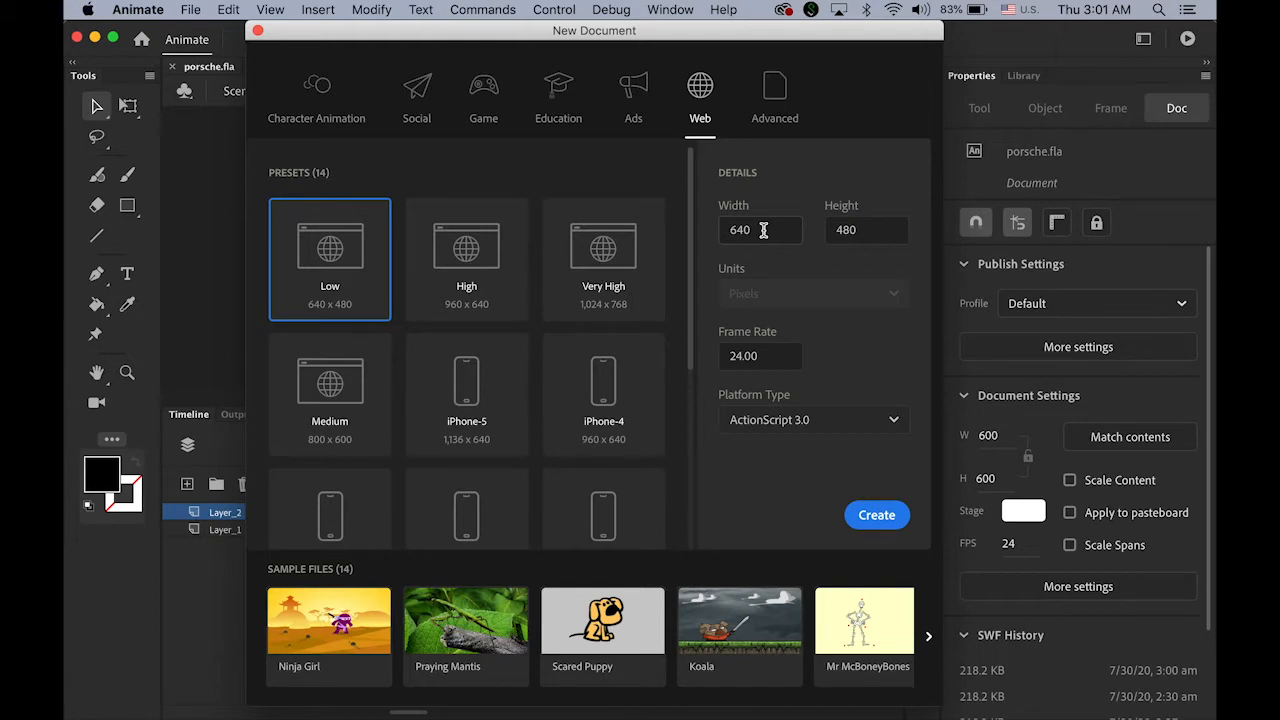
# - Create a 600 by 600 pixel web document with ActionScript 3.0 as the platform type and fit the stage to the window
pyautogui.click(763, 230)
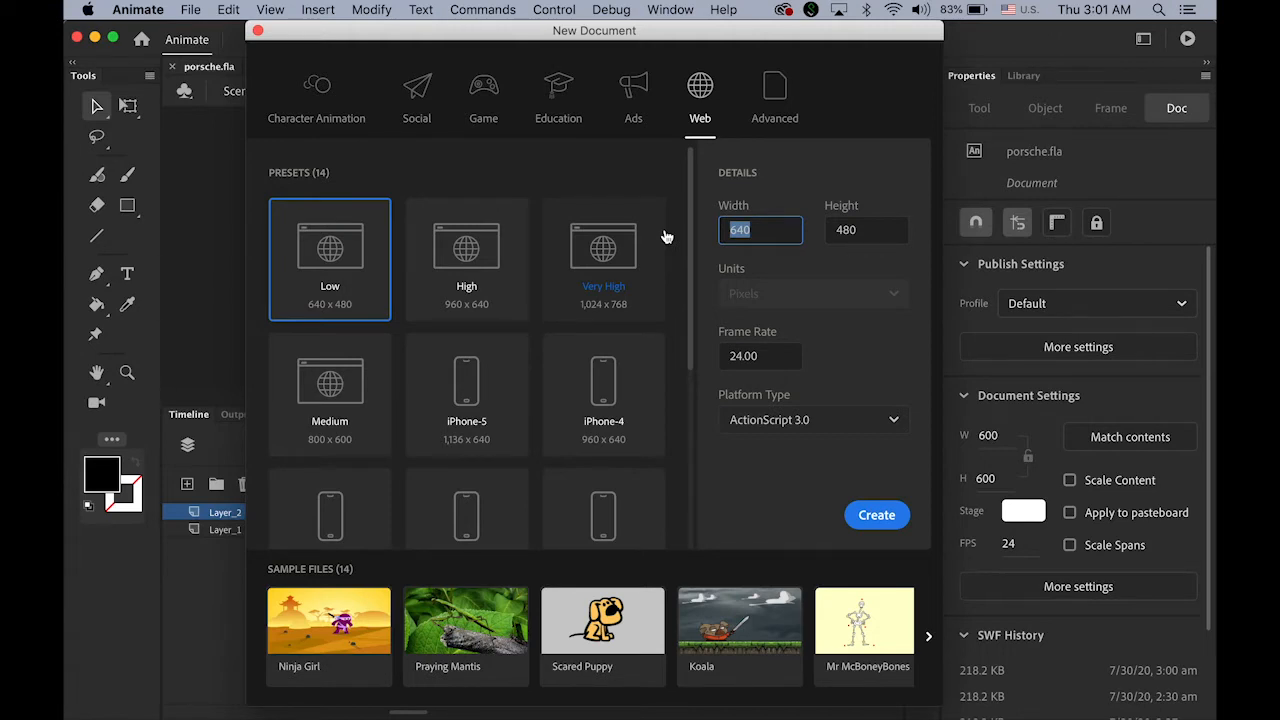
pyautogui.write('600')
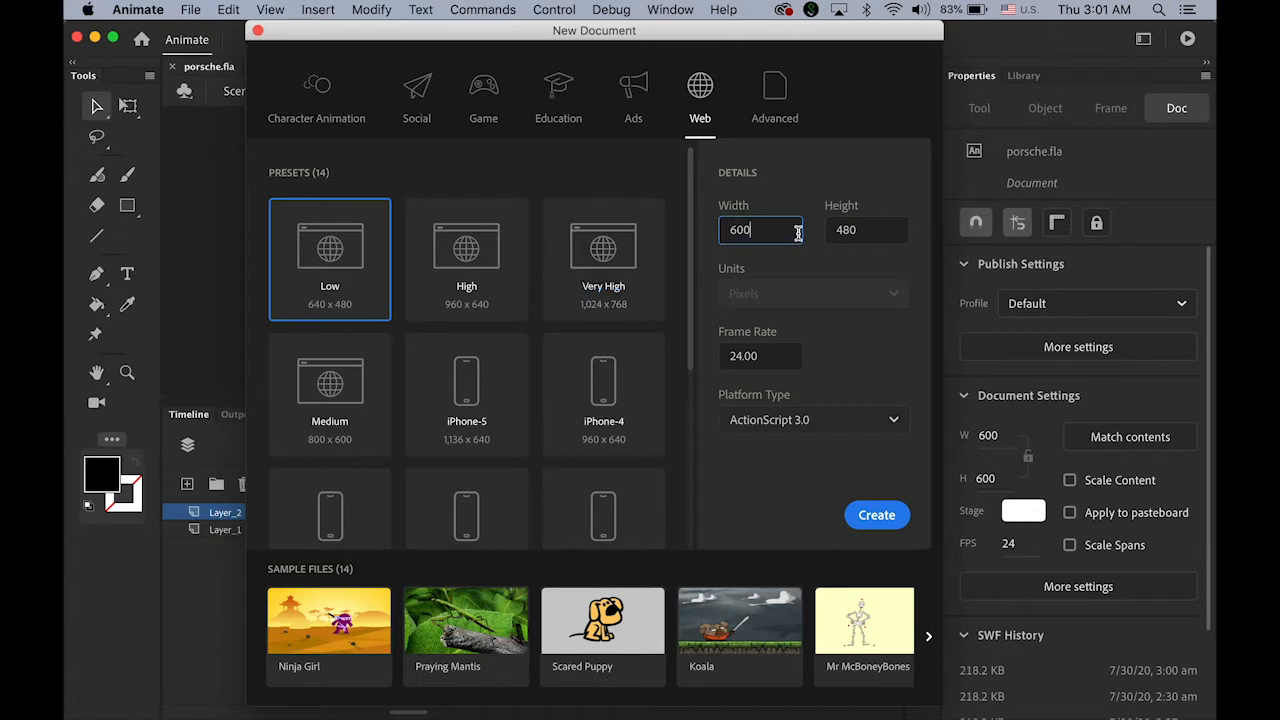
pyautogui.moveTo(852, 230); pyautogui.dragTo(826, 233)
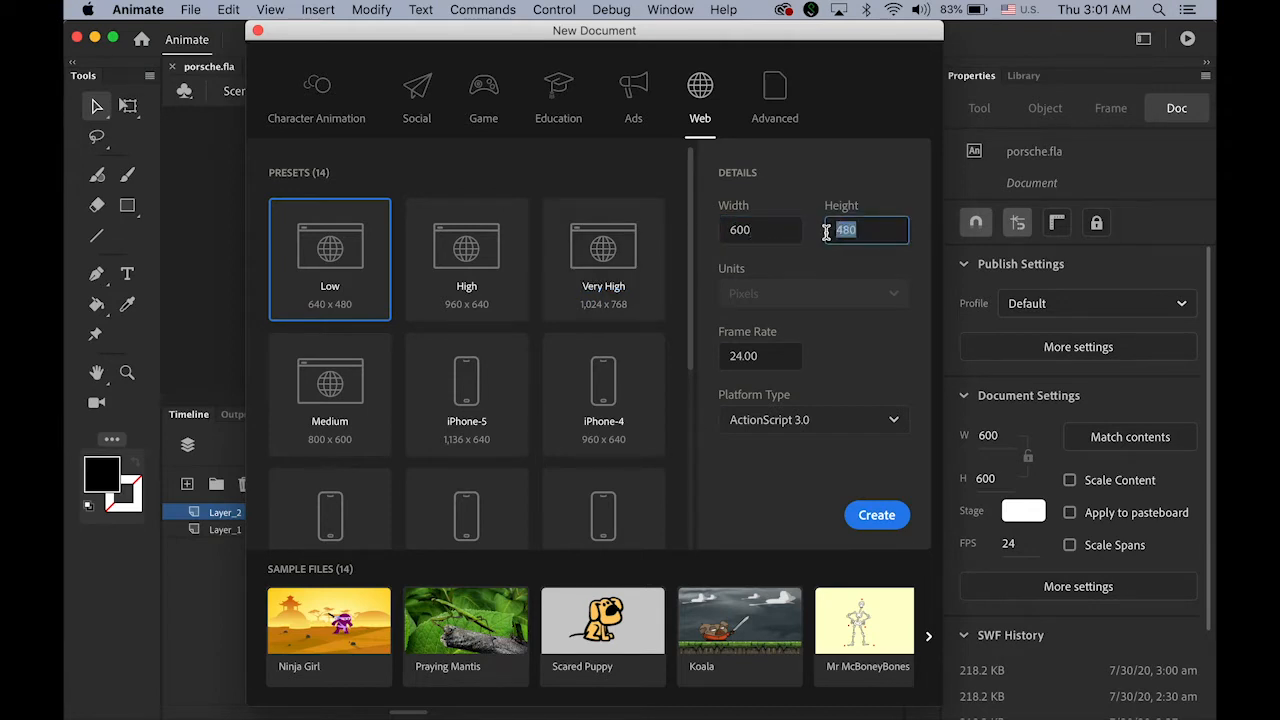
pyautogui.write('600')
pyautogui.click(892, 422)
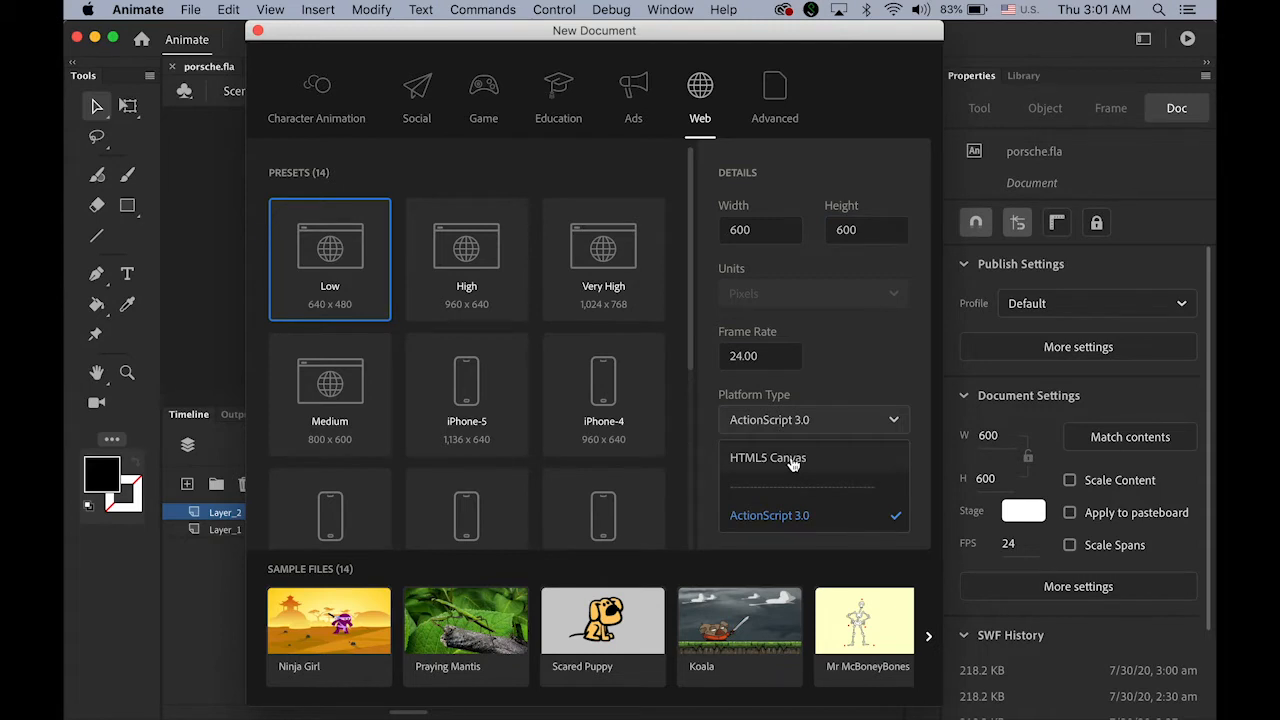
pyautogui.click(836, 424)
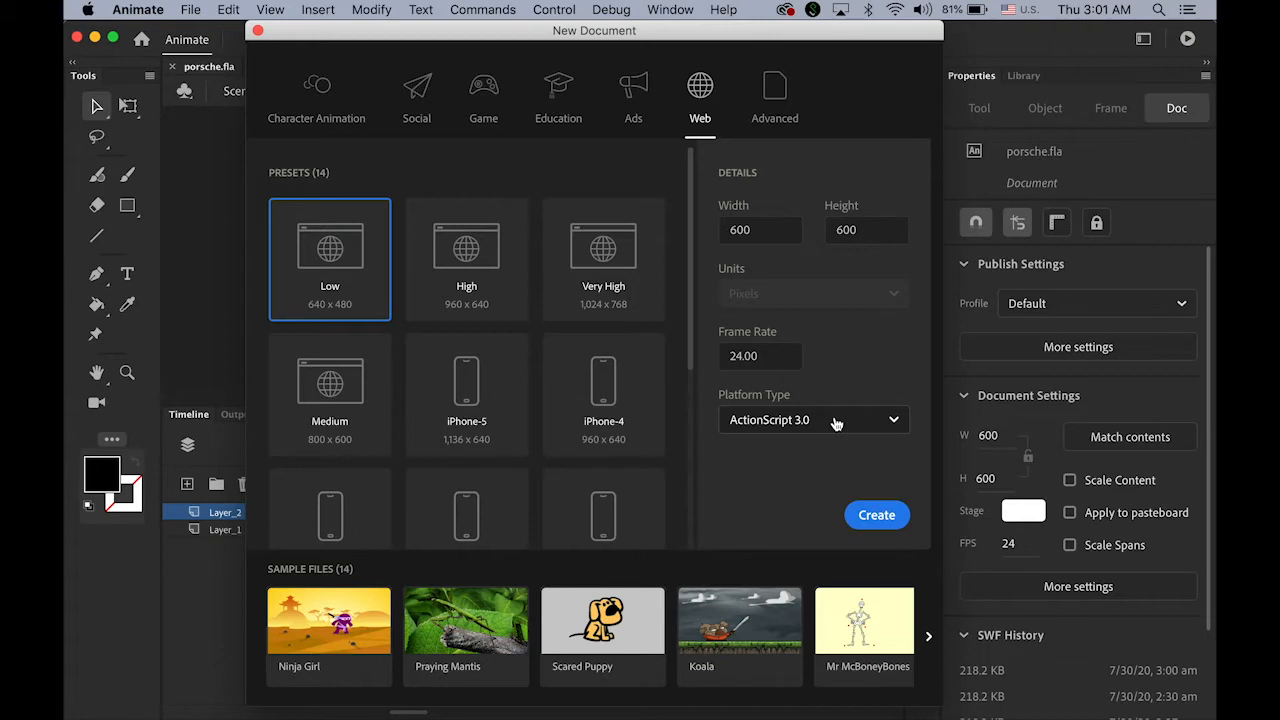
pyautogui.click(876, 516)
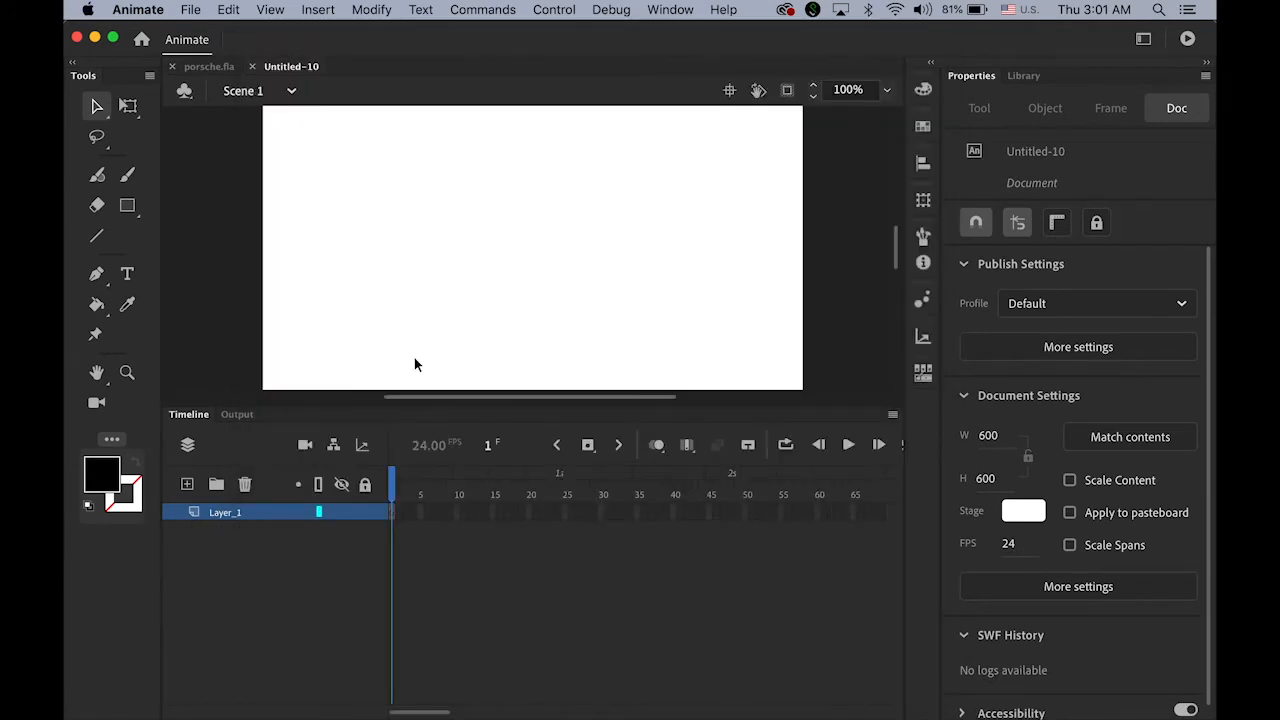
pyautogui.click(95, 373)
pyautogui.doubleClick(96, 373)
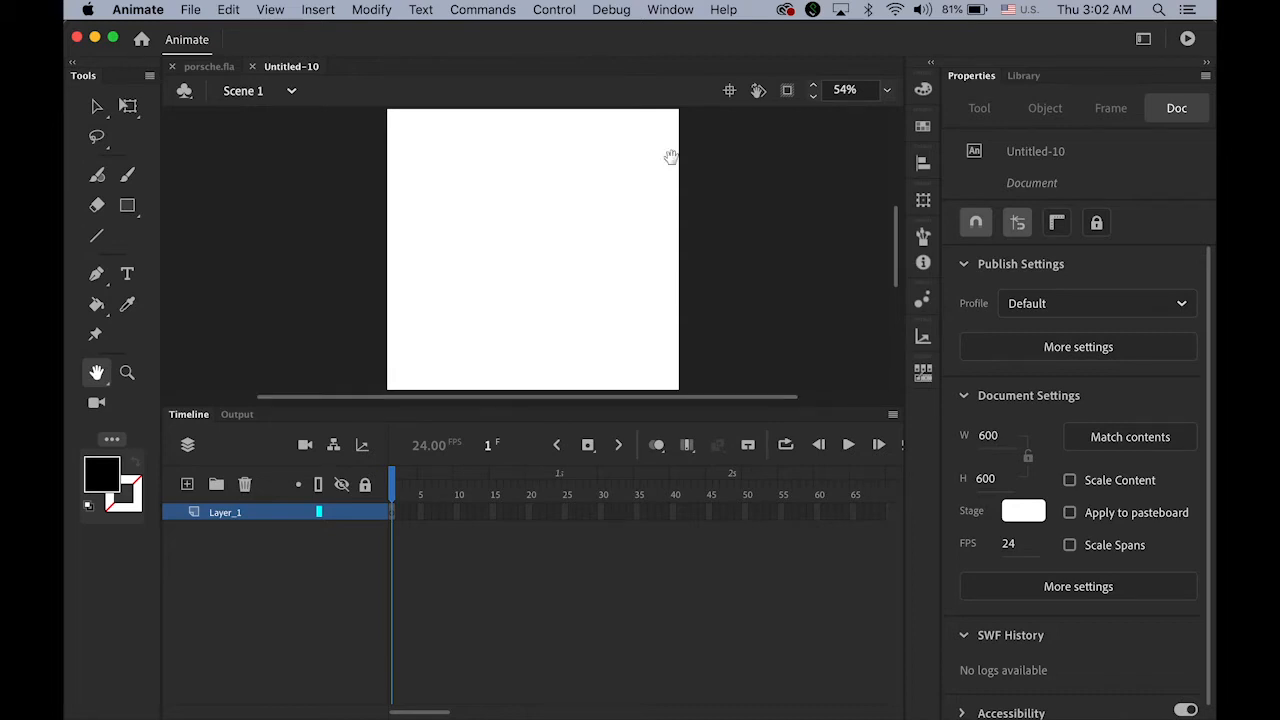
pyautogui.click(189, 10)
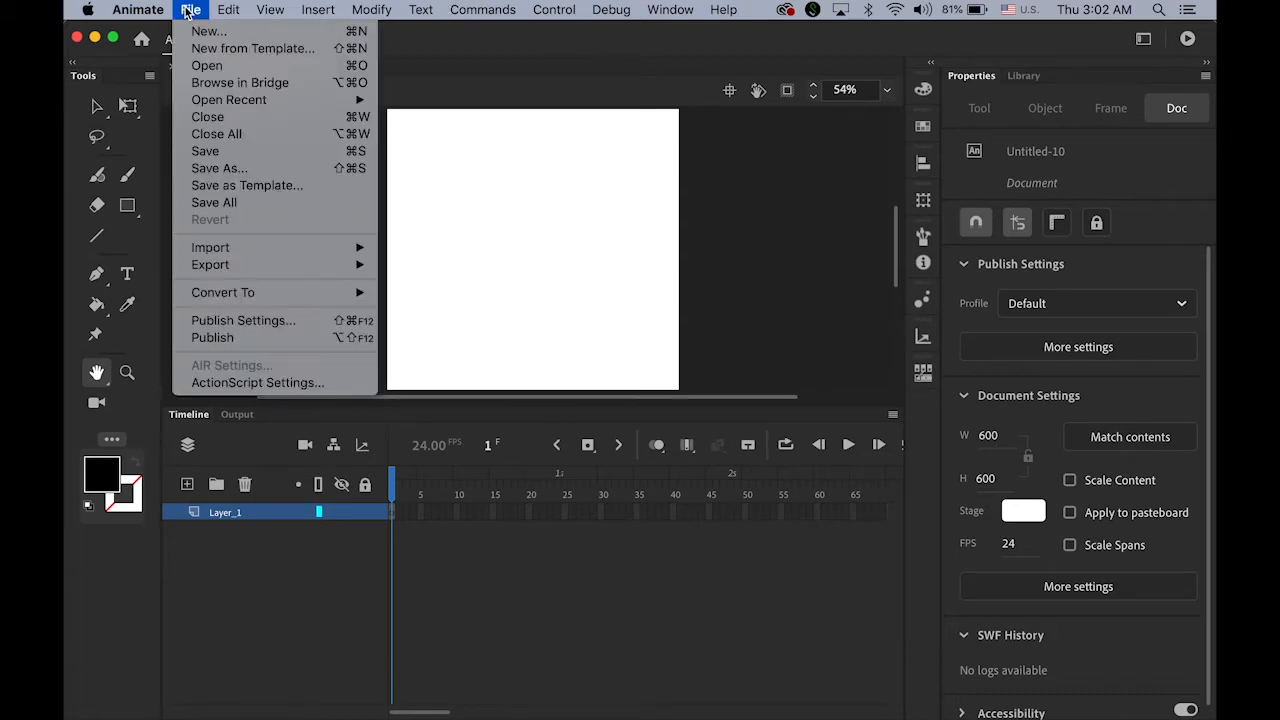
pyautogui.moveTo(312, 250)
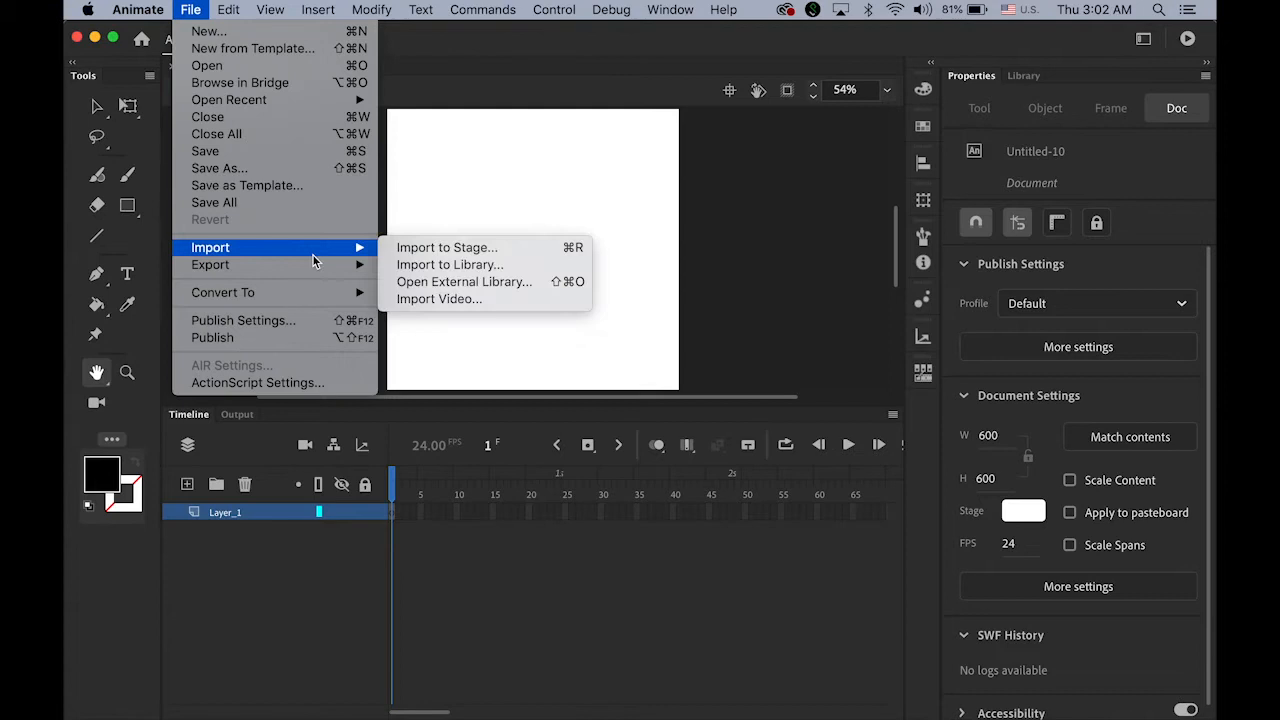
pyautogui.click(471, 266)
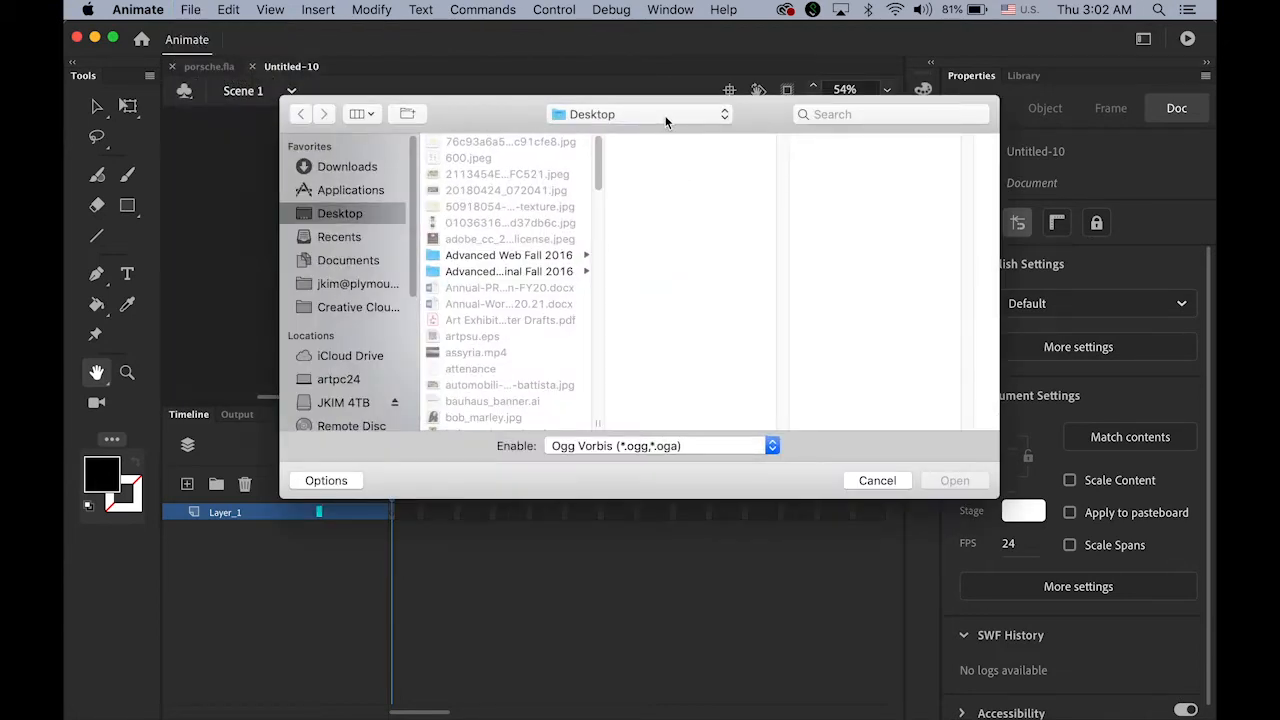
pyautogui.click(666, 117)
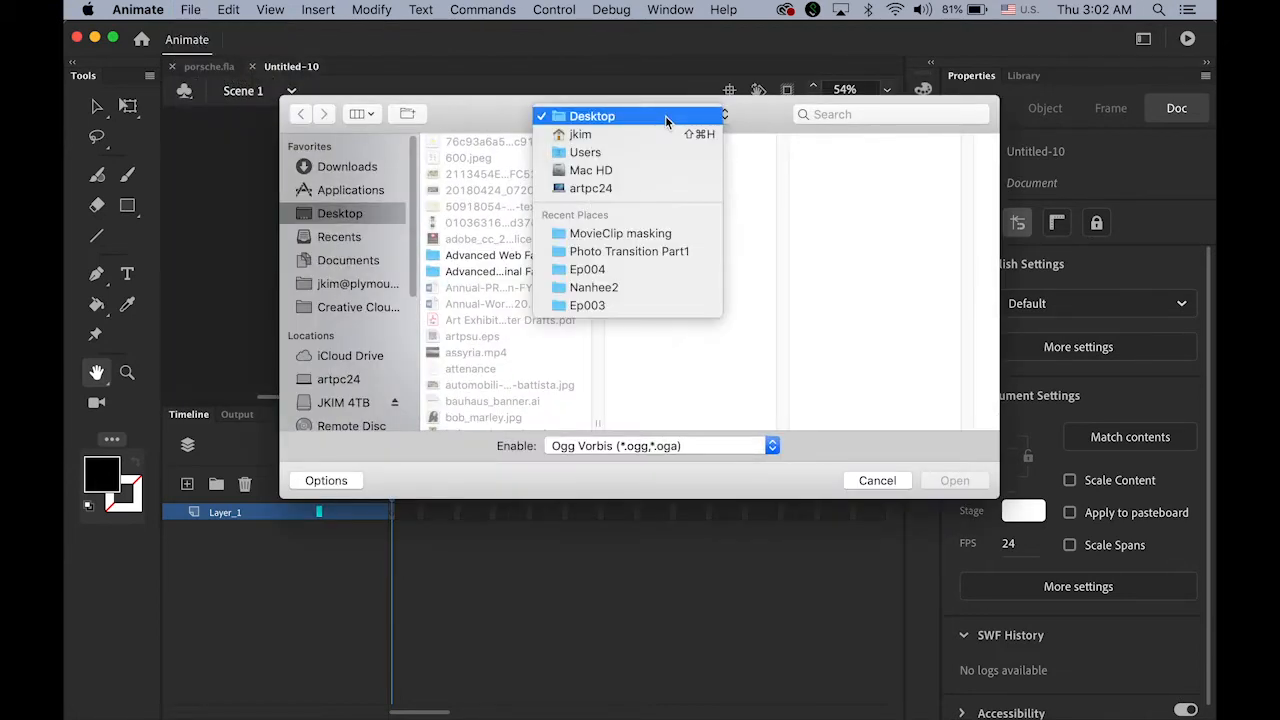
pyautogui.click(671, 235)
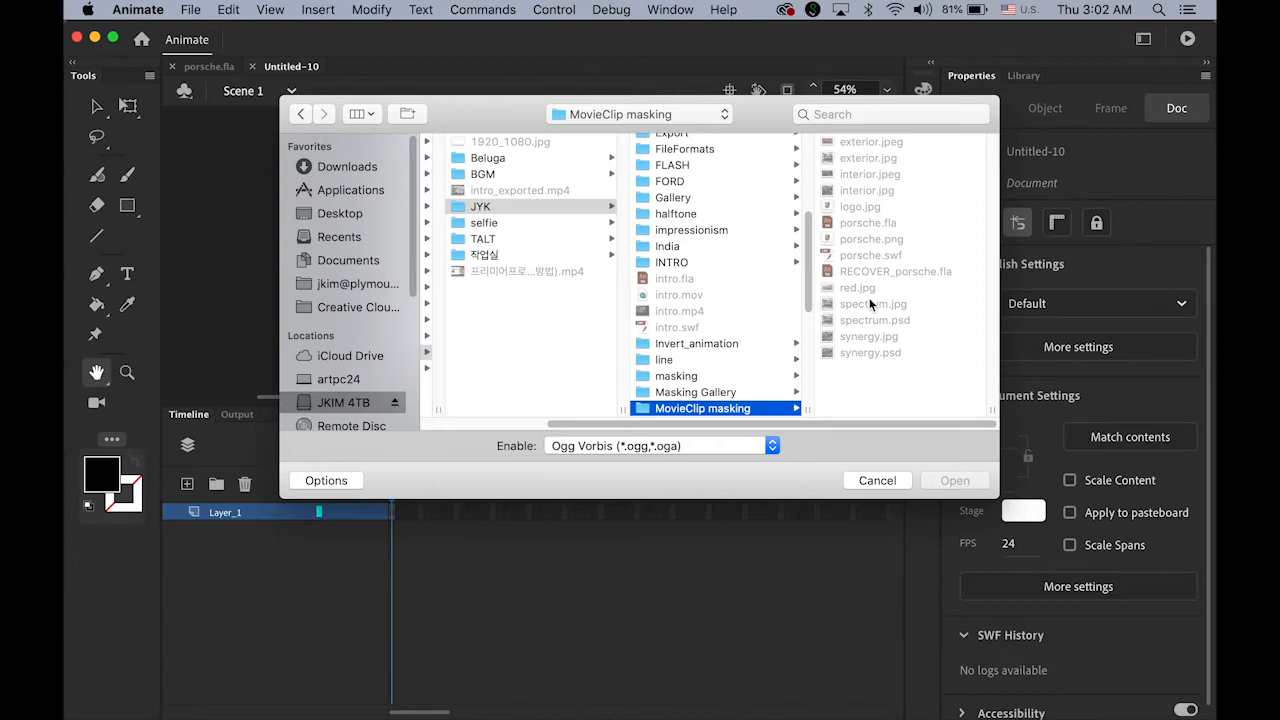
pyautogui.click(882, 484)
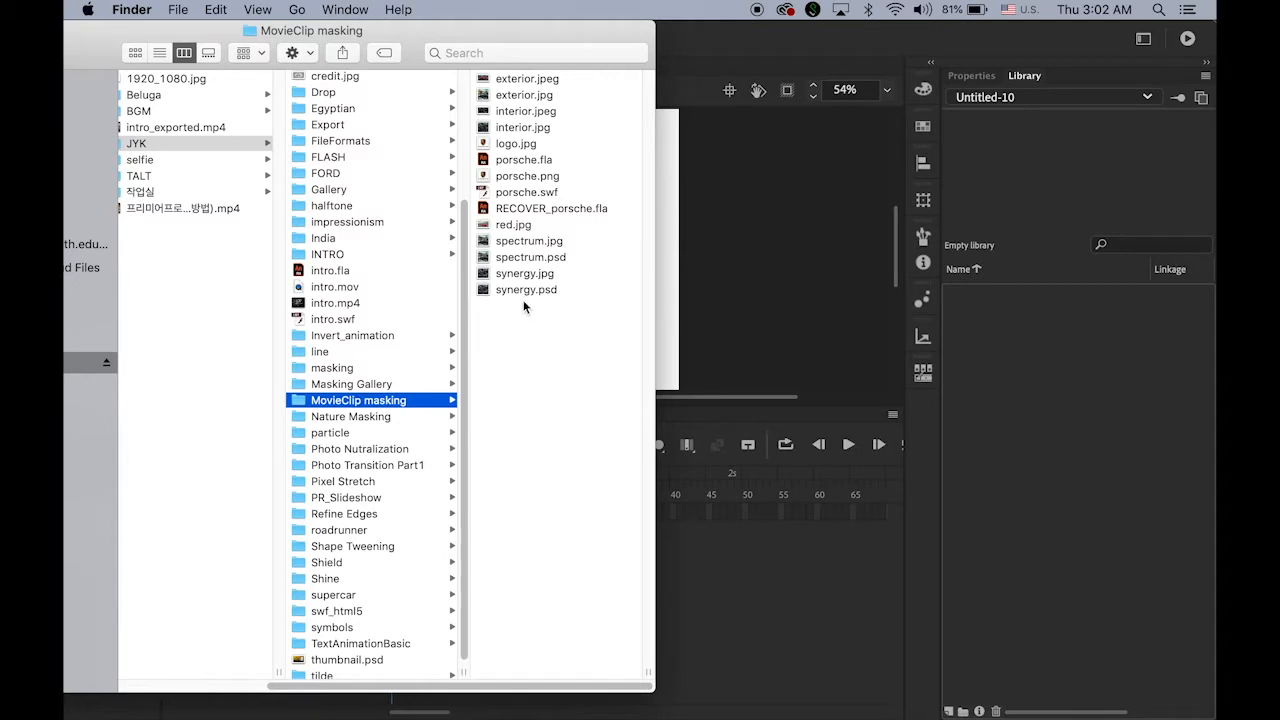
# - Import logo.jpg, spectrum.jpg and synergy.jpg from the MovieClip masking folder in Finder into the Untitled-10 library
pyautogui.click(483, 241)
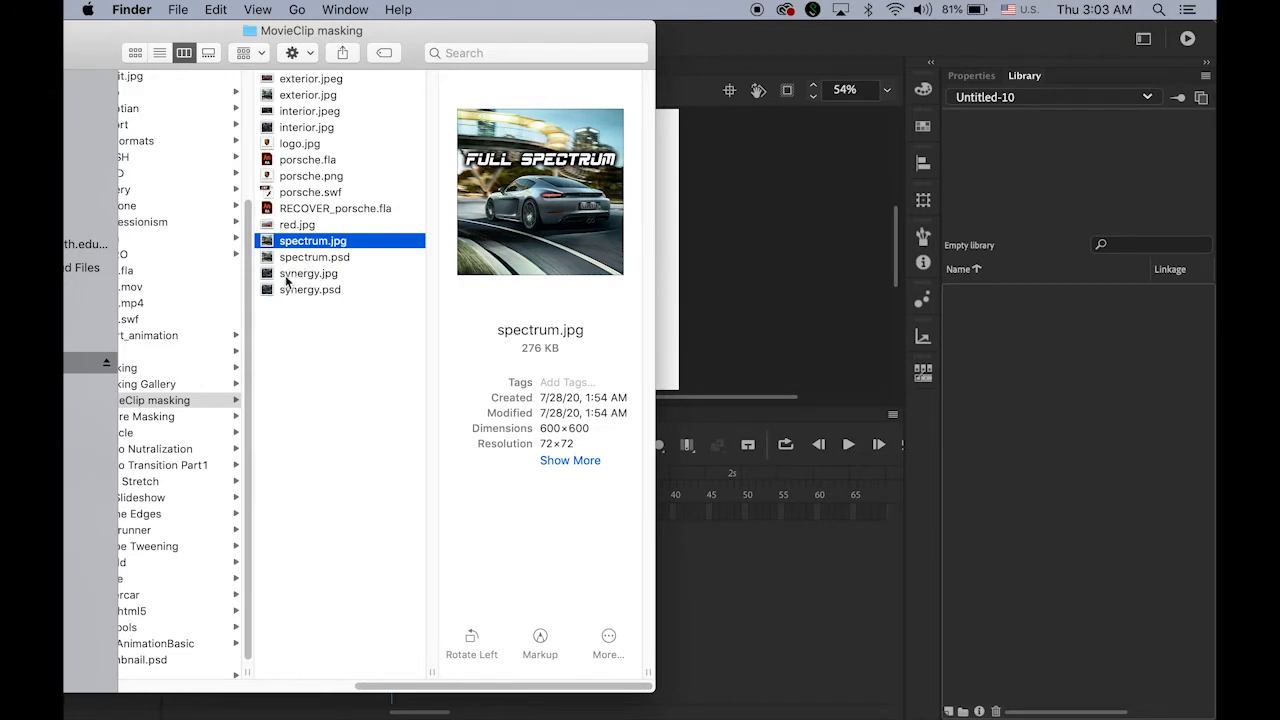
pyautogui.keyDown('super'); pyautogui.click(283, 276); pyautogui.keyUp('super')
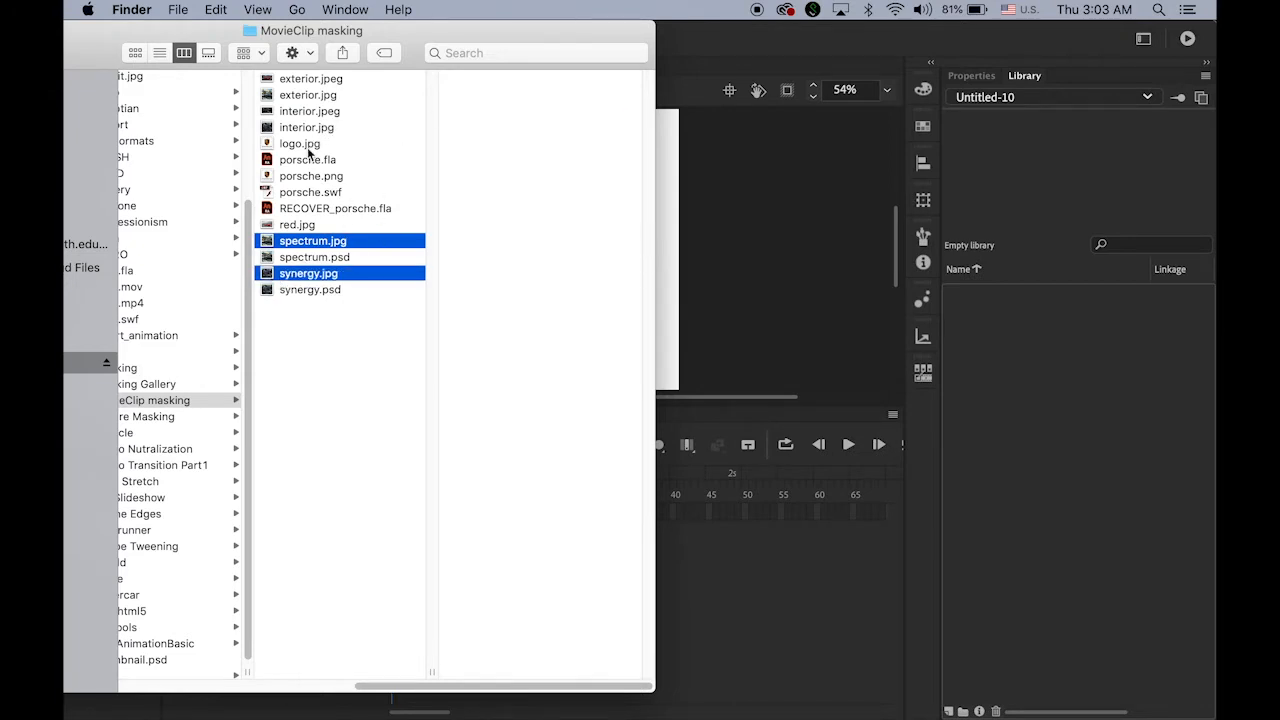
pyautogui.keyDown('super'); pyautogui.click(304, 143); pyautogui.keyUp('super')
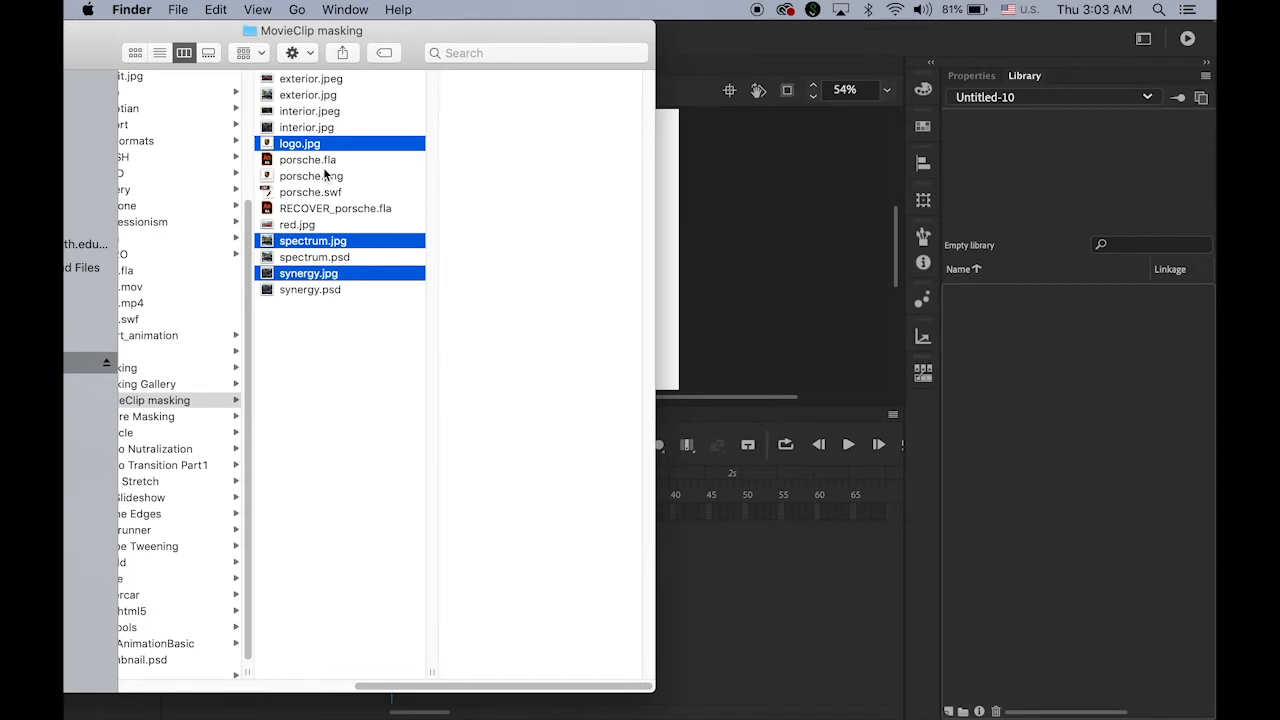
pyautogui.moveTo(267, 145); pyautogui.dragTo(1050, 400)
pyautogui.click(809, 253)
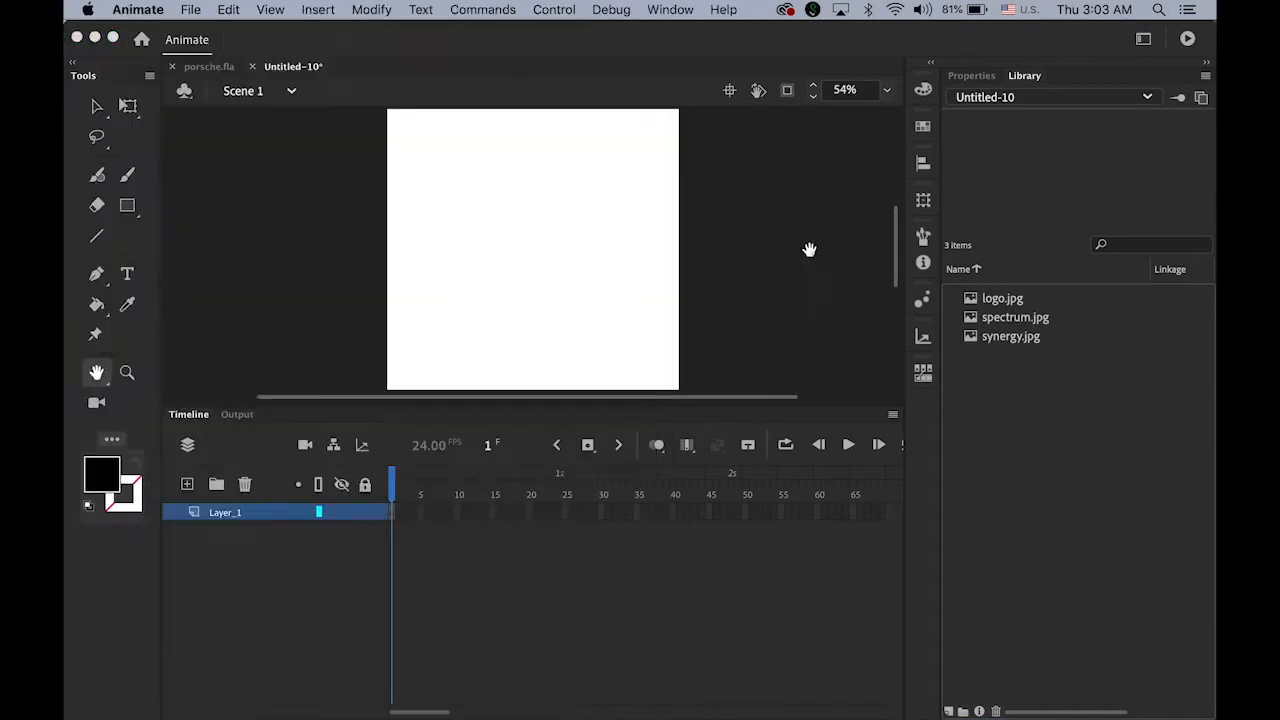
# - Preview the imported synergy.jpg, spectrum.jpg and logo.jpg images in the library
pyautogui.click(1007, 336)
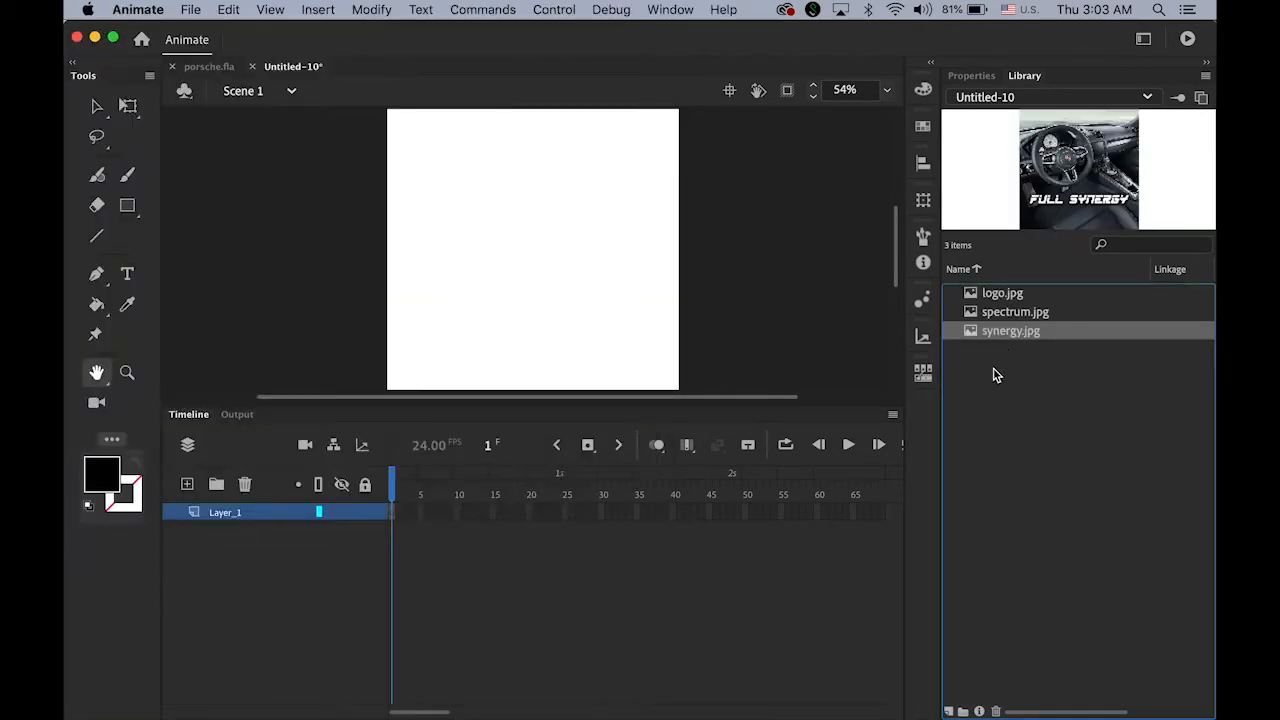
pyautogui.click(988, 314)
pyautogui.click(986, 298)
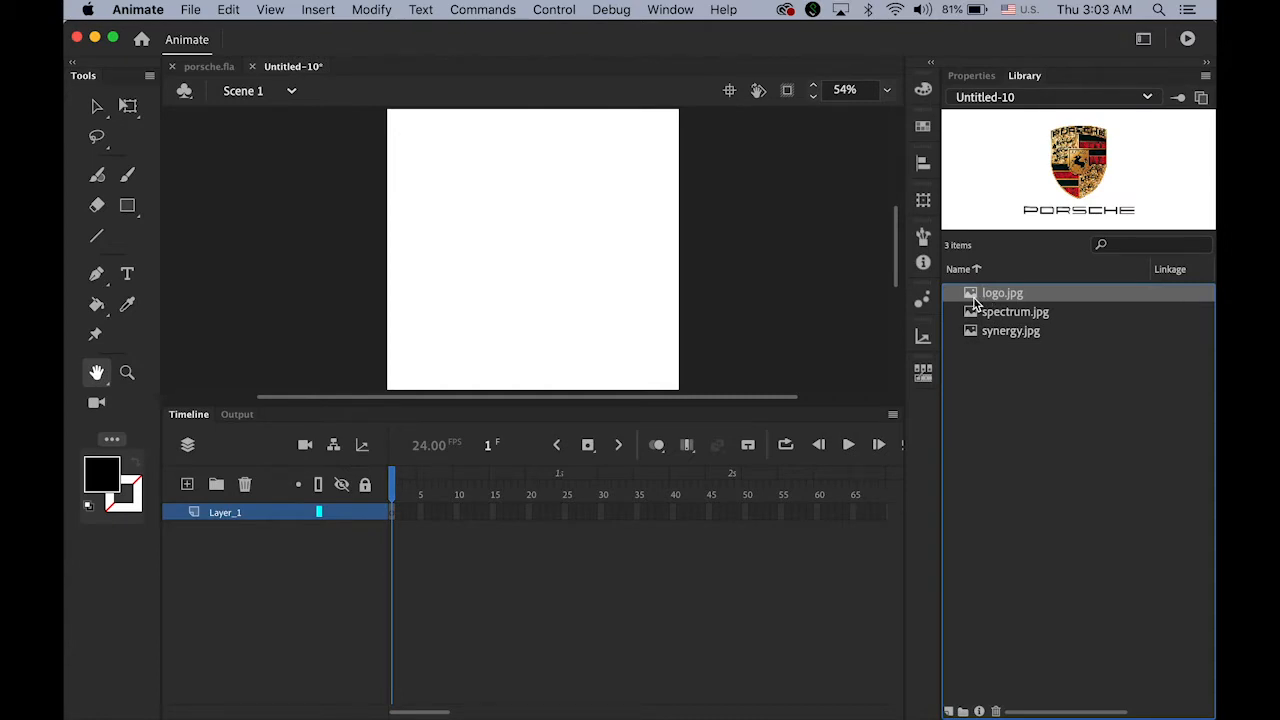
# - Test the finished movie of porsche.fla, close its preview and return to the Untitled-10 document
pyautogui.click(209, 70)
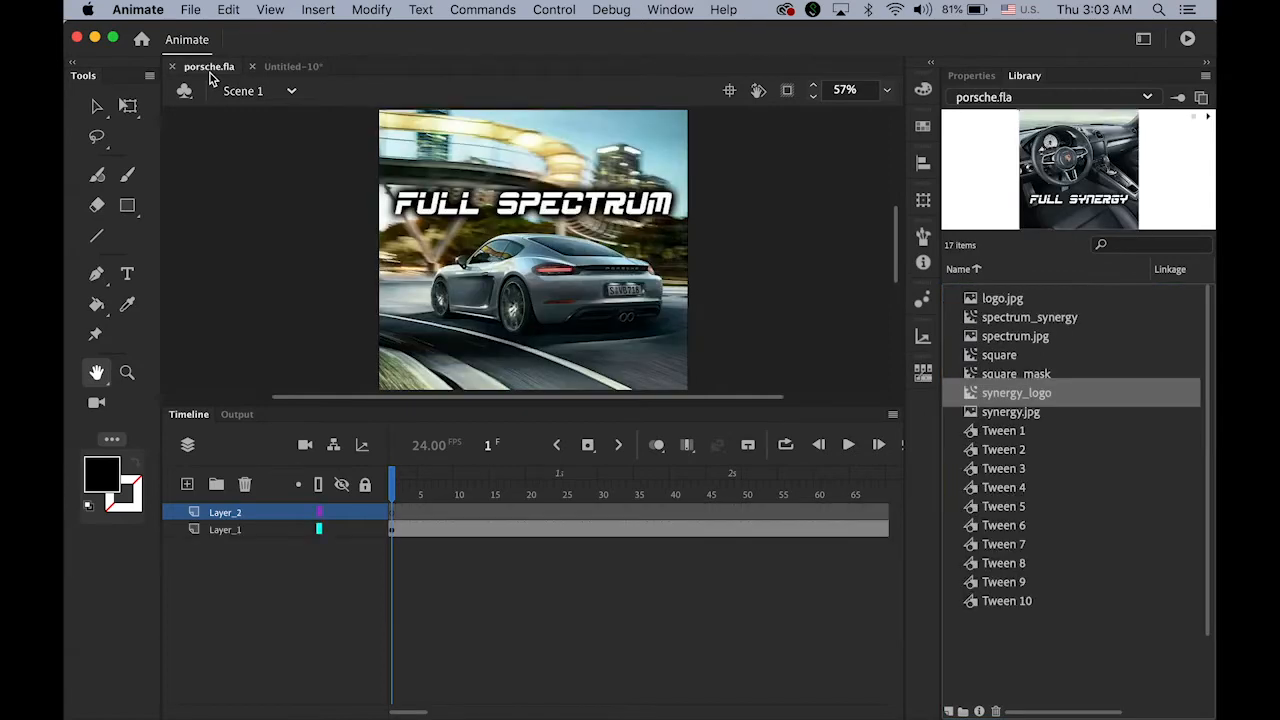
pyautogui.press('super+Return')
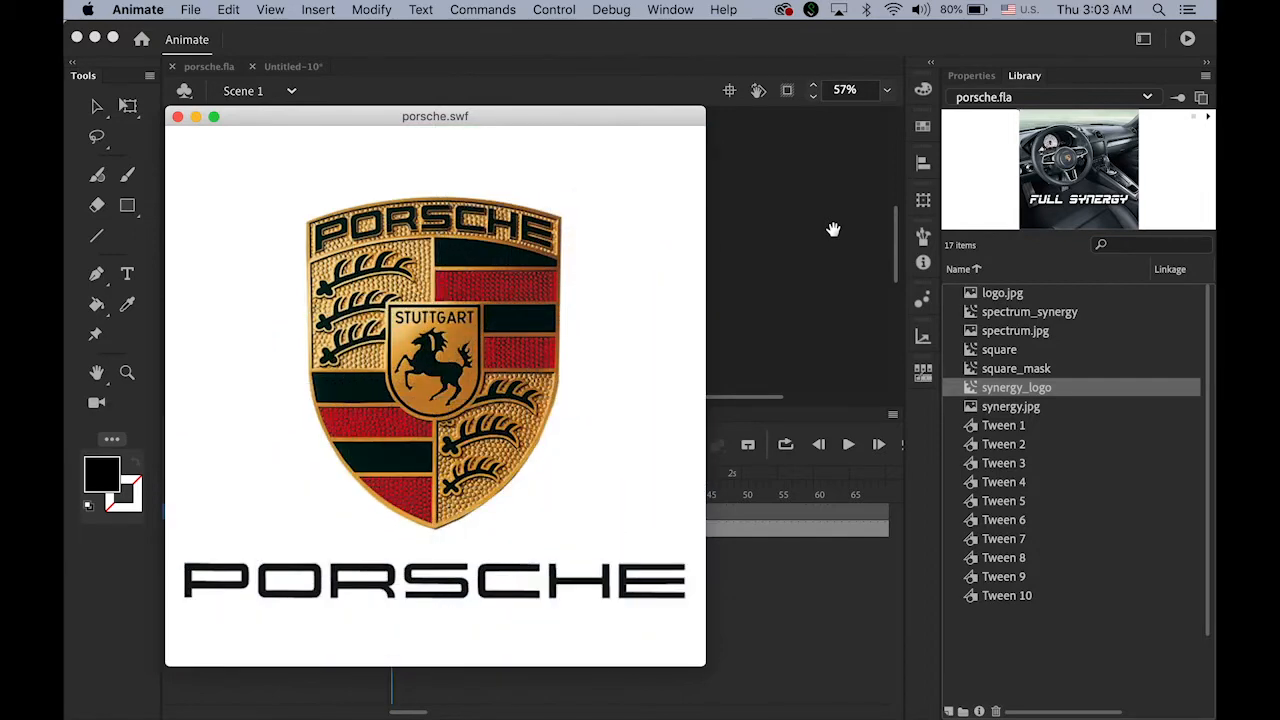
pyautogui.click(174, 117)
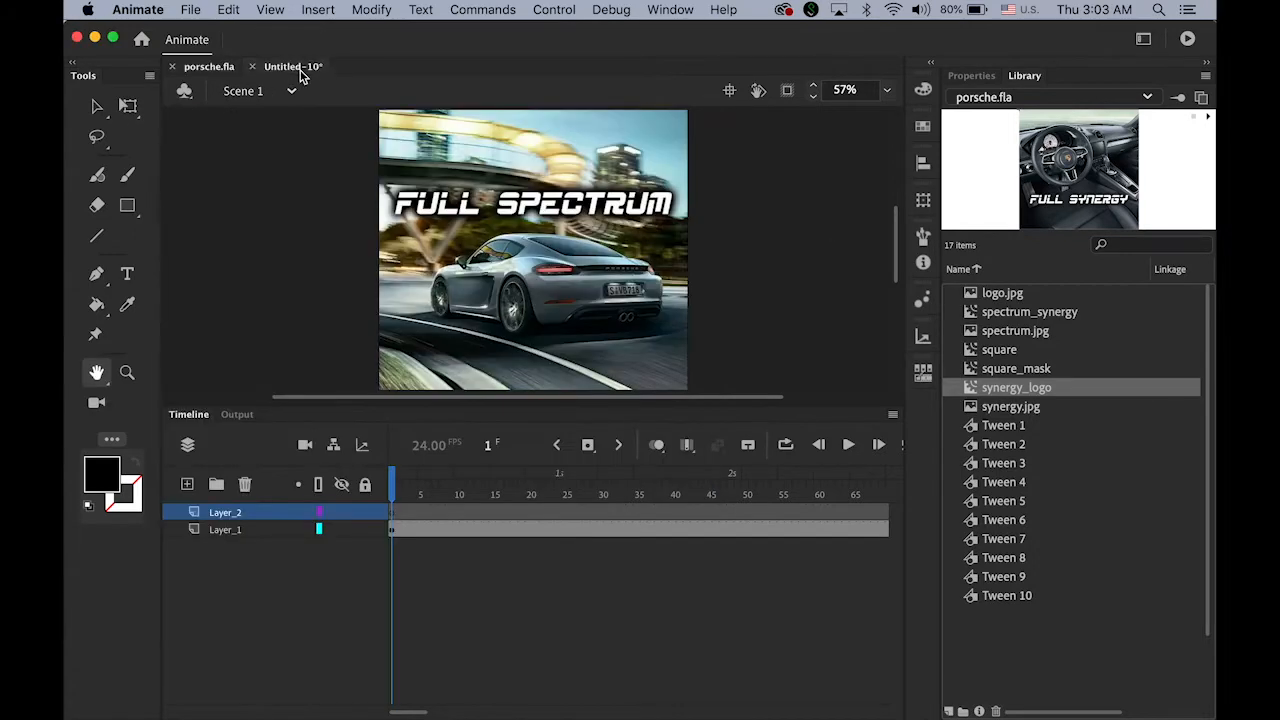
pyautogui.click(295, 67)
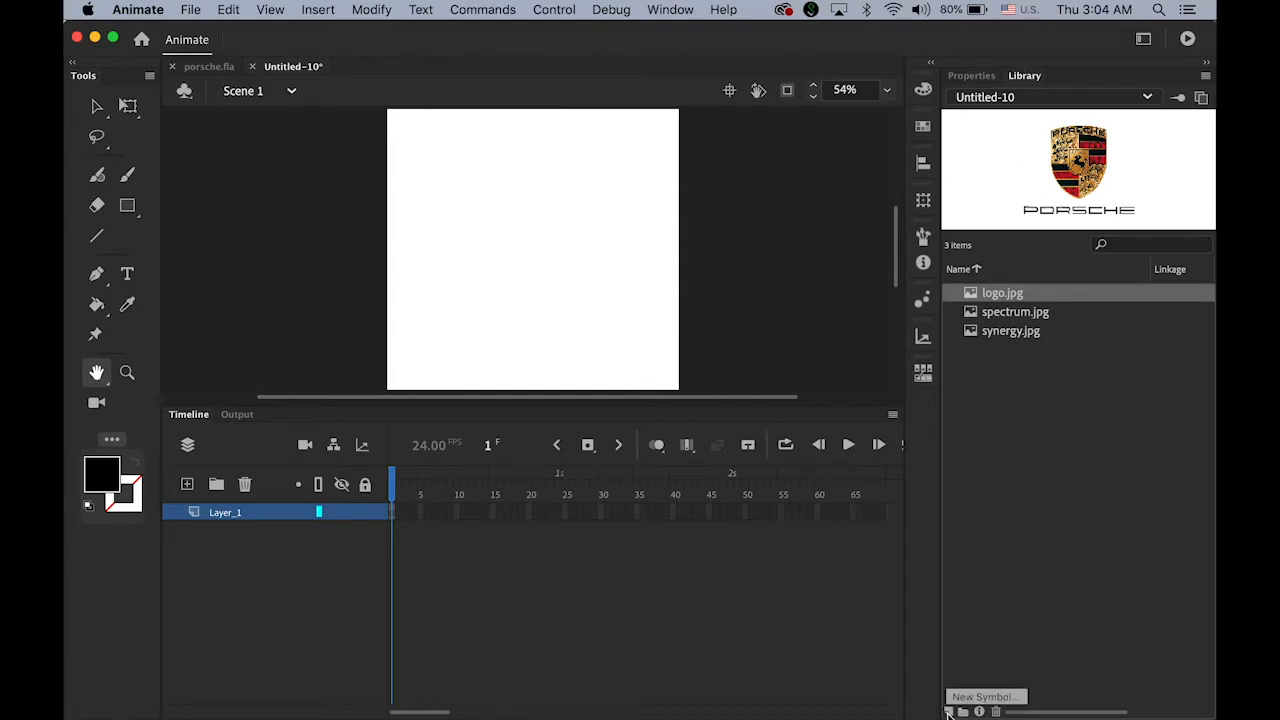
# - Create a new movie clip symbol named "square"
pyautogui.click(318, 10)
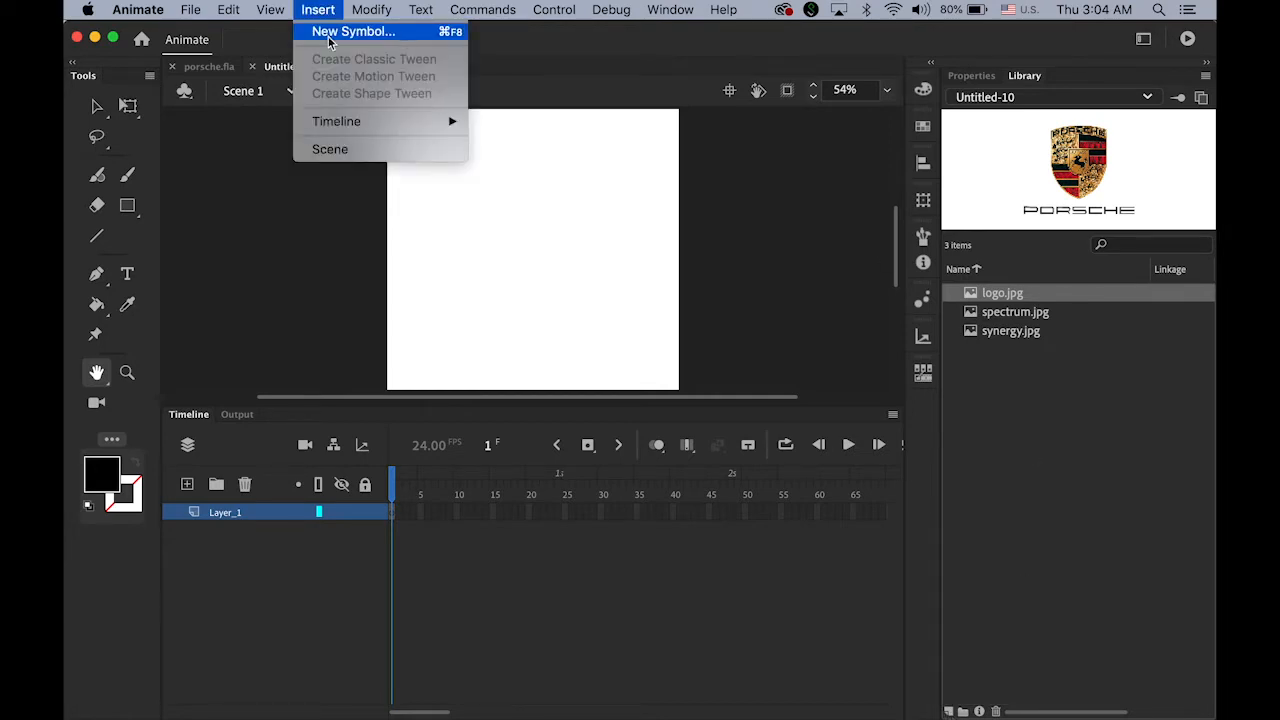
pyautogui.click(328, 32)
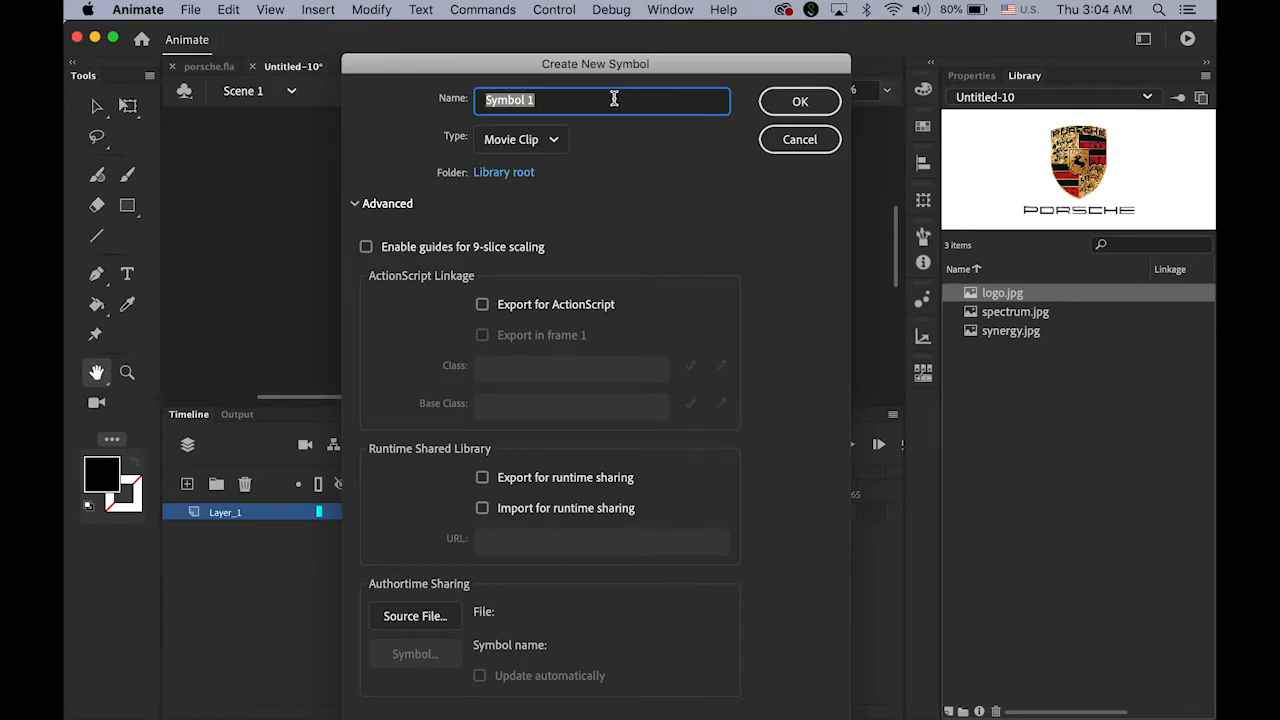
pyautogui.write('square')
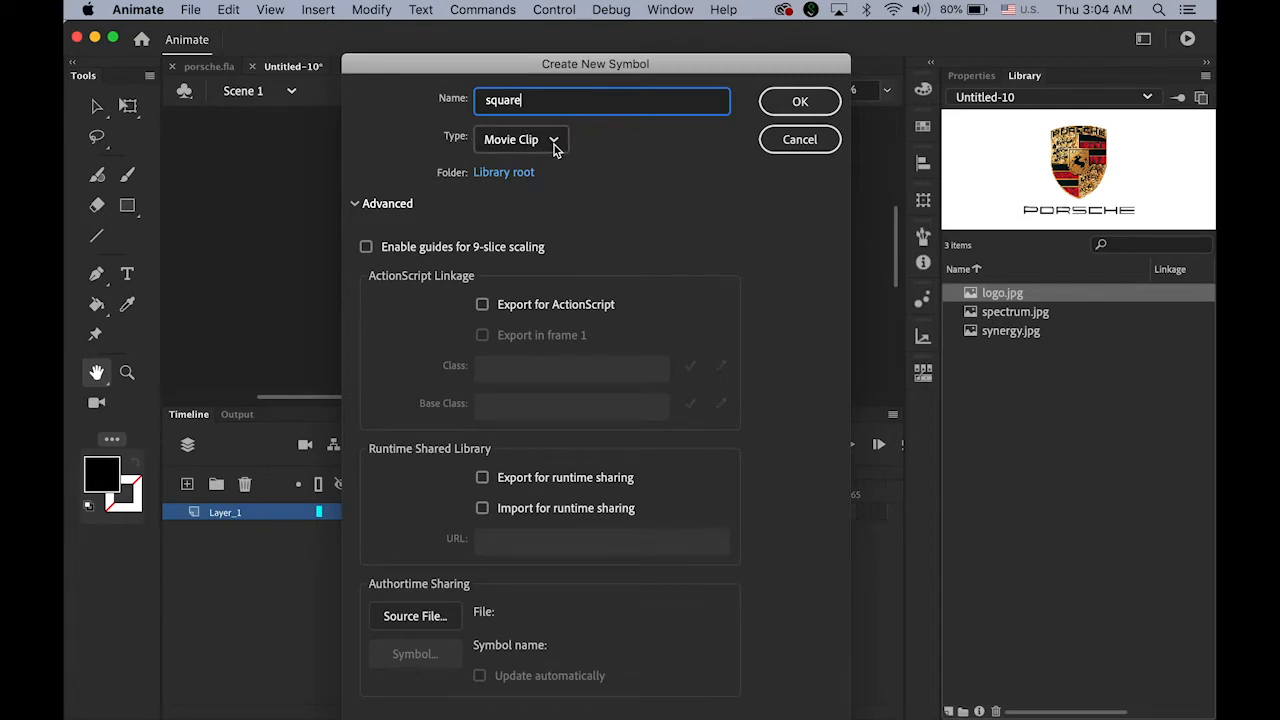
pyautogui.click(808, 103)
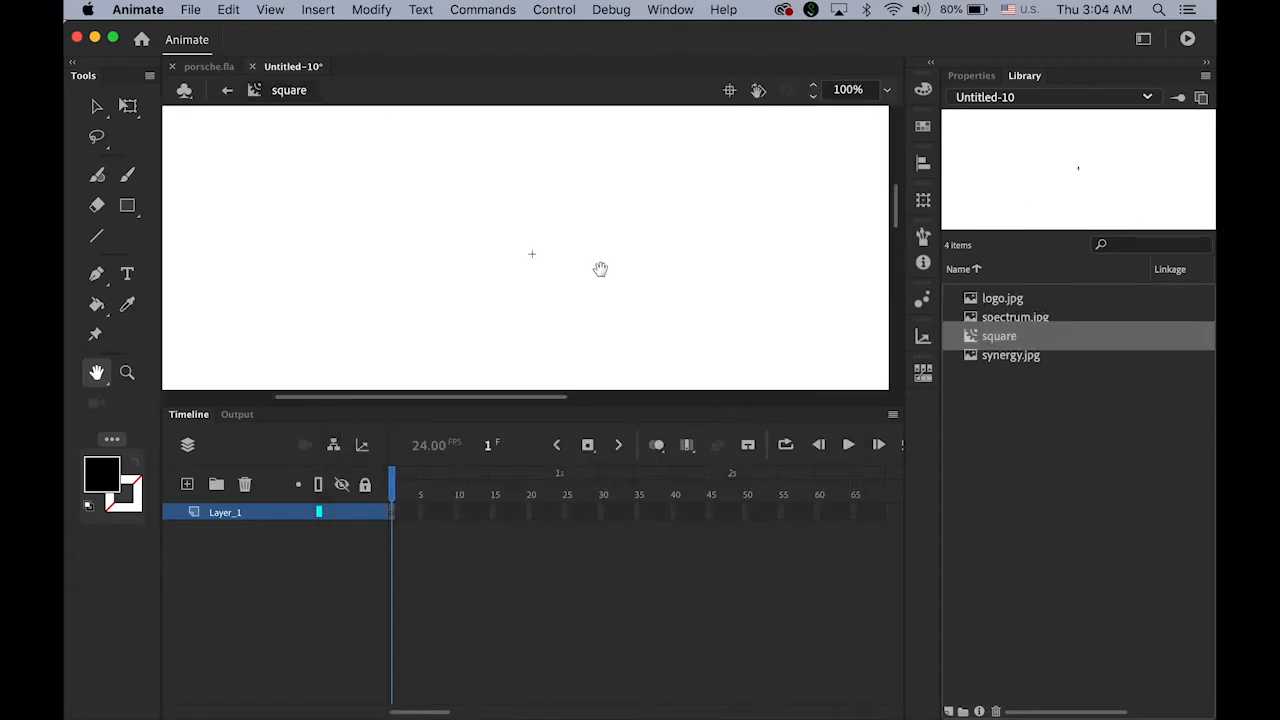
# - Draw a black square without a stroke, about 99 px per side, starting at the symbol's registration point
pyautogui.moveTo(582, 242); pyautogui.dragTo(469, 168)
pyautogui.click(128, 208)
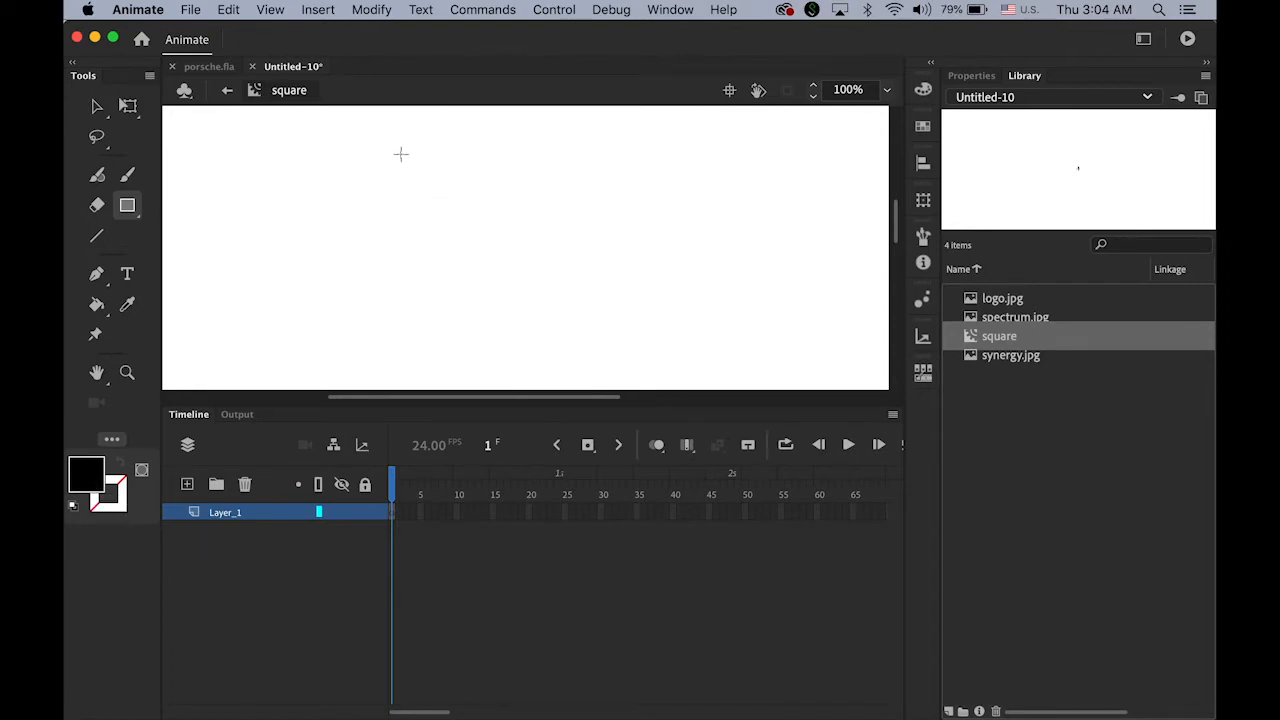
pyautogui.moveTo(400, 154); pyautogui.dragTo(492, 238)
# - Resize the black square to 100 by 100 px with its proportions locked
pyautogui.press('v')
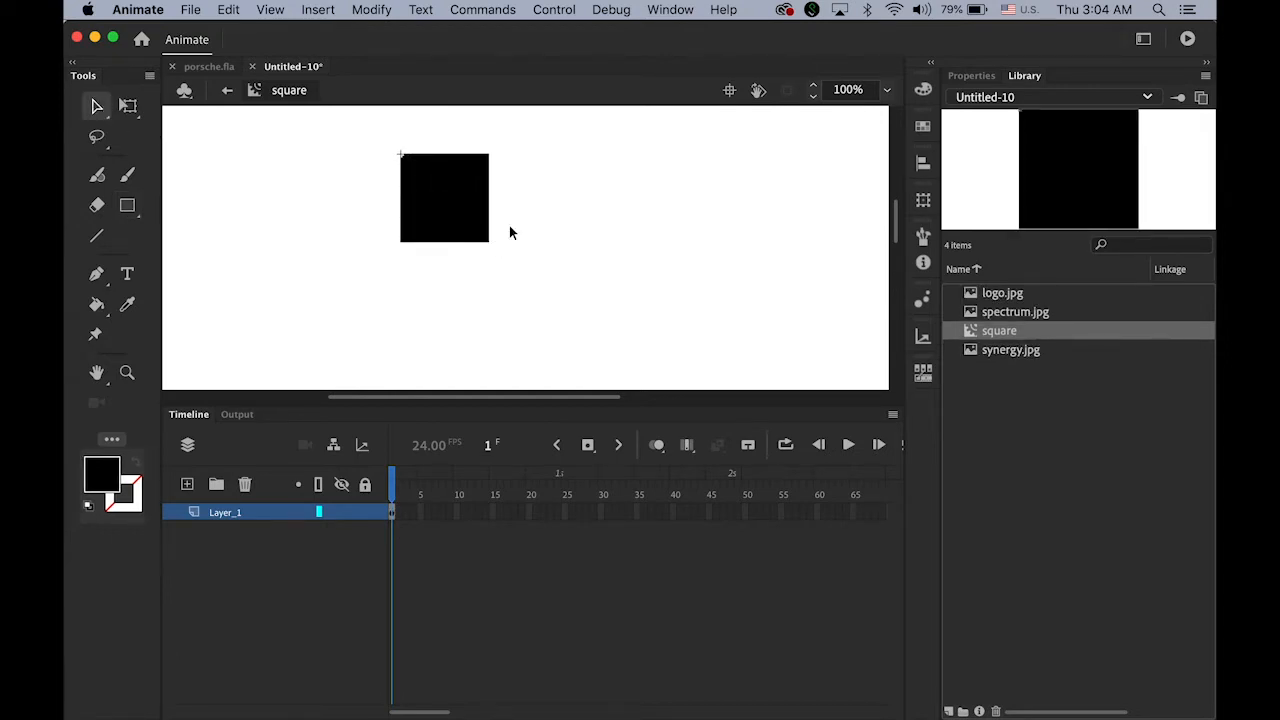
pyautogui.click(471, 214)
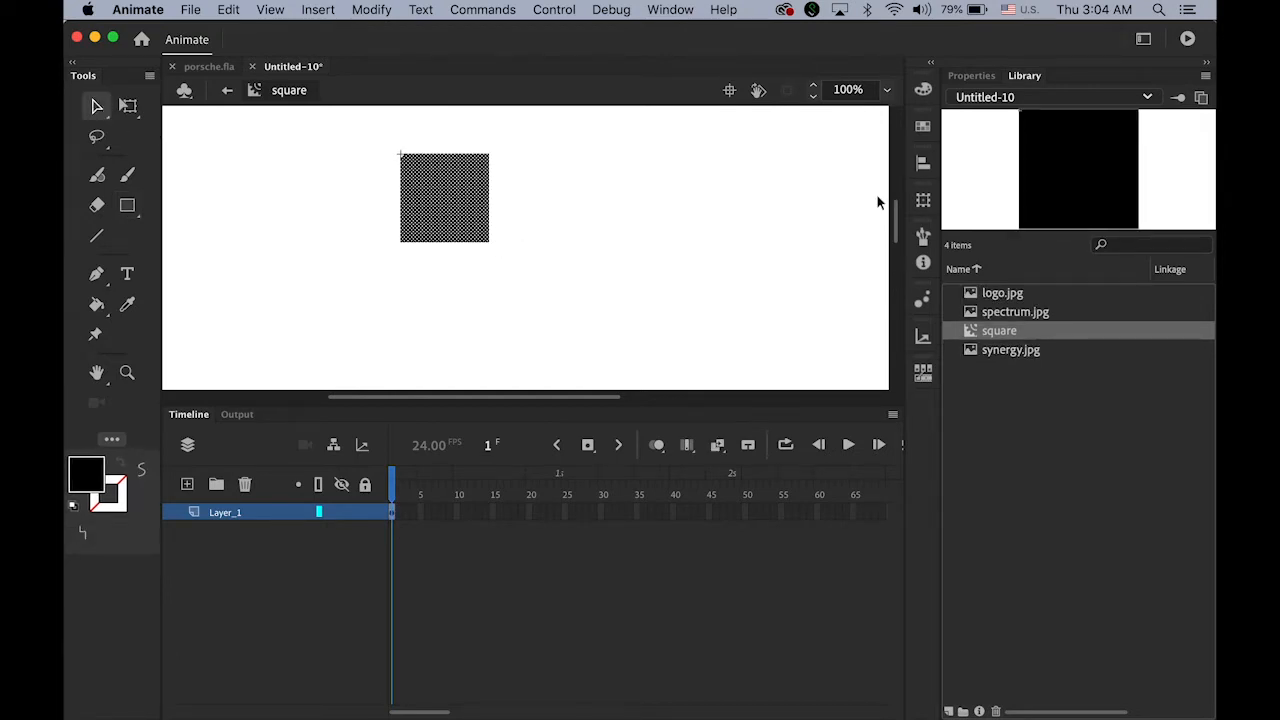
pyautogui.click(984, 77)
pyautogui.click(1001, 283)
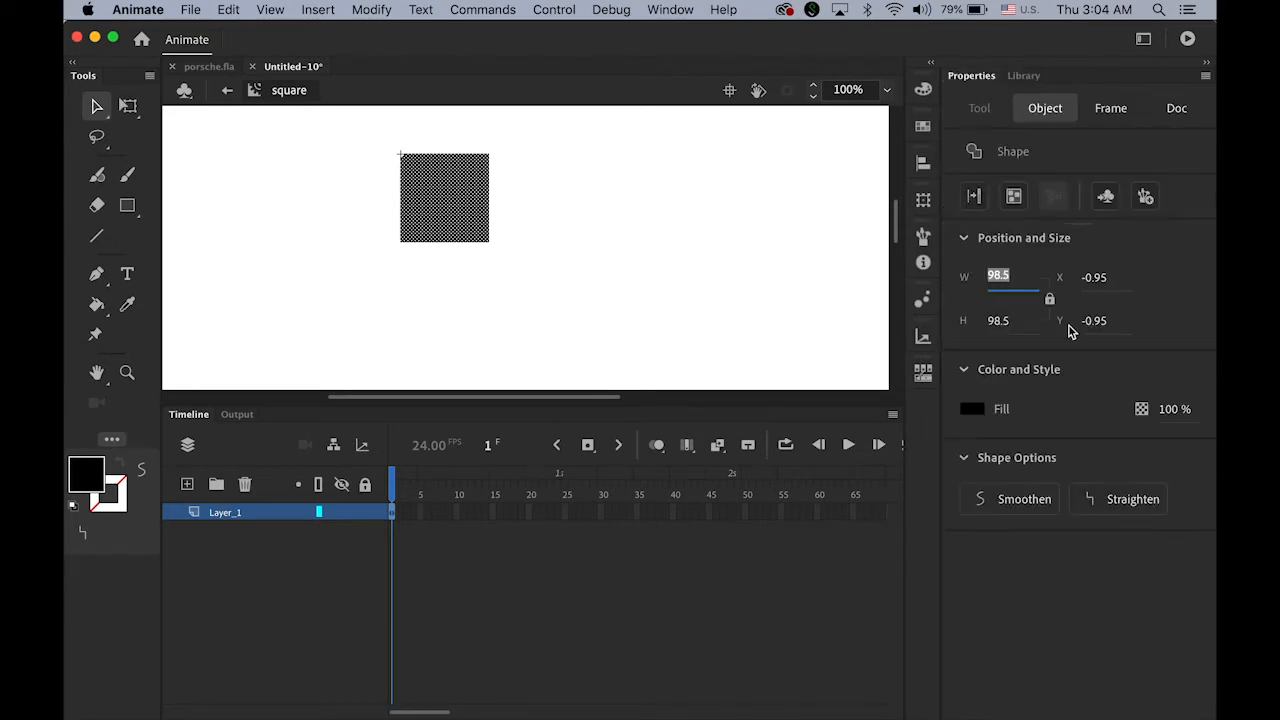
pyautogui.write('100')
pyautogui.press('Return')
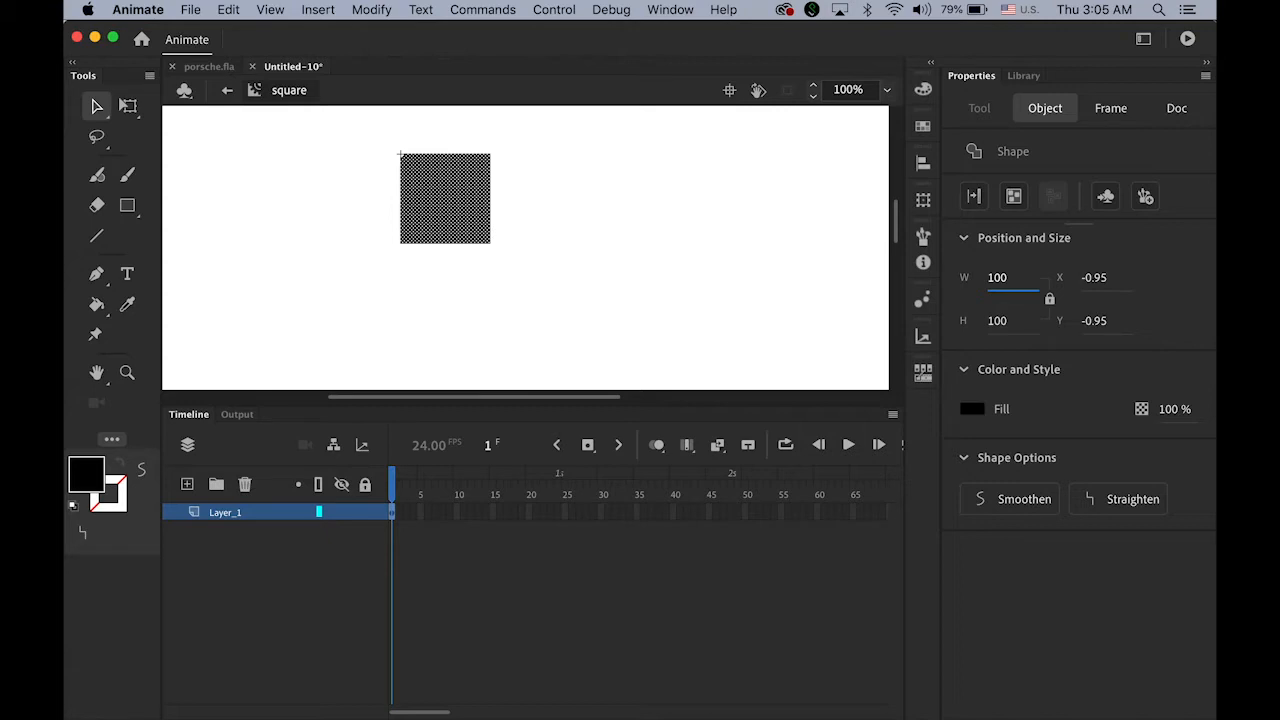
# - Position the square at X 0 and Y 0 inside the symbol
pyautogui.click(1110, 283)
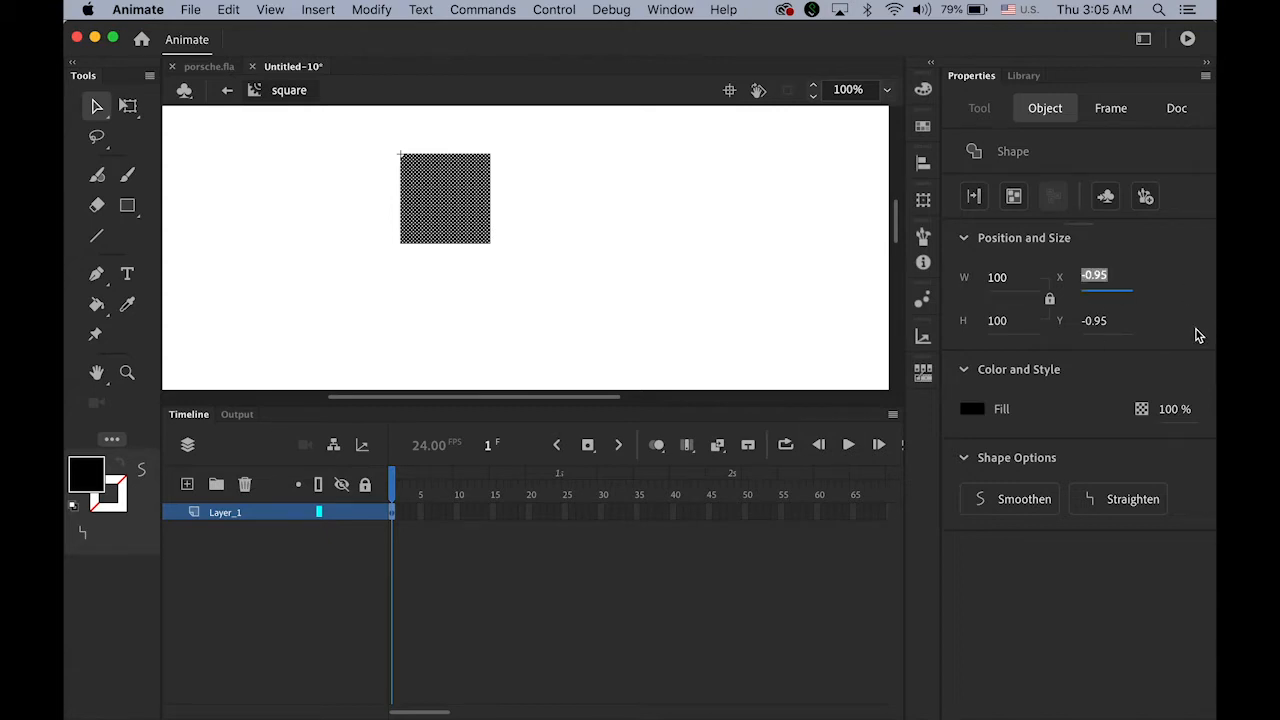
pyautogui.write('0')
pyautogui.press('Tab')
pyautogui.write('0')
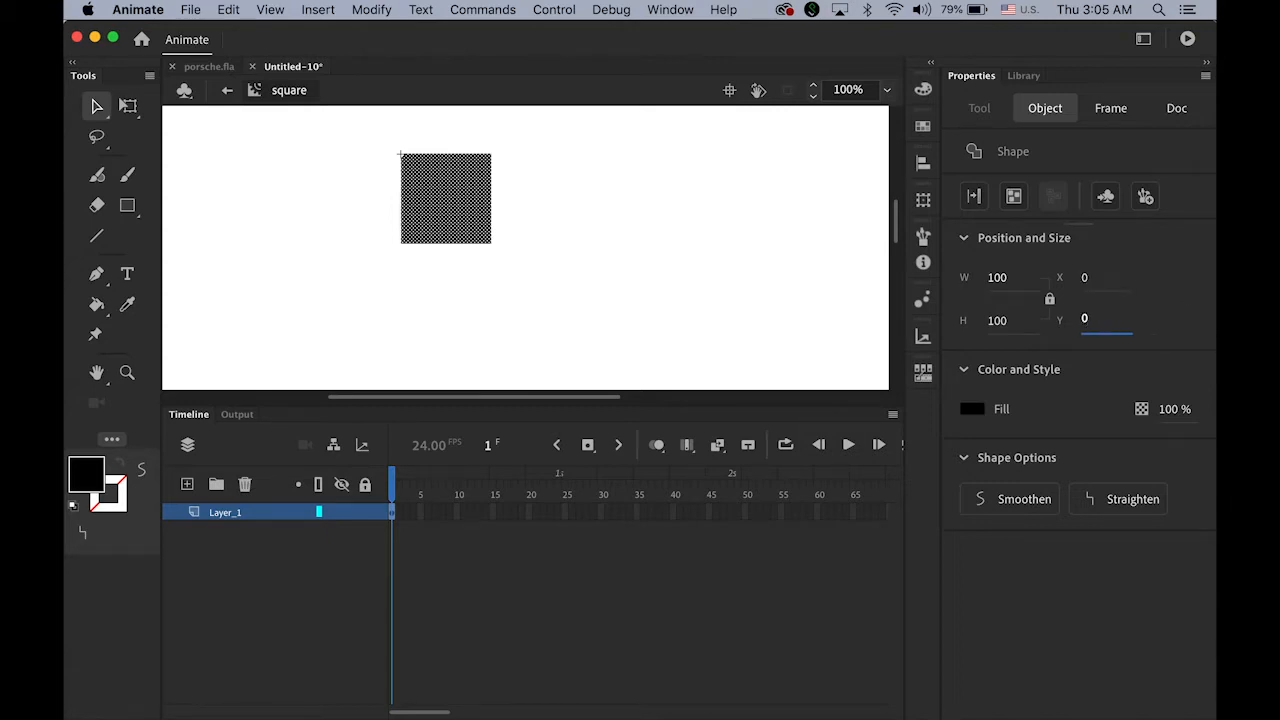
pyautogui.press('Return')
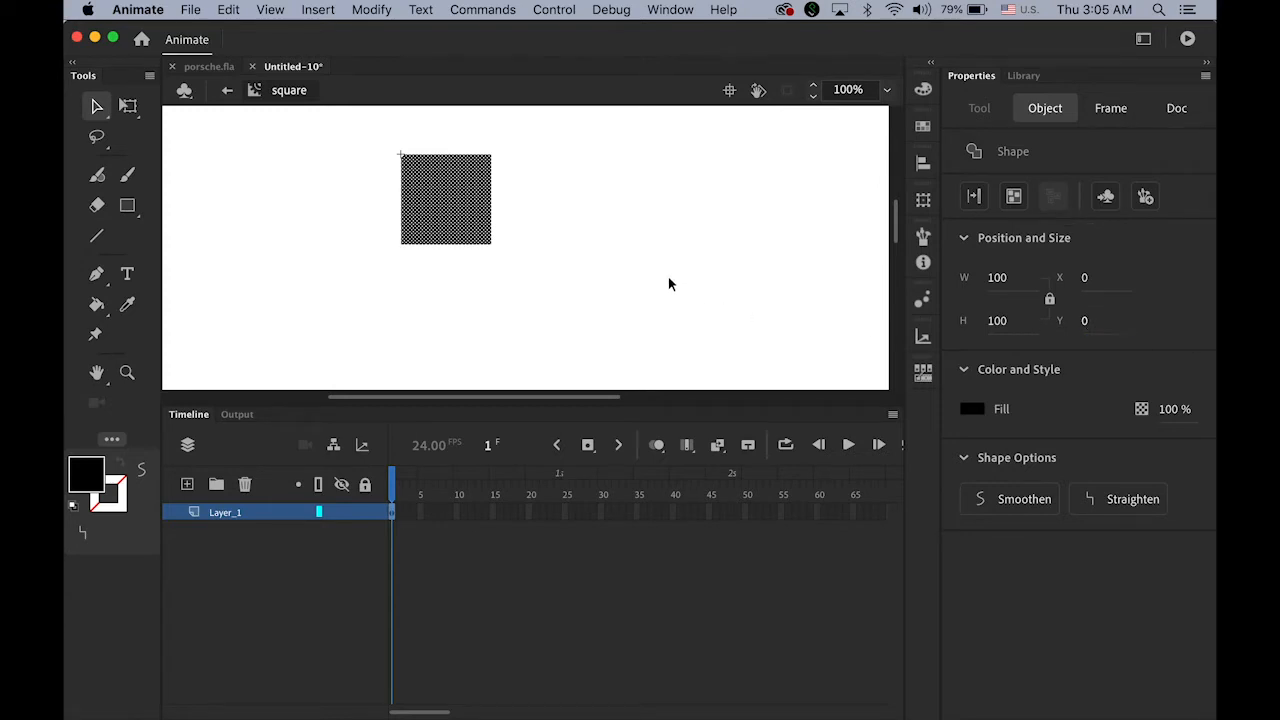
# - Set the document frame rate to 10 fps
pyautogui.click(668, 276)
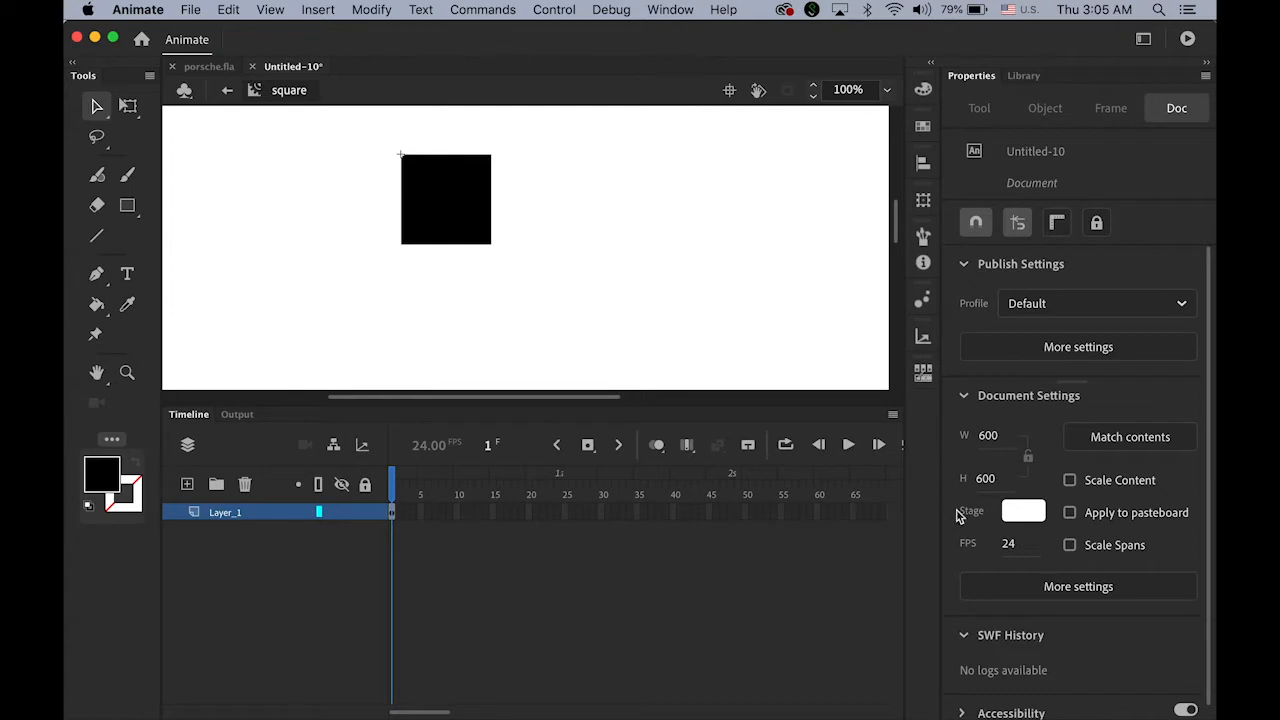
pyautogui.click(1010, 544)
pyautogui.write('10')
pyautogui.press('Return')
# - Apply a classic tween to the square on Layer_1 and add an ending keyframe at frame 10
pyautogui.click(392, 514)
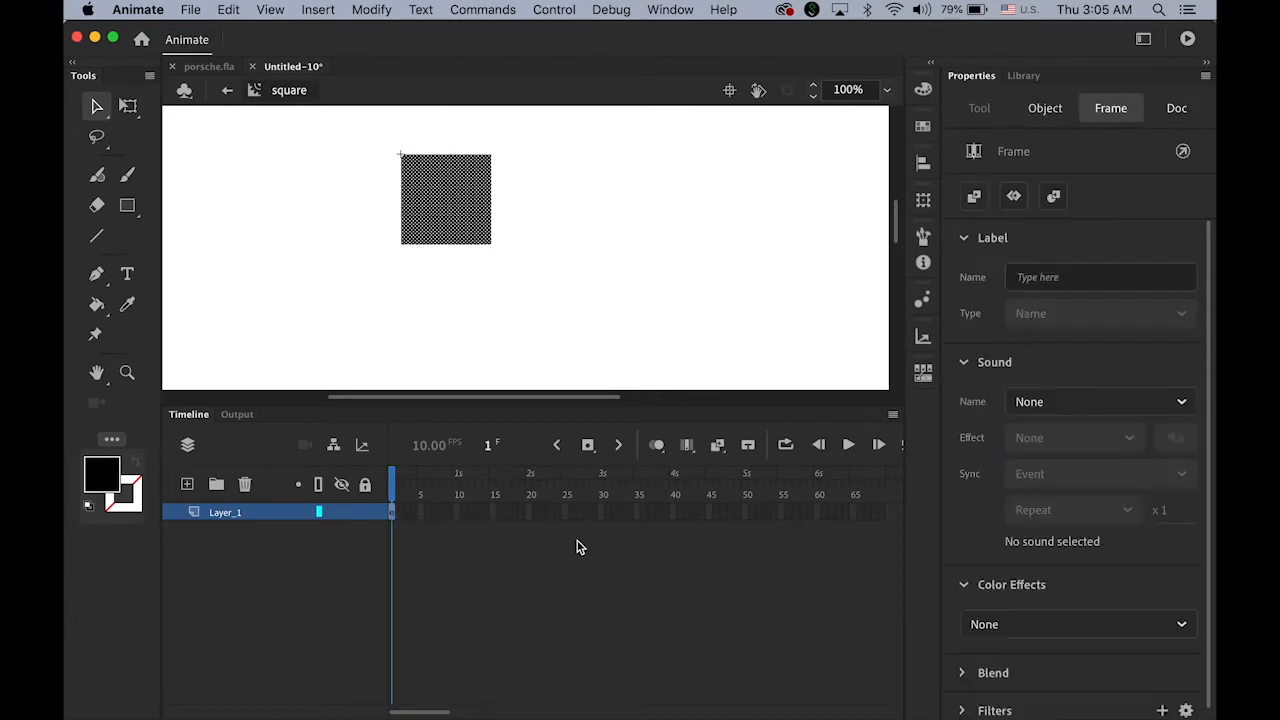
pyautogui.click(318, 10)
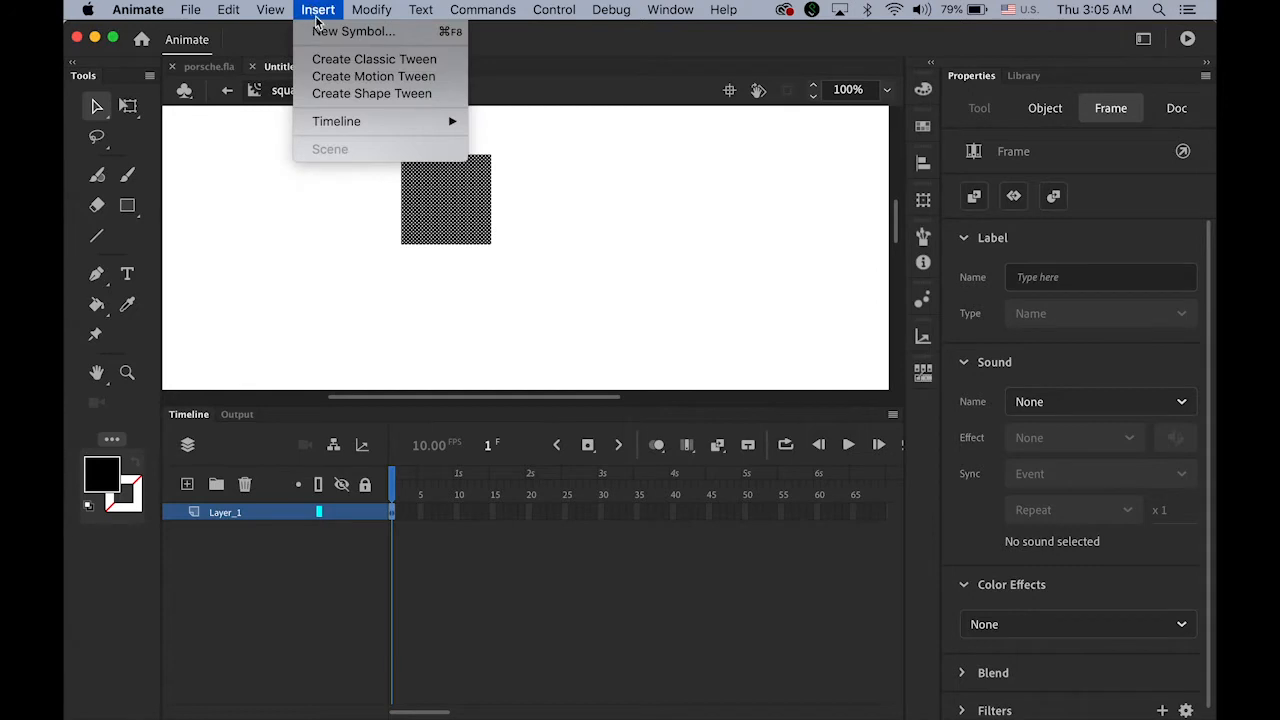
pyautogui.click(350, 60)
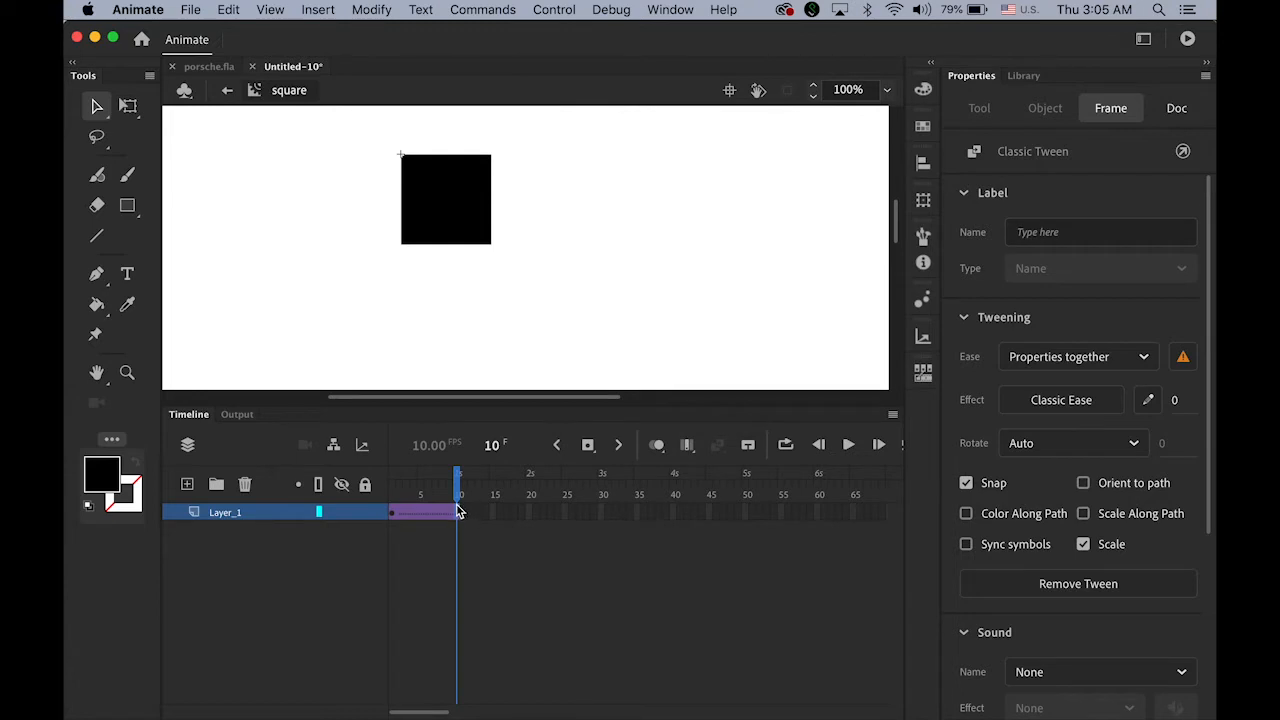
pyautogui.click(588, 446)
# - Scale the square instance at frame 1 of the tween to 2% in both width and height
pyautogui.moveTo(460, 495); pyautogui.dragTo(391, 490)
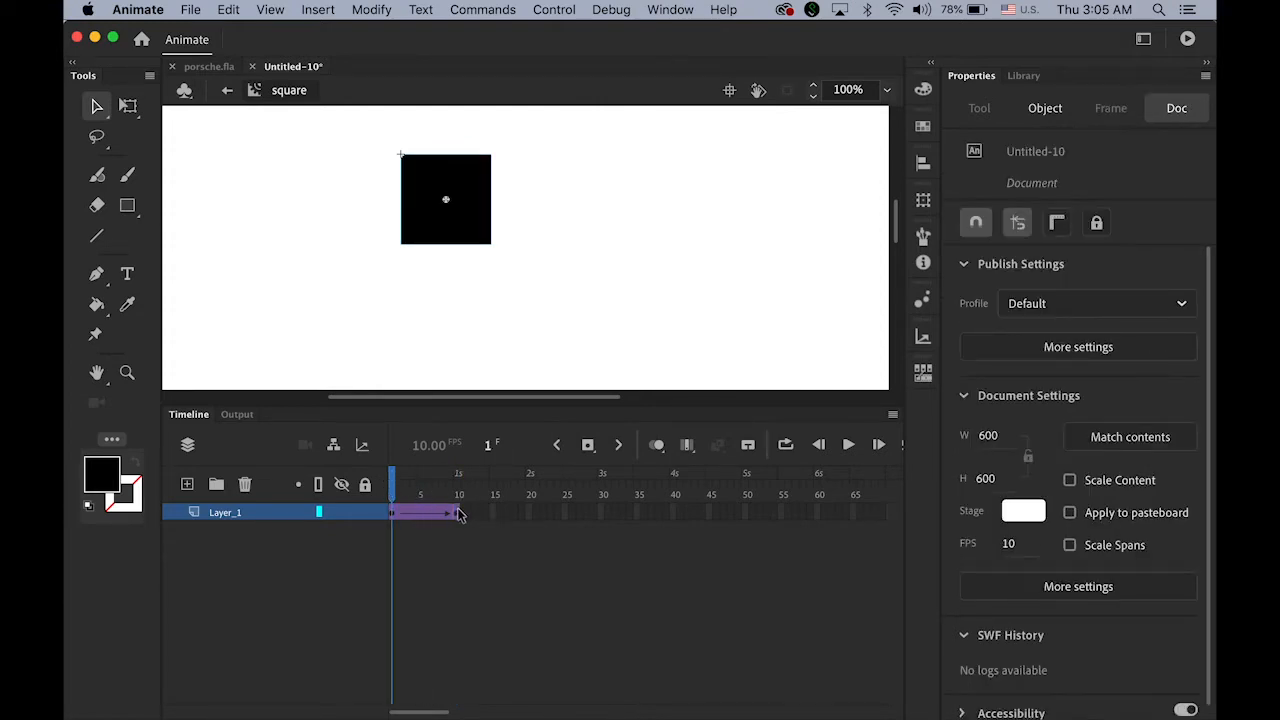
pyautogui.click(441, 234)
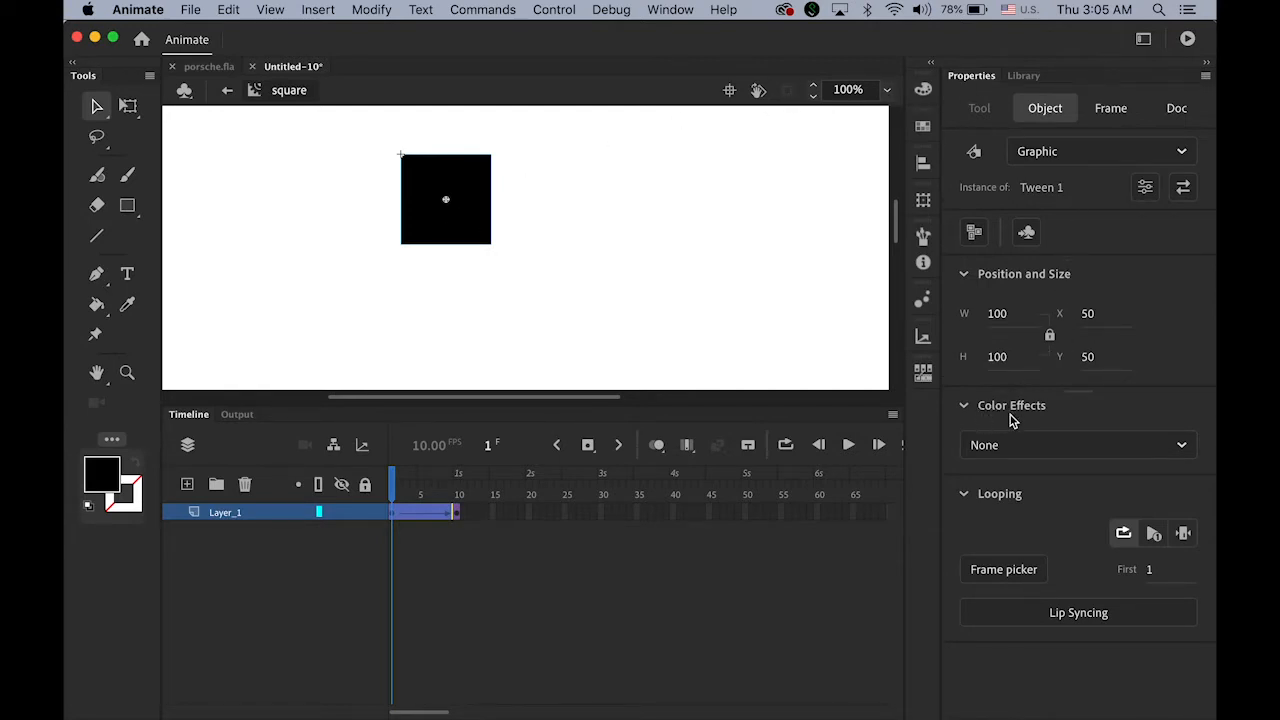
pyautogui.click(1118, 448)
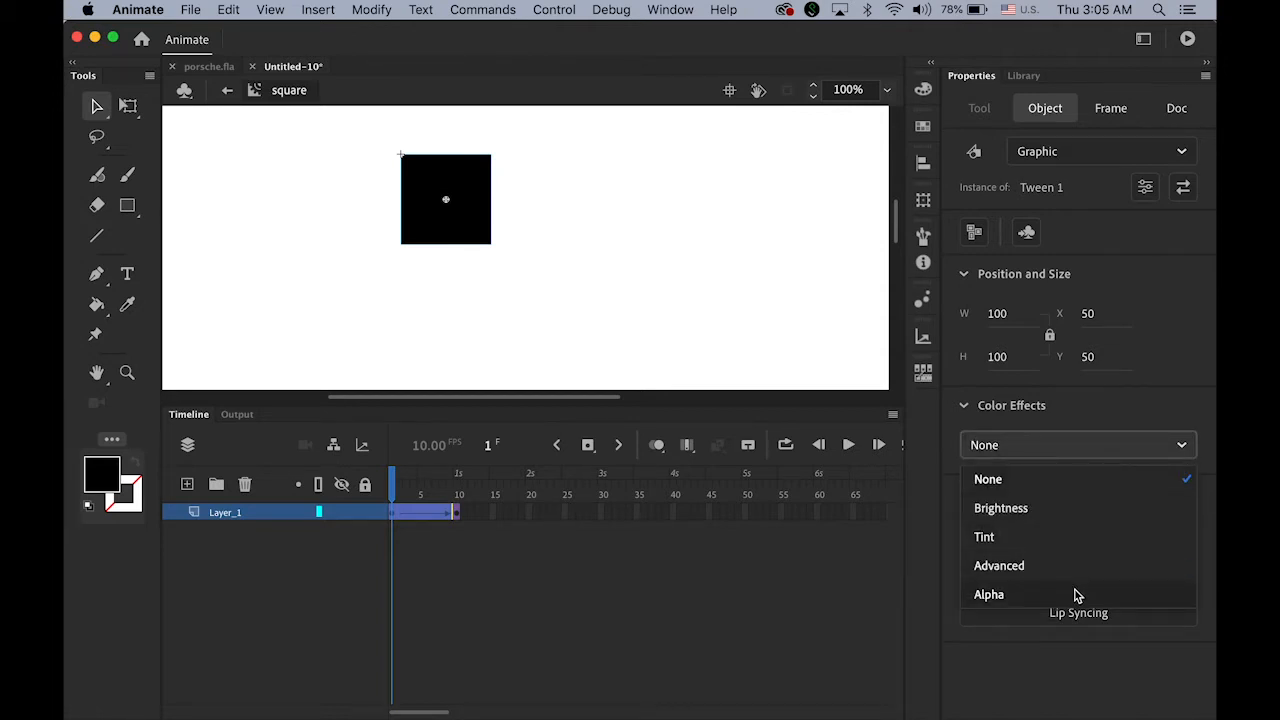
pyautogui.click(1166, 326)
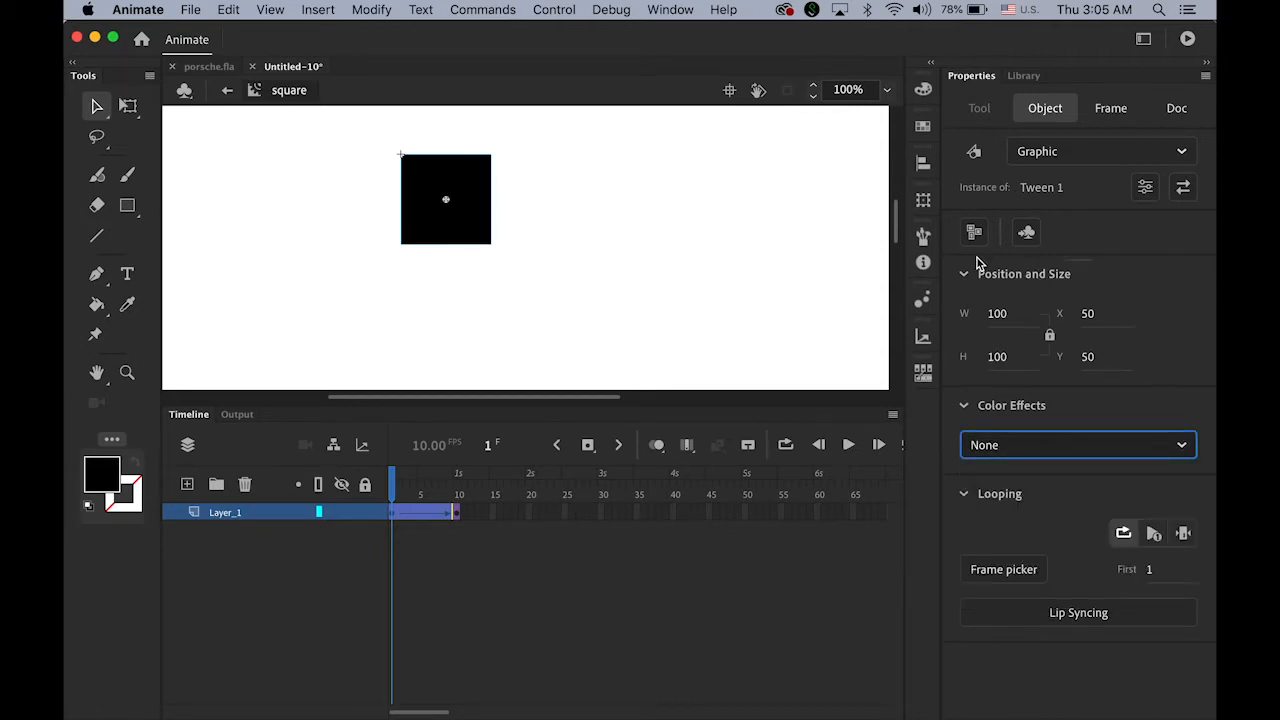
pyautogui.click(924, 202)
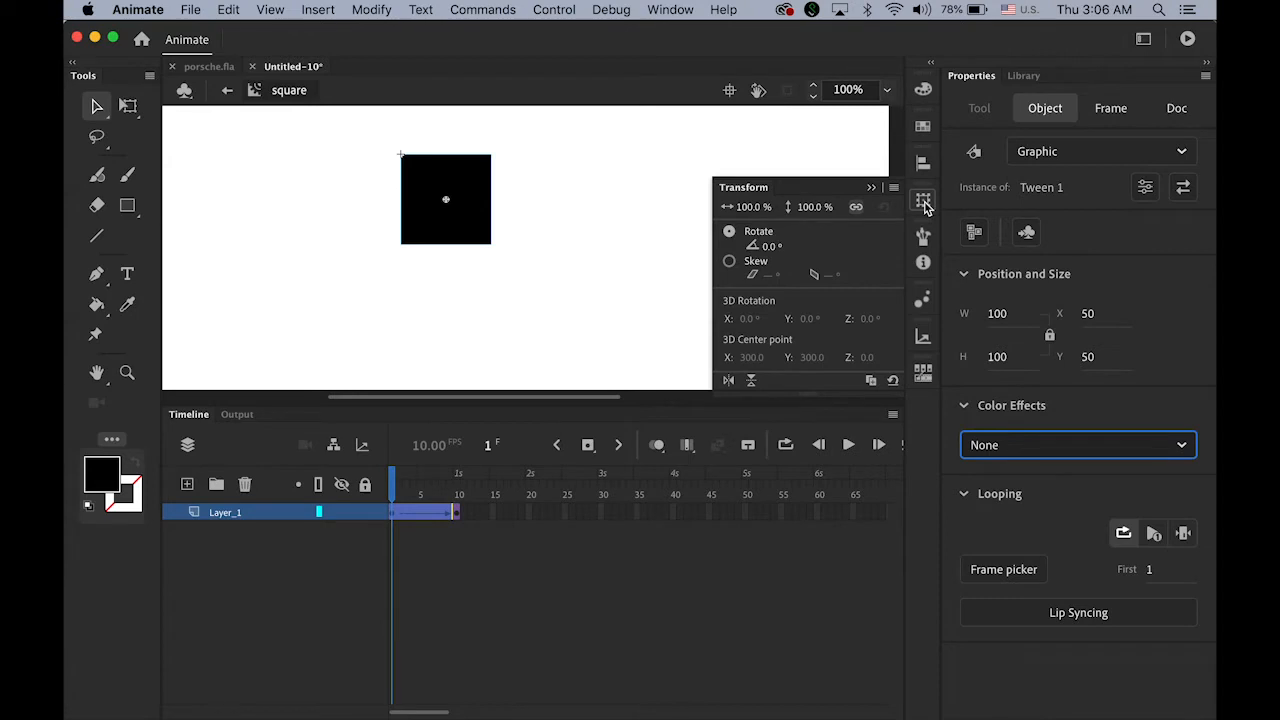
pyautogui.click(746, 207)
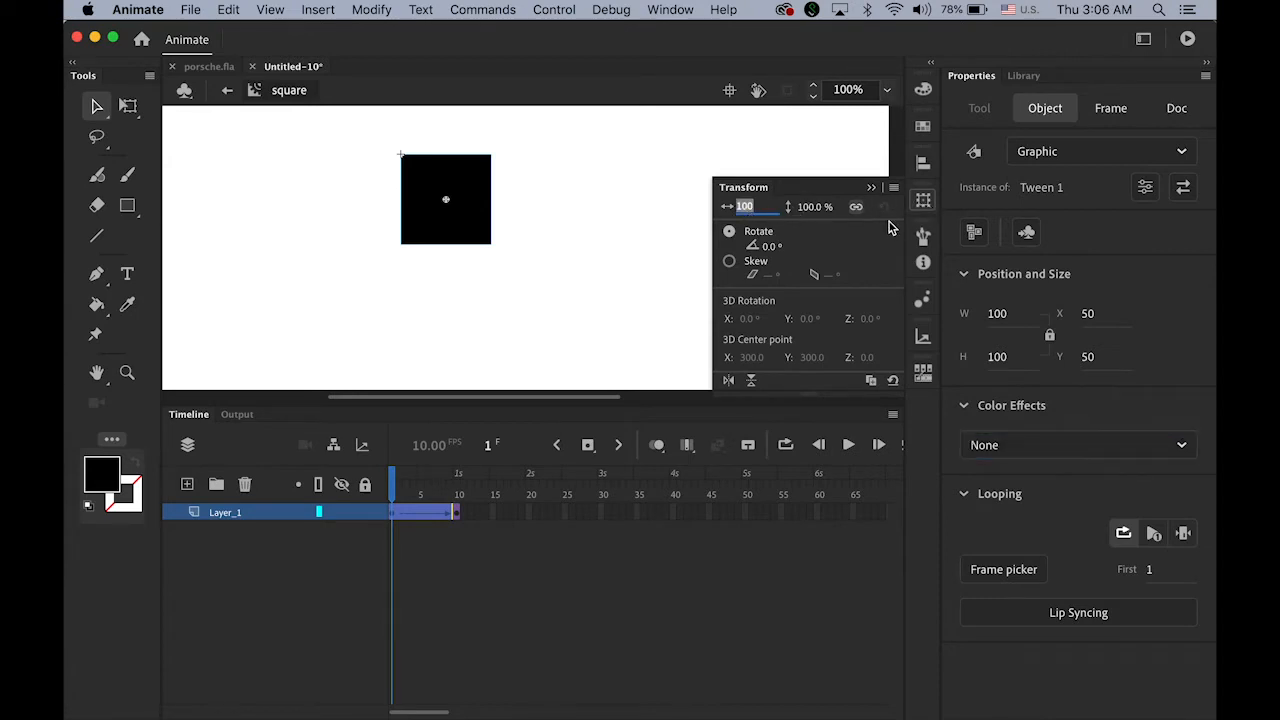
pyautogui.write('2')
pyautogui.press('Return')
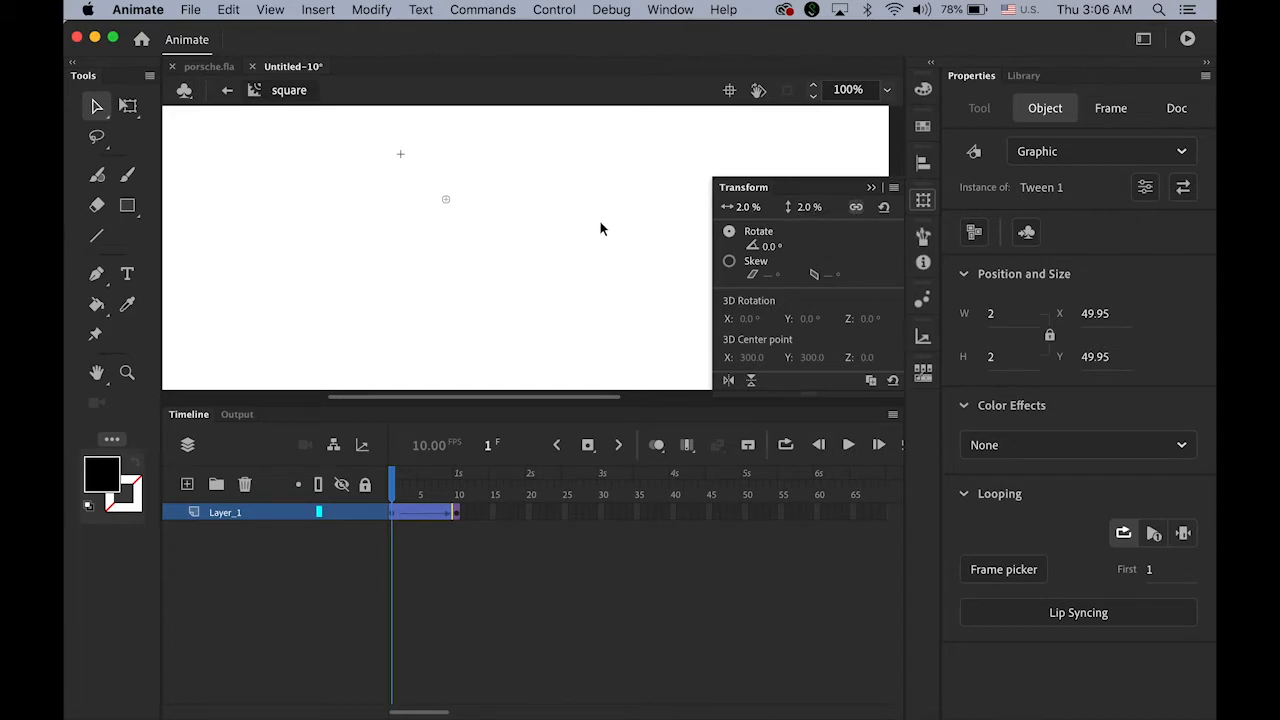
pyautogui.click(872, 188)
pyautogui.click(545, 208)
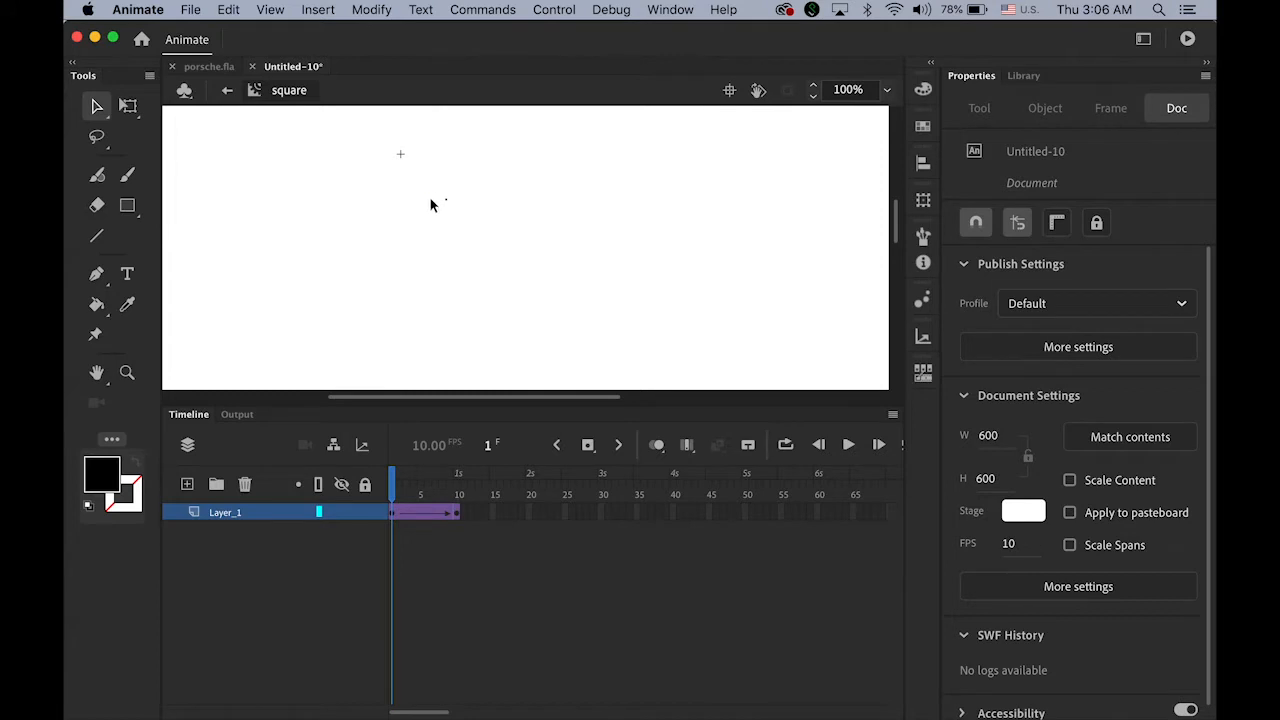
pyautogui.moveTo(431, 200); pyautogui.dragTo(470, 236)
# - Add the ActionScript "Stop at this Frame" code snippet at frame 10 of the square symbol's timeline
pyautogui.moveTo(391, 487); pyautogui.dragTo(462, 500)
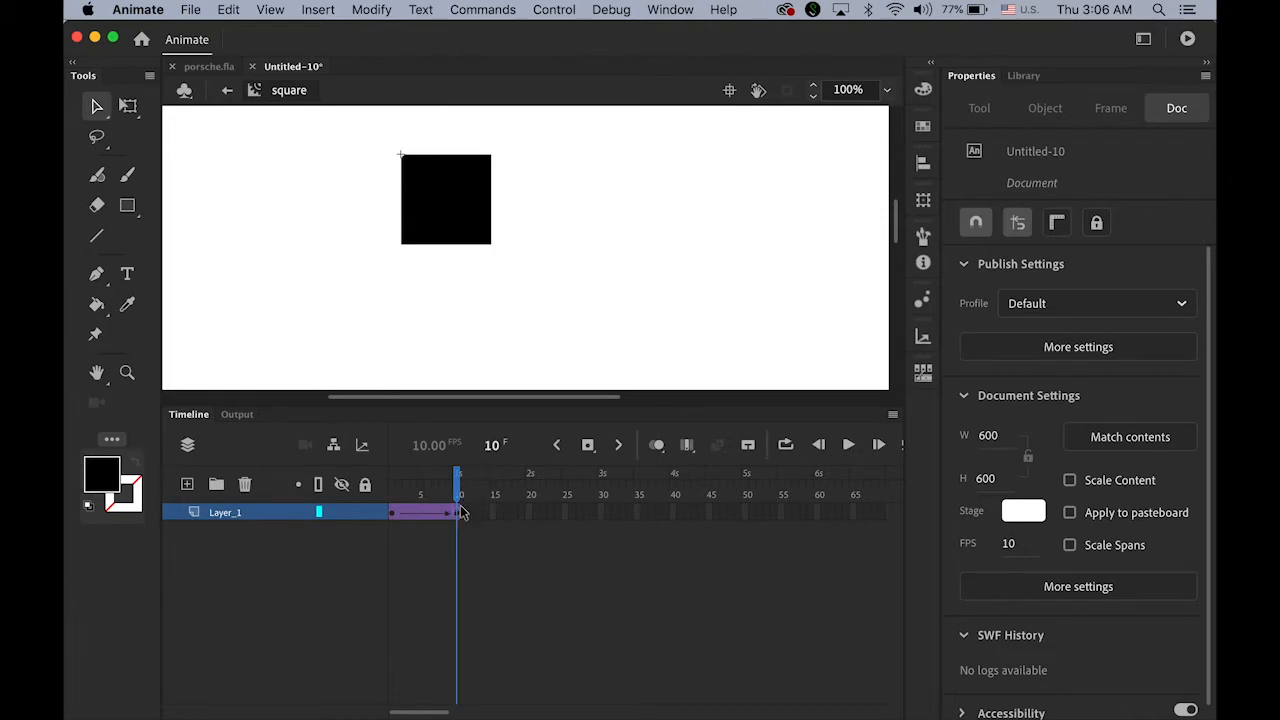
pyautogui.click(458, 516)
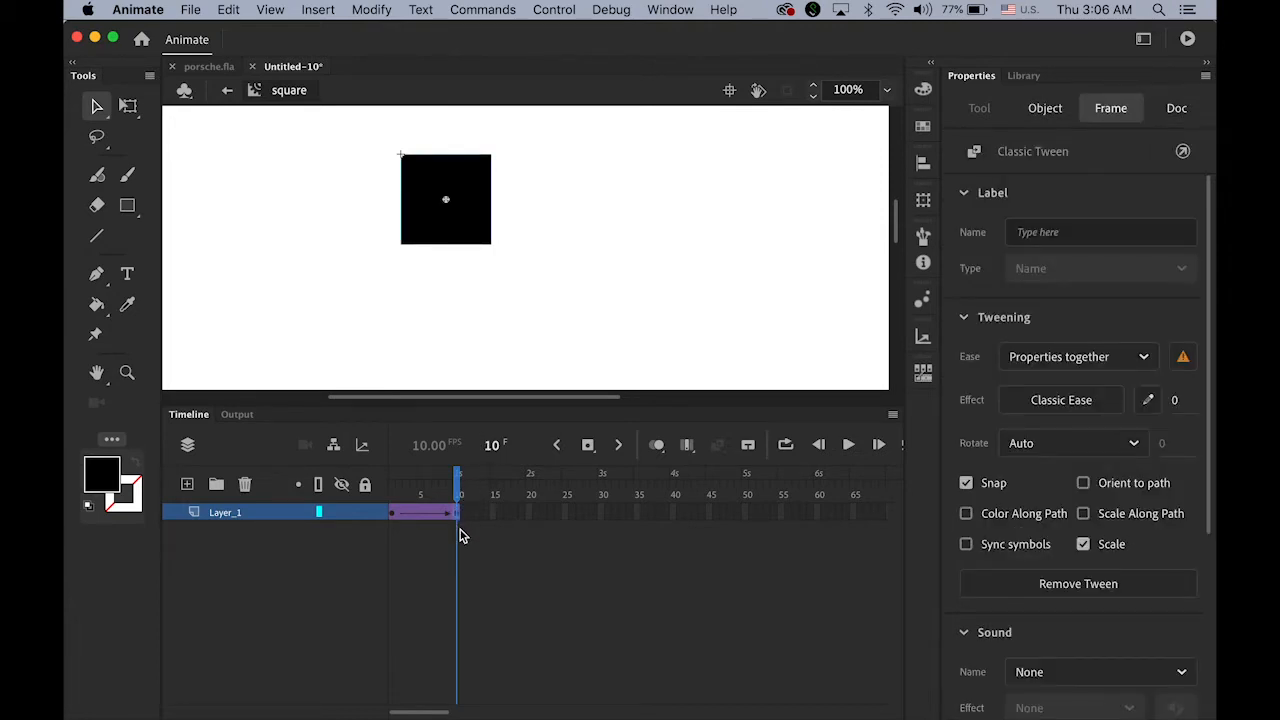
pyautogui.click(670, 10)
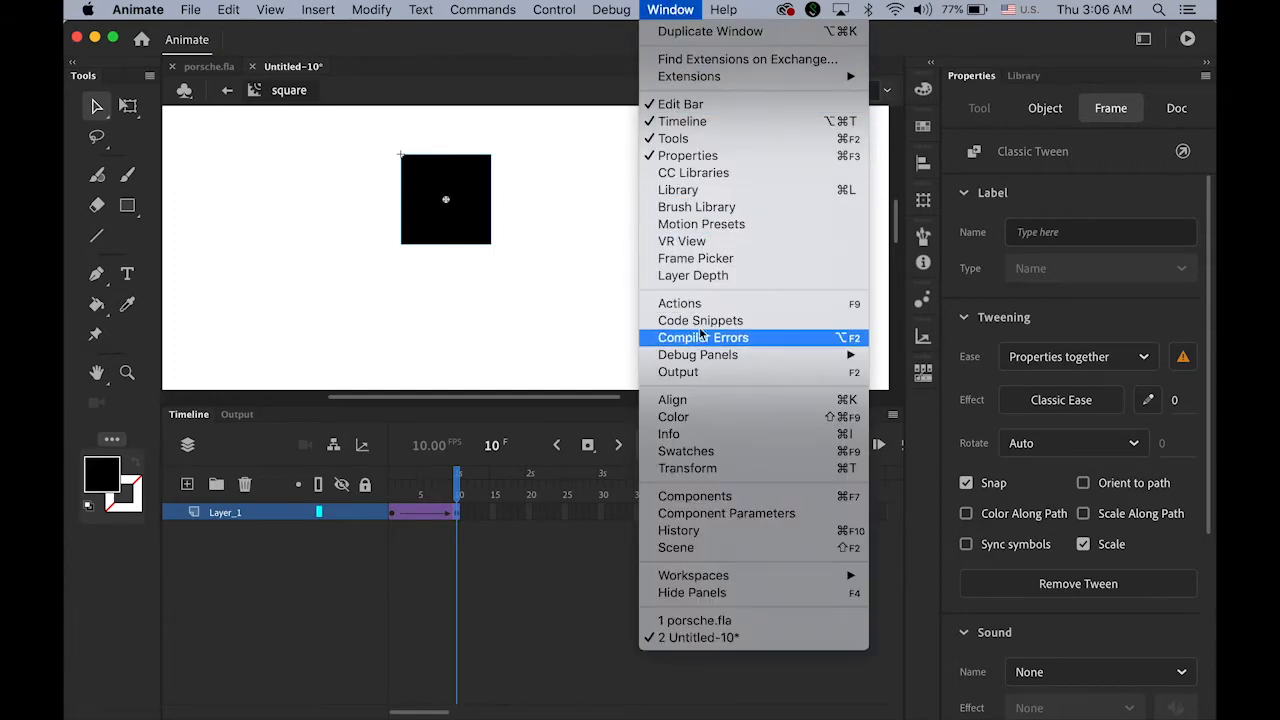
pyautogui.click(750, 326)
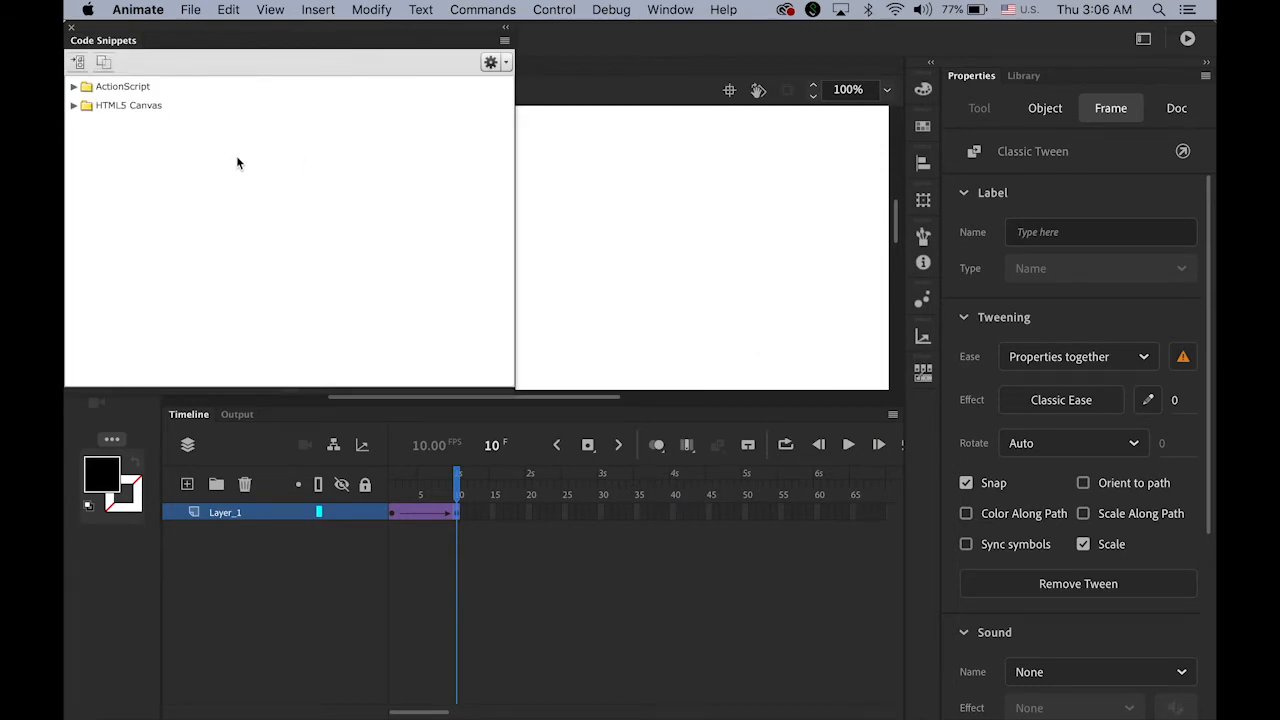
pyautogui.click(74, 88)
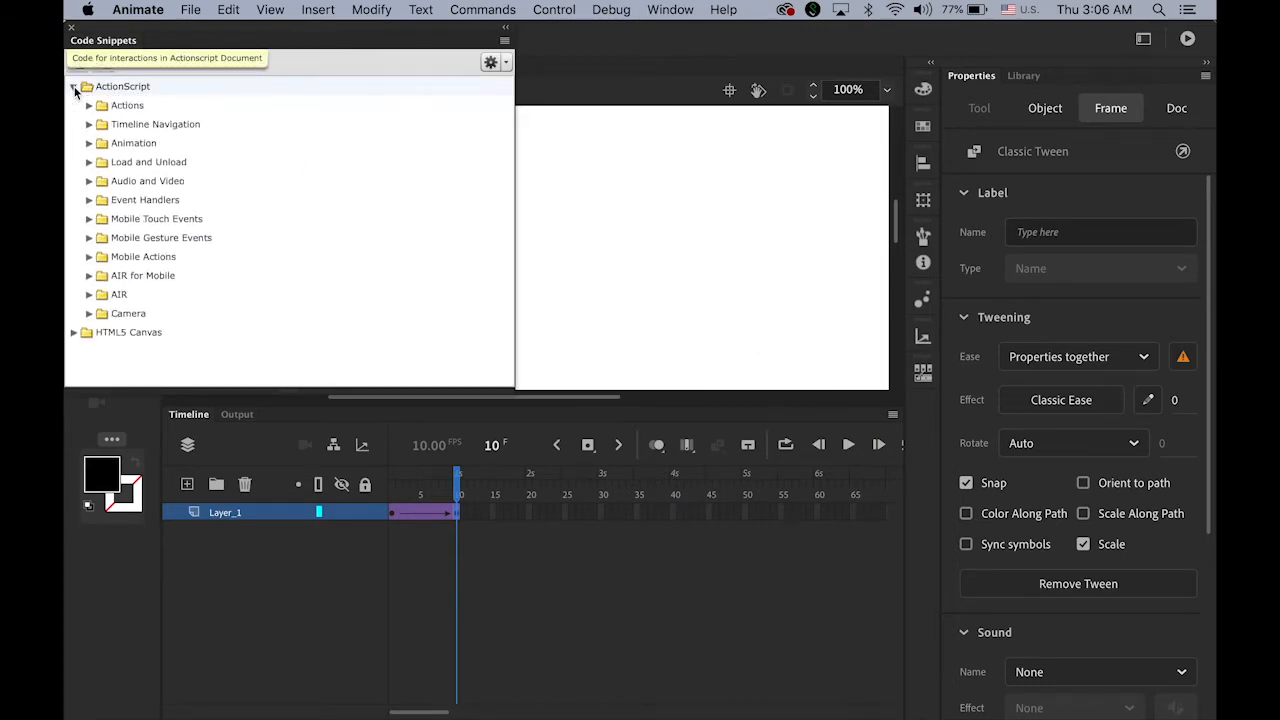
pyautogui.click(88, 124)
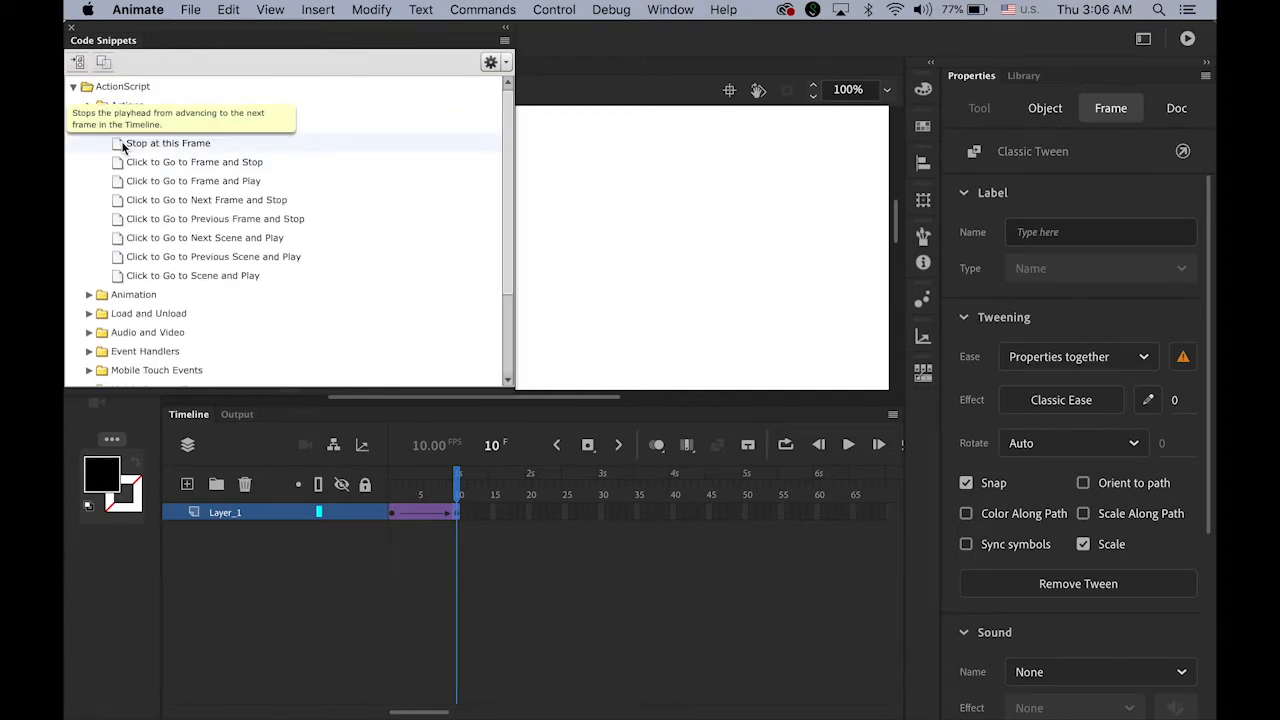
pyautogui.doubleClick(122, 146)
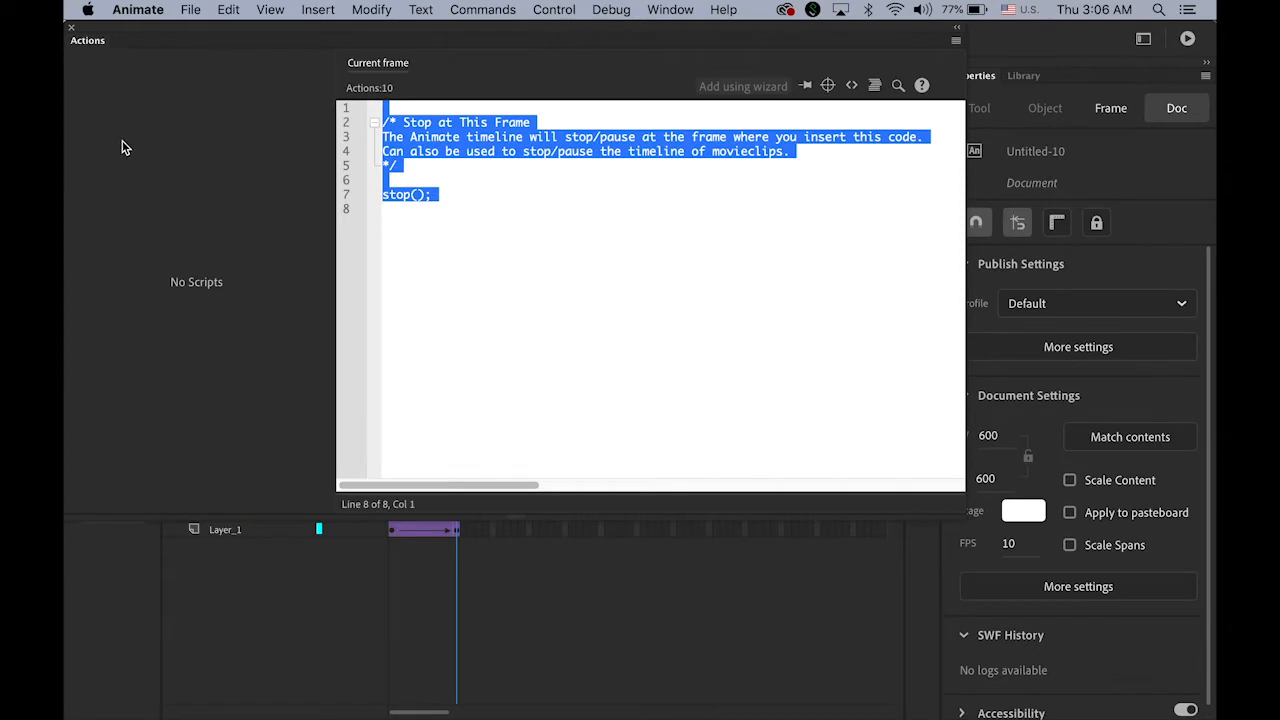
pyautogui.click(72, 28)
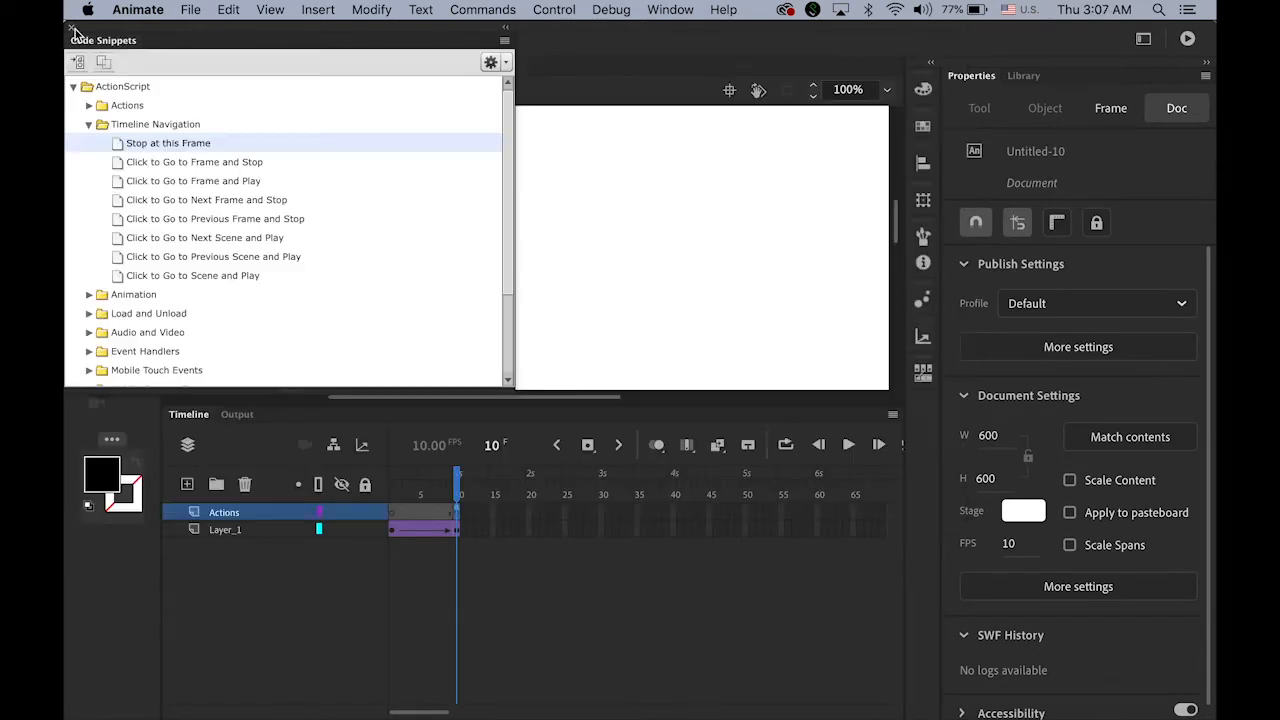
pyautogui.click(72, 28)
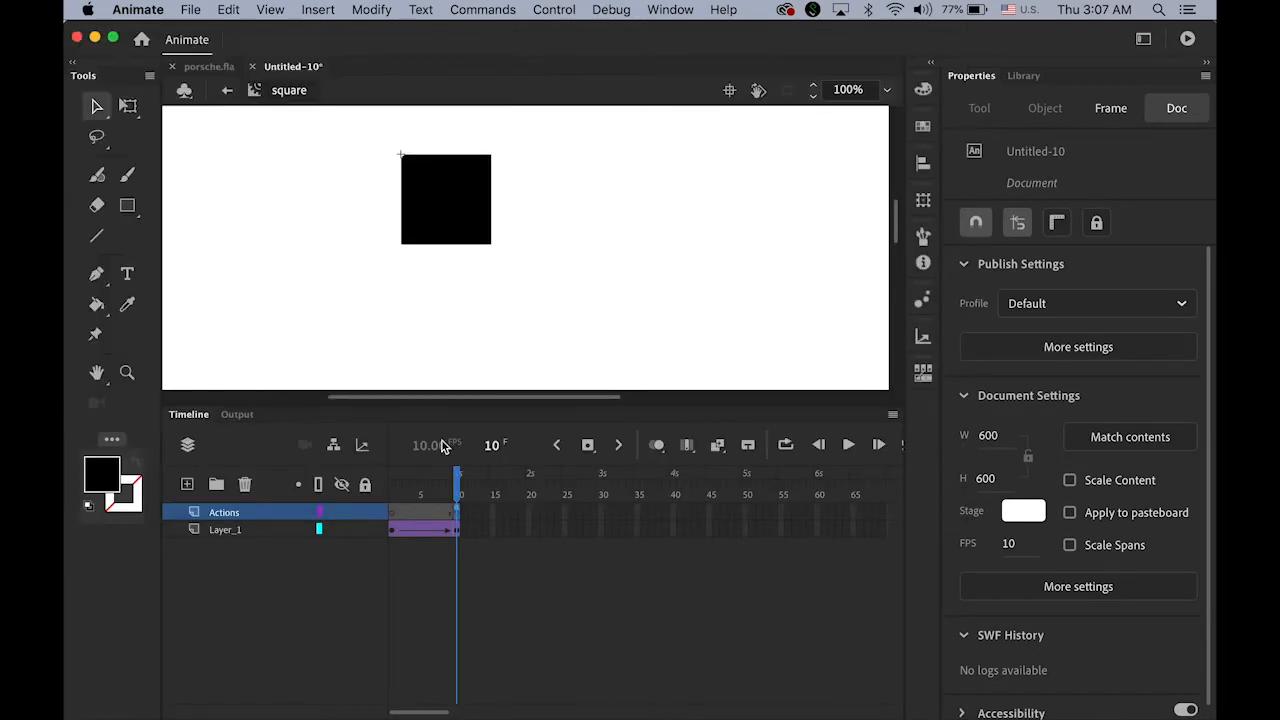
pyautogui.moveTo(455, 478); pyautogui.dragTo(497, 503)
# - Create a new movie clip symbol named "square_mask"
pyautogui.click(320, 9)
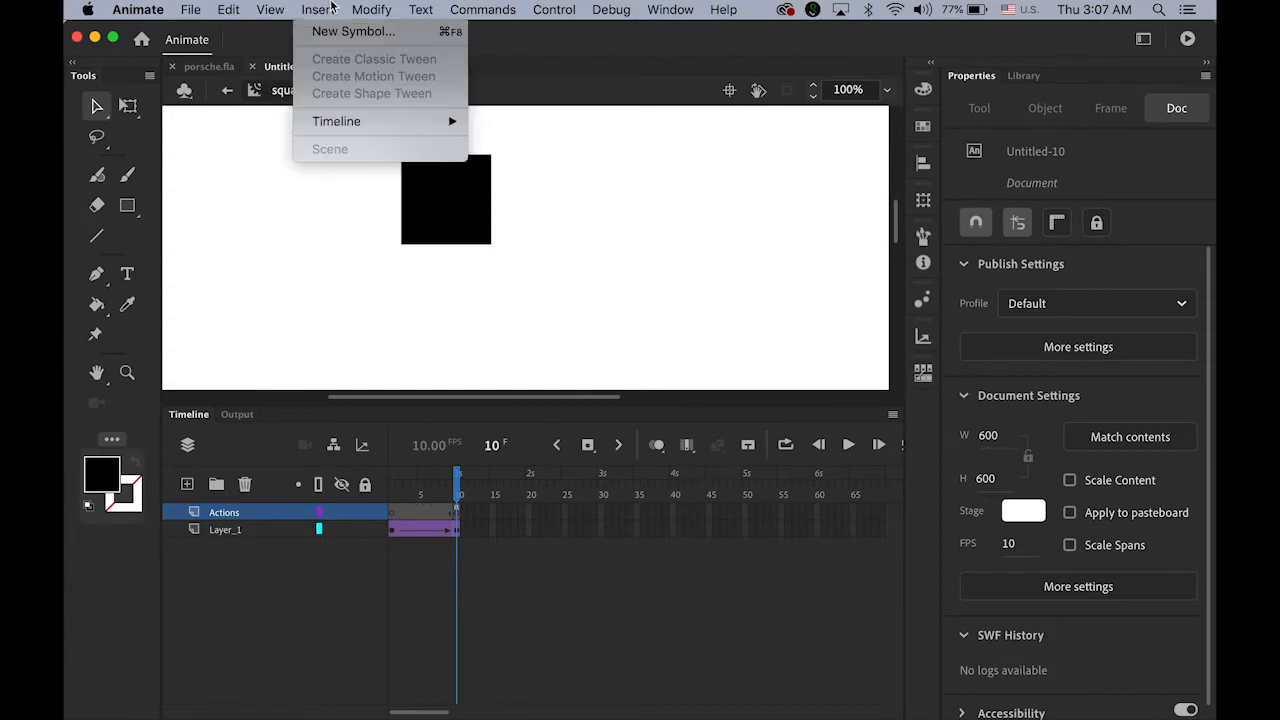
pyautogui.click(330, 35)
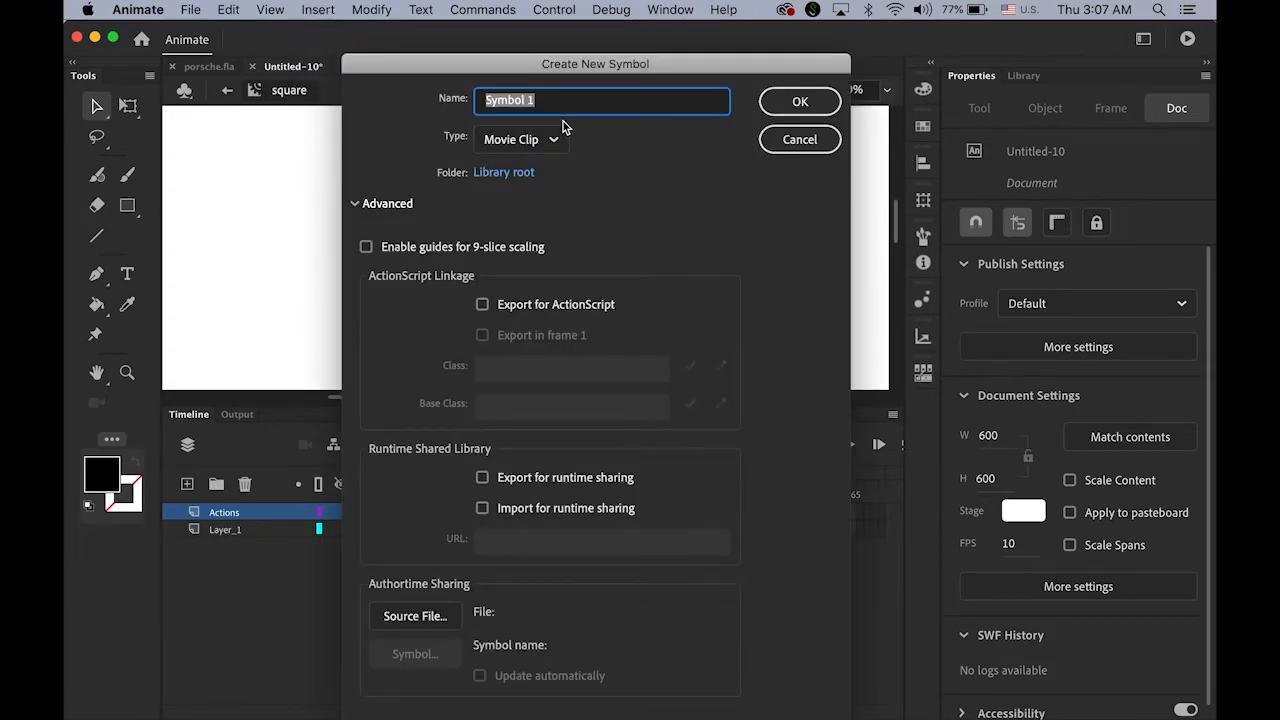
pyautogui.write('square')
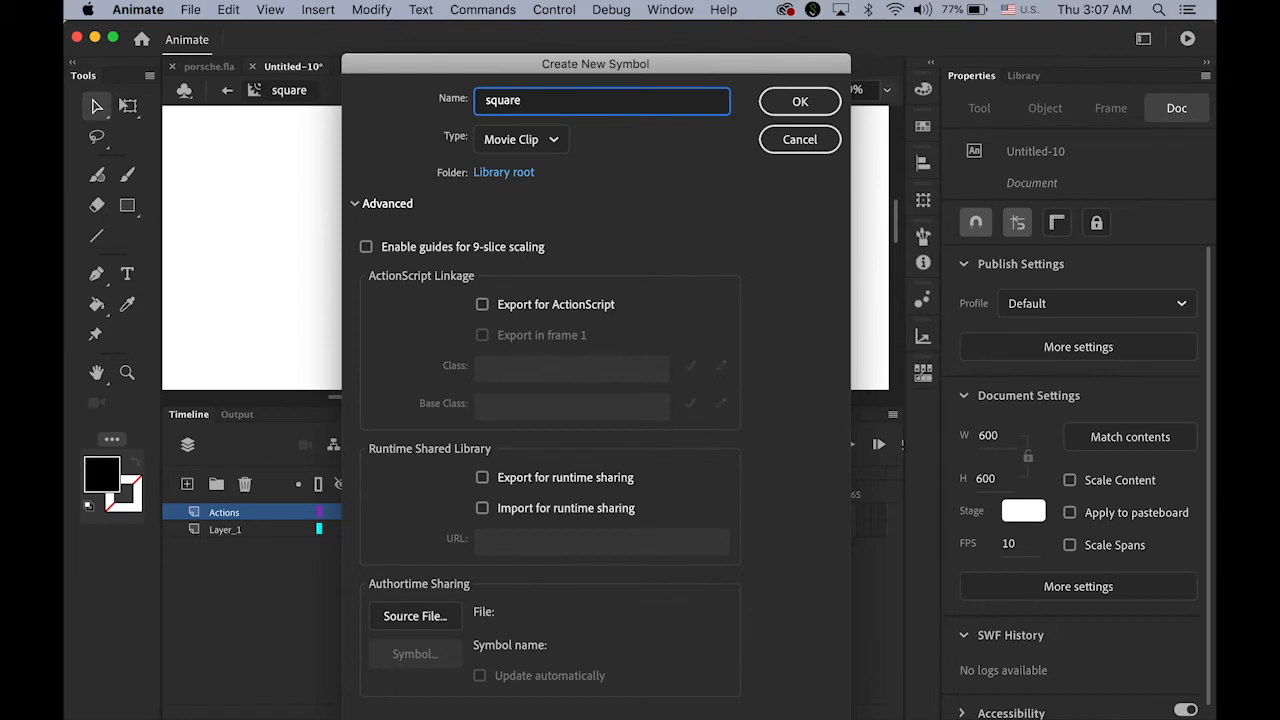
pyautogui.write('_mask')
pyautogui.click(796, 101)
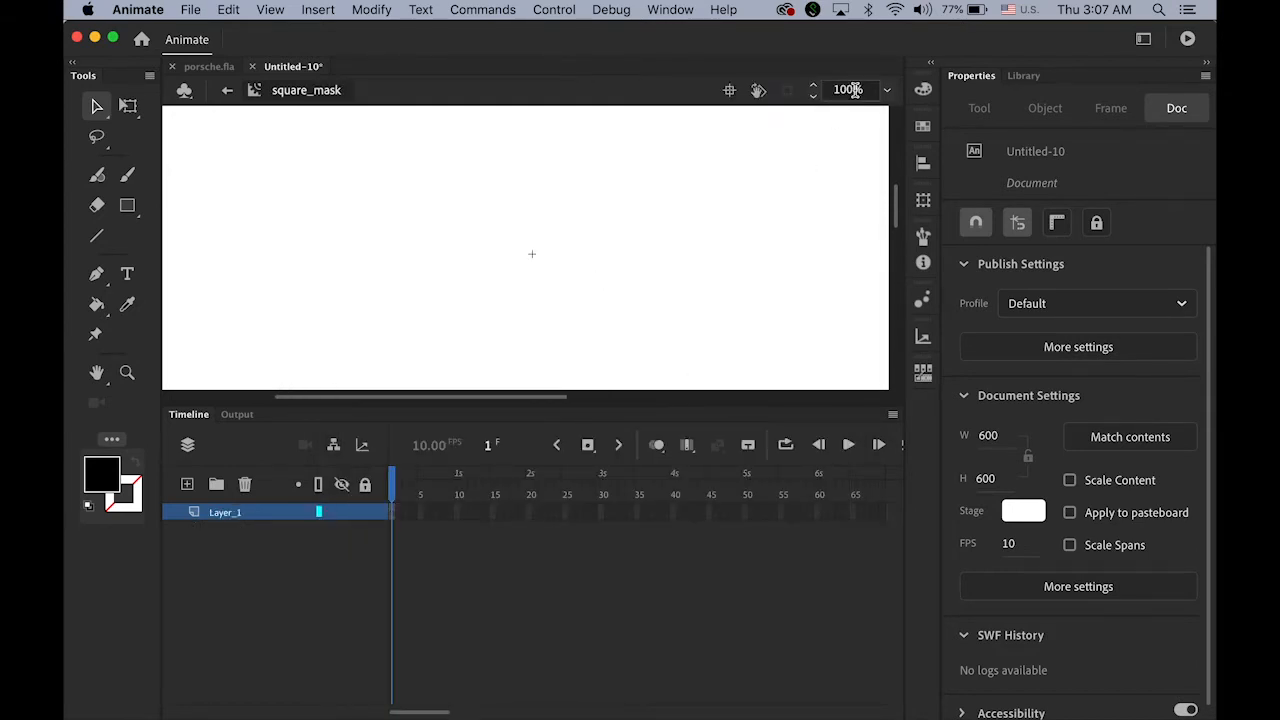
# - Place an instance of the square movie clip near the registration point of square_mask, at about X 6 and Y 12
pyautogui.moveTo(857, 90); pyautogui.dragTo(811, 90)
pyautogui.write('50')
pyautogui.press('Return')
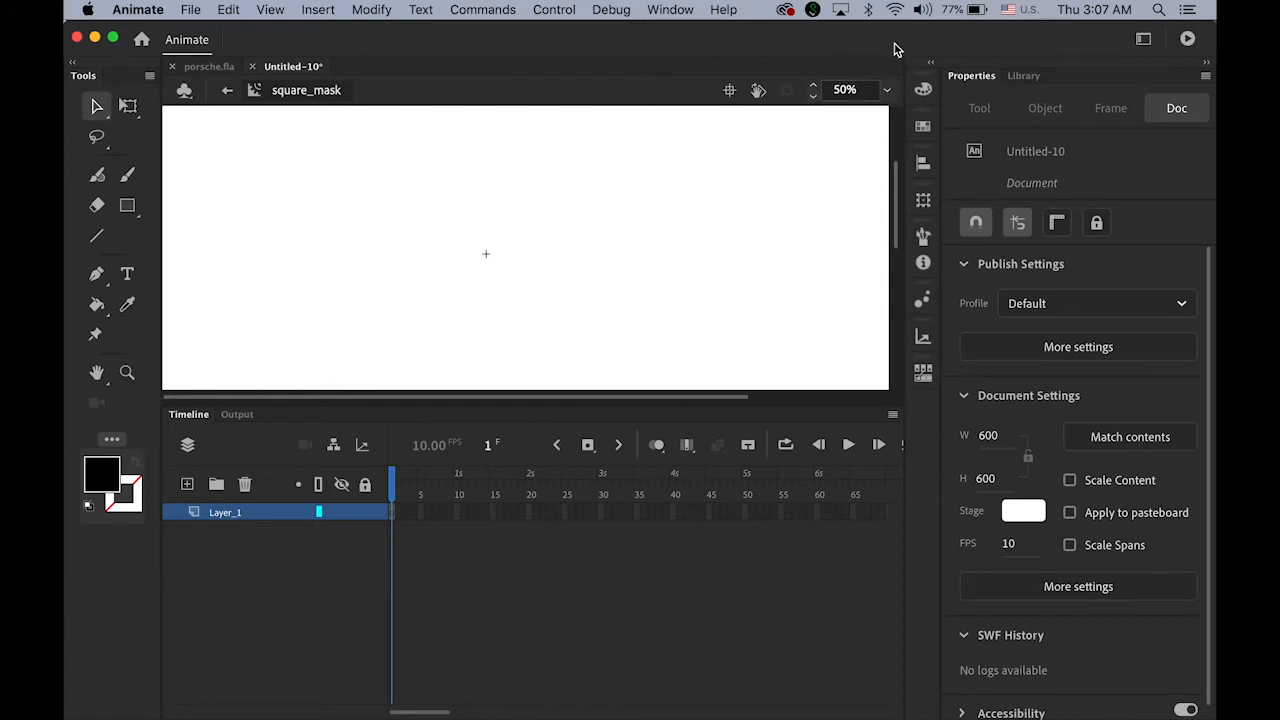
pyautogui.press('BackSpace')
pyautogui.press('BackSpace')
pyautogui.write('45')
pyautogui.press('Return')
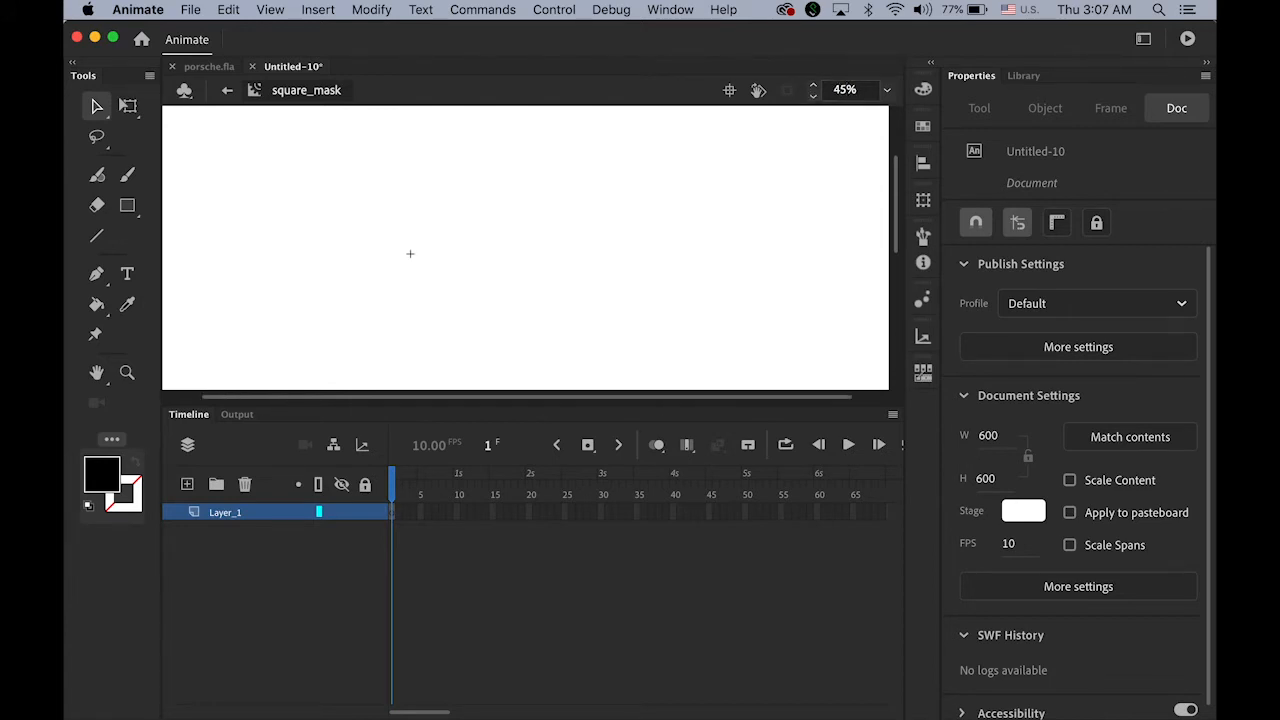
pyautogui.click(96, 372)
pyautogui.moveTo(423, 325); pyautogui.dragTo(369, 205)
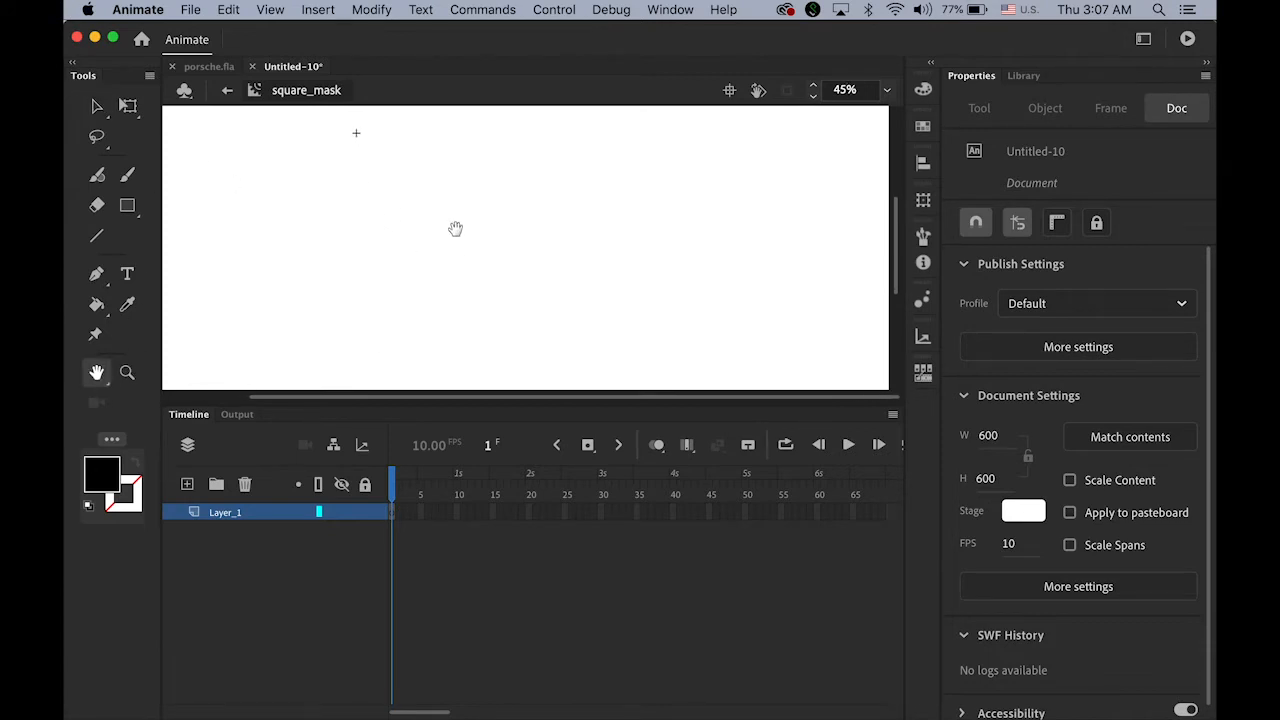
pyautogui.click(1023, 78)
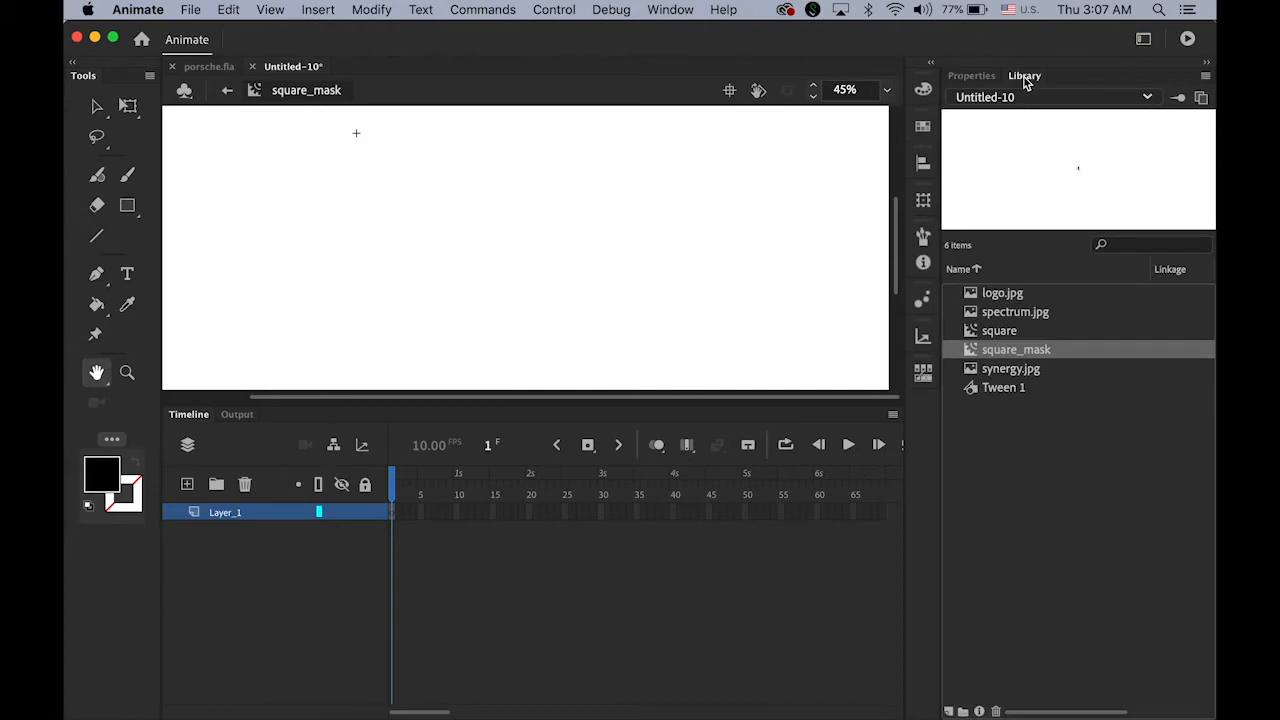
pyautogui.click(96, 106)
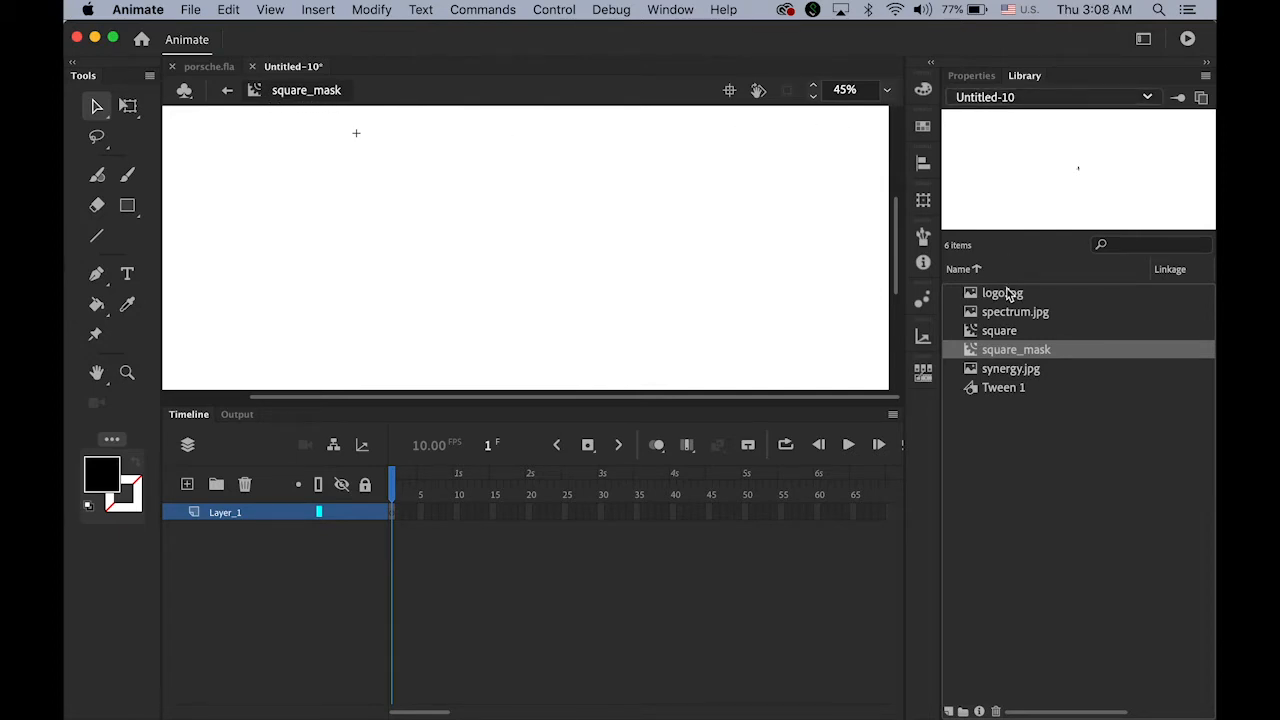
pyautogui.click(979, 336)
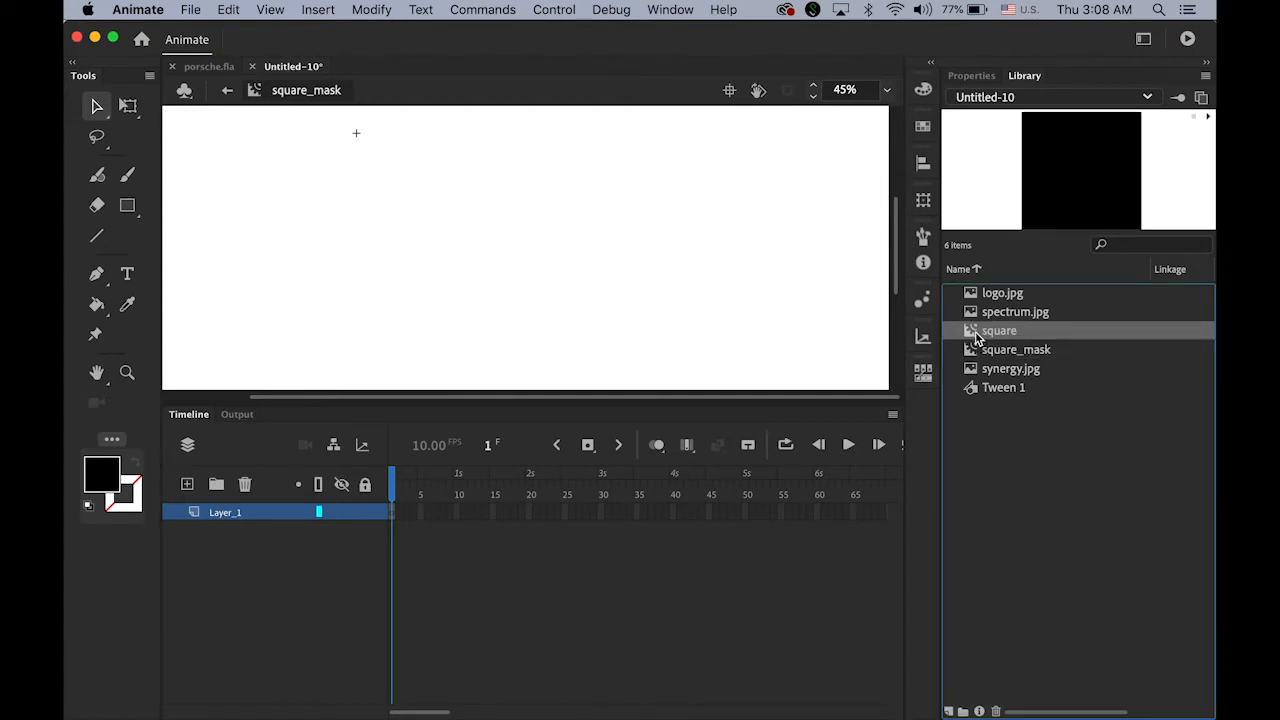
pyautogui.moveTo(972, 338); pyautogui.dragTo(378, 162)
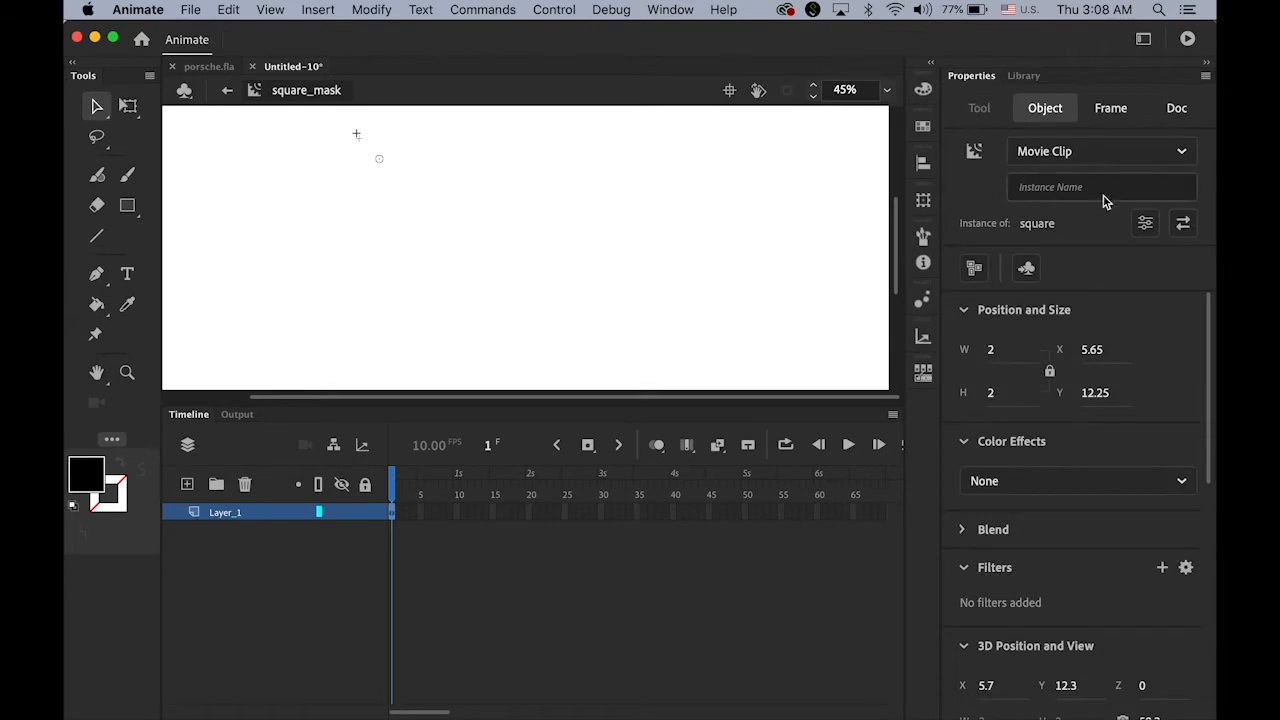
# - Position the square instance at X 0 and Y 0 inside square_mask
pyautogui.click(1105, 352)
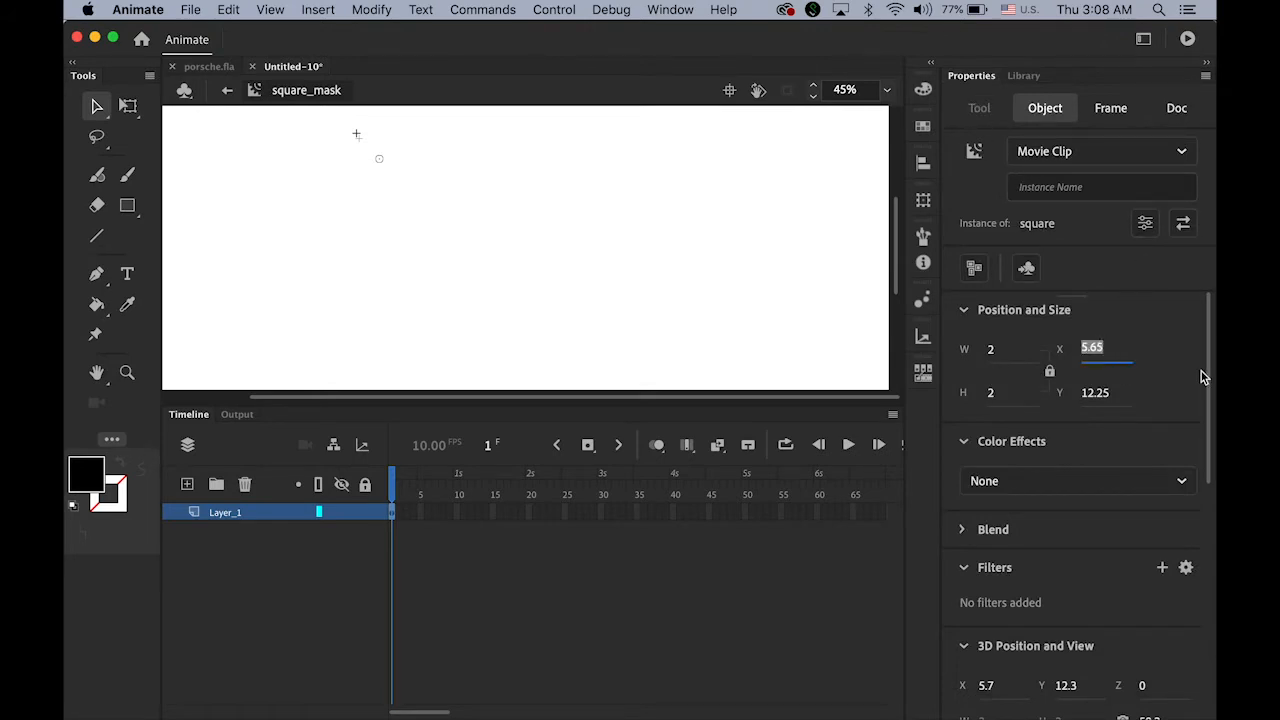
pyautogui.write('0')
pyautogui.press('Tab')
pyautogui.write('0')
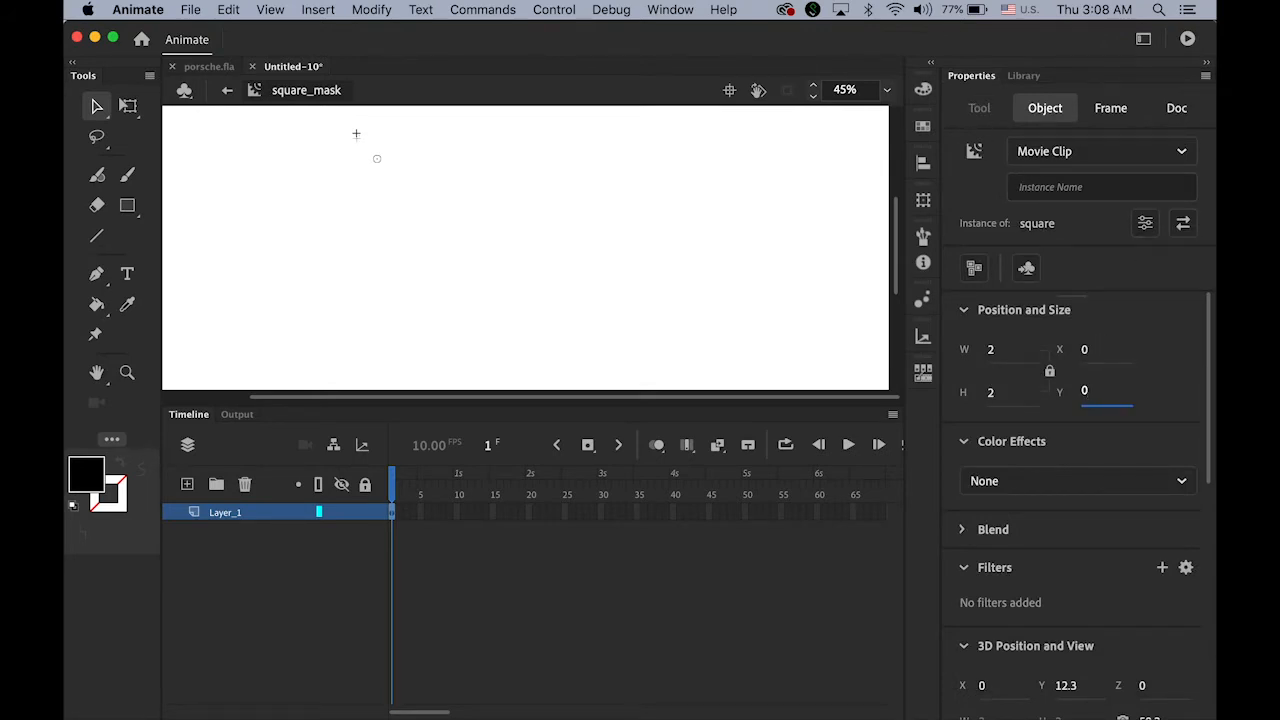
pyautogui.press('Return')
pyautogui.click(360, 240)
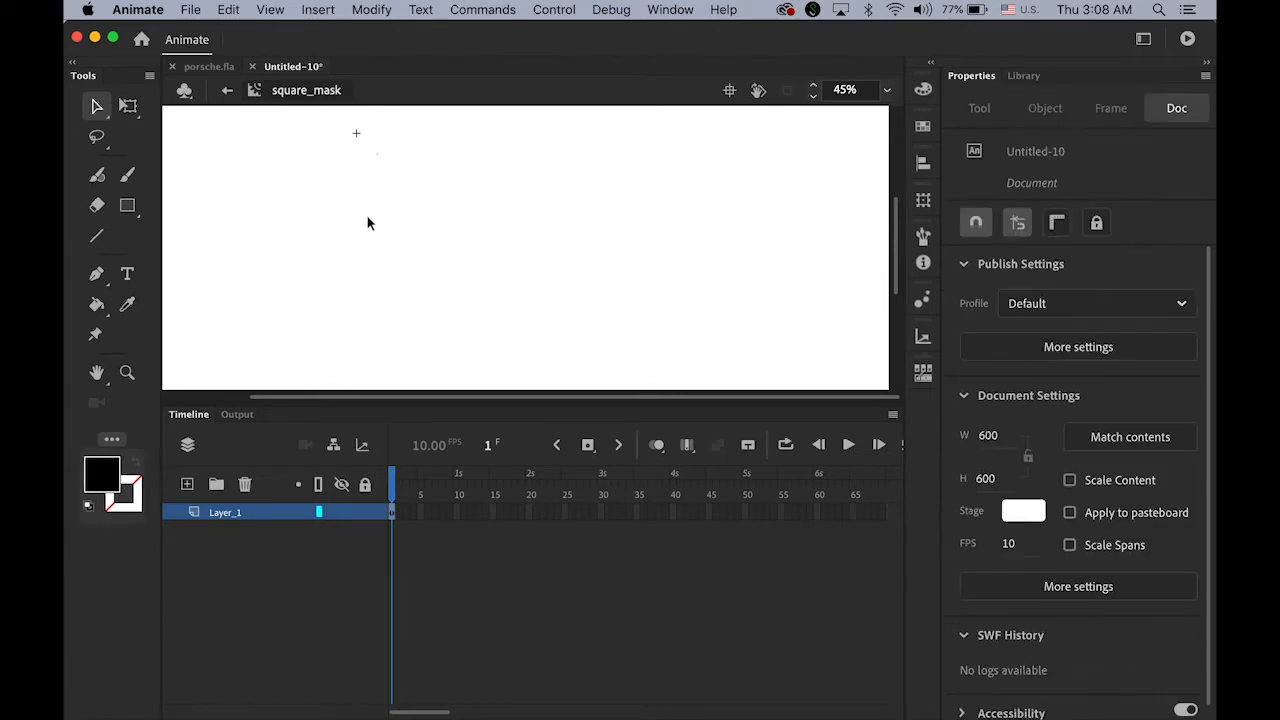
# - Duplicate the square instance at the origin of square_mask and position the copy at X 500 on the same row
pyautogui.click(378, 154)
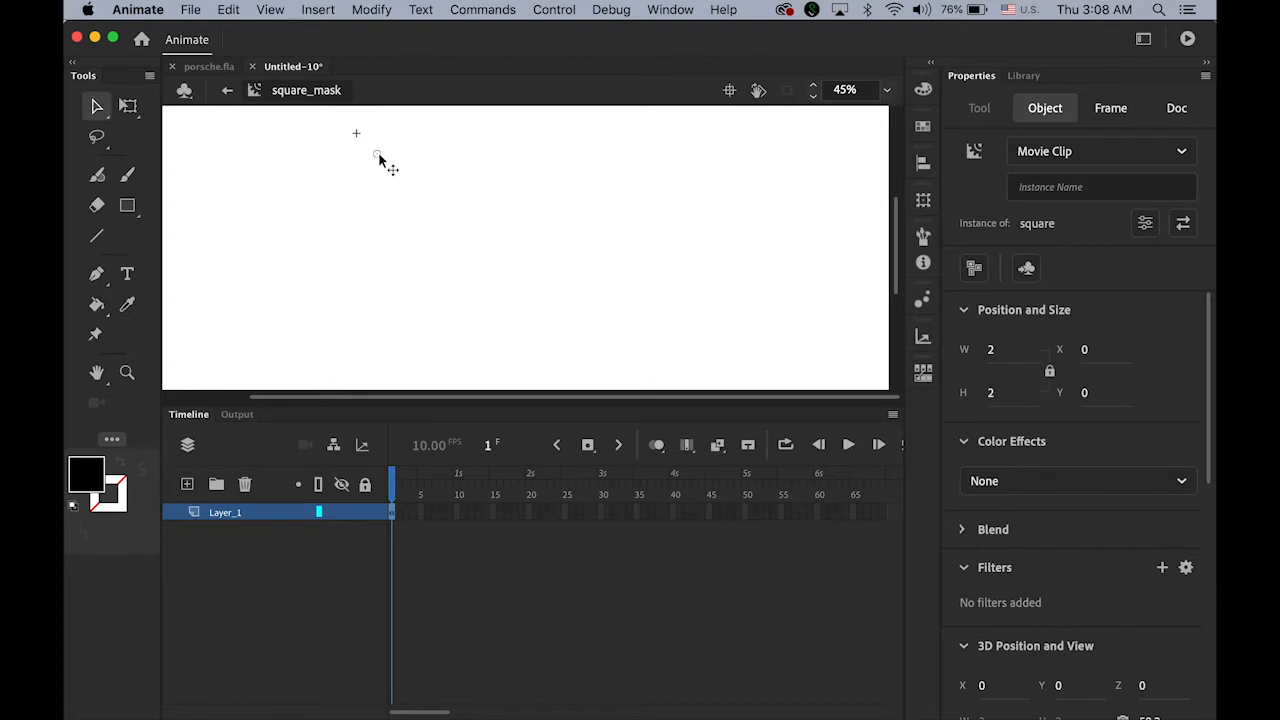
pyautogui.moveTo(326, 129); pyautogui.dragTo(456, 228)
pyautogui.moveTo(378, 155); pyautogui.dragTo(632, 161)
pyautogui.click(1095, 349)
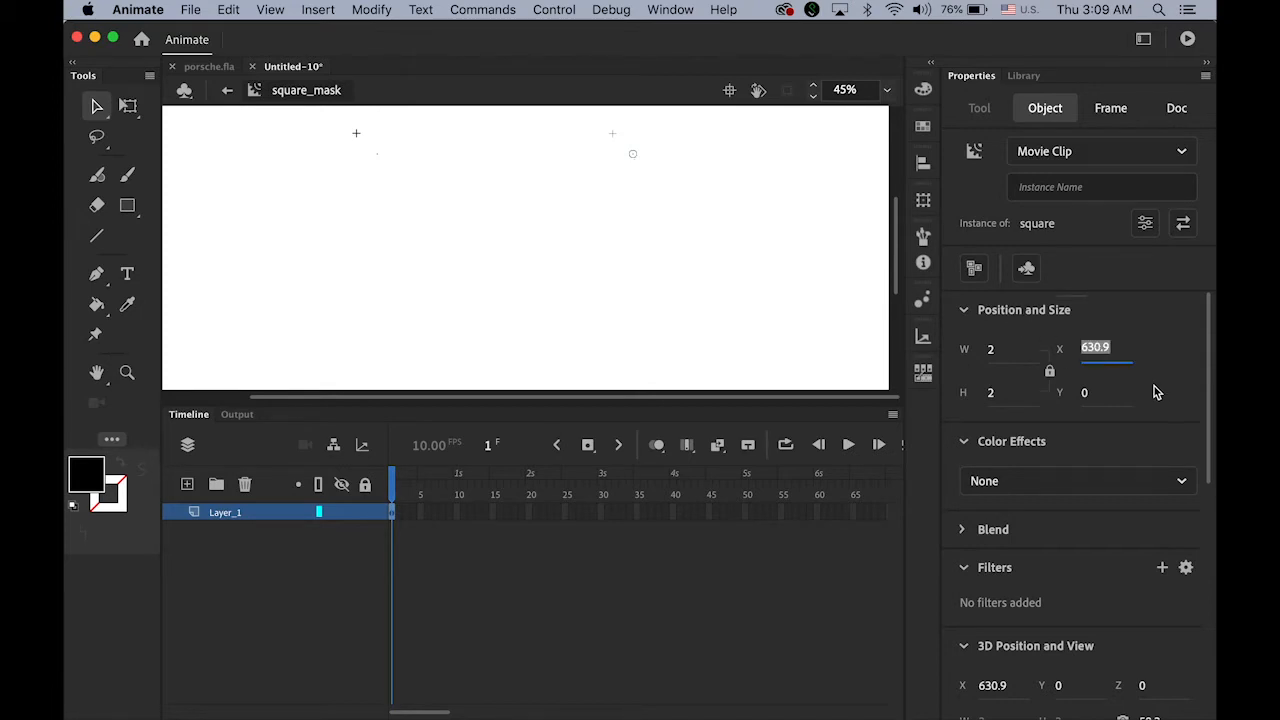
pyautogui.write('500')
pyautogui.press('Return')
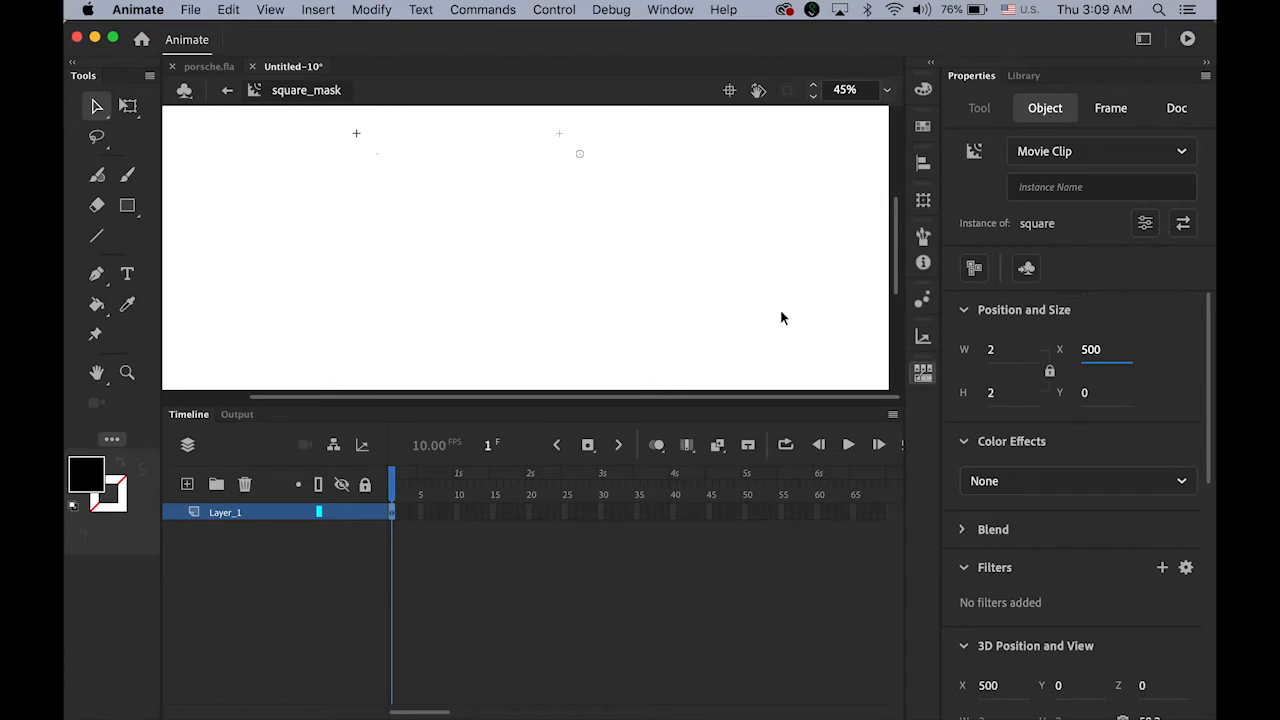
pyautogui.click(637, 282)
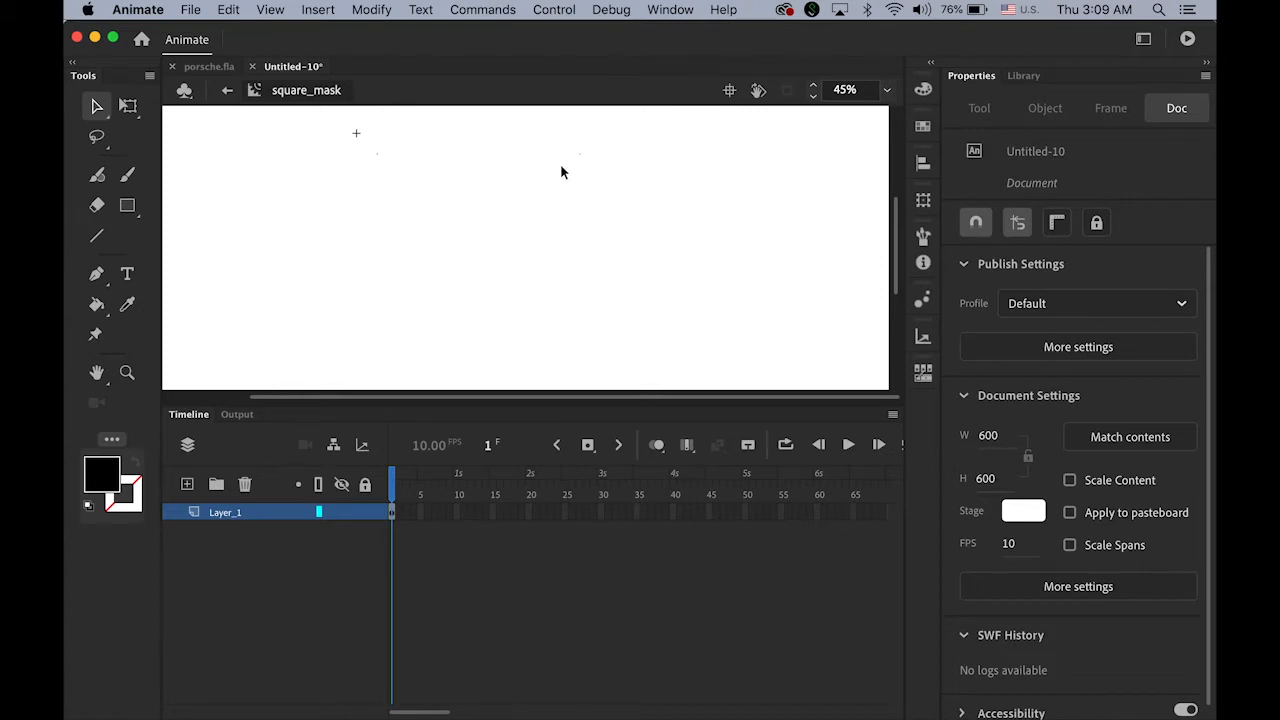
# - Place four more copies of the square between the two end squares of the first row
pyautogui.click(377, 160)
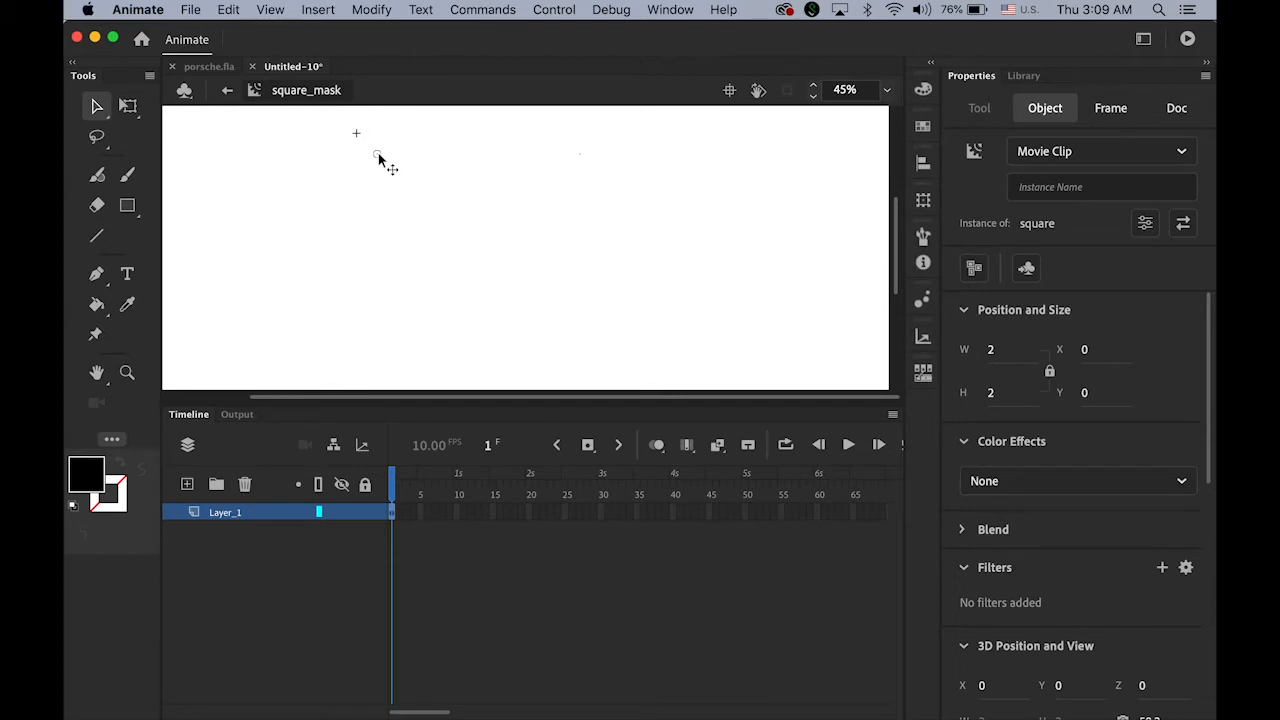
pyautogui.moveTo(378, 156); pyautogui.dragTo(416, 157)
pyautogui.moveTo(419, 160); pyautogui.dragTo(534, 170)
pyautogui.click(563, 196)
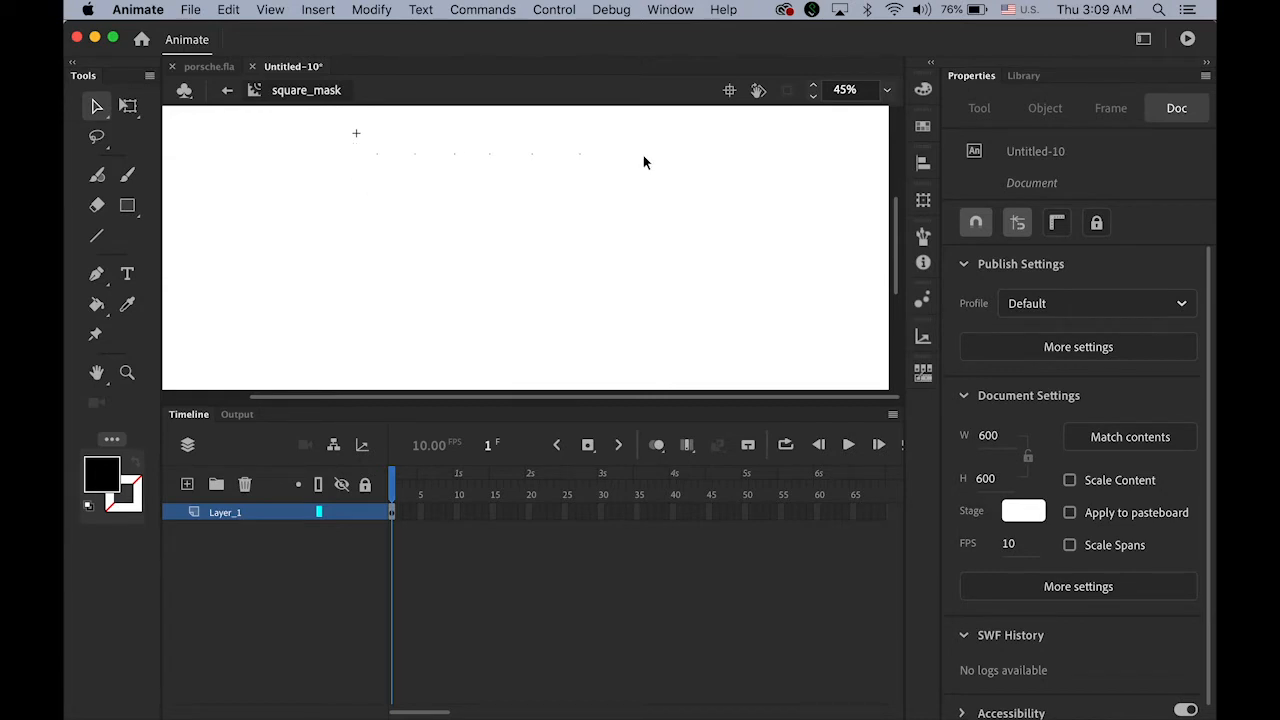
# - Distribute the six squares of the first row evenly by their horizontal centers
pyautogui.moveTo(660, 188); pyautogui.dragTo(332, 132)
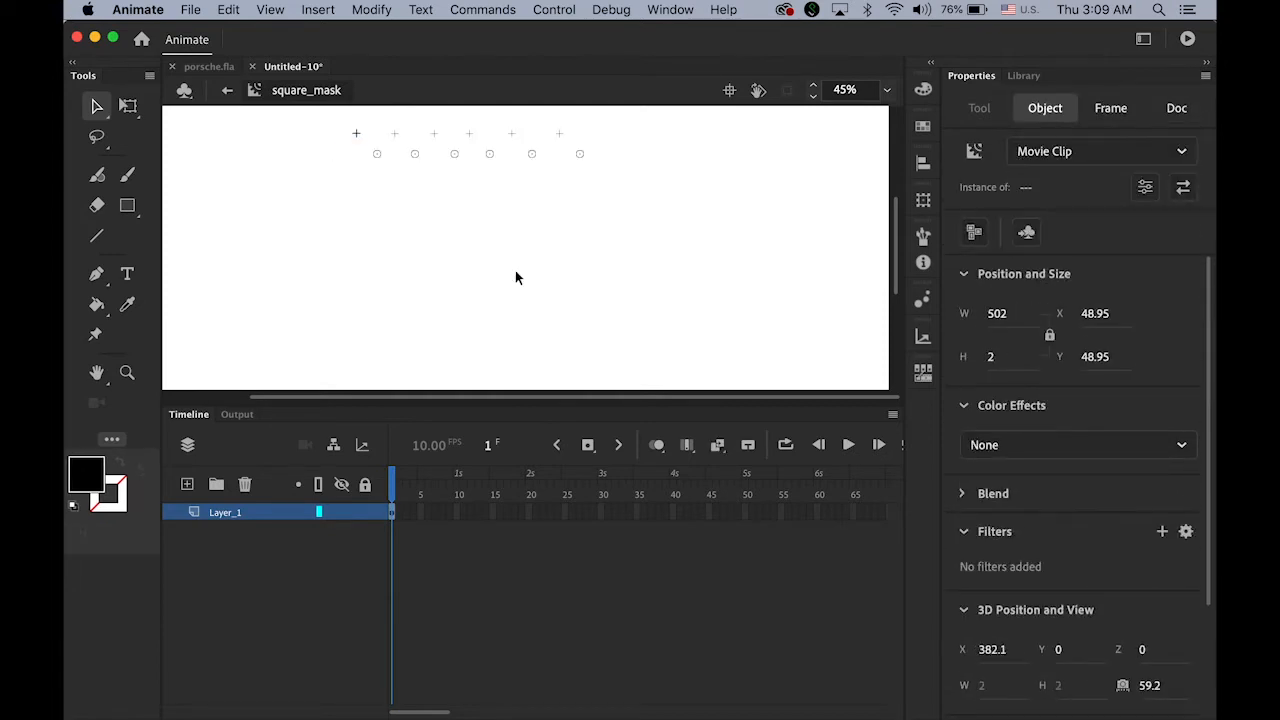
pyautogui.click(923, 165)
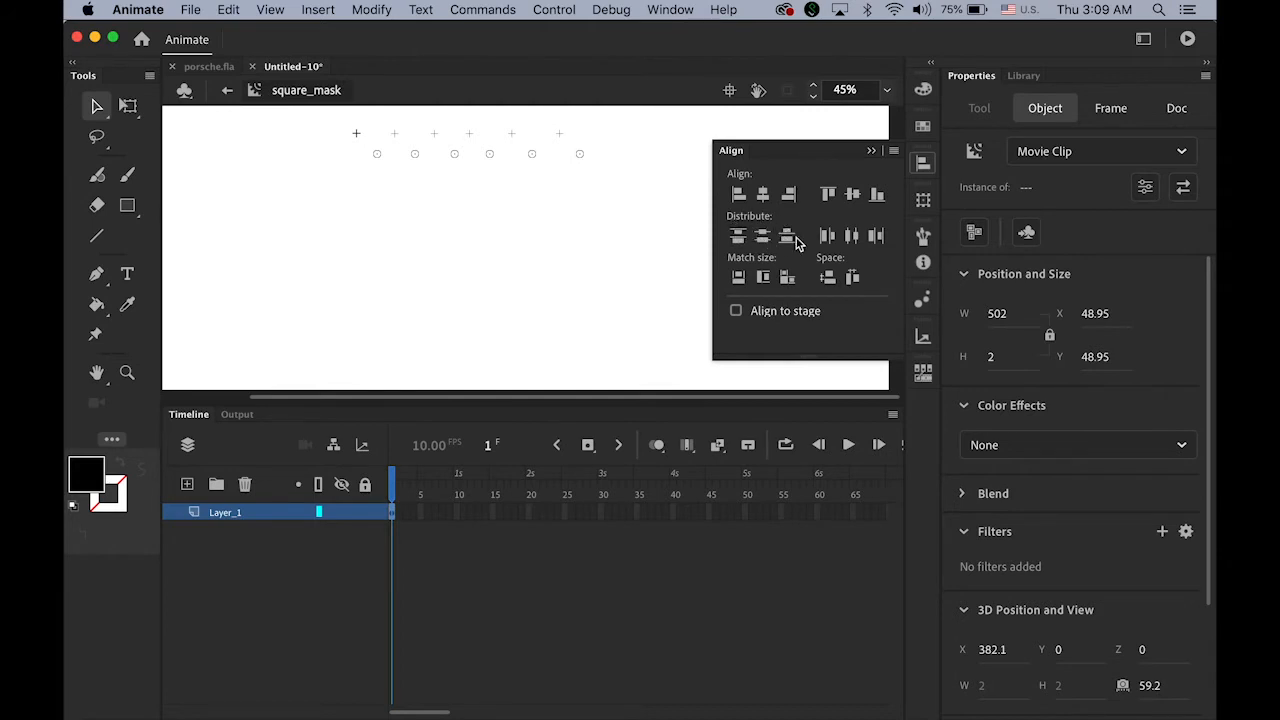
pyautogui.click(855, 243)
pyautogui.click(871, 153)
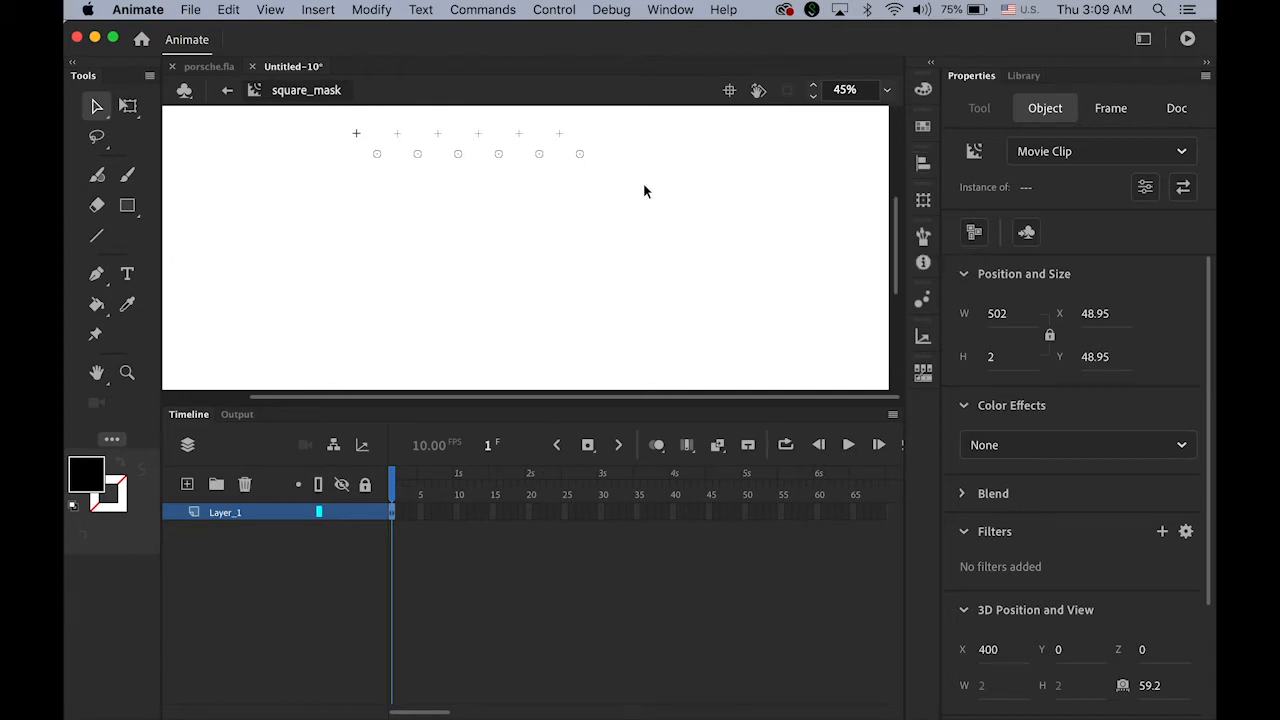
pyautogui.click(632, 364)
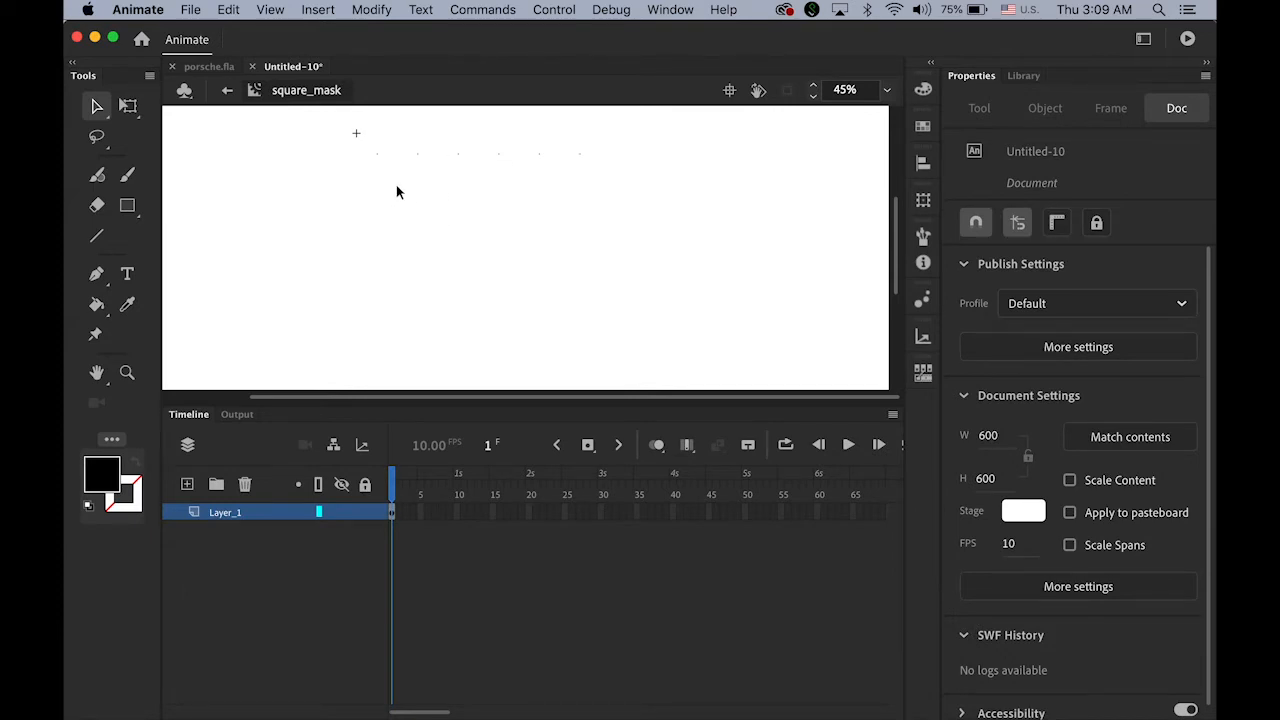
# - Duplicate the first square straight down and position the copy at Y 500
pyautogui.click(378, 158)
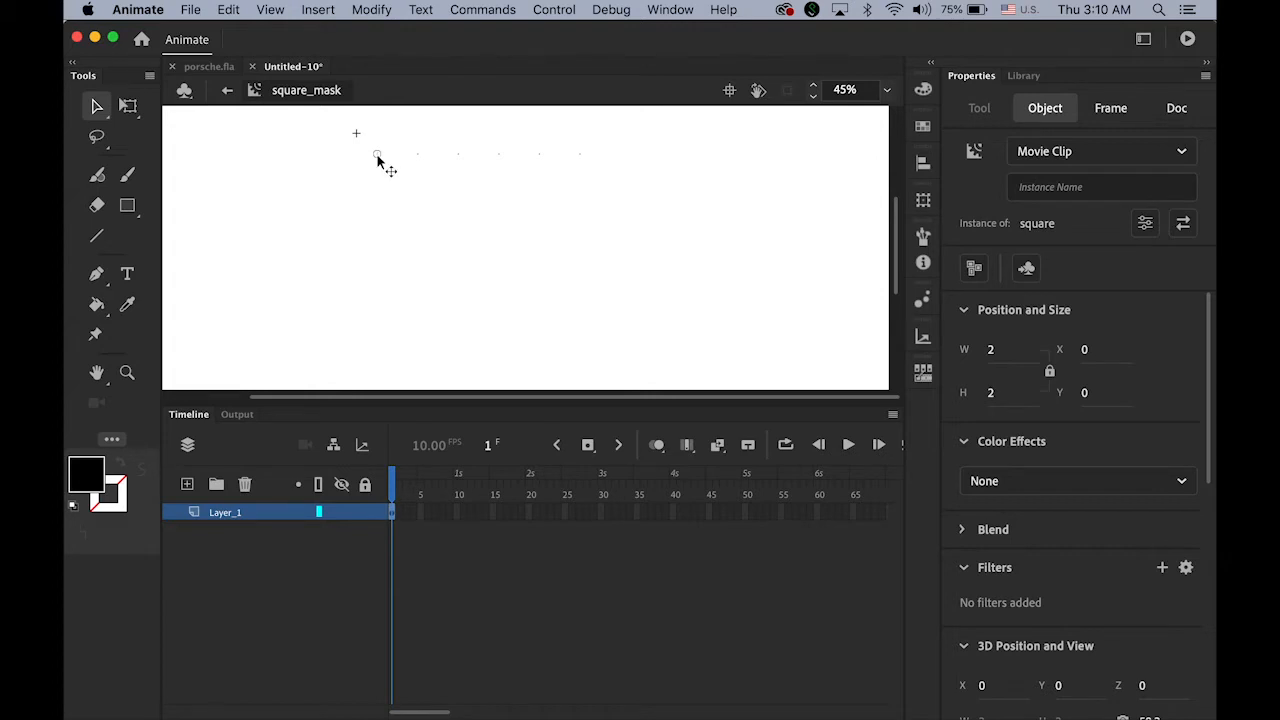
pyautogui.moveTo(377, 158); pyautogui.dragTo(378, 321)
pyautogui.click(1098, 392)
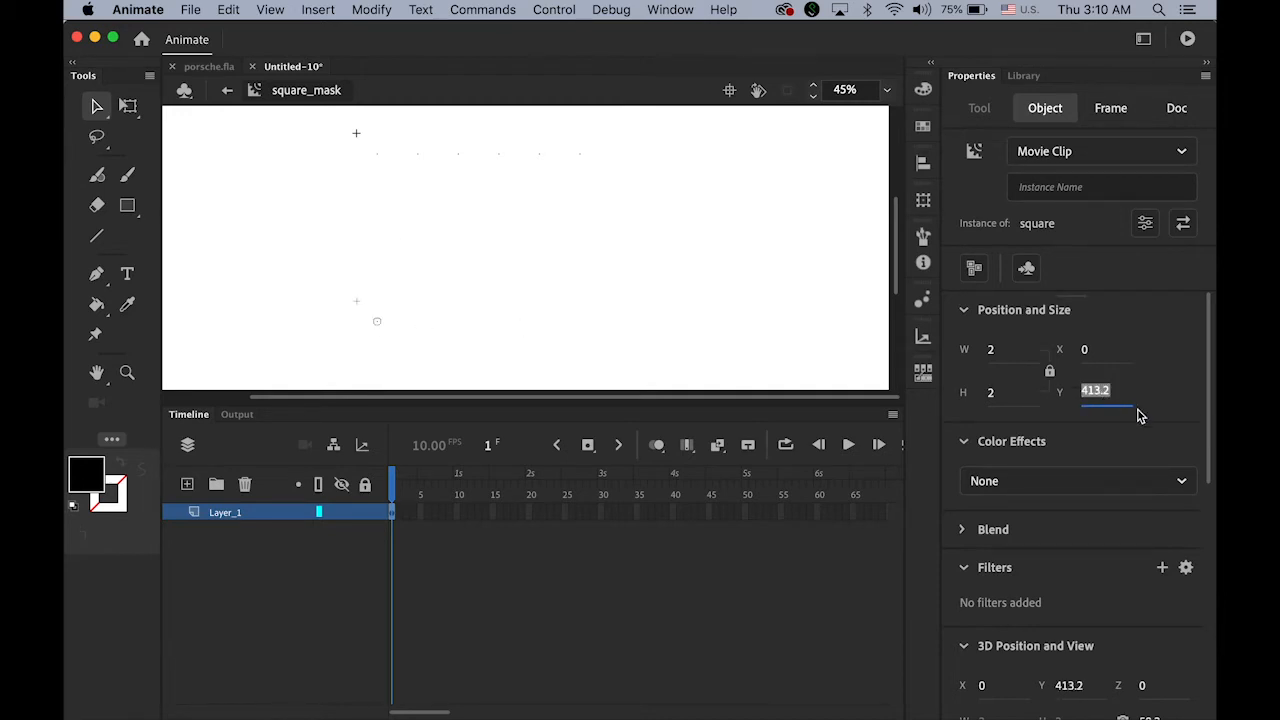
pyautogui.write('500')
pyautogui.press('Return')
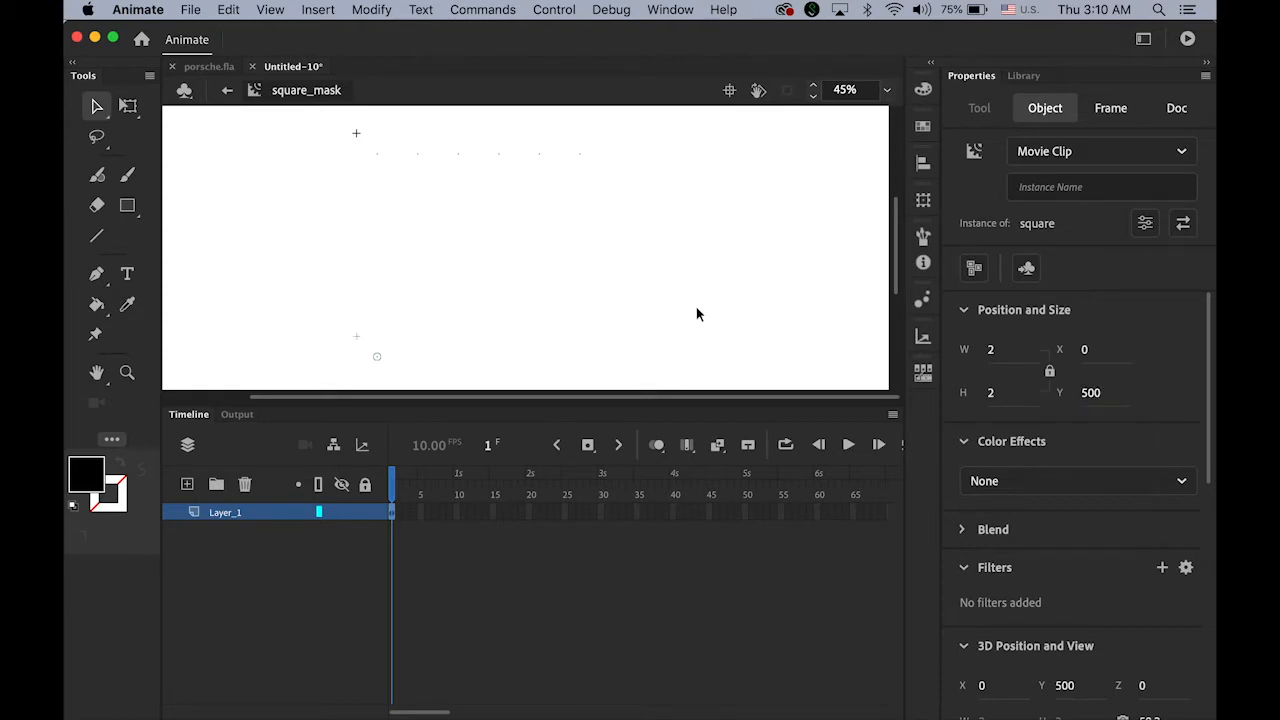
pyautogui.click(694, 311)
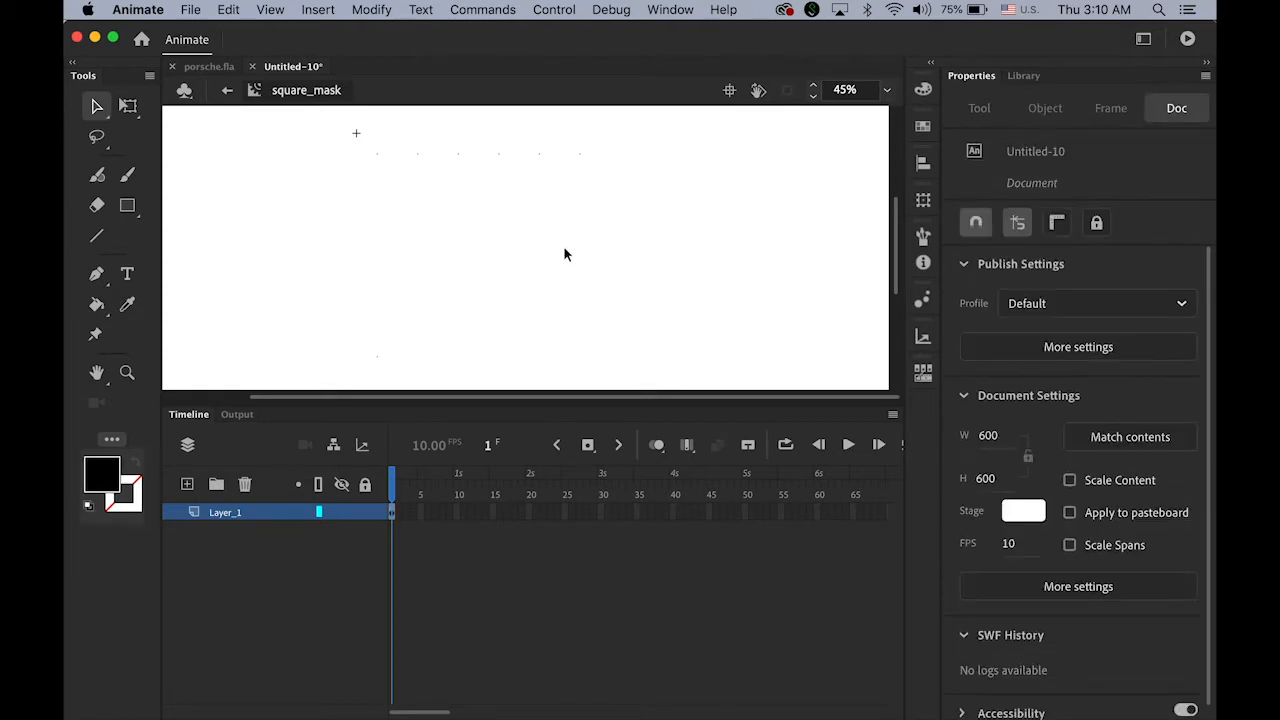
# - Place four copies of the square between the first column's end squares and distribute the column evenly by vertical centers
pyautogui.click(377, 155)
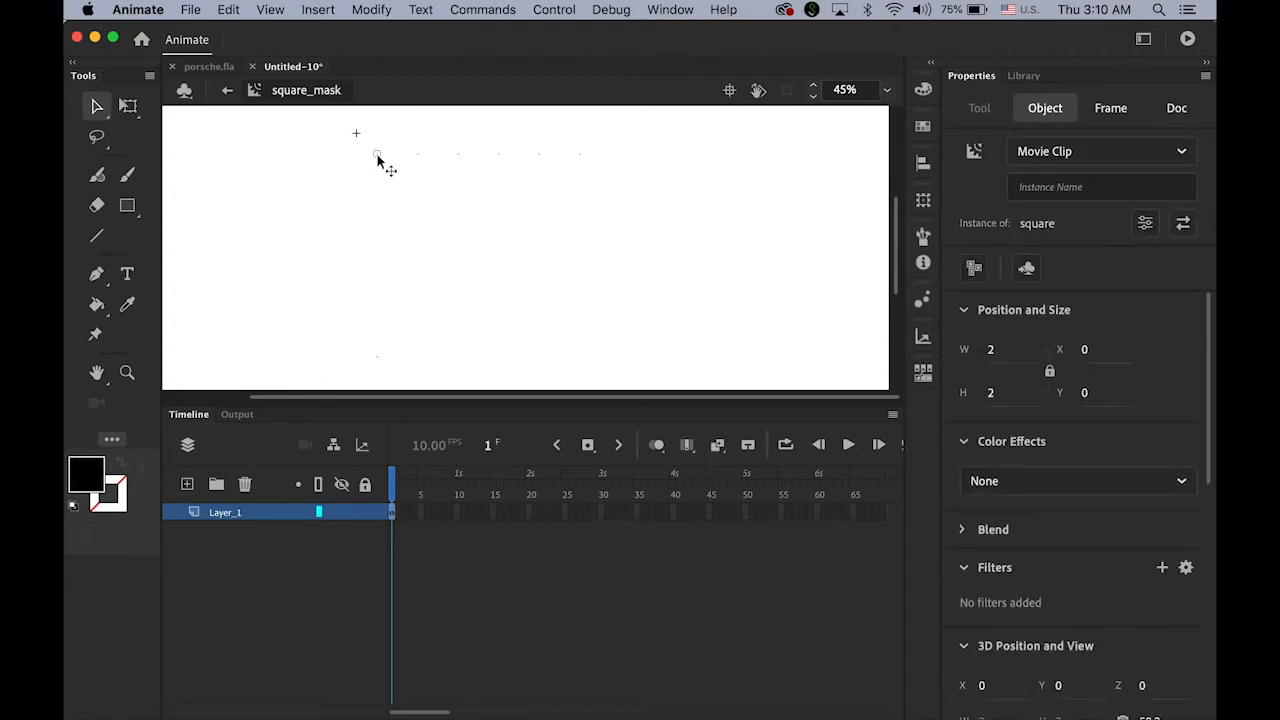
pyautogui.moveTo(377, 155); pyautogui.dragTo(380, 310)
pyautogui.moveTo(356, 152); pyautogui.dragTo(388, 373)
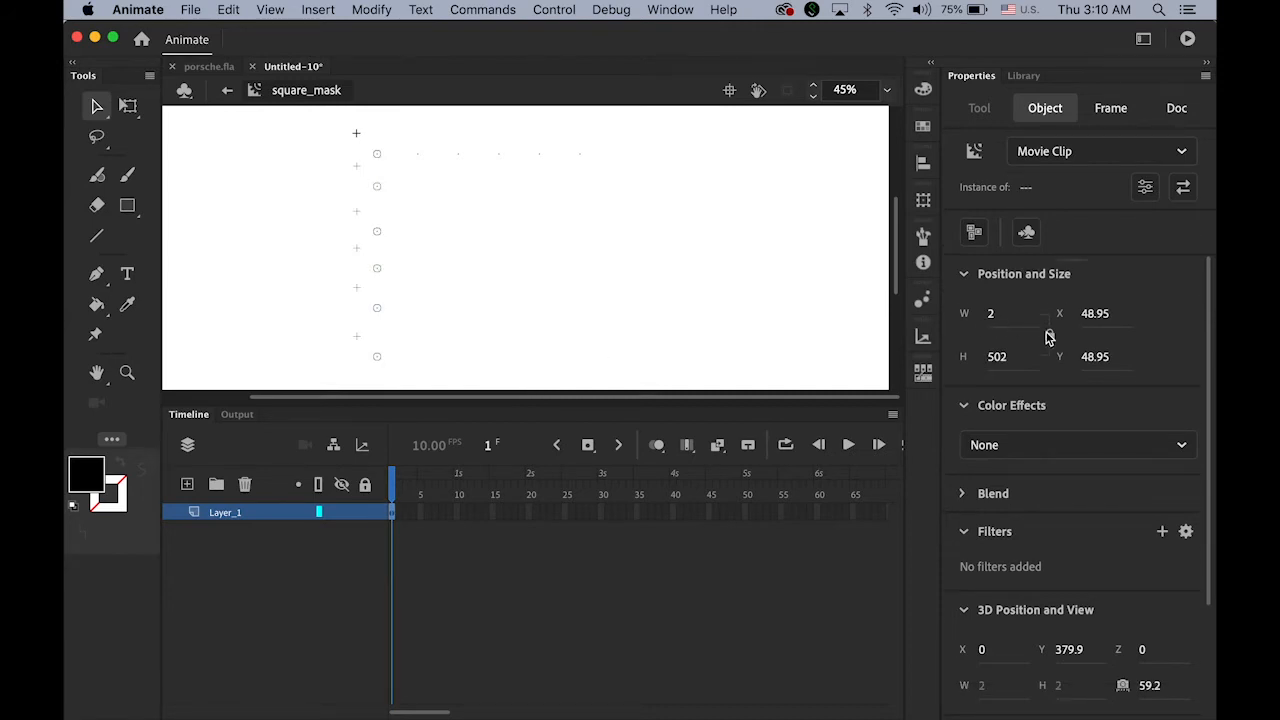
pyautogui.click(921, 166)
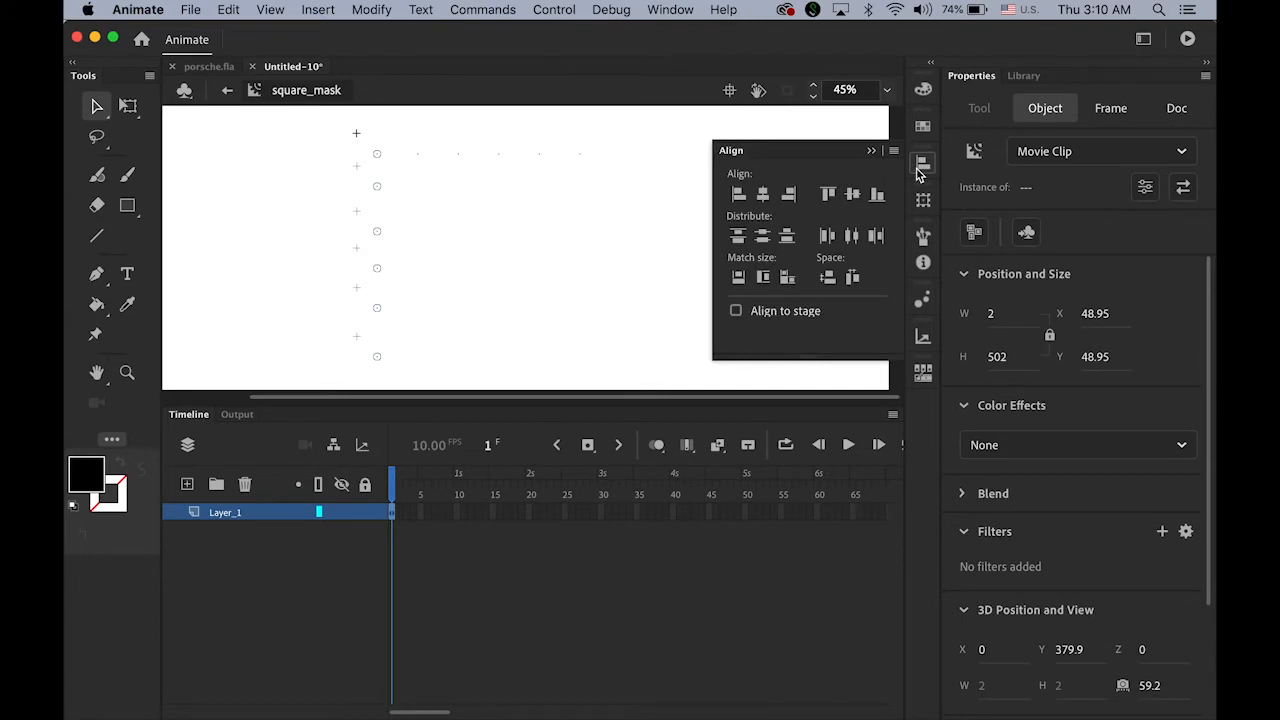
pyautogui.click(762, 240)
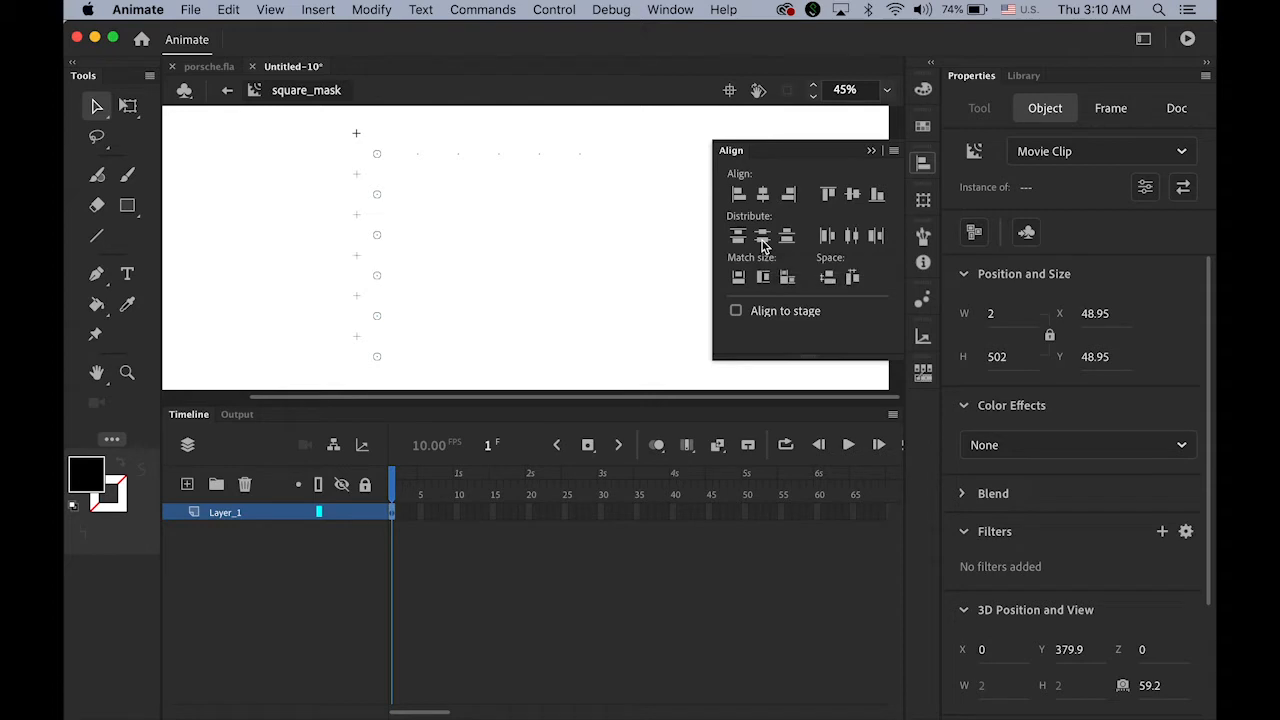
pyautogui.click(871, 151)
pyautogui.click(264, 192)
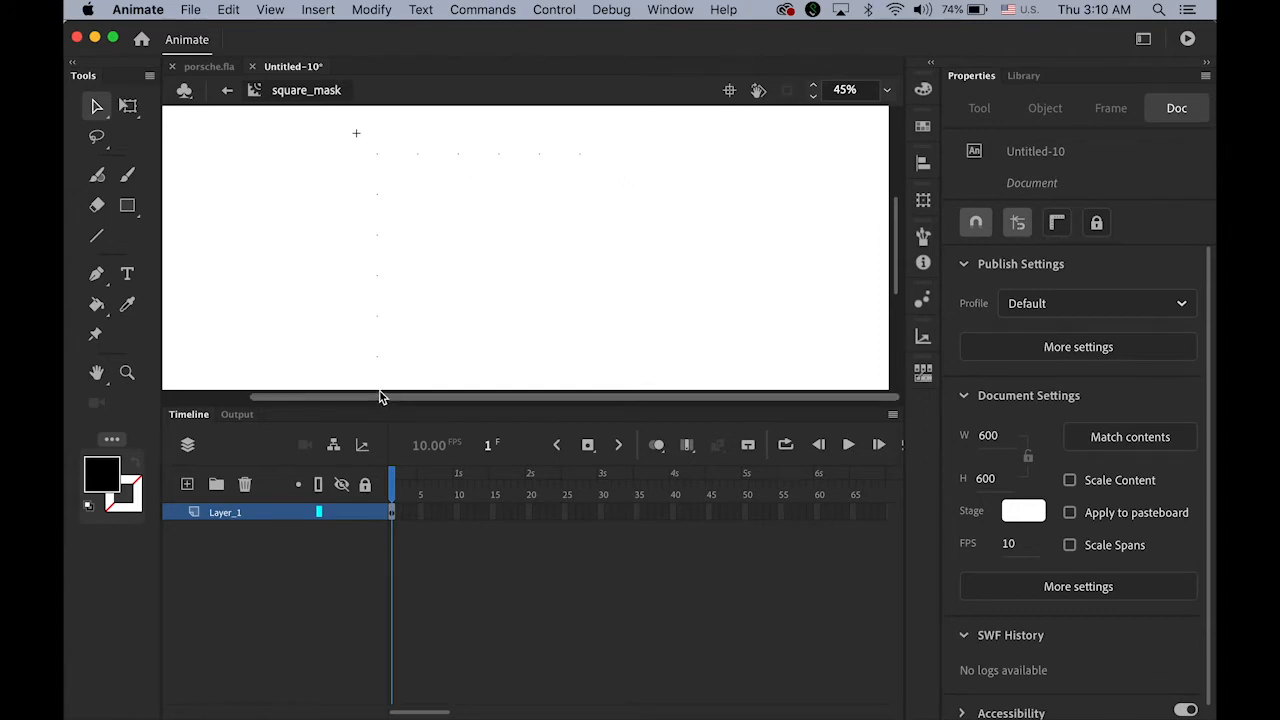
# - Duplicate the second row's first square (Y 100) across the row and position the copy at X 500
pyautogui.moveTo(351, 186); pyautogui.dragTo(433, 210)
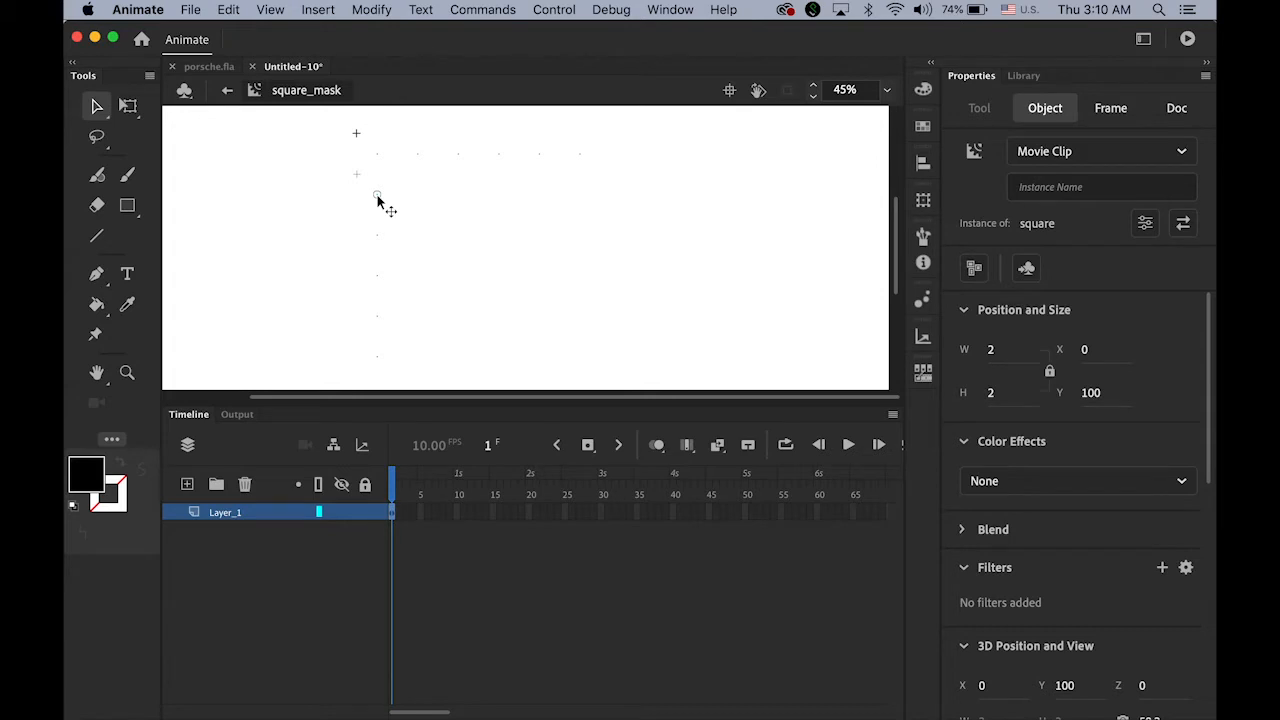
pyautogui.moveTo(377, 196); pyautogui.dragTo(580, 214)
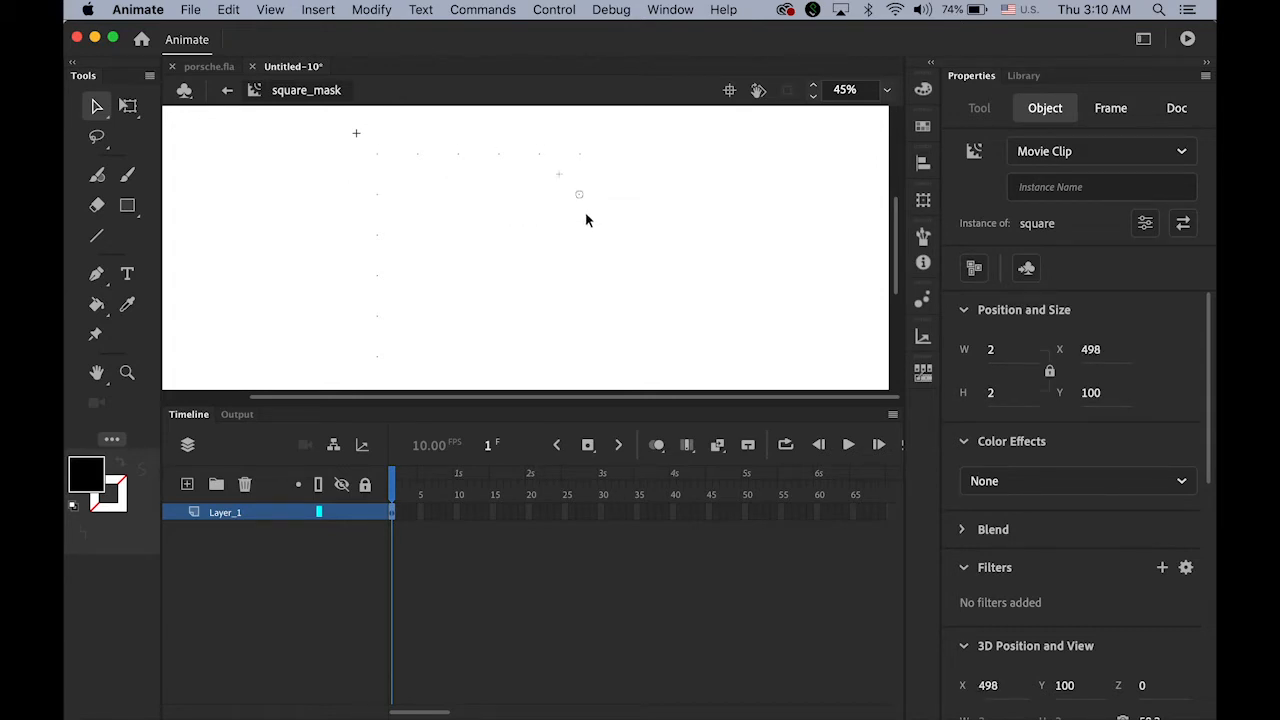
pyautogui.click(1090, 349)
pyautogui.write('500')
pyautogui.press('Return')
pyautogui.click(407, 209)
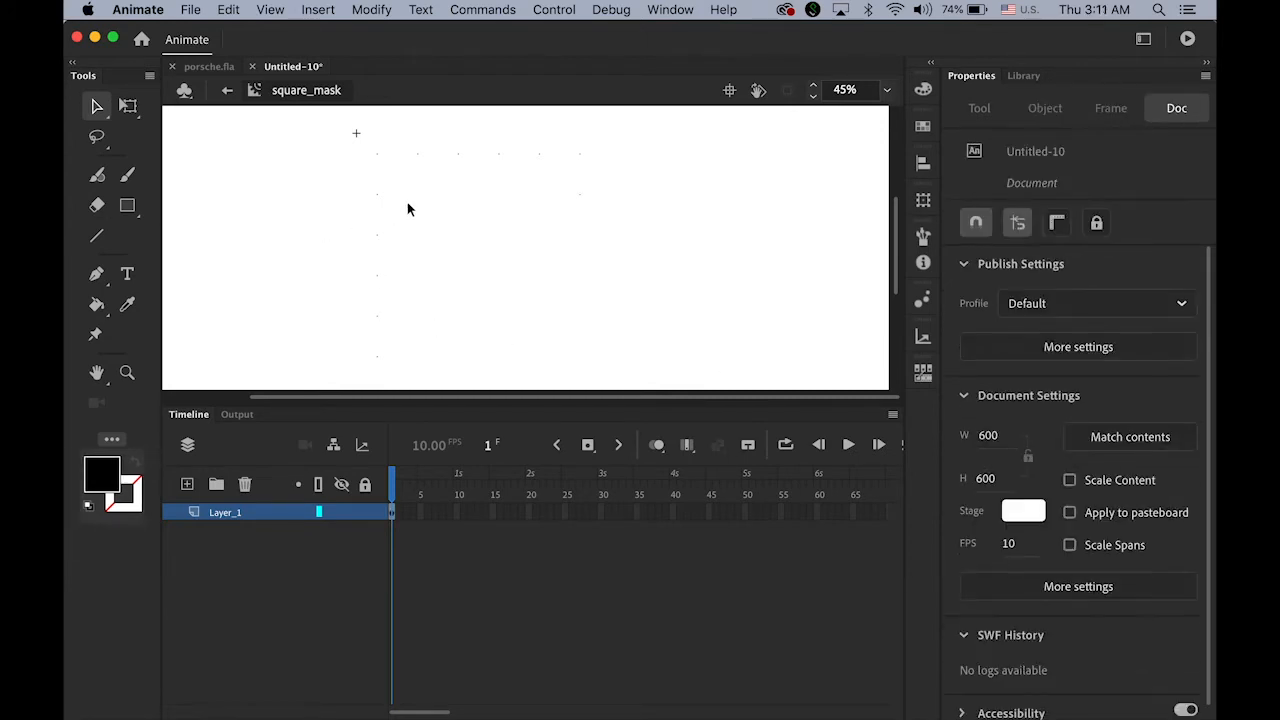
# - Fill the second row with four more square copies and distribute all six evenly by horizontal centers
pyautogui.click(376, 195)
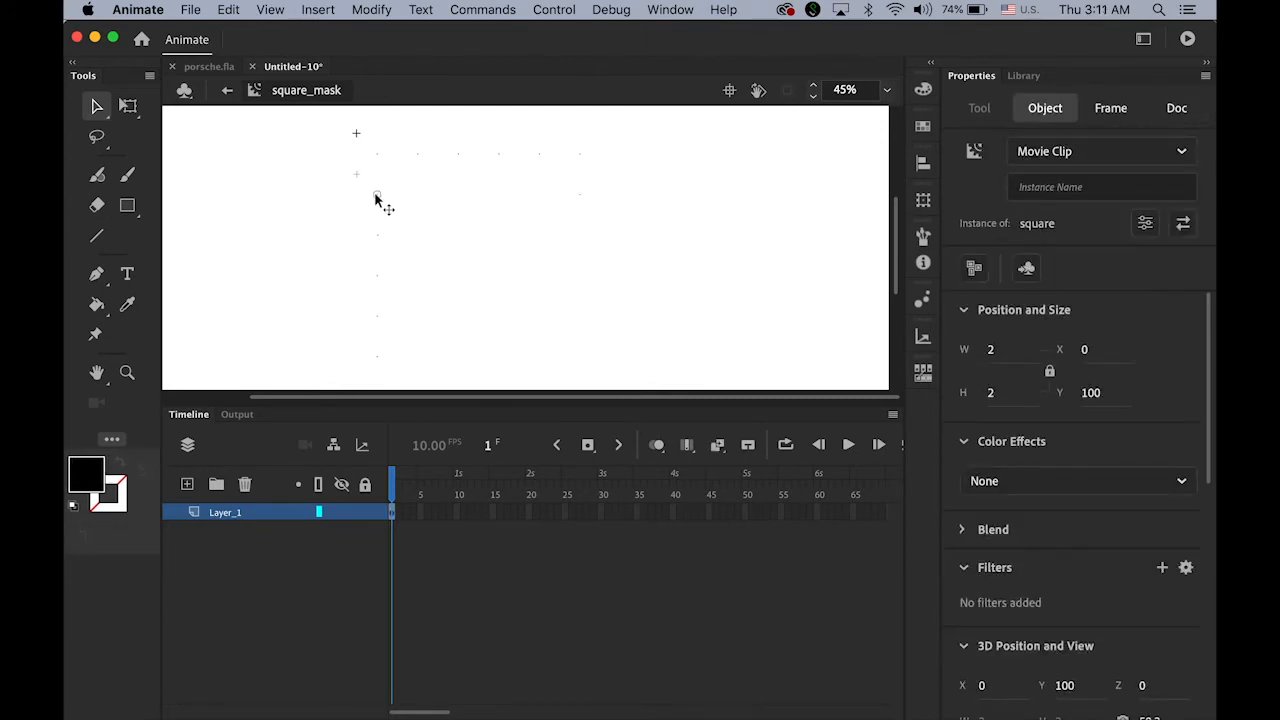
pyautogui.moveTo(377, 199); pyautogui.dragTo(555, 204)
pyautogui.moveTo(636, 190); pyautogui.dragTo(336, 196)
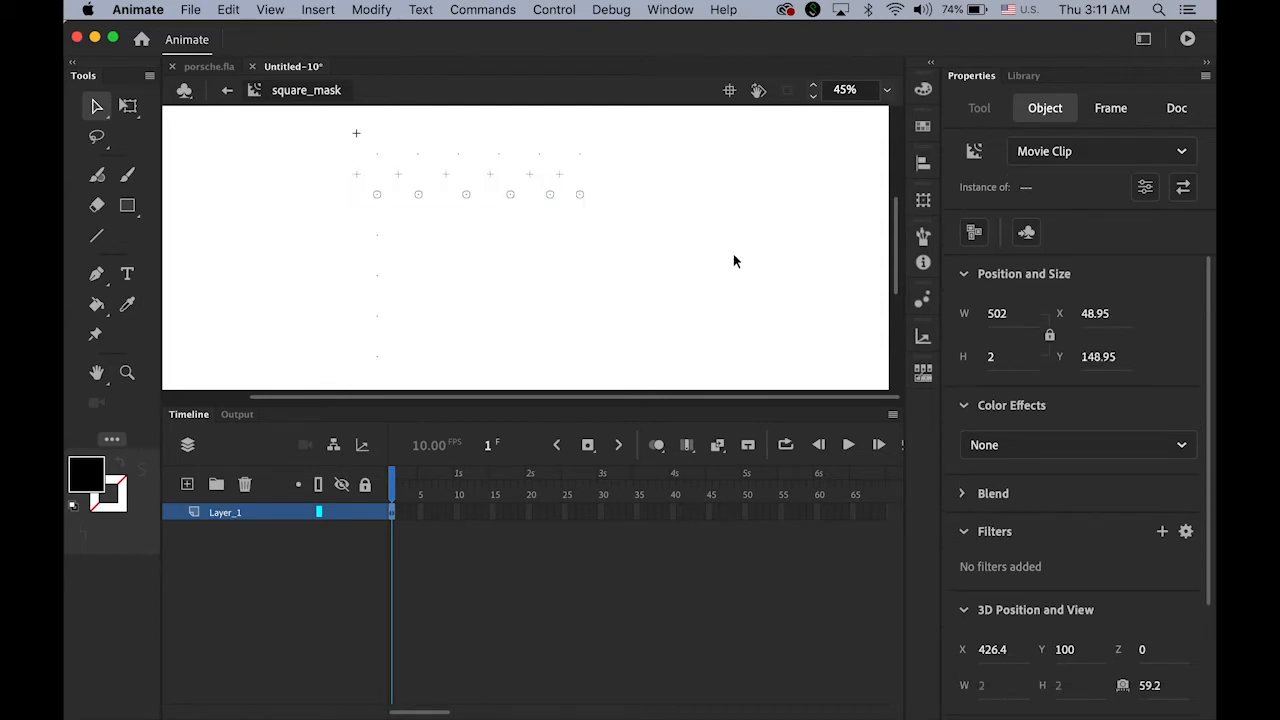
pyautogui.click(923, 162)
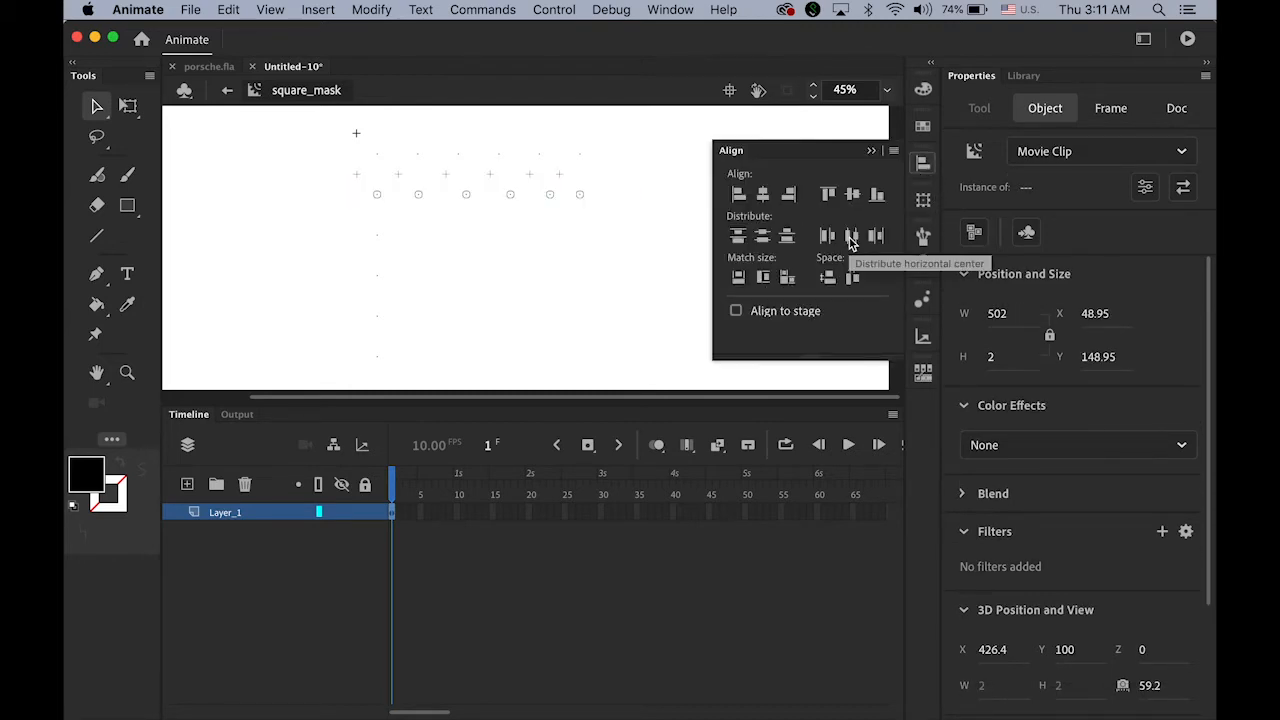
pyautogui.click(851, 238)
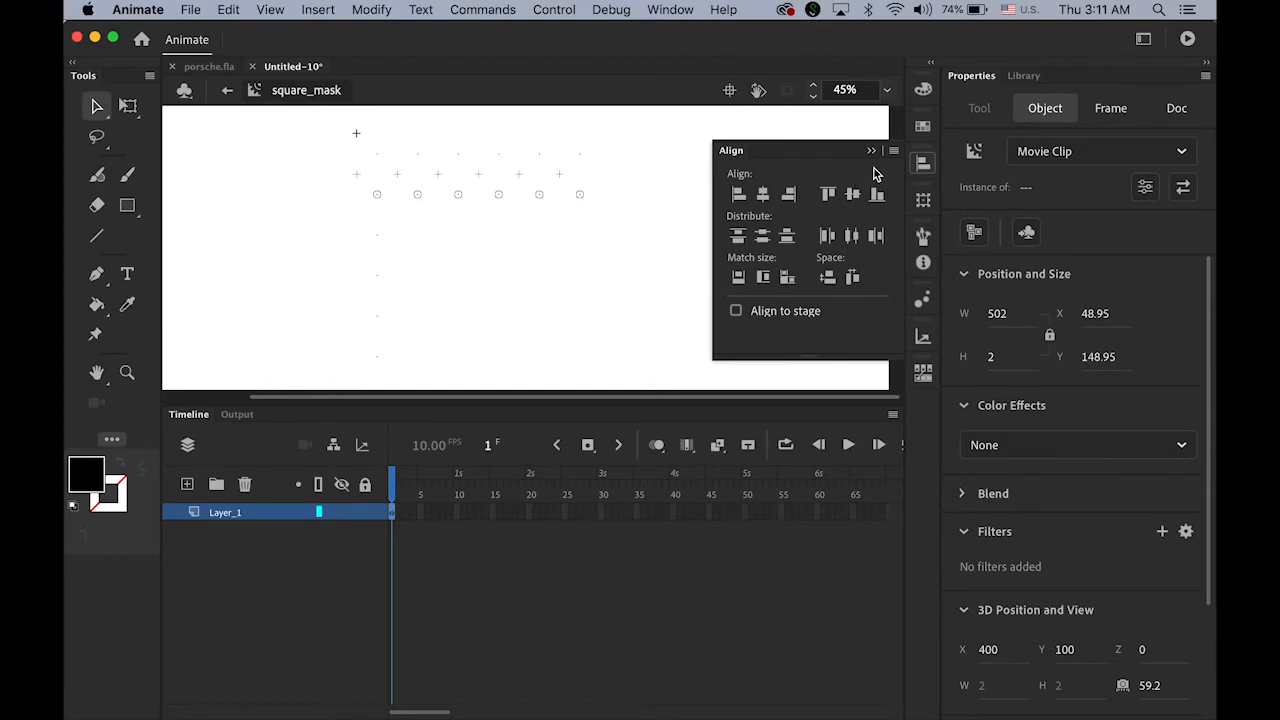
pyautogui.click(871, 152)
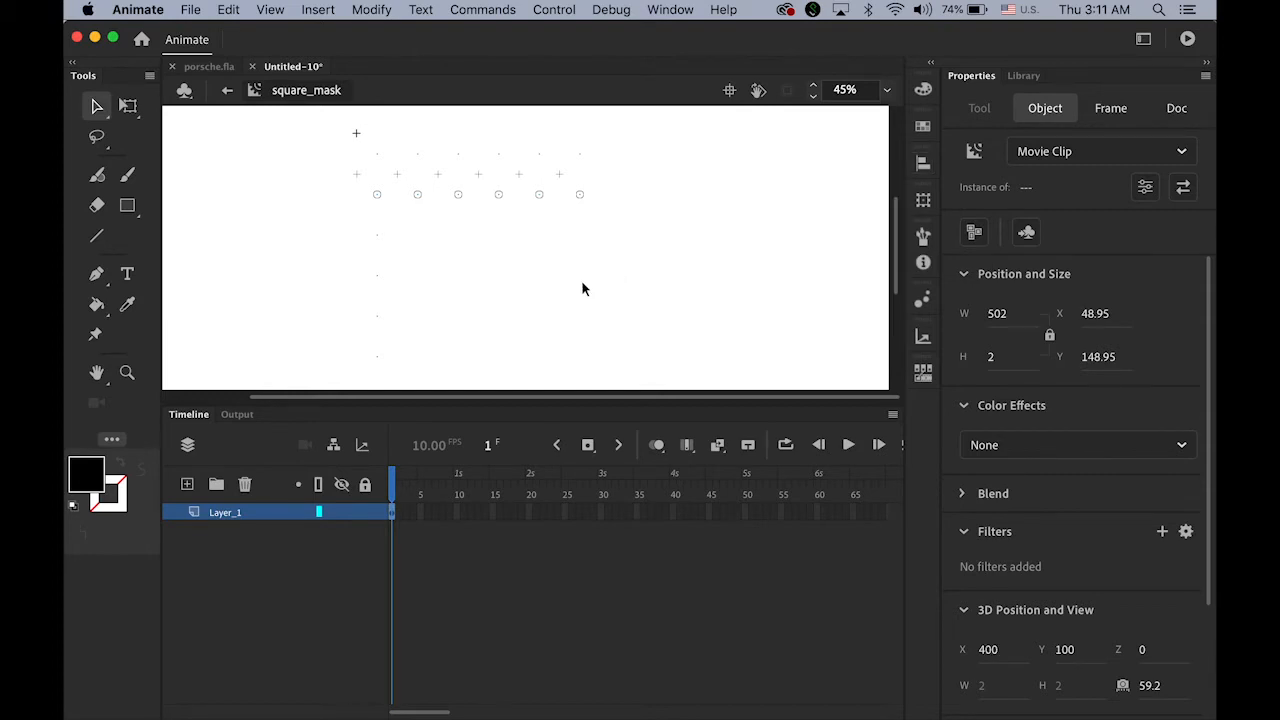
# - Duplicate the third row's first square (Y 200) across the row and position the copy at X 500
pyautogui.click(378, 240)
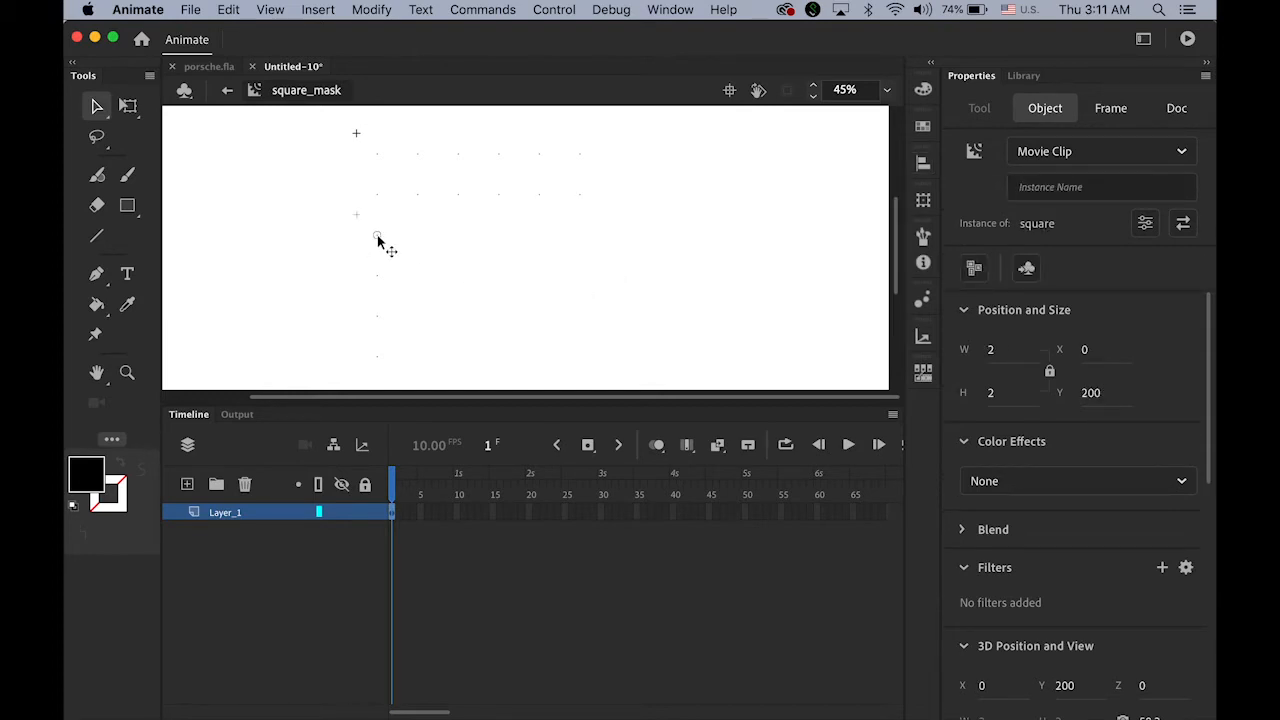
pyautogui.moveTo(378, 240); pyautogui.dragTo(583, 260)
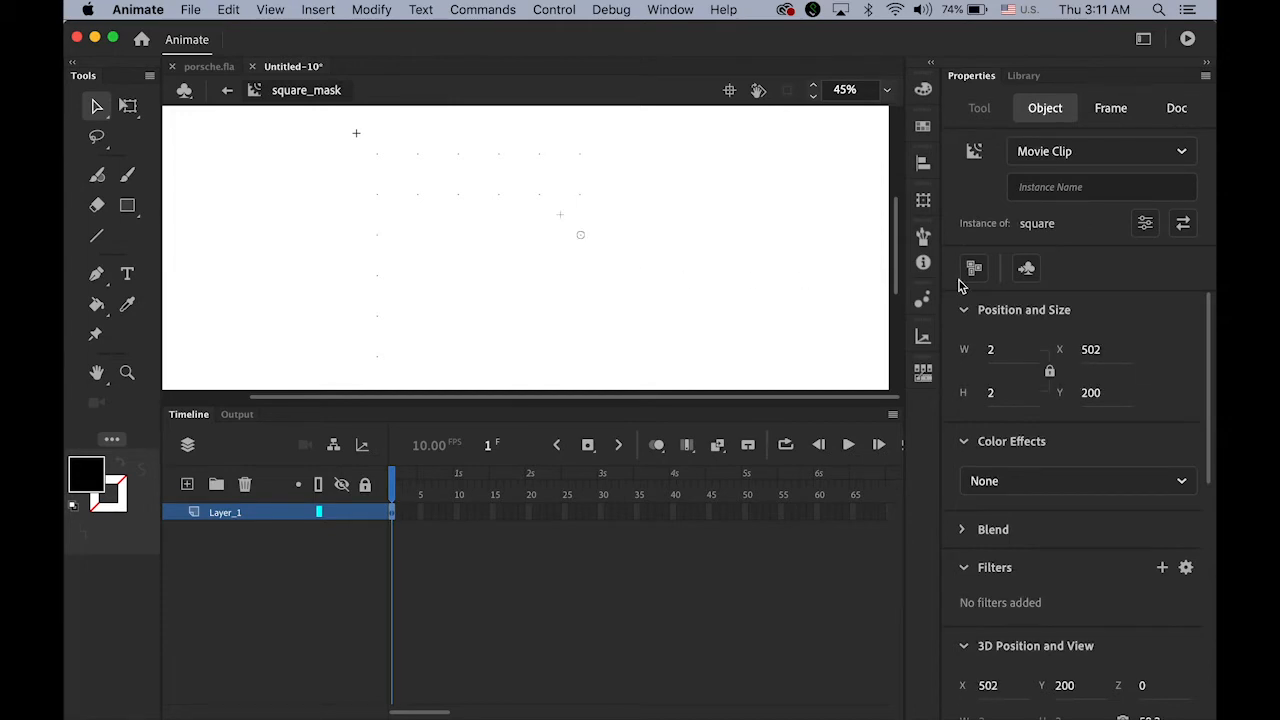
pyautogui.click(1090, 349)
pyautogui.write('500')
pyautogui.press('Return')
# - Fill the third row with four more square copies and distribute all six evenly by horizontal centers
pyautogui.click(377, 236)
pyautogui.moveTo(378, 237); pyautogui.dragTo(540, 246)
pyautogui.moveTo(630, 248); pyautogui.dragTo(320, 224)
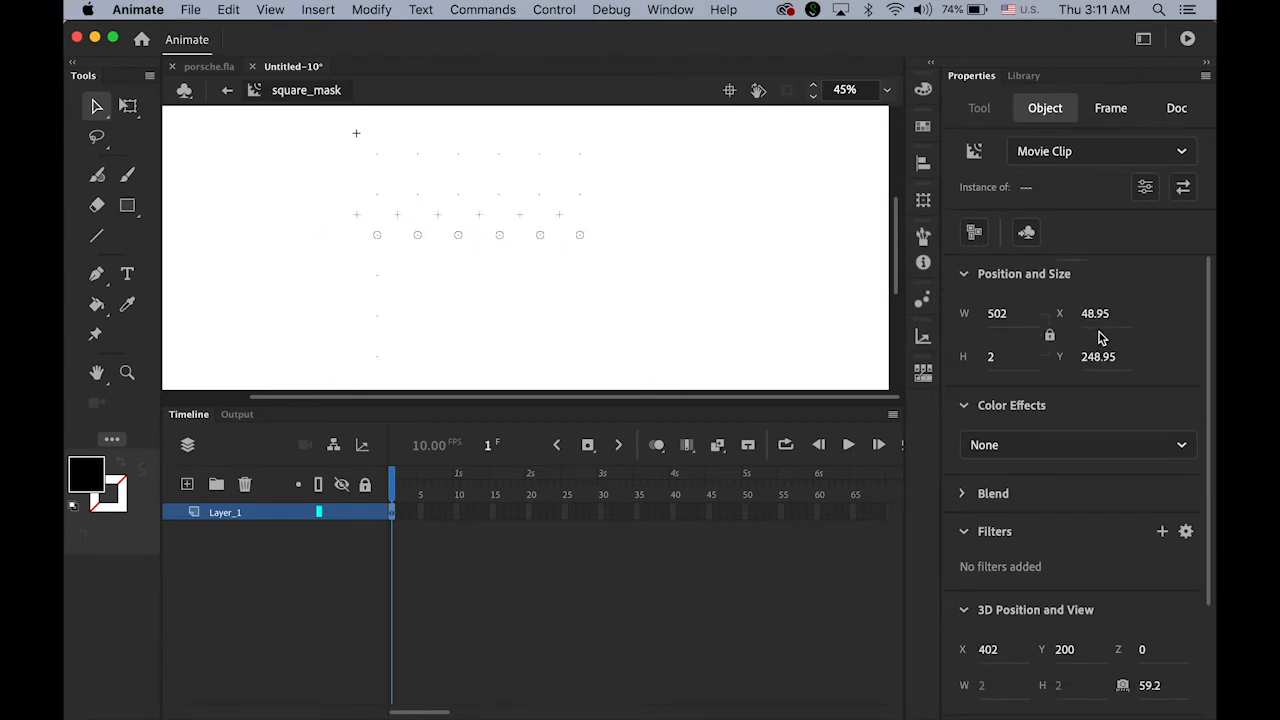
pyautogui.click(913, 166)
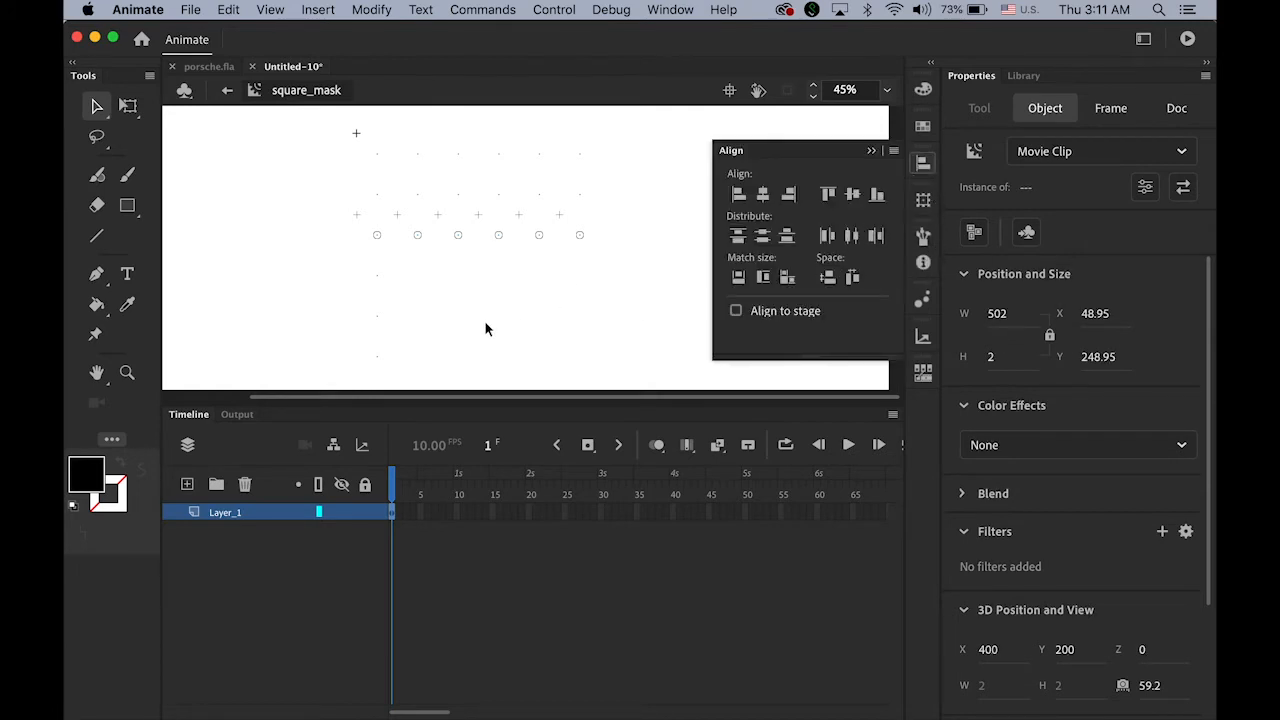
# - Duplicate the fourth row's first square (Y 300) across the row and position the copy at X 500
pyautogui.click(378, 285)
pyautogui.moveTo(377, 286); pyautogui.dragTo(583, 291)
pyautogui.click(1090, 348)
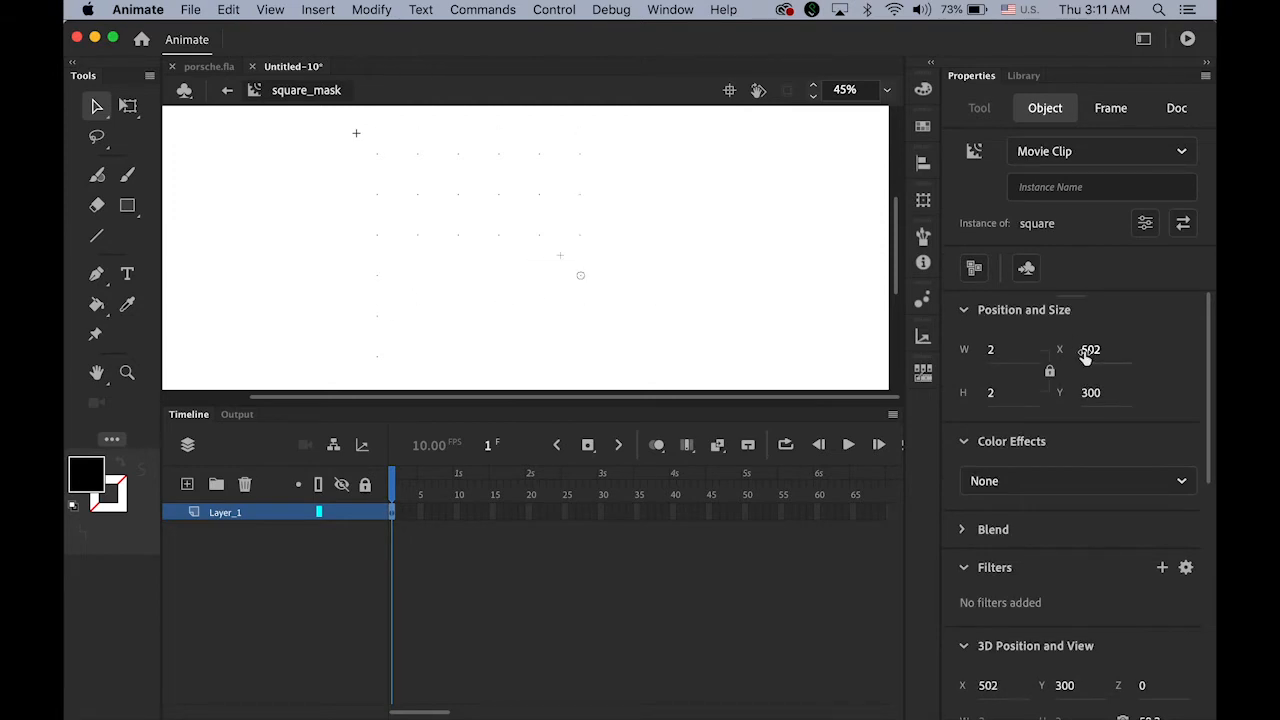
pyautogui.write('500')
pyautogui.press('Return')
# - Fill the fourth row with four more square copies and distribute all six evenly by horizontal centers
pyautogui.click(379, 277)
pyautogui.moveTo(378, 280); pyautogui.dragTo(526, 283)
pyautogui.moveTo(344, 266); pyautogui.dragTo(624, 304)
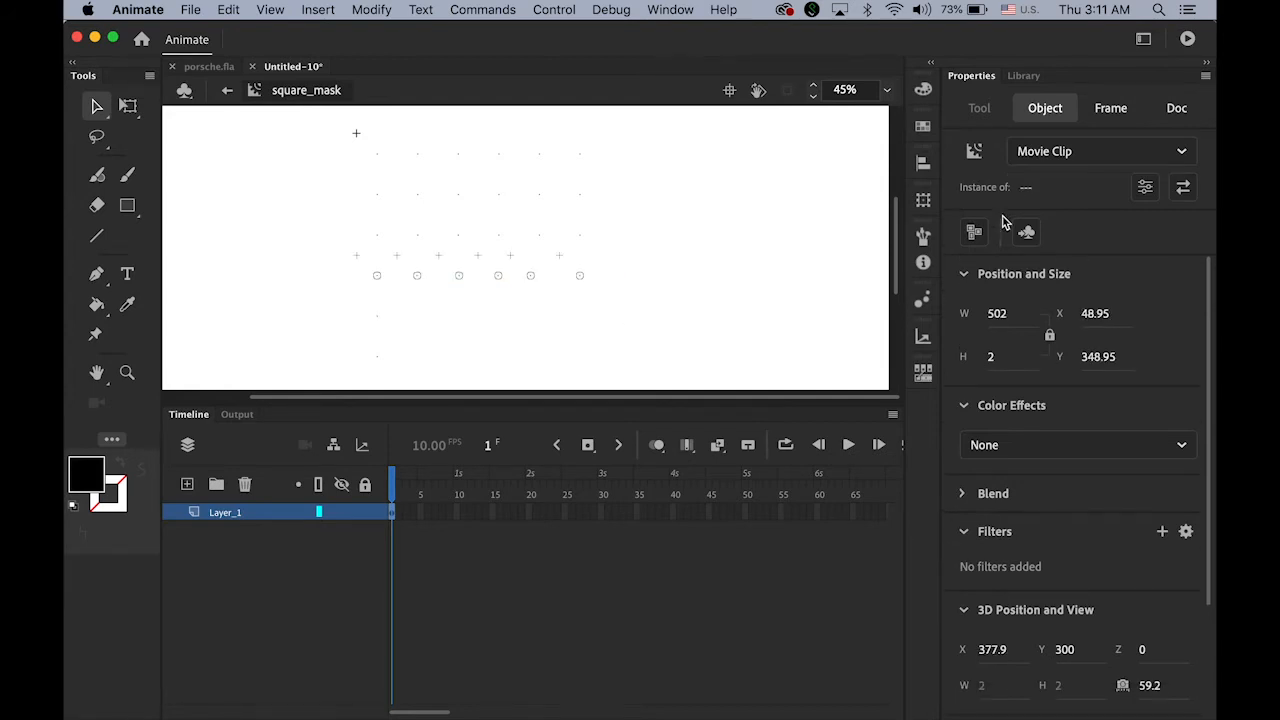
pyautogui.click(916, 165)
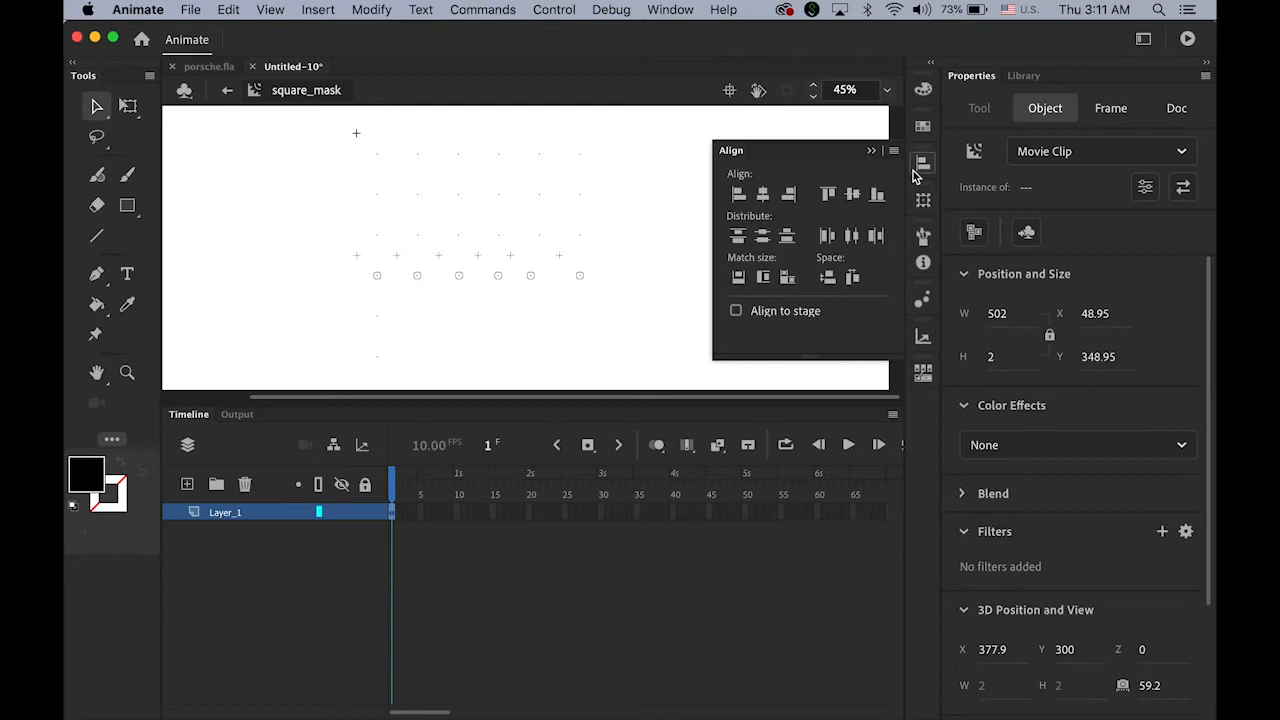
pyautogui.click(852, 236)
pyautogui.click(602, 323)
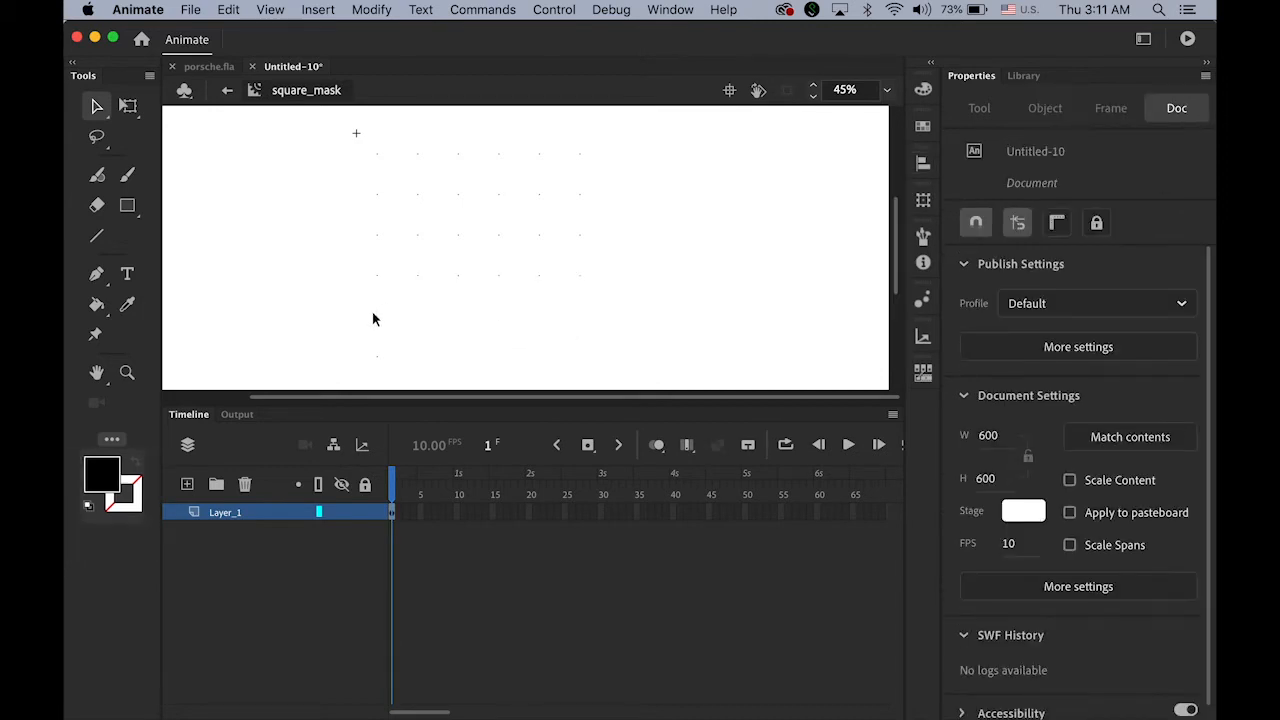
# - Duplicate the fifth row's first square (Y 400) across the row and position the copy at X 500
pyautogui.moveTo(380, 323); pyautogui.dragTo(583, 337)
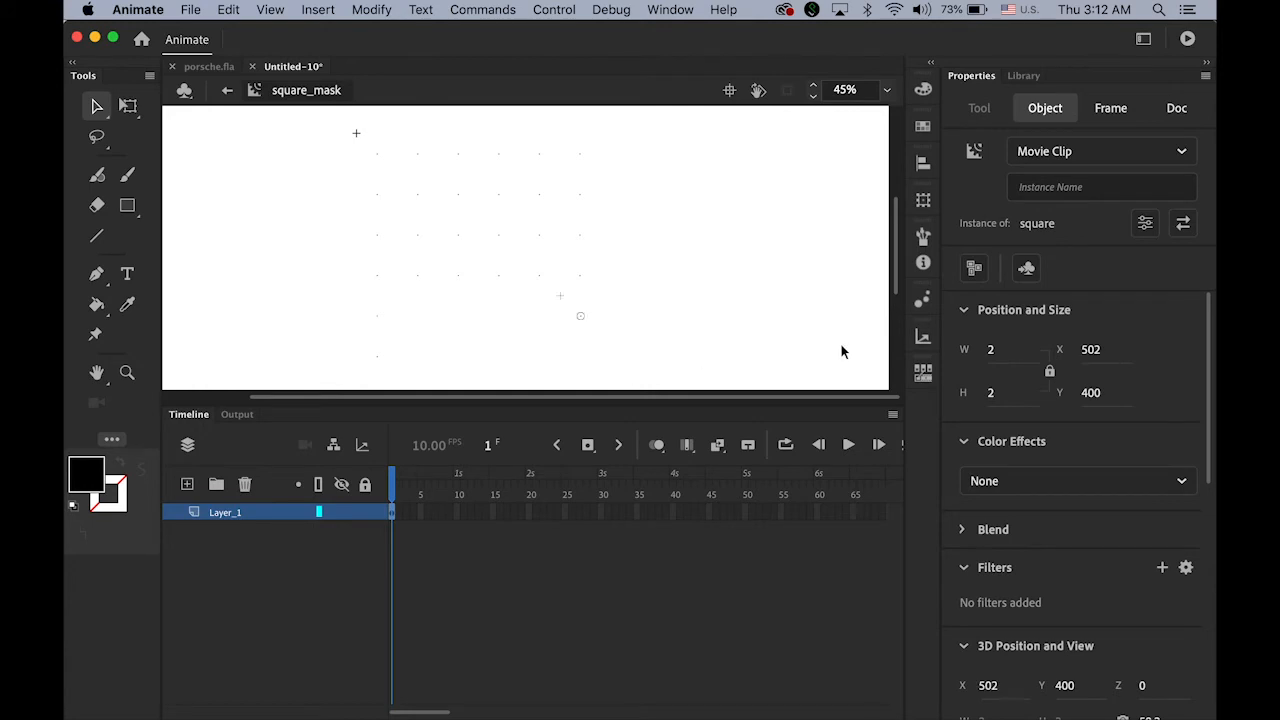
pyautogui.click(1090, 349)
pyautogui.write('500')
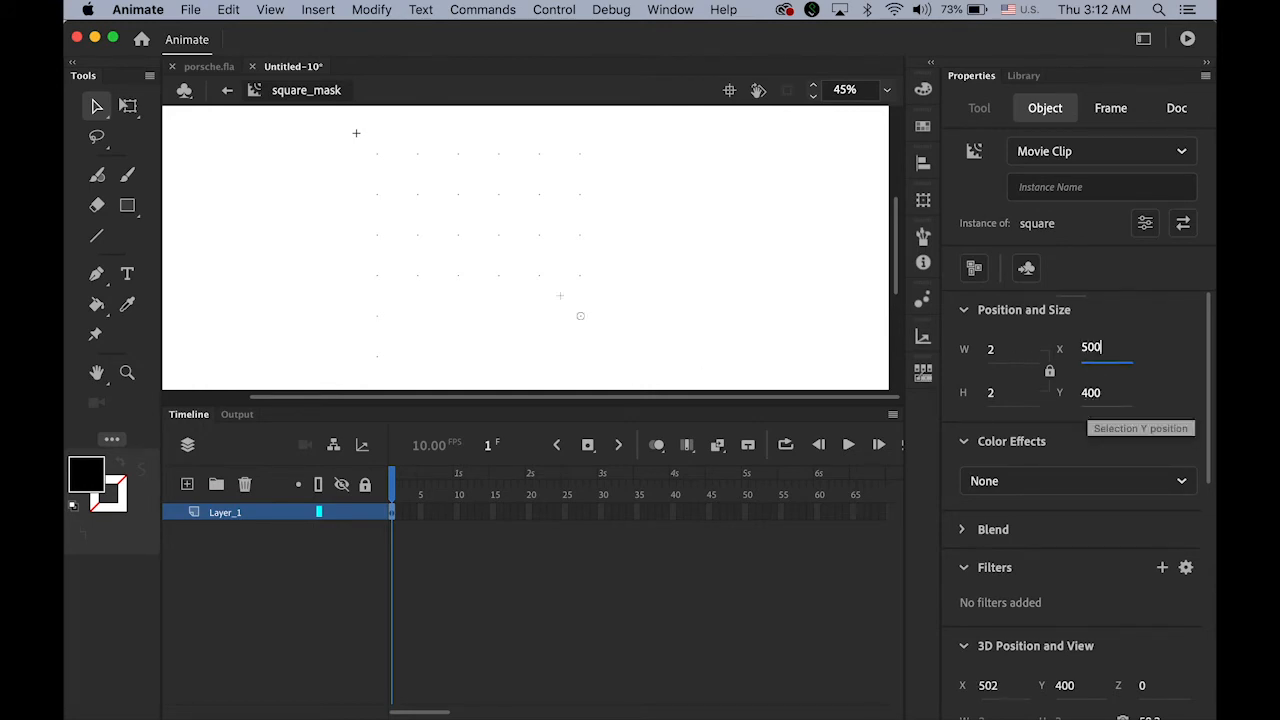
pyautogui.press('Return')
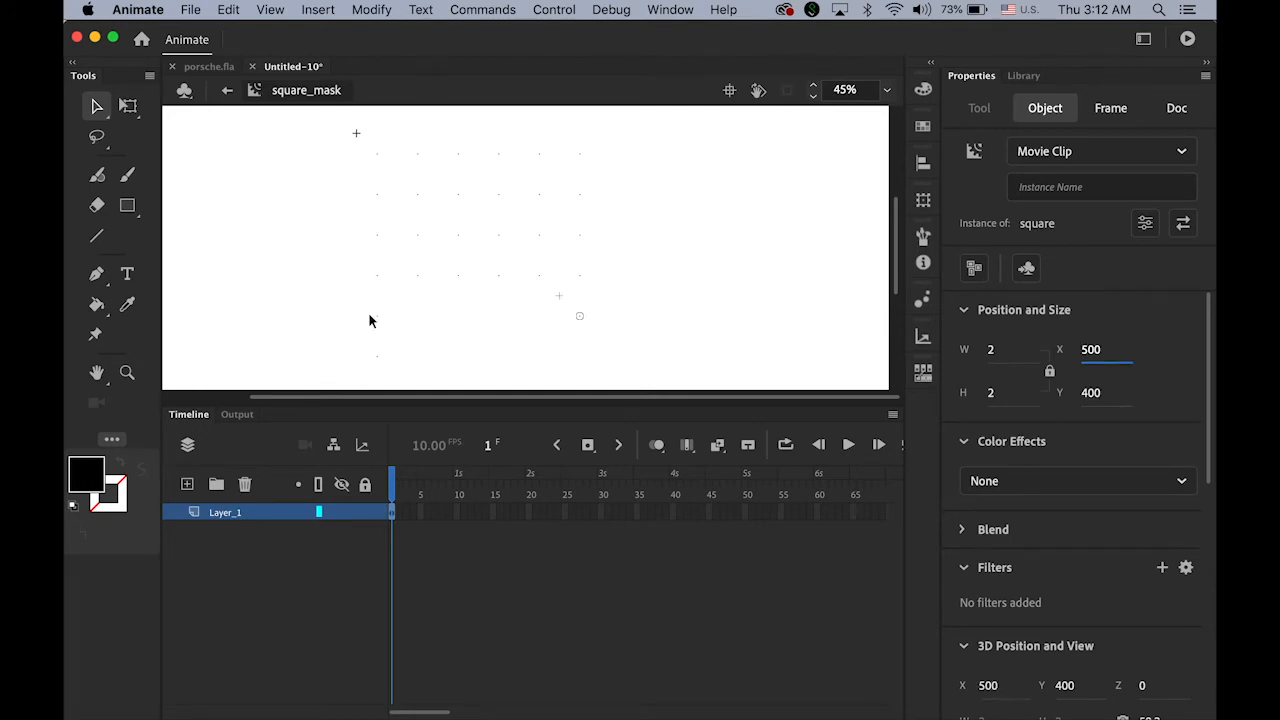
pyautogui.write('0')
pyautogui.press('Return')
# - Fill the fifth row with four more square copies and distribute all six evenly by horizontal centers
pyautogui.moveTo(377, 317); pyautogui.dragTo(539, 316)
pyautogui.moveTo(339, 304); pyautogui.dragTo(604, 336)
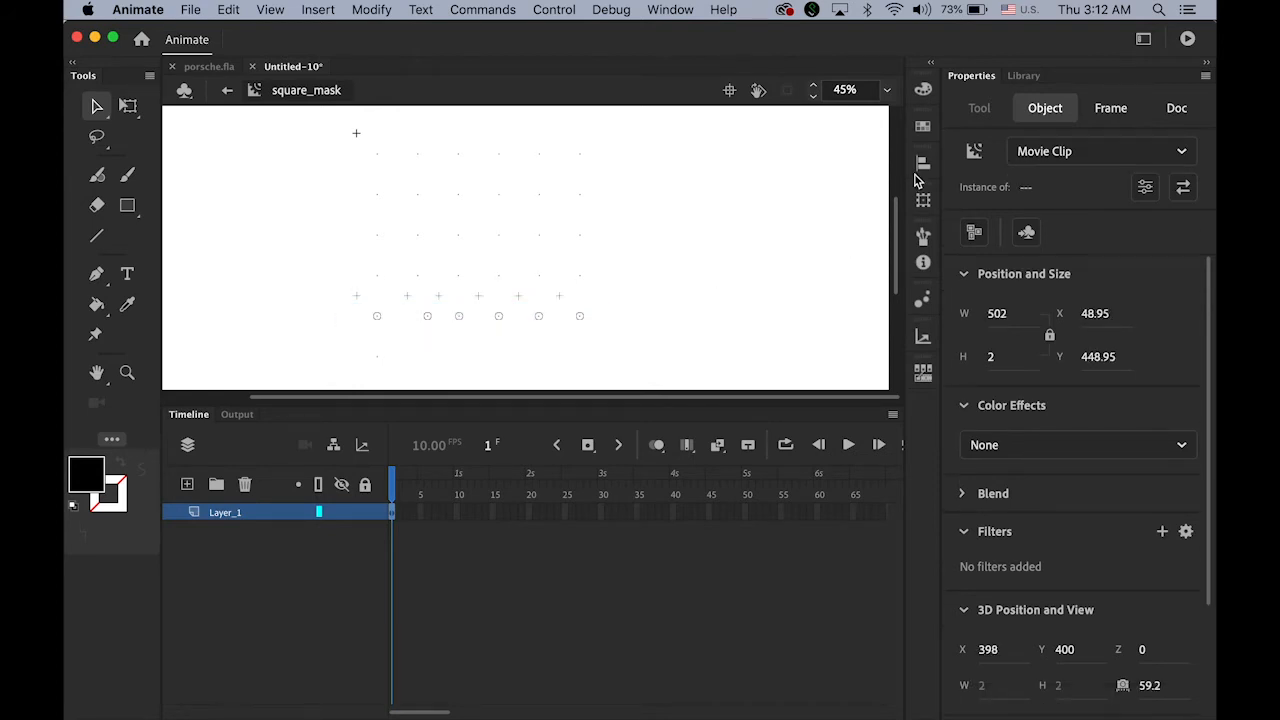
pyautogui.click(922, 163)
pyautogui.click(837, 241)
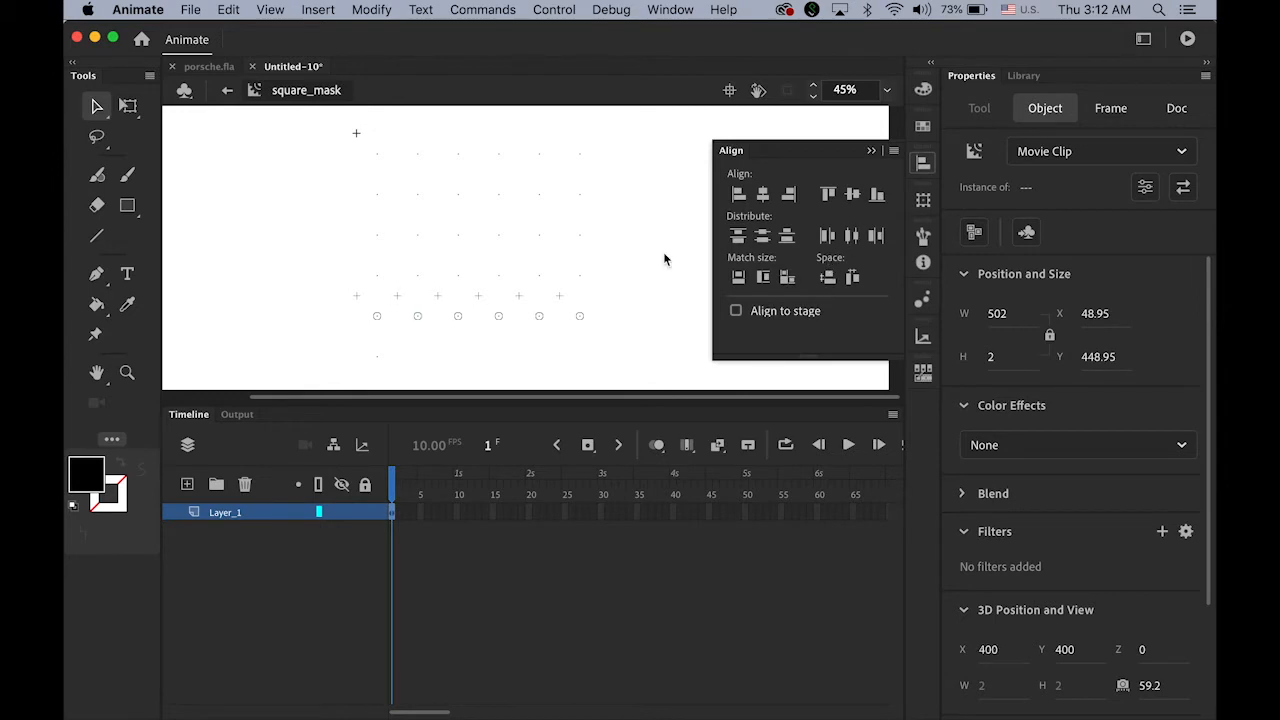
# - Duplicate the sixth row's first square (Y 500) across the row and position the copy at X 500
pyautogui.click(312, 338)
pyautogui.moveTo(376, 365); pyautogui.dragTo(574, 382)
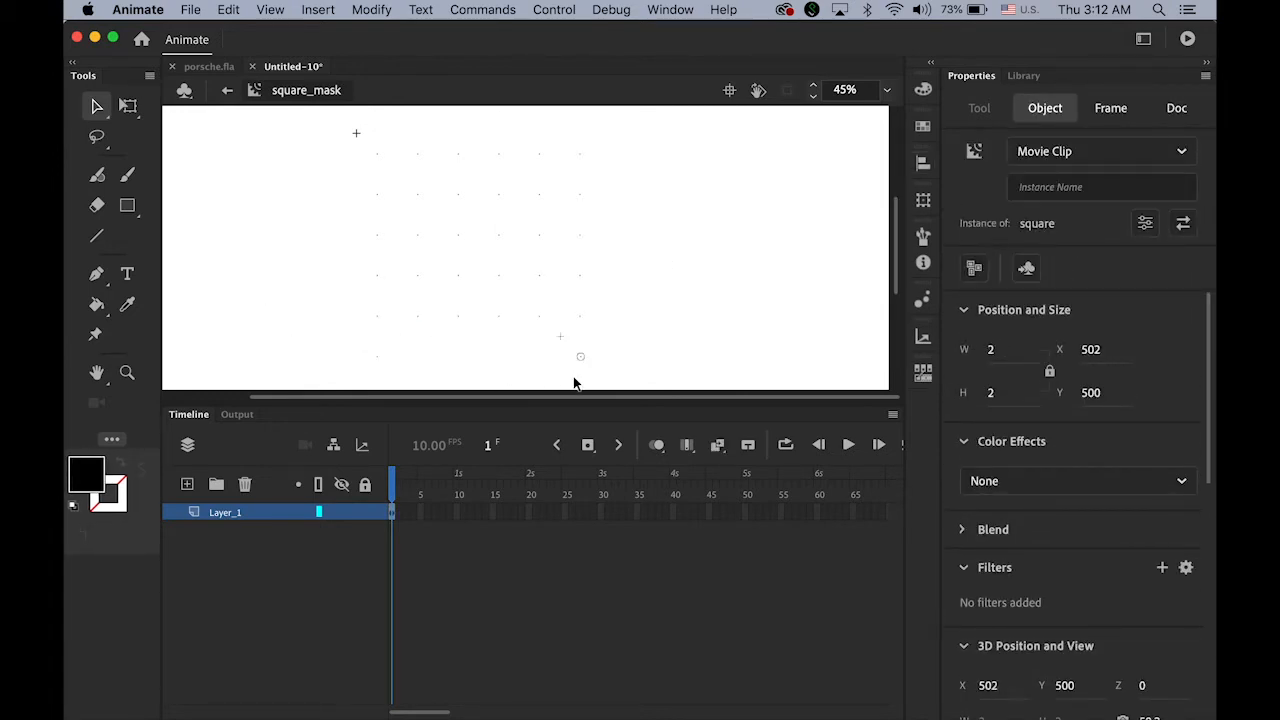
pyautogui.click(1090, 352)
pyautogui.write('500')
pyautogui.press('Return')
# - Fill the sixth row with four more square copies and distribute all six evenly by horizontal centers
pyautogui.click(377, 357)
pyautogui.moveTo(375, 360); pyautogui.dragTo(538, 360)
pyautogui.moveTo(343, 347); pyautogui.dragTo(632, 394)
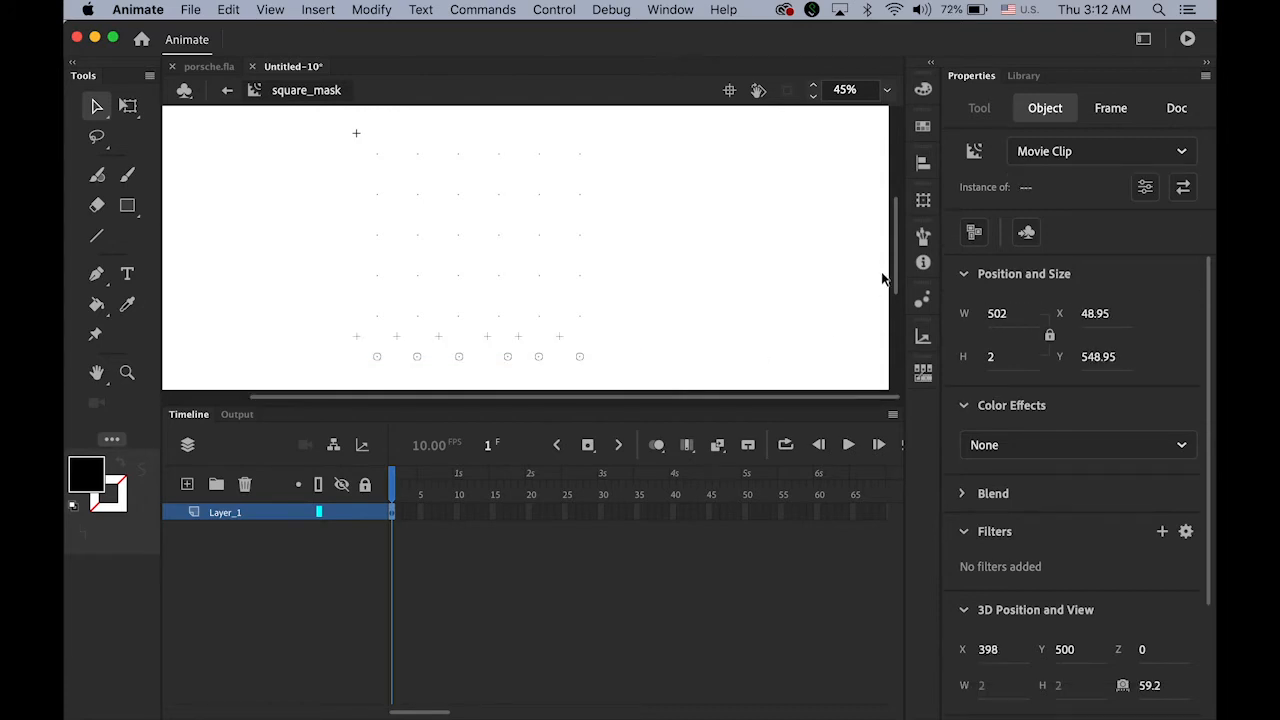
pyautogui.click(923, 162)
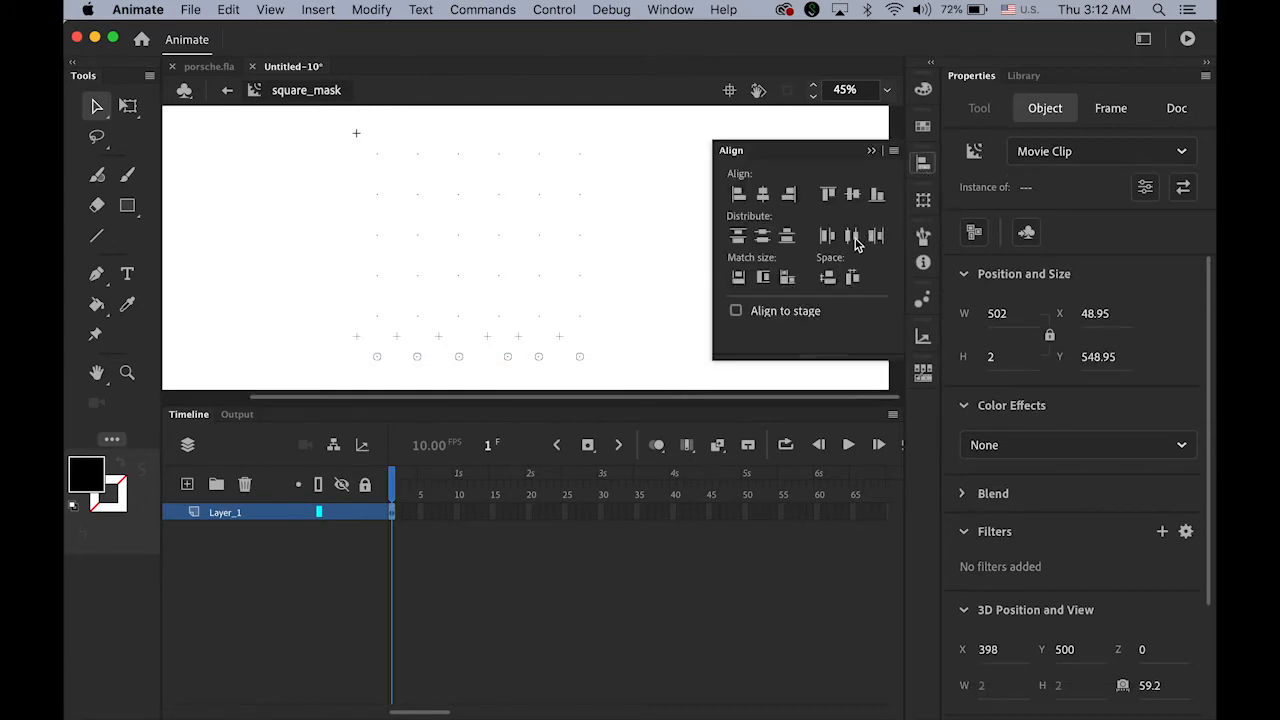
pyautogui.click(851, 237)
pyautogui.click(871, 151)
pyautogui.click(705, 270)
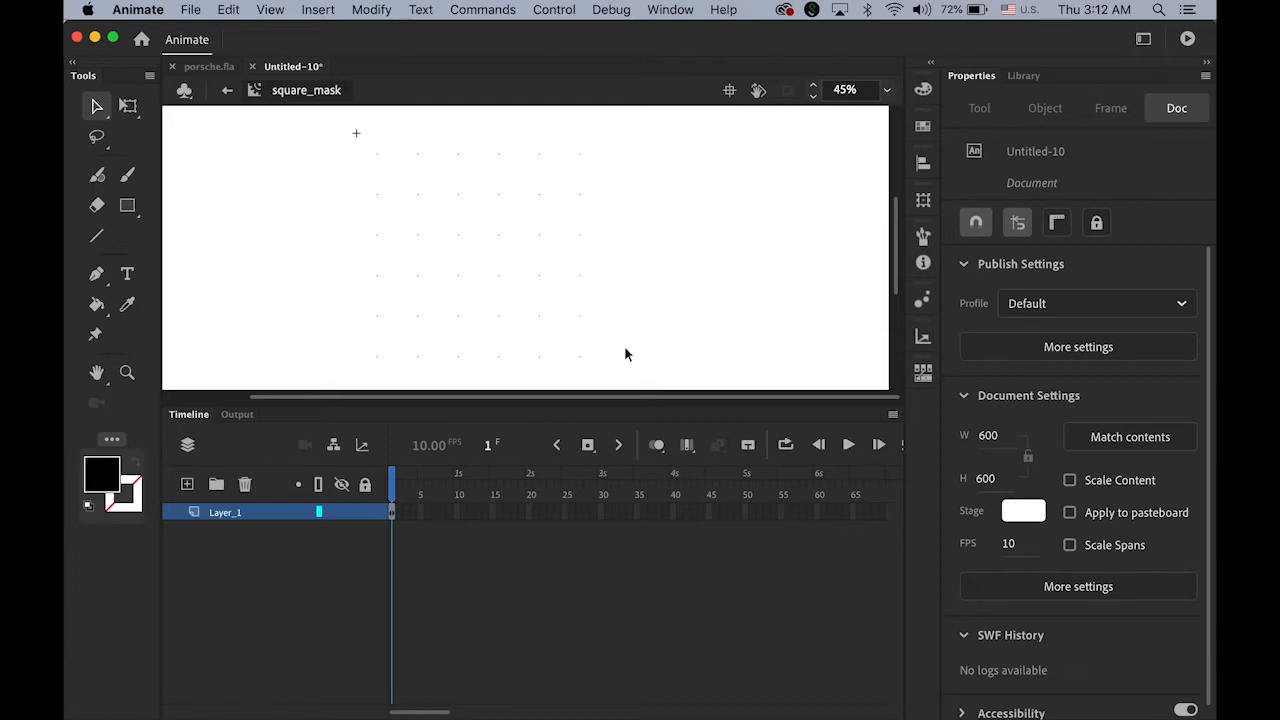
# - Test the porsche.fla movie to examine how its squares reveal the next image, then close the preview and return to Untitled-10
pyautogui.moveTo(314, 115); pyautogui.dragTo(704, 376)
pyautogui.click(782, 317)
pyautogui.click(212, 67)
pyautogui.click(226, 90)
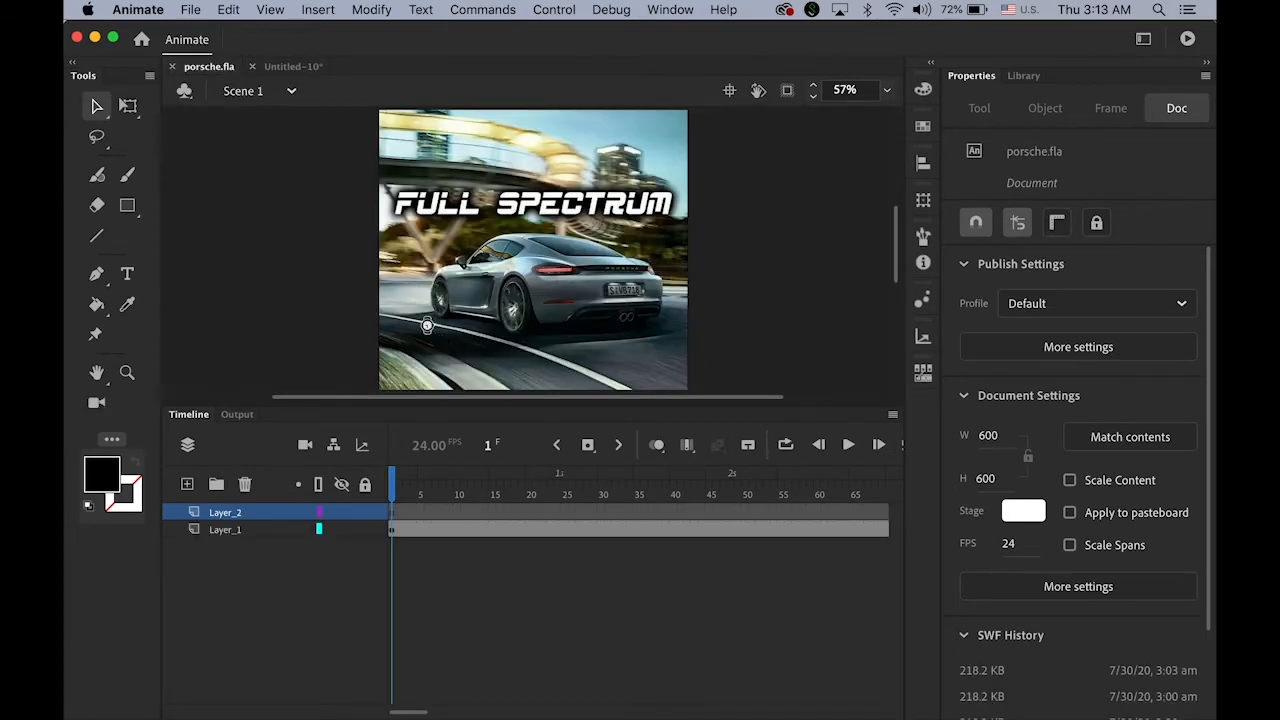
pyautogui.press('super+Return')
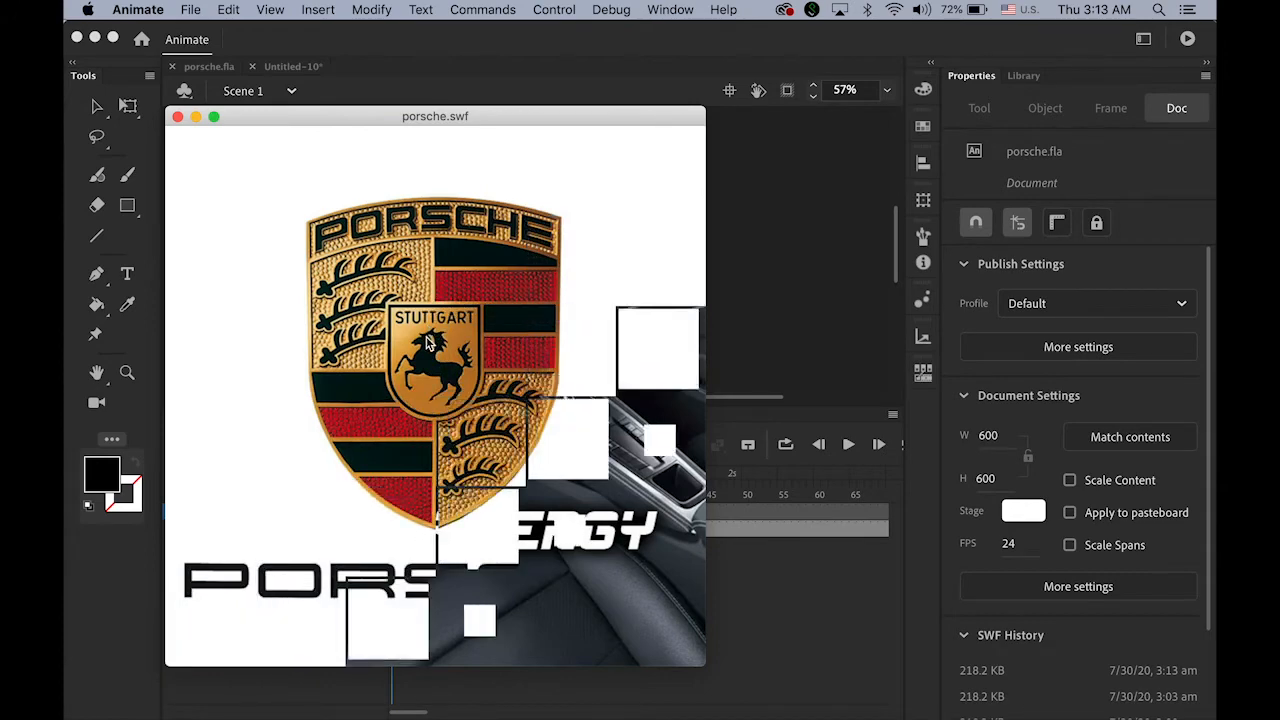
pyautogui.click(178, 118)
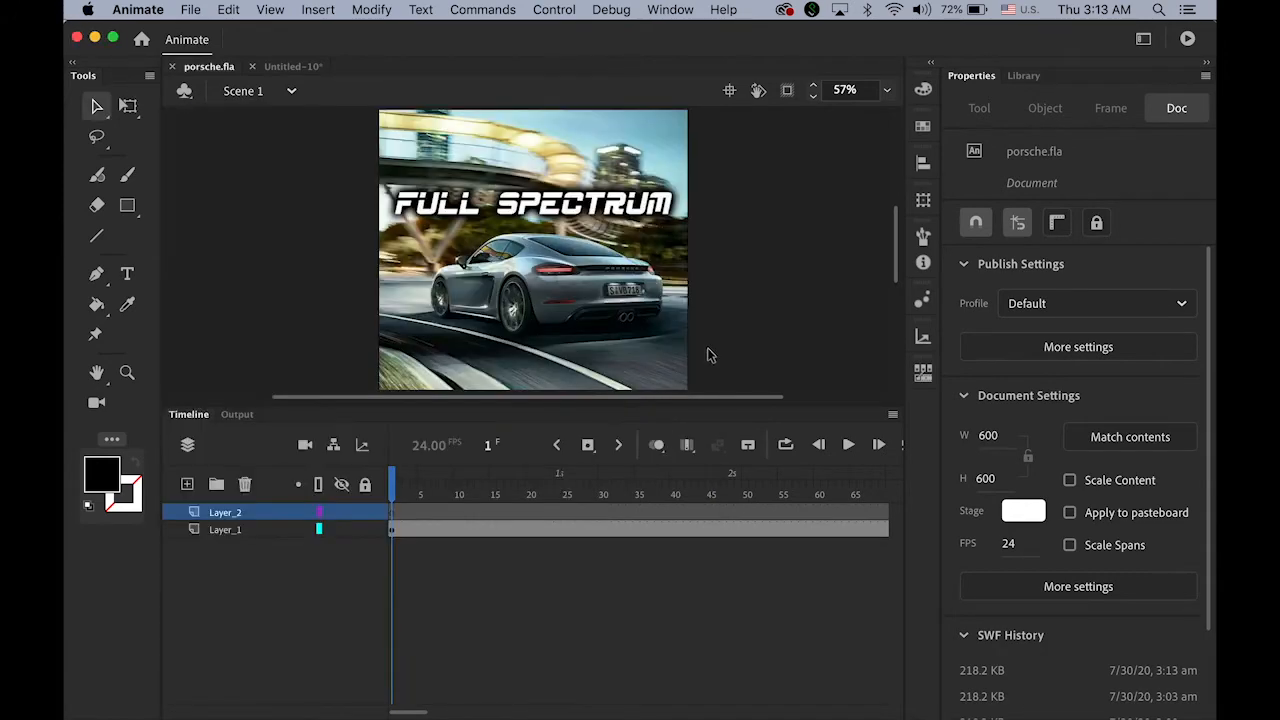
pyautogui.click(295, 68)
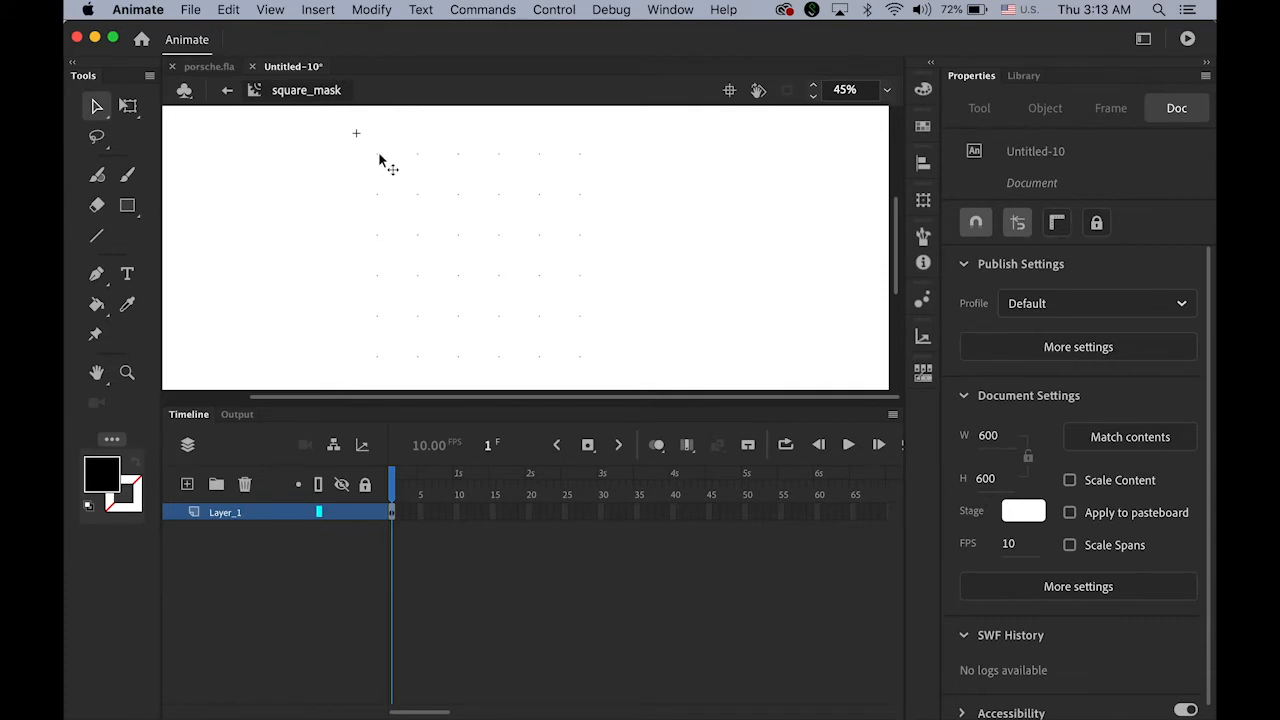
pyautogui.click(380, 160)
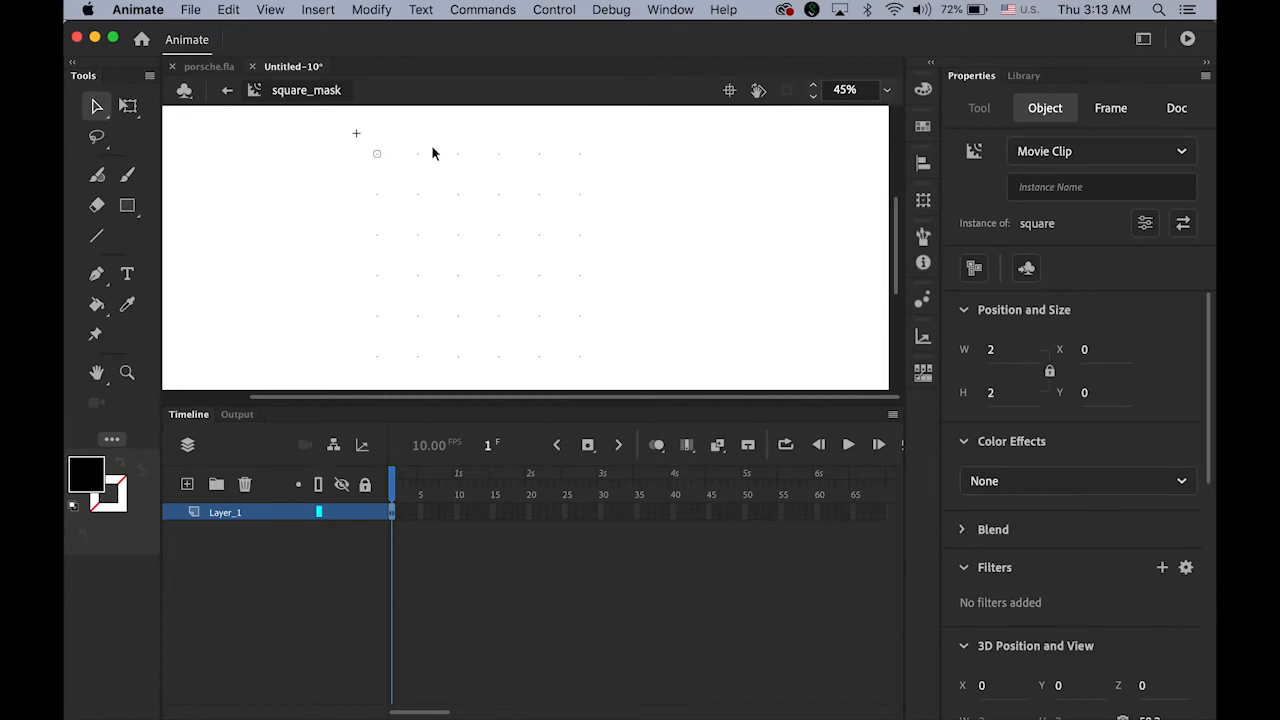
pyautogui.moveTo(405, 172); pyautogui.dragTo(403, 176)
pyautogui.keyDown('shift'); pyautogui.click(377, 195); pyautogui.keyUp('shift')
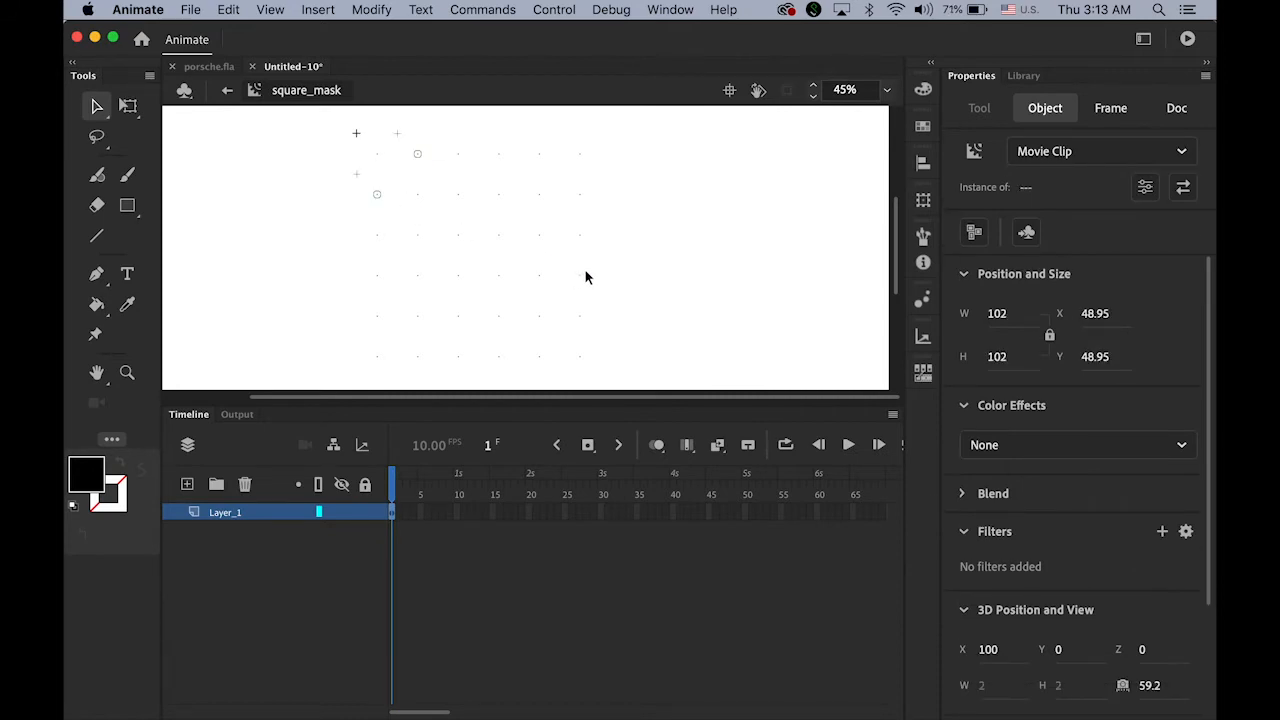
pyautogui.click(297, 197)
# - Group the two diagonal squares formed by the second row's first square and the first row's second square
pyautogui.click(377, 195)
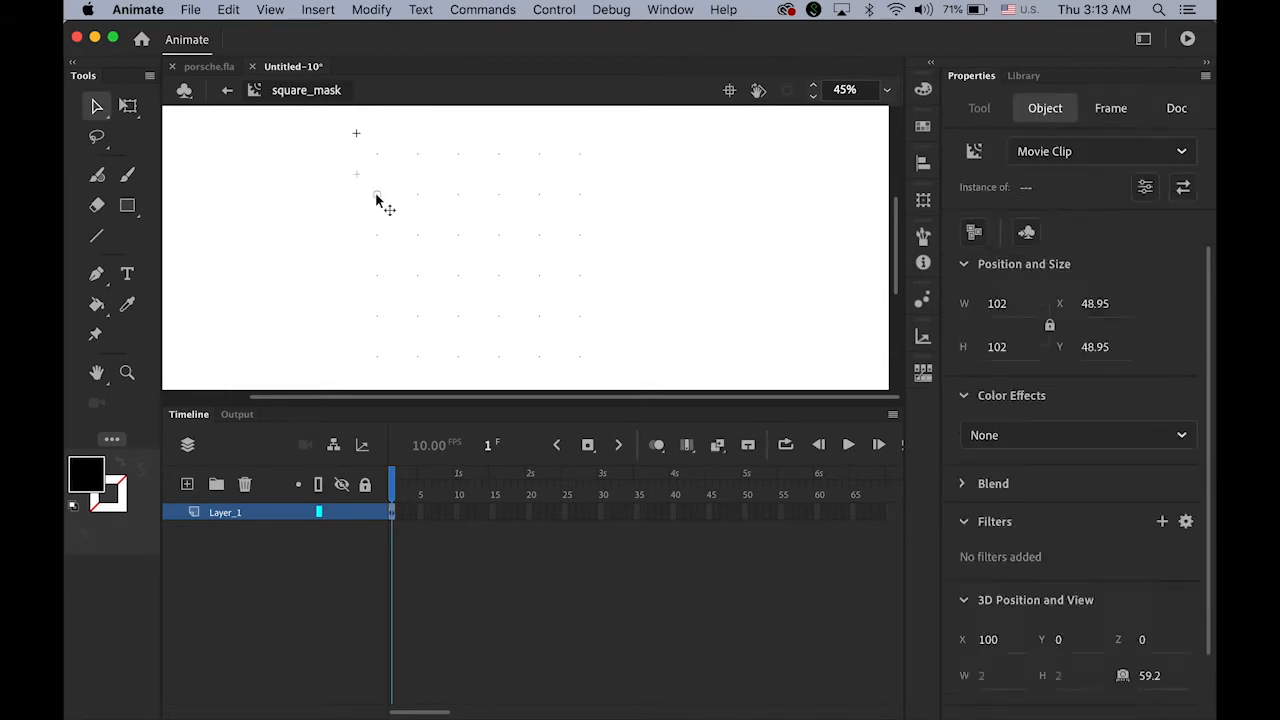
pyautogui.keyDown('shift'); pyautogui.click(418, 156); pyautogui.keyUp('shift')
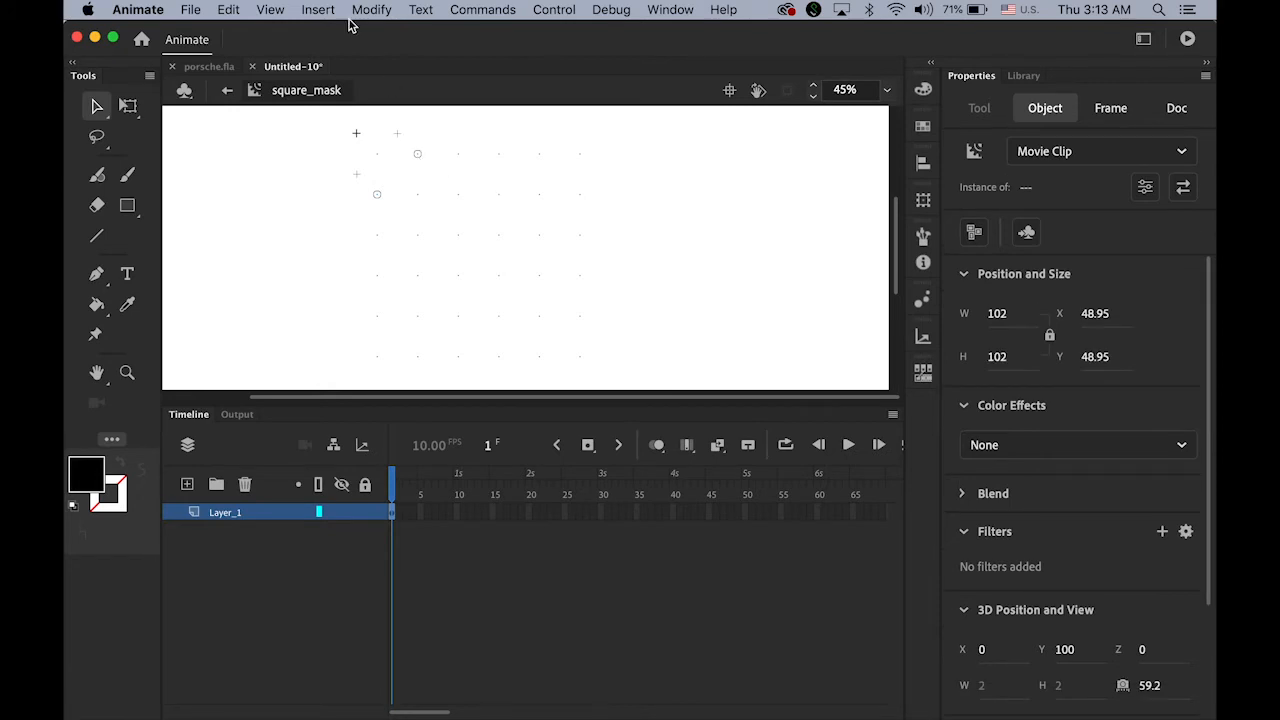
pyautogui.click(393, 9)
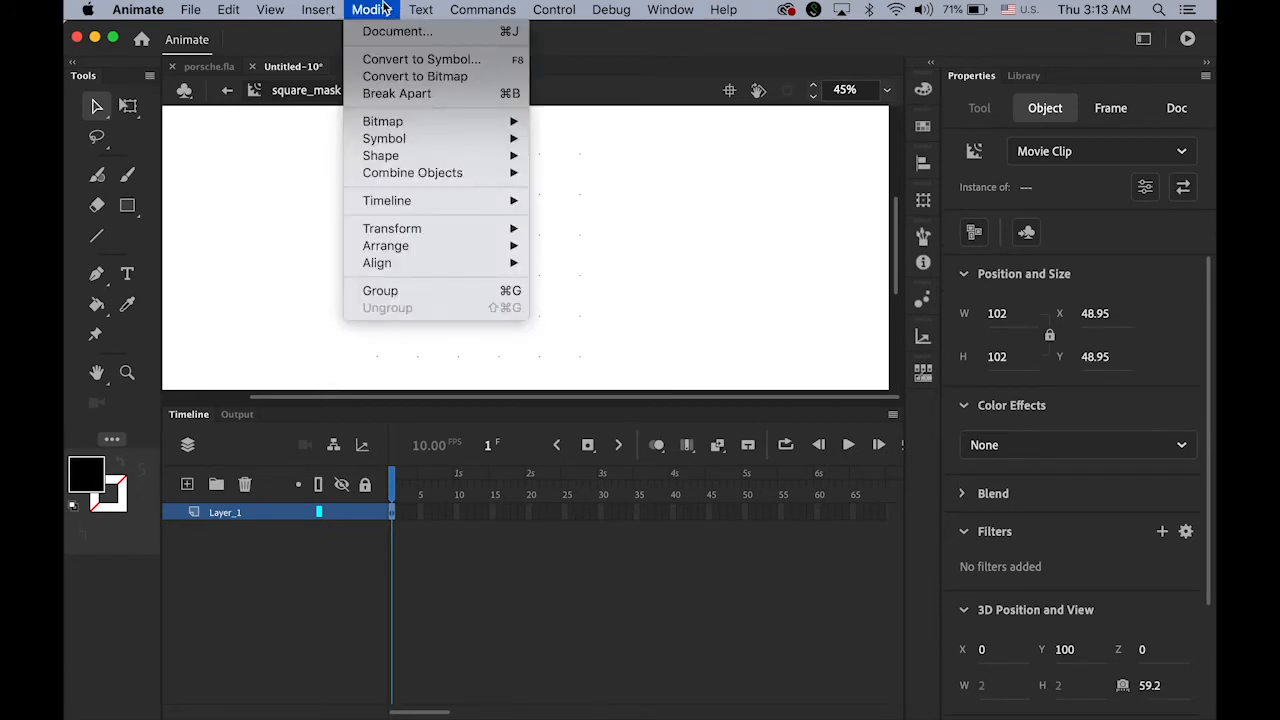
pyautogui.moveTo(229, 9)
pyautogui.moveTo(322, 9)
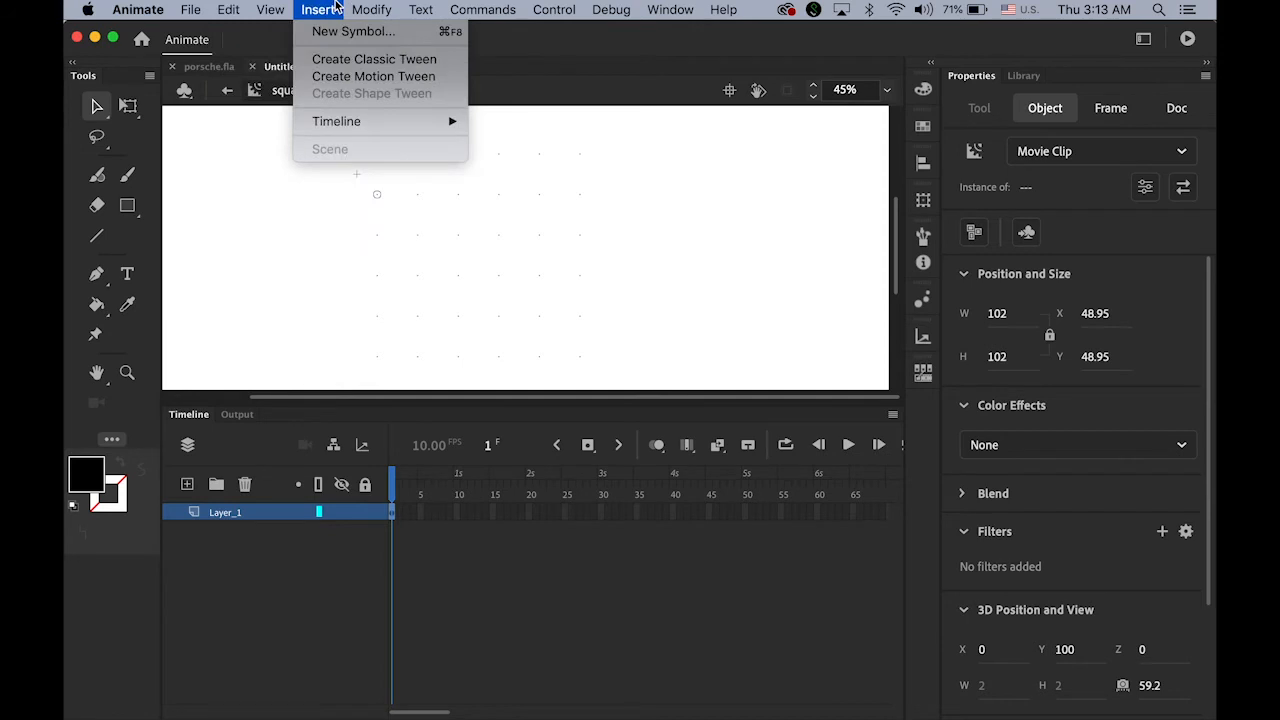
pyautogui.moveTo(362, 7)
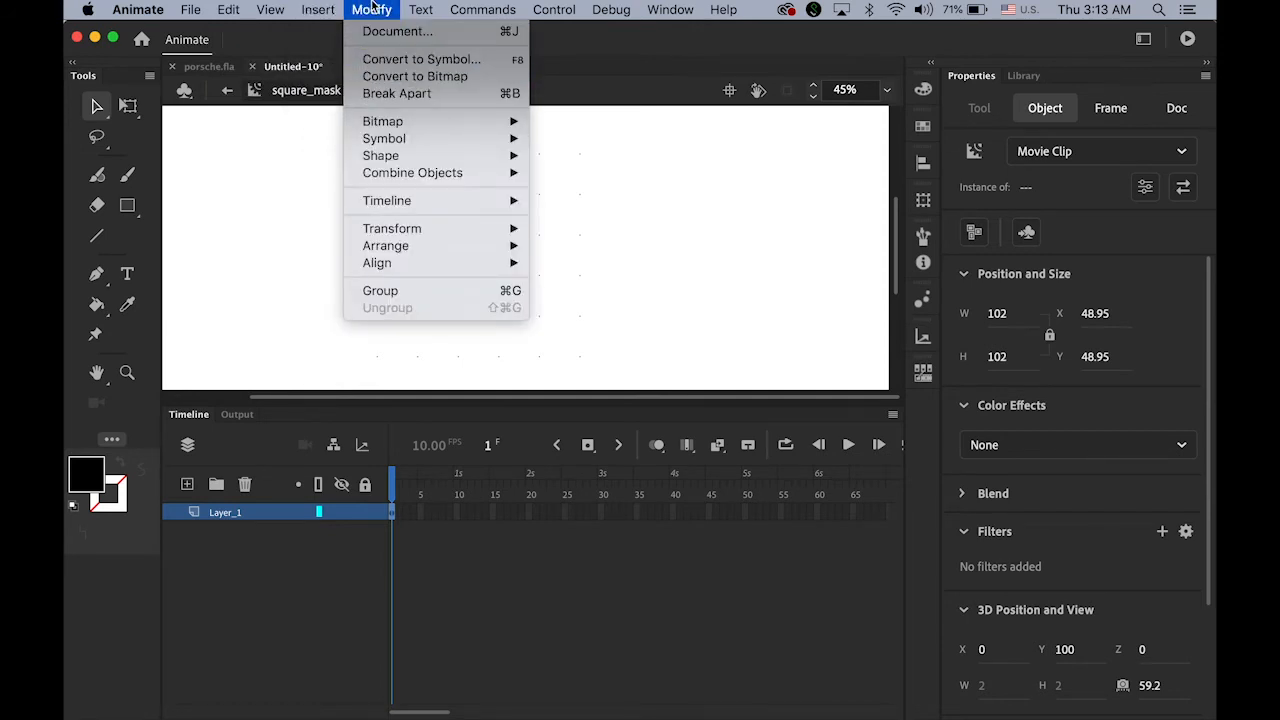
pyautogui.click(428, 290)
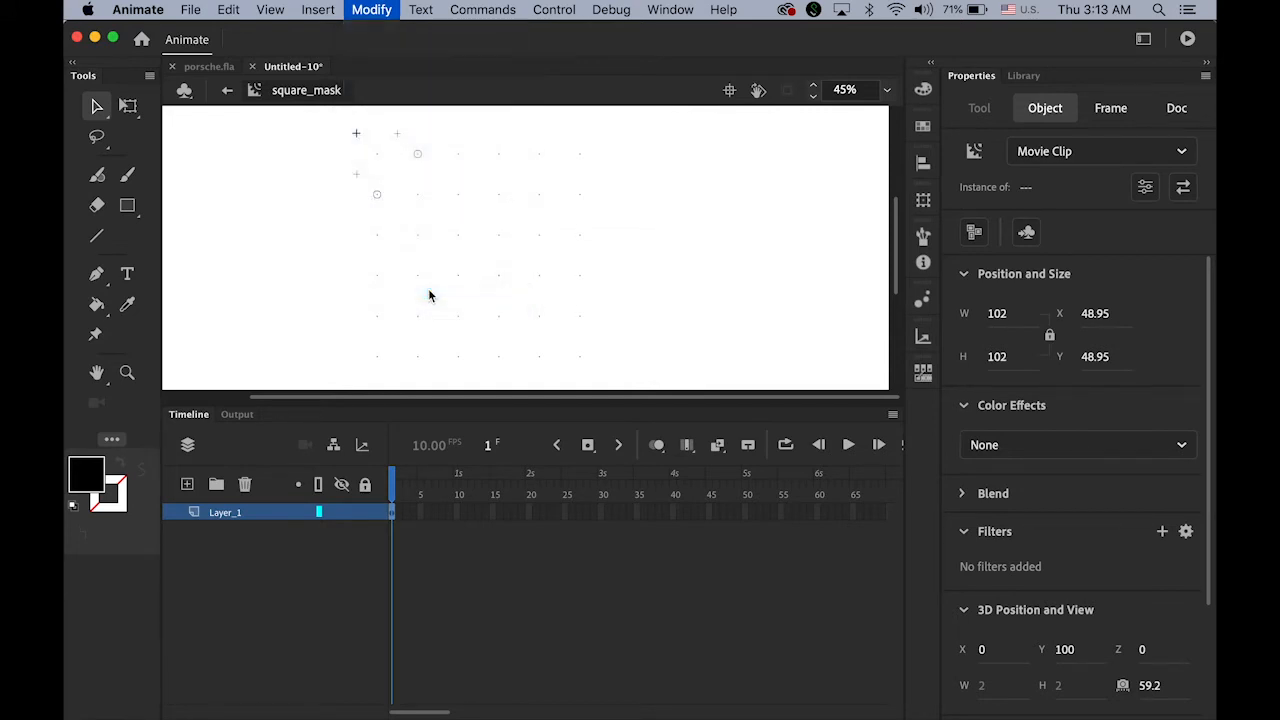
# - Group the three diagonal squares running from the third row's first square up to the first row's third square
pyautogui.keyDown('shift'); pyautogui.click(377, 243); pyautogui.keyUp('shift')
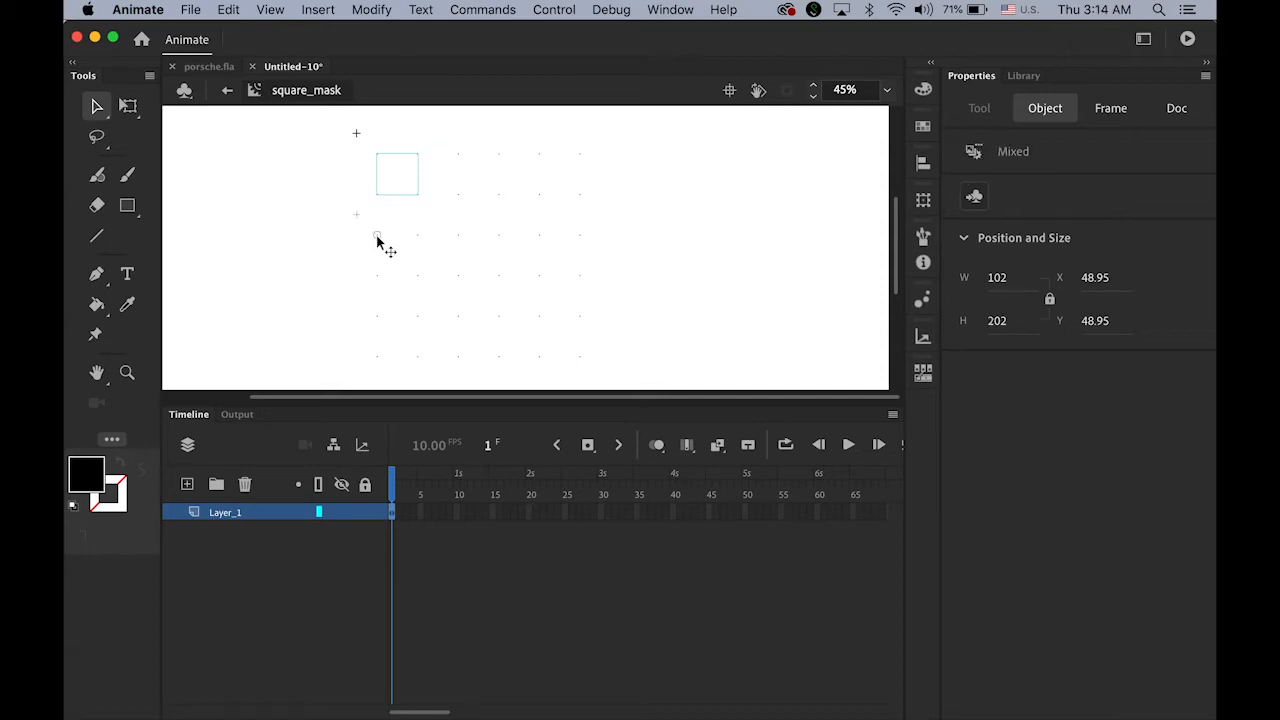
pyautogui.click(389, 246)
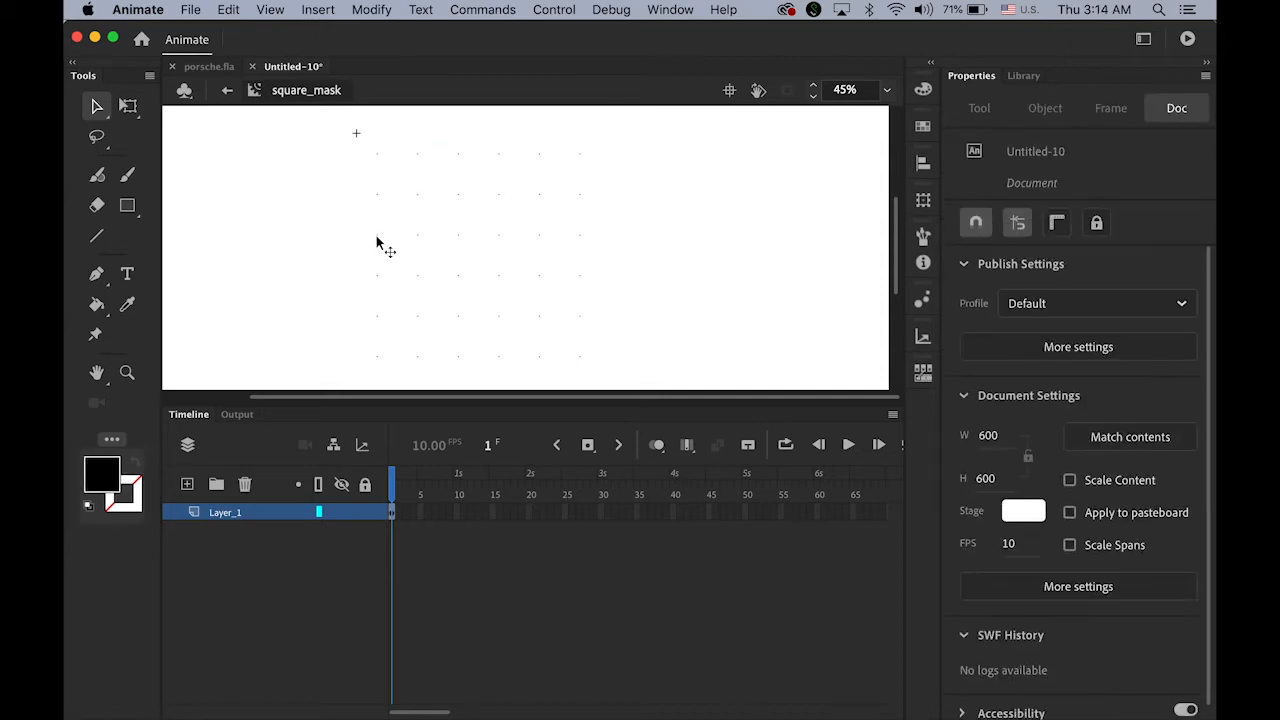
pyautogui.click(376, 237)
pyautogui.keyDown('shift'); pyautogui.click(418, 198); pyautogui.keyUp('shift')
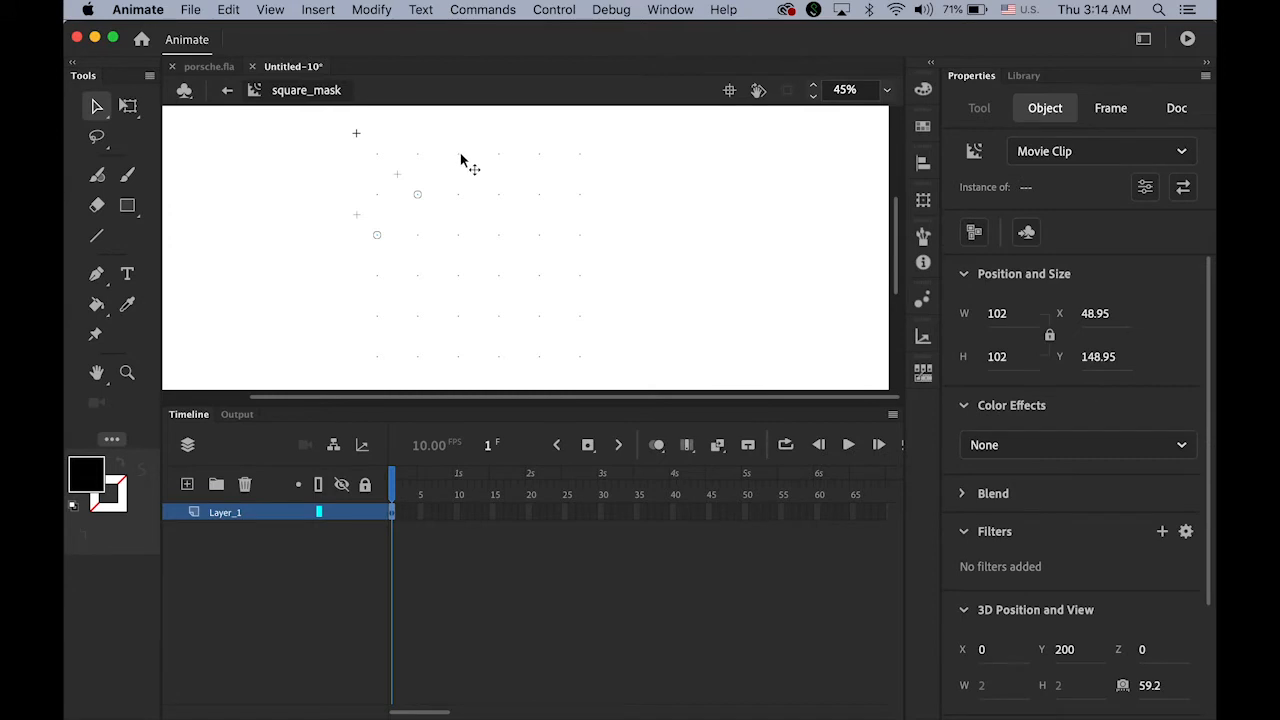
pyautogui.keyDown('shift'); pyautogui.click(460, 155); pyautogui.keyUp('shift')
pyautogui.press('super+g')
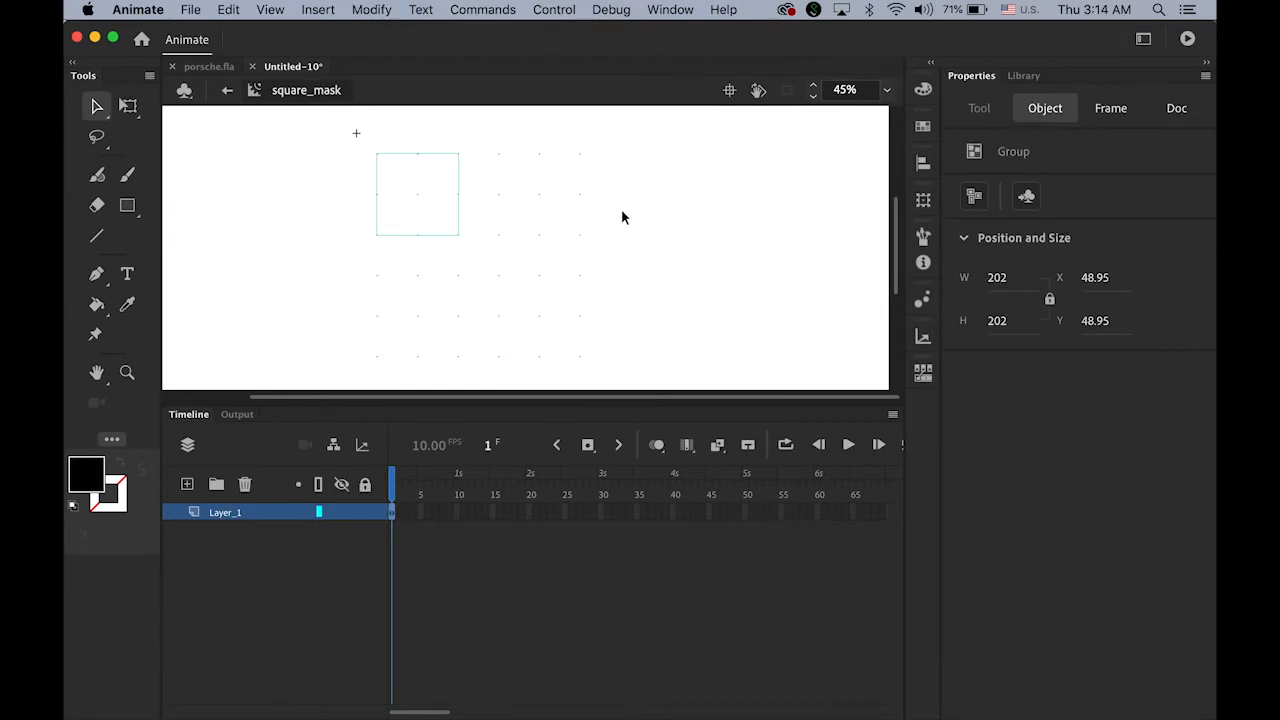
# - Group the four diagonal squares running from the fourth row's first square up to the first row's fourth square
pyautogui.click(418, 234)
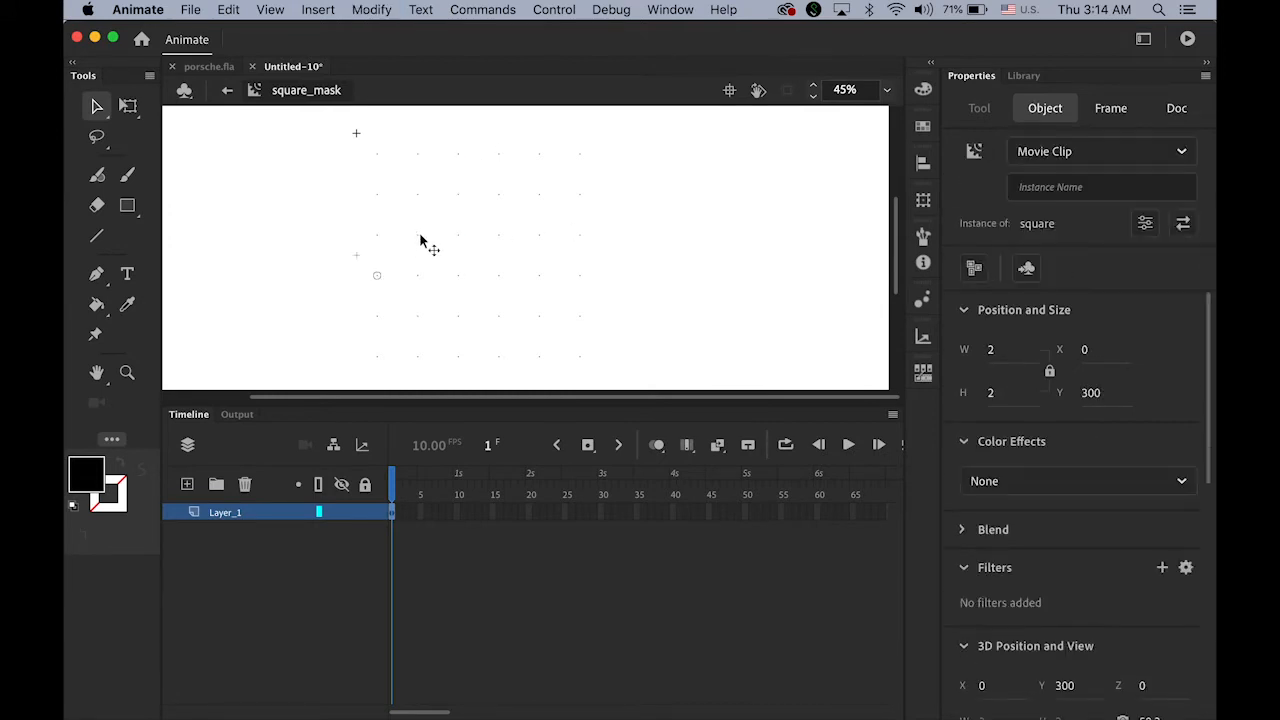
pyautogui.keyDown('shift'); pyautogui.click(461, 200); pyautogui.keyUp('shift')
pyautogui.keyDown('shift'); pyautogui.click(494, 155); pyautogui.keyUp('shift')
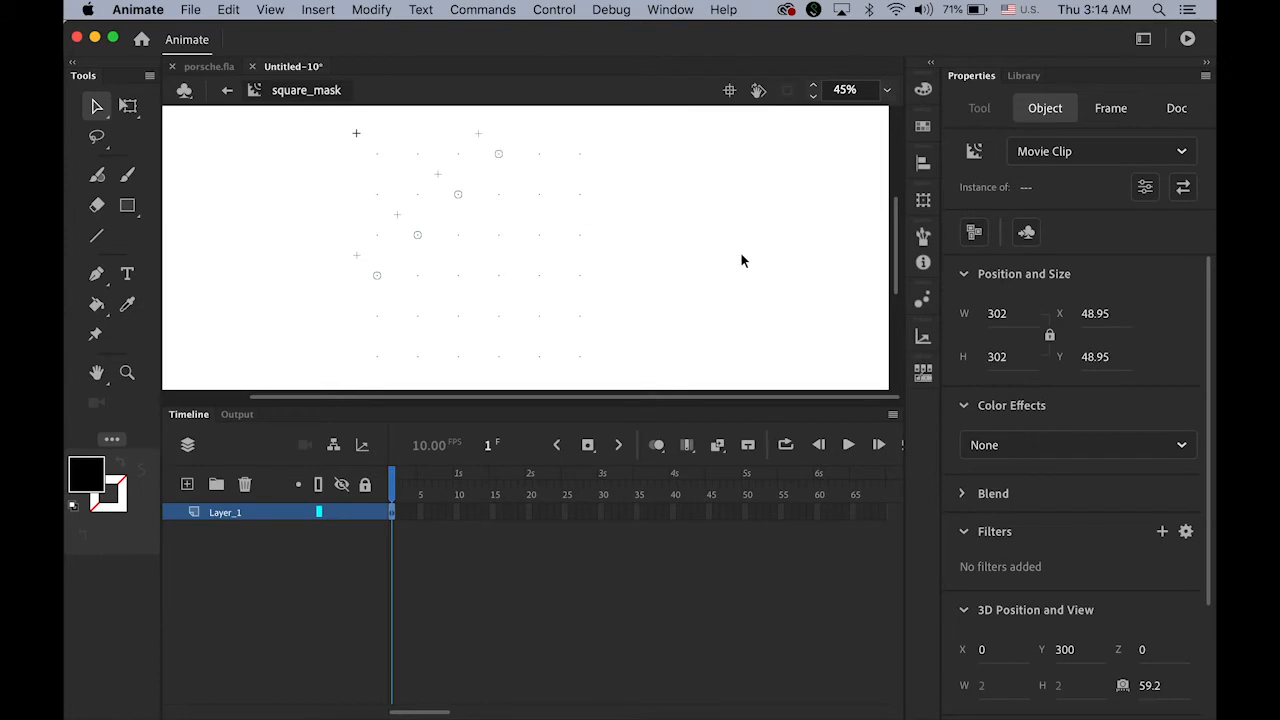
pyautogui.press('super+g')
# - Group the five diagonal squares running from the fifth row's first square up to the first row's fifth square
pyautogui.click(380, 313)
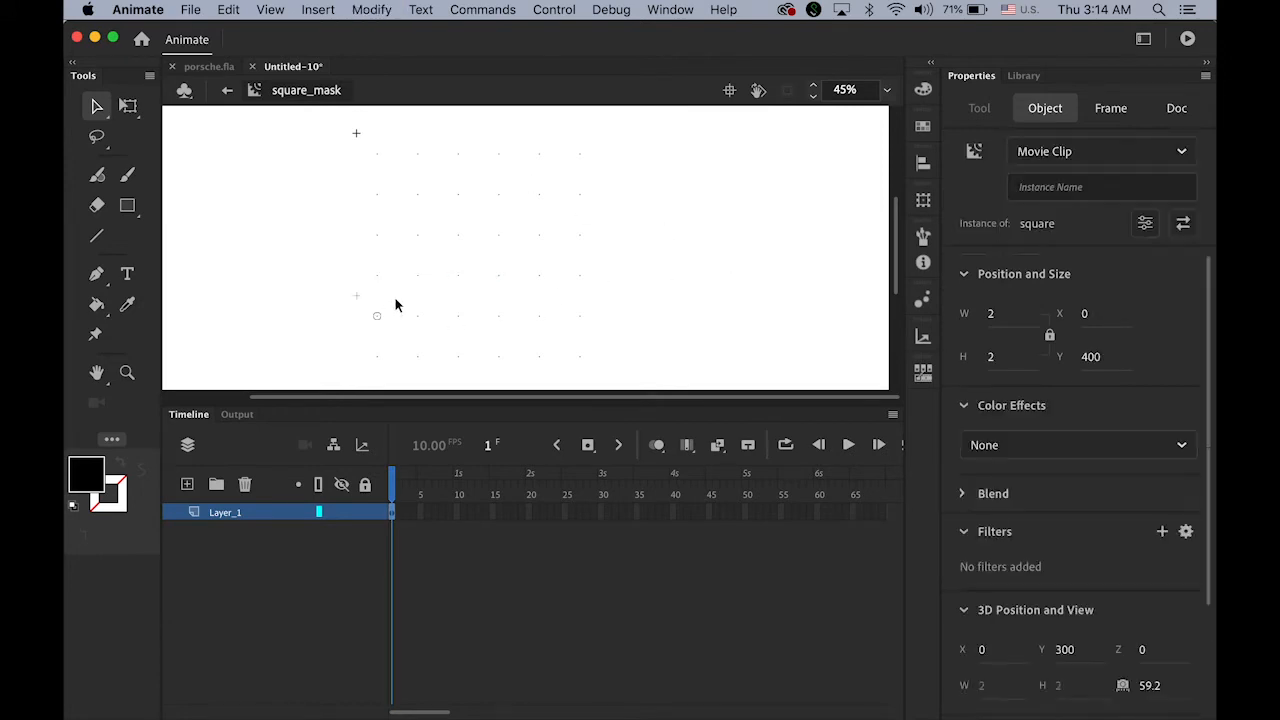
pyautogui.keyDown('shift'); pyautogui.click(418, 284); pyautogui.keyUp('shift')
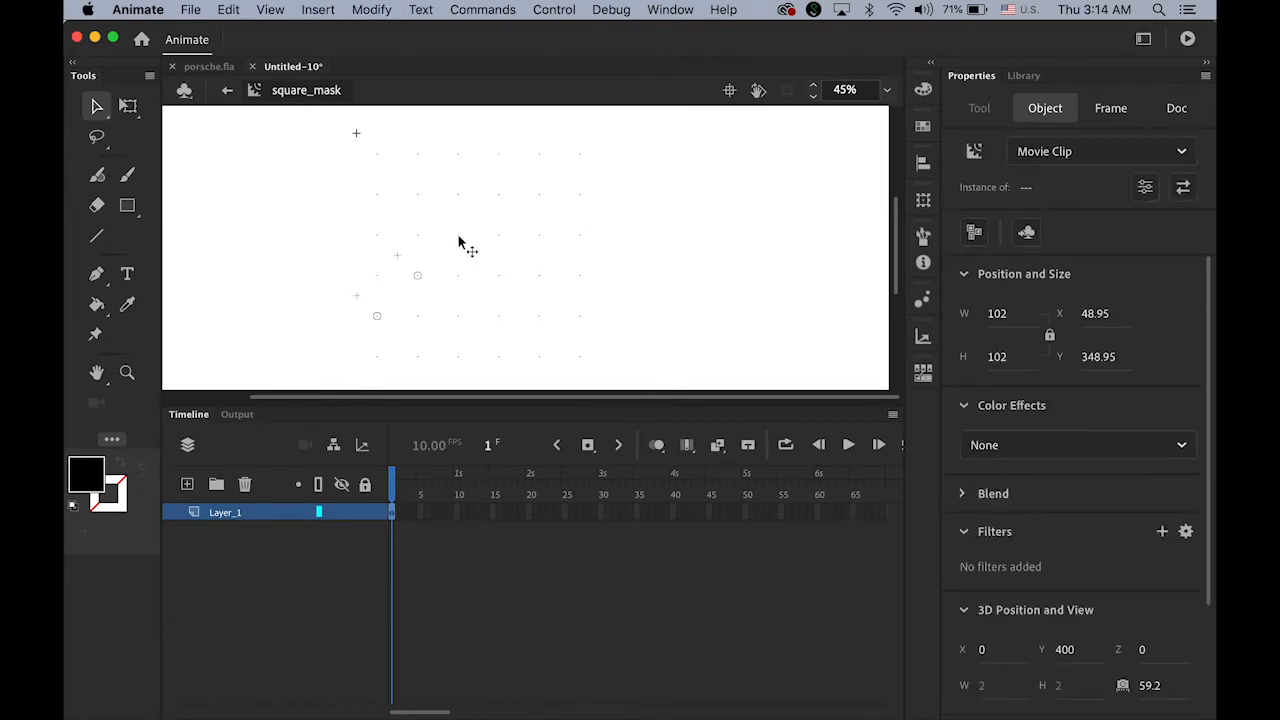
pyautogui.keyDown('shift'); pyautogui.click(459, 240); pyautogui.keyUp('shift')
pyautogui.keyDown('shift'); pyautogui.click(498, 196); pyautogui.keyUp('shift')
pyautogui.keyDown('shift'); pyautogui.click(538, 153); pyautogui.keyUp('shift')
pyautogui.press('super+g')
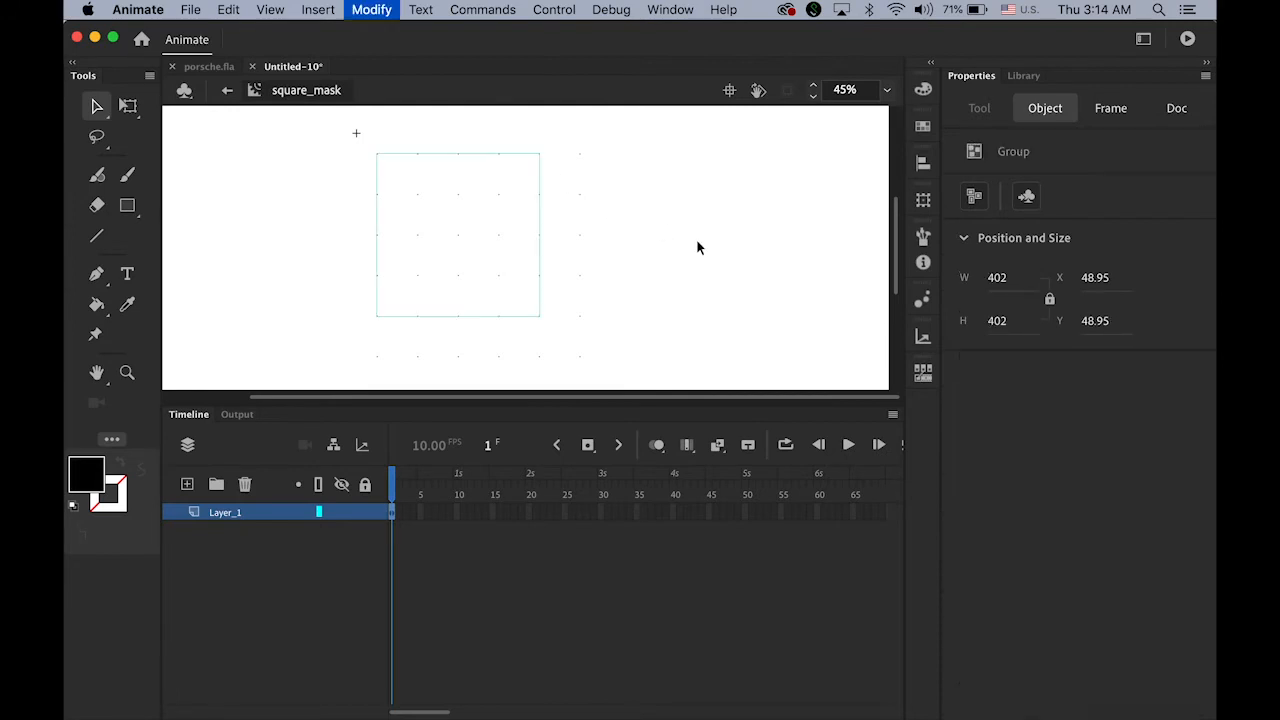
# - Group the six squares on the grid's main diagonal, from the sixth row's first square up to the first row's sixth square
pyautogui.click(378, 355)
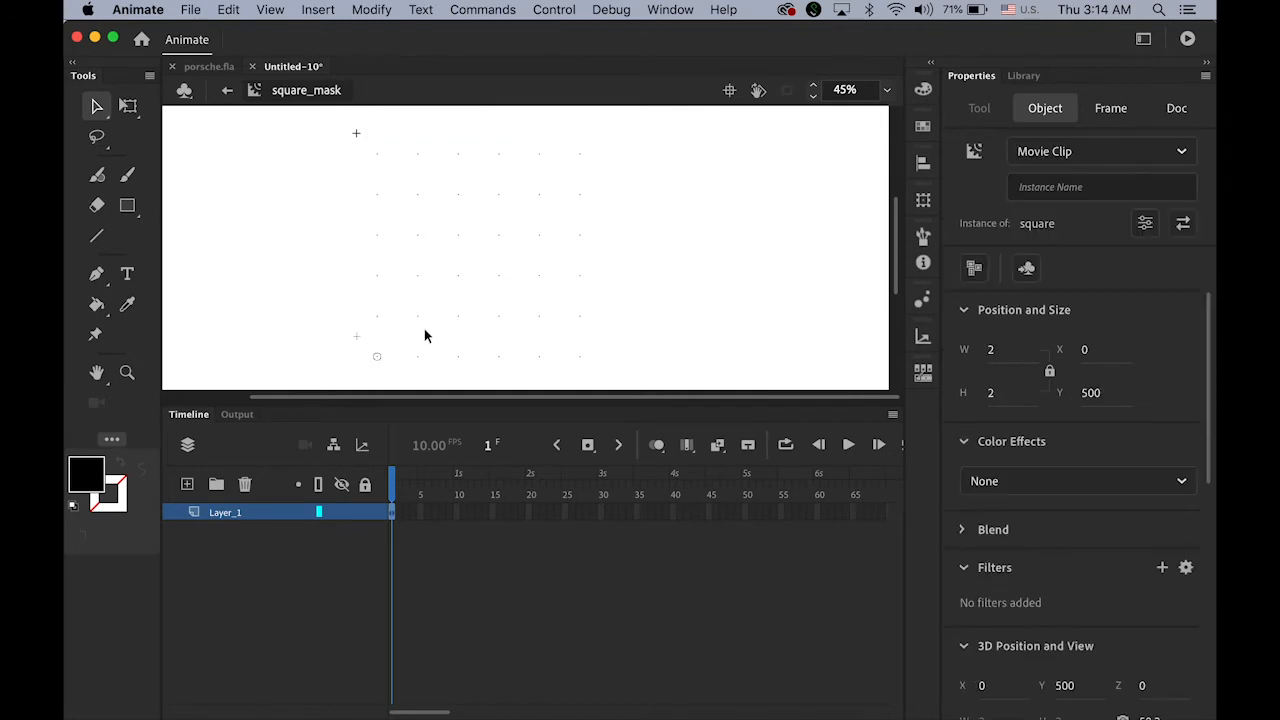
pyautogui.keyDown('shift'); pyautogui.click(459, 281); pyautogui.keyUp('shift')
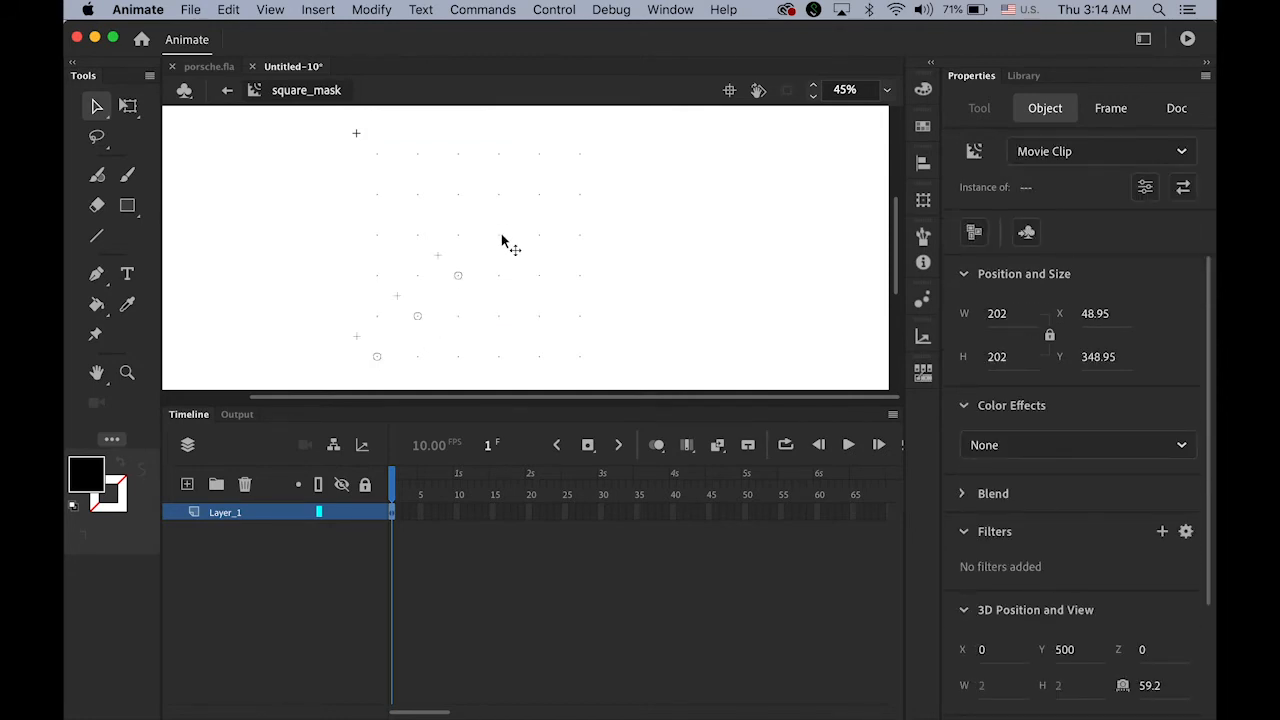
pyautogui.keyDown('shift'); pyautogui.click(542, 194); pyautogui.keyUp('shift')
pyautogui.keyDown('shift'); pyautogui.click(585, 157); pyautogui.keyUp('shift')
pyautogui.press('super+g')
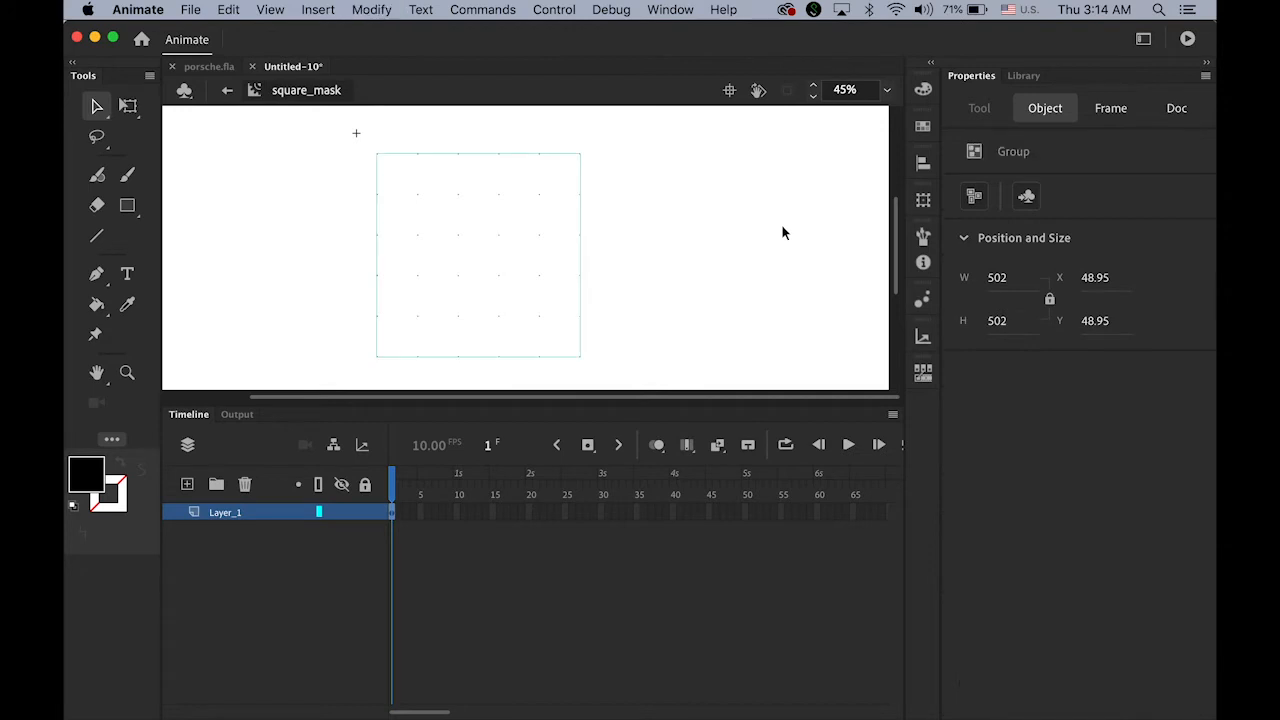
# - Group the five diagonal squares running from the sixth row's second square up to the second row's sixth square
pyautogui.click(418, 357)
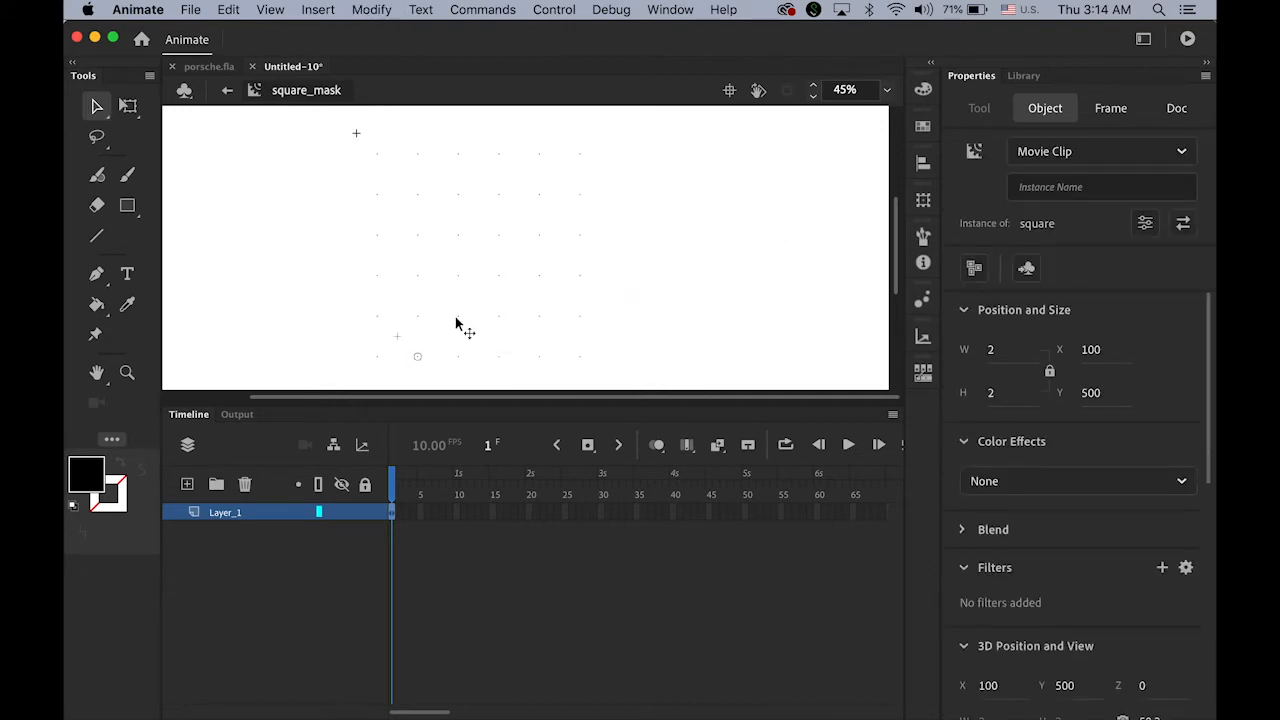
pyautogui.keyDown('shift'); pyautogui.click(458, 318); pyautogui.keyUp('shift')
pyautogui.keyDown('shift'); pyautogui.click(500, 278); pyautogui.keyUp('shift')
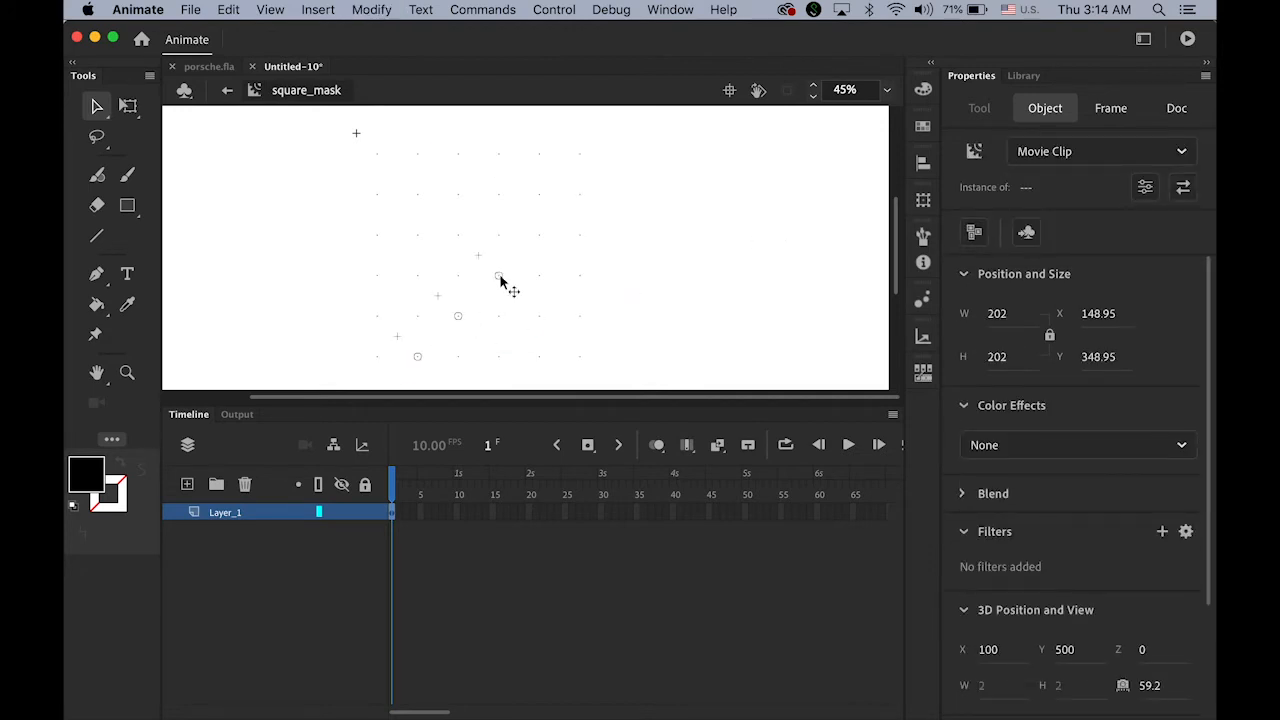
pyautogui.keyDown('shift'); pyautogui.click(540, 237); pyautogui.keyUp('shift')
pyautogui.keyDown('shift'); pyautogui.click(578, 196); pyautogui.keyUp('shift')
pyautogui.press('super+g')
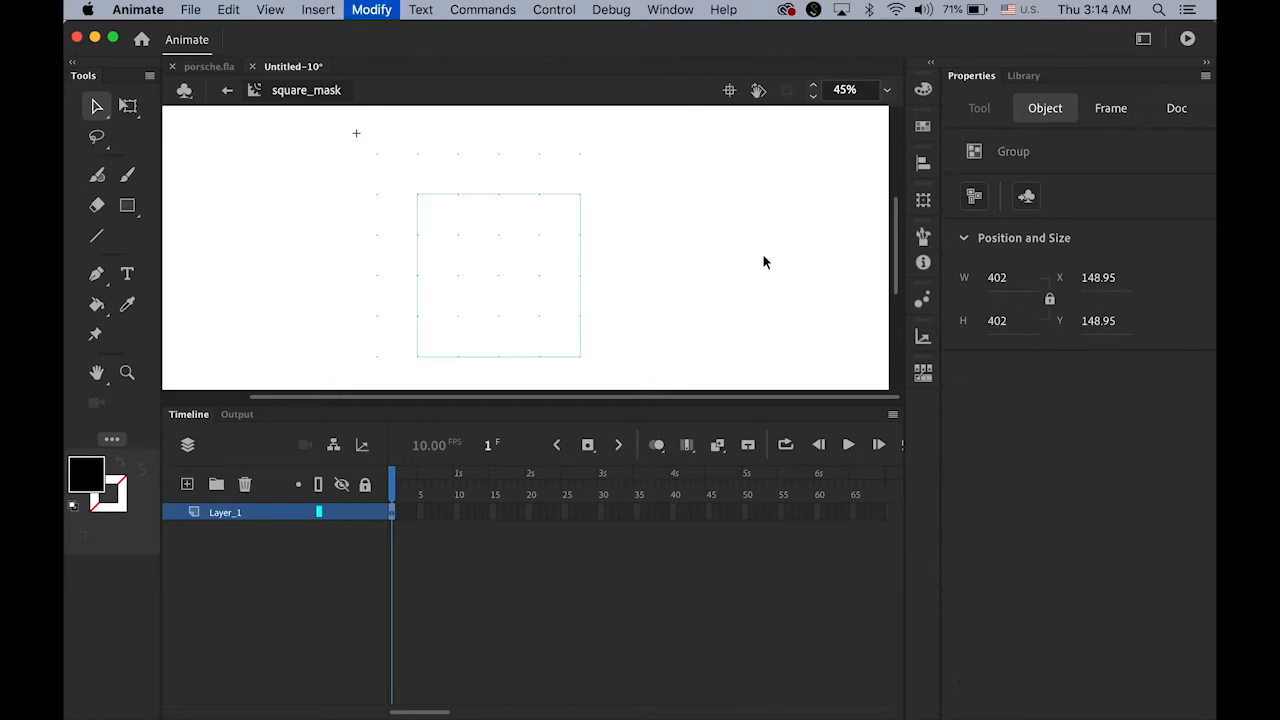
# - Group the four diagonal squares running from the sixth row's third square up to the third row's sixth square
pyautogui.click(458, 356)
pyautogui.keyDown('shift'); pyautogui.click(499, 318); pyautogui.keyUp('shift')
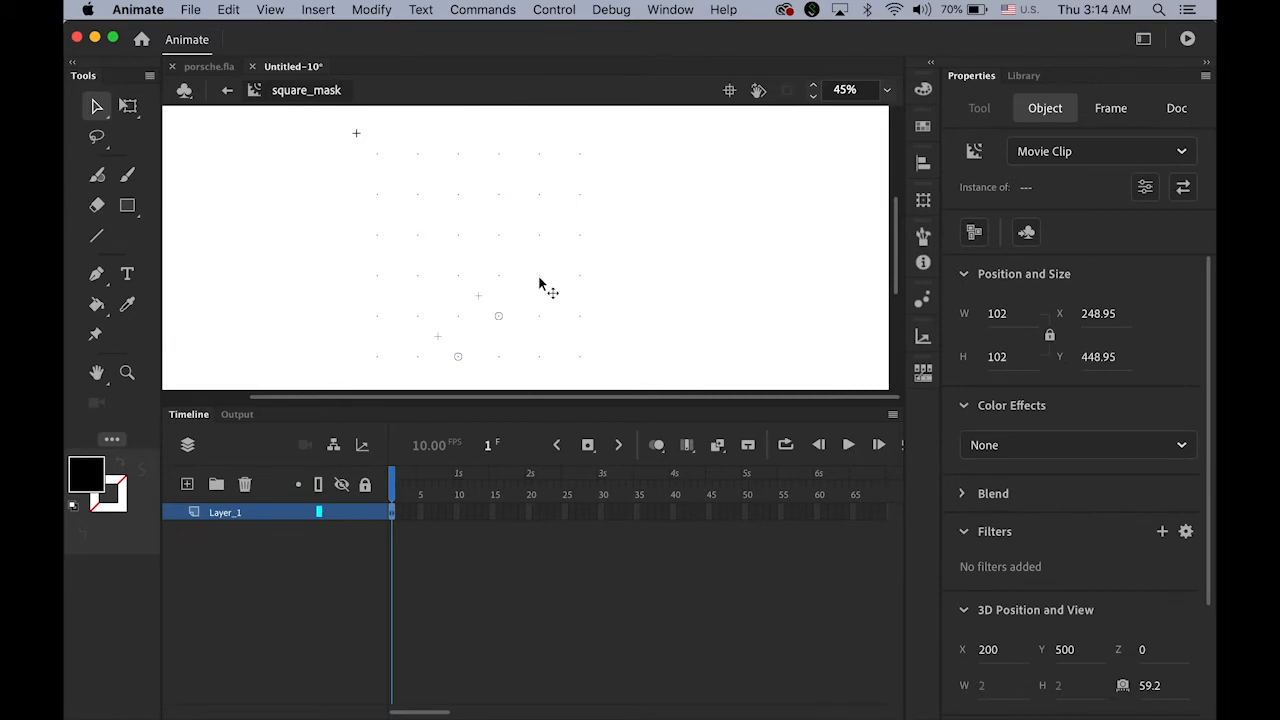
pyautogui.keyDown('shift'); pyautogui.click(540, 277); pyautogui.keyUp('shift')
pyautogui.press('super+g')
# - Group the three diagonal squares running from the sixth row's fourth square up to the fourth row's sixth square
pyautogui.click(500, 356)
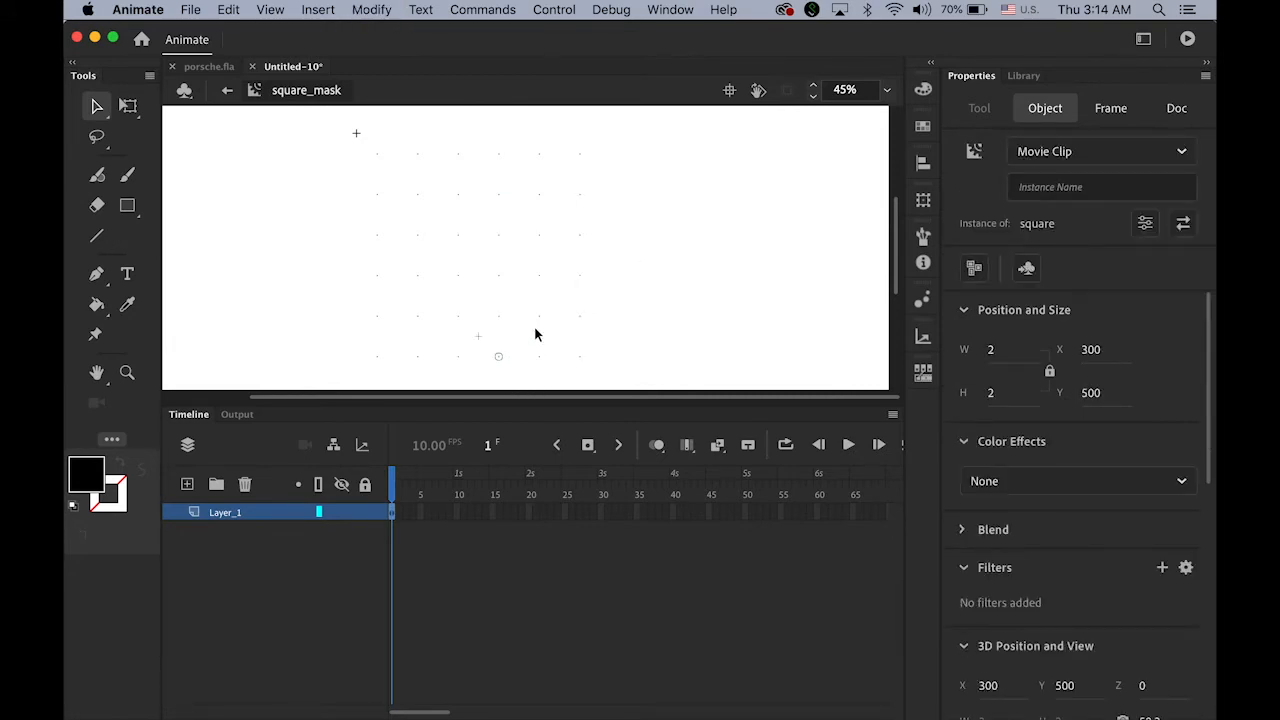
pyautogui.keyDown('shift'); pyautogui.click(539, 317); pyautogui.keyUp('shift')
pyautogui.keyDown('shift'); pyautogui.click(581, 283); pyautogui.keyUp('shift')
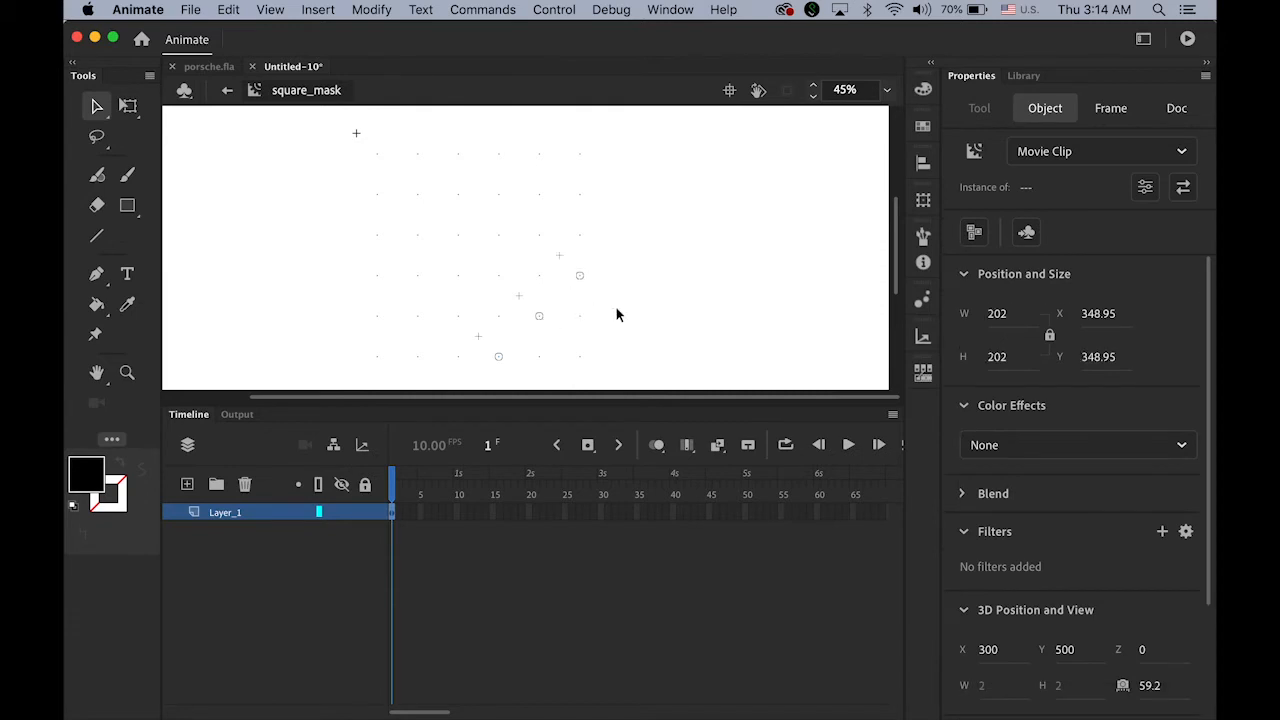
pyautogui.press('super+g')
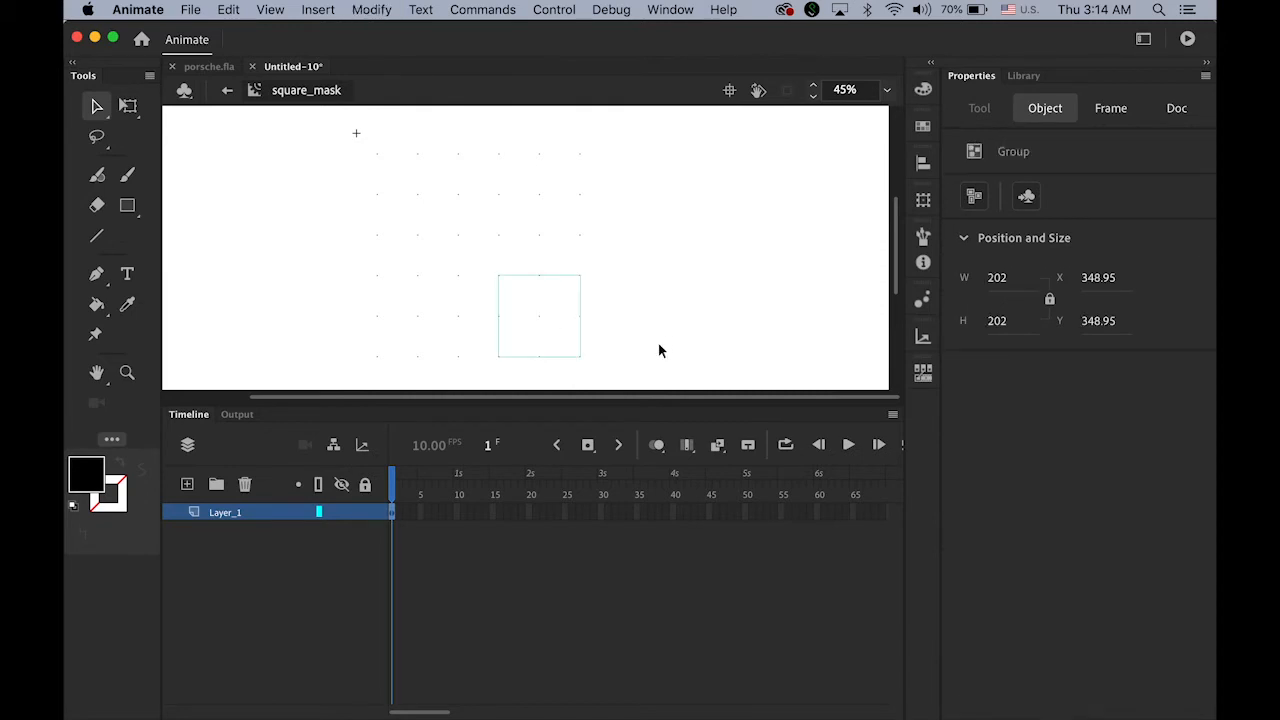
# - Group the sixth row's fifth square with the fifth row's sixth square, and clear the selection
pyautogui.click(541, 358)
pyautogui.keyDown('shift'); pyautogui.click(583, 325); pyautogui.keyUp('shift')
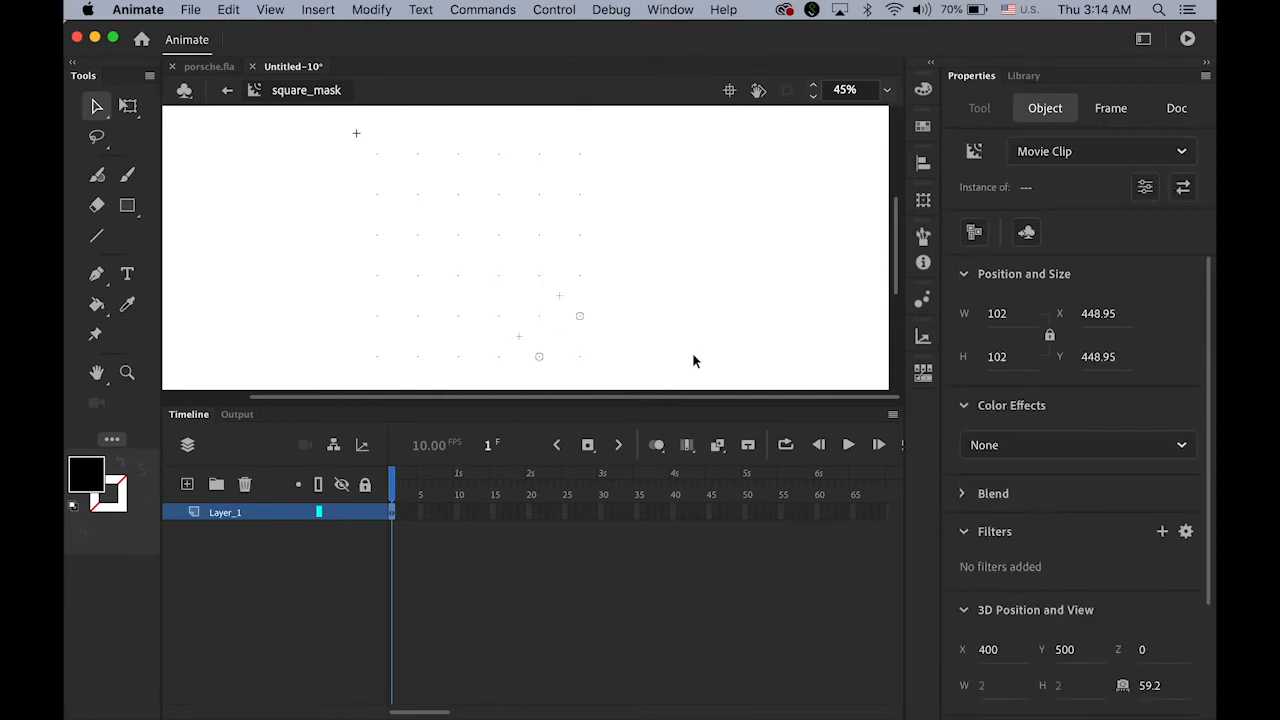
pyautogui.press('super+g')
pyautogui.click(723, 317)
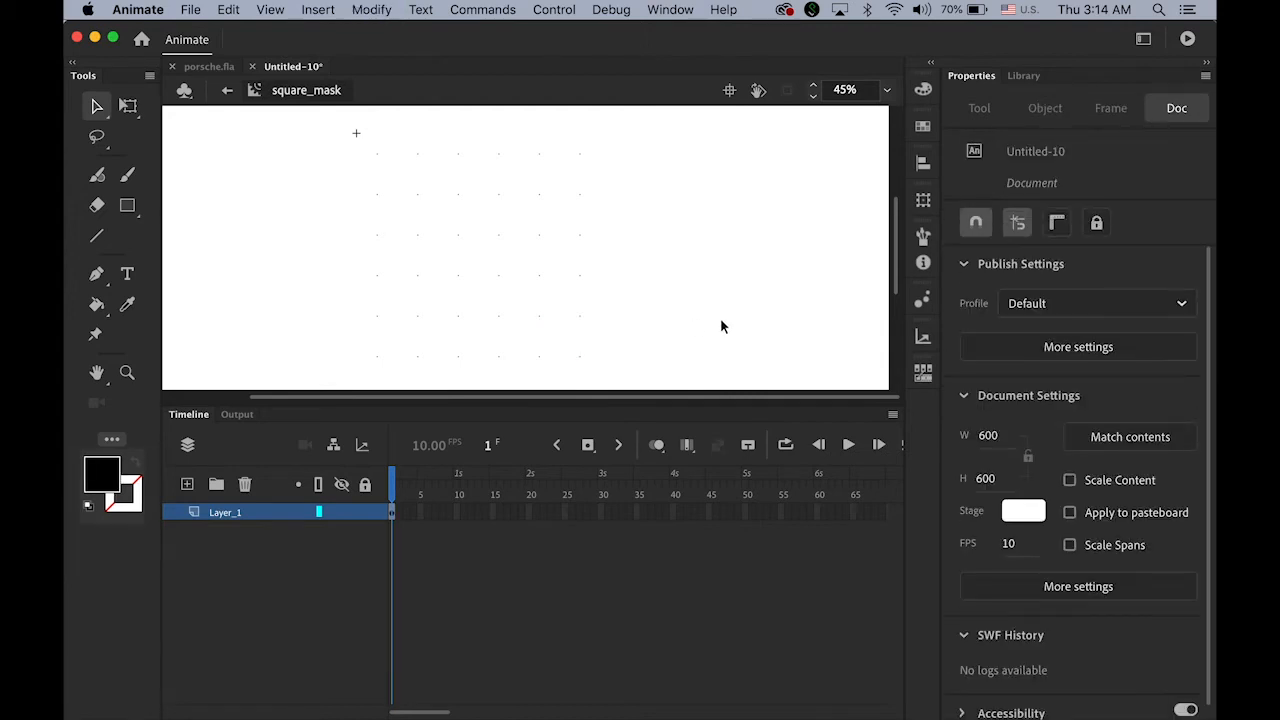
# - Distribute all groups and single squares of the grid to separate layers, and delete the emptied Layer_1
pyautogui.click(503, 238)
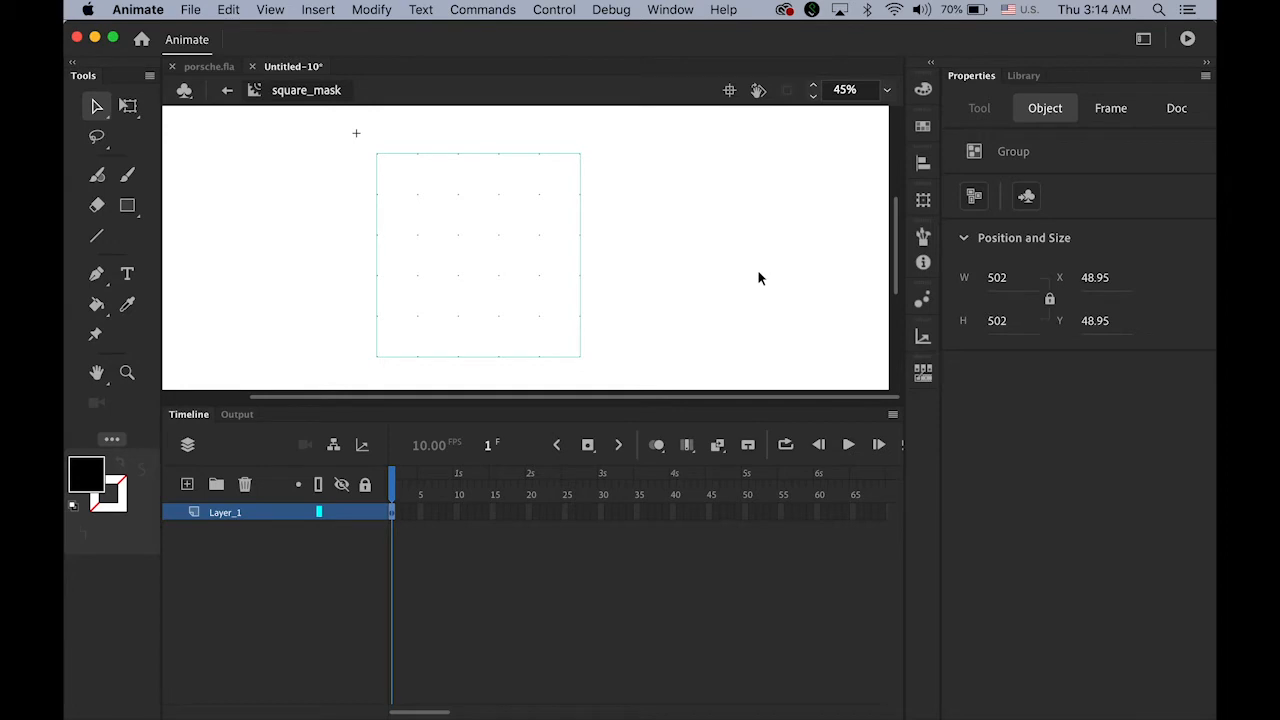
pyautogui.moveTo(326, 128); pyautogui.dragTo(647, 378)
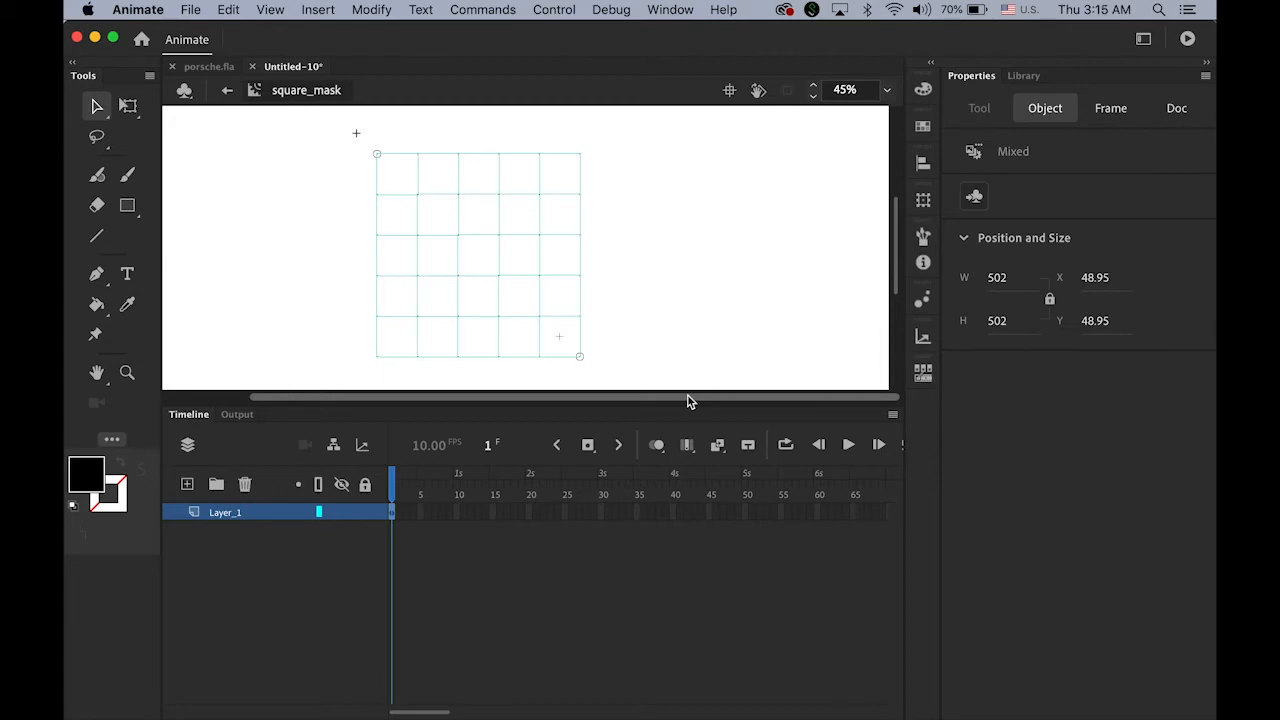
pyautogui.click(385, 9)
pyautogui.moveTo(405, 203)
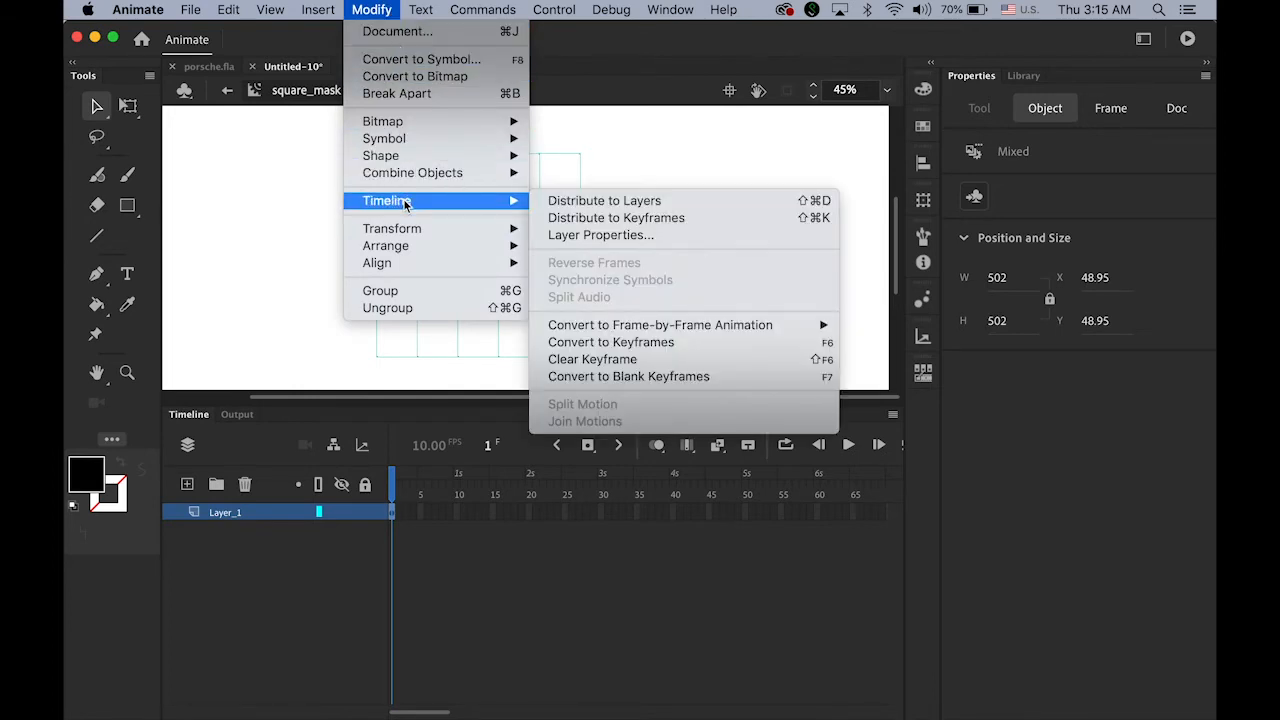
pyautogui.click(624, 205)
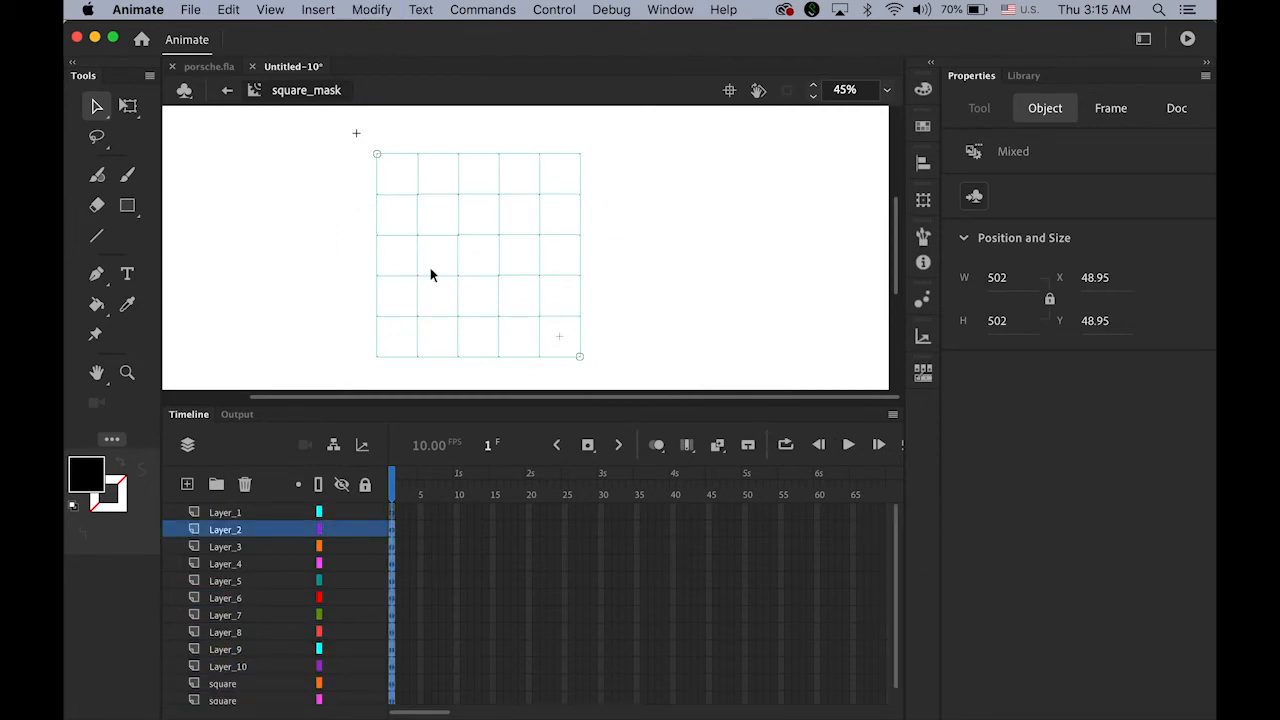
pyautogui.click(225, 516)
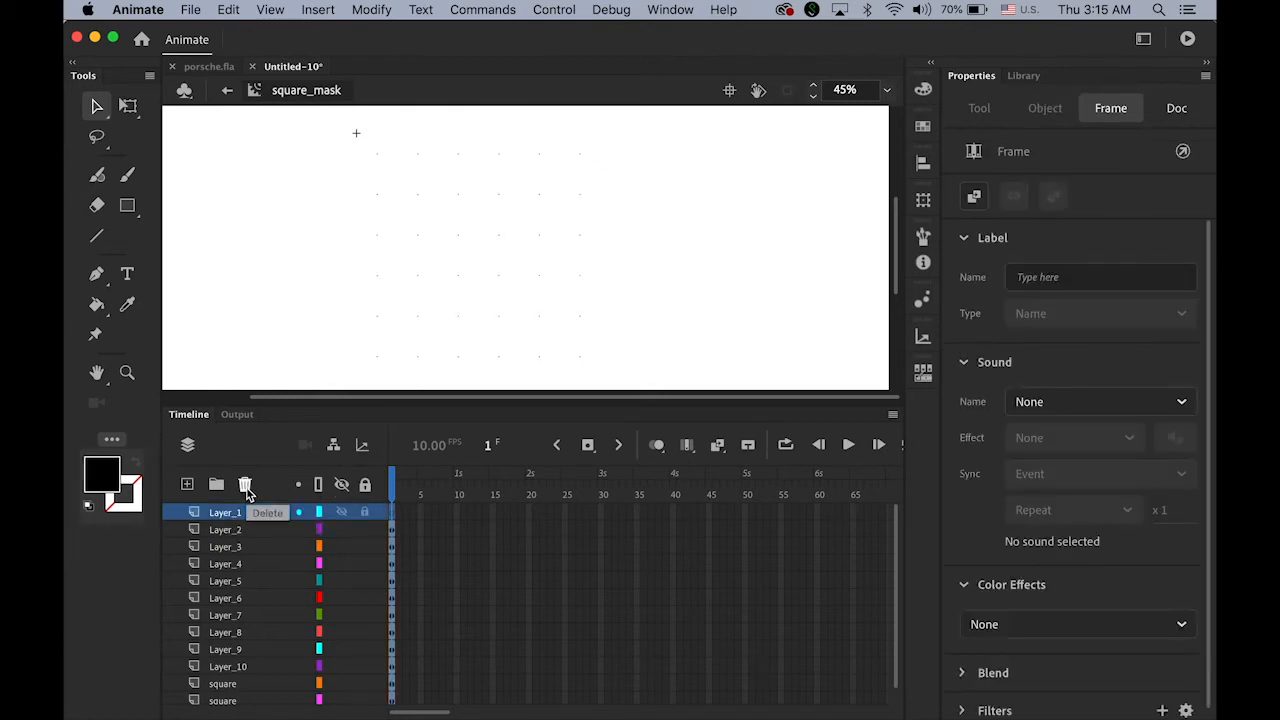
pyautogui.click(245, 485)
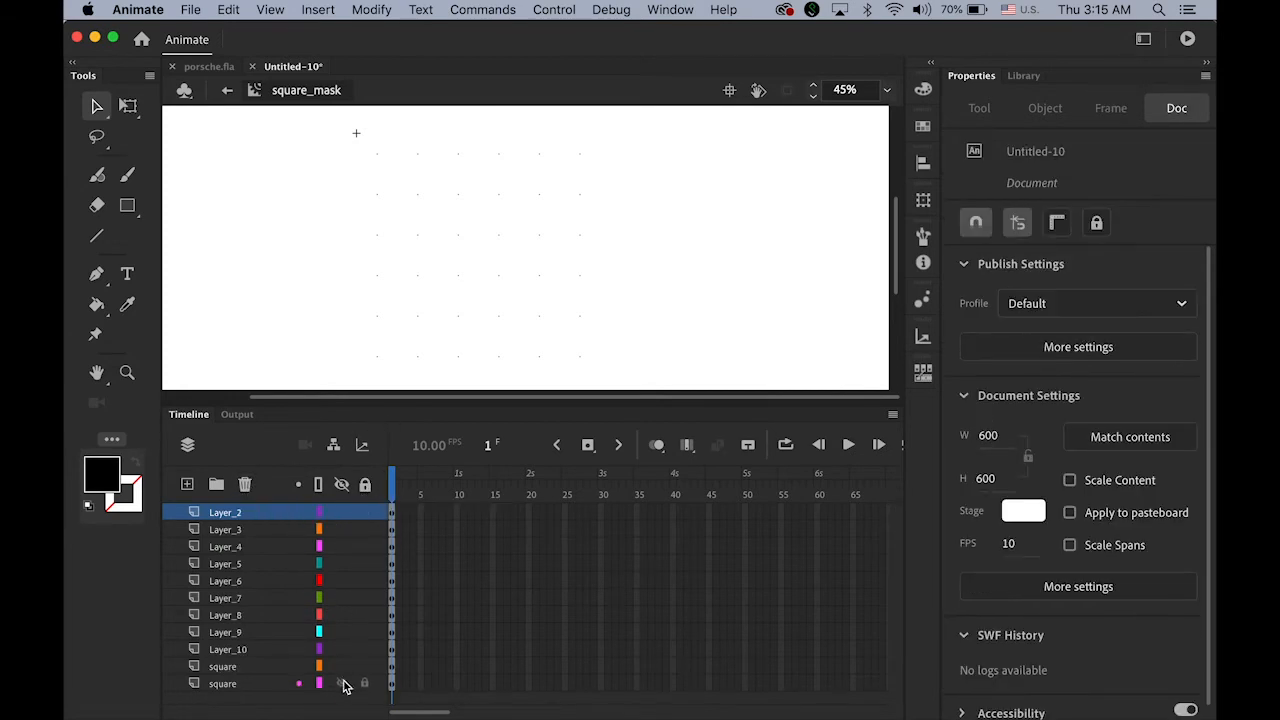
# - Move the layer holding the sixth row's last square to the top of the layer stack
pyautogui.click(222, 686)
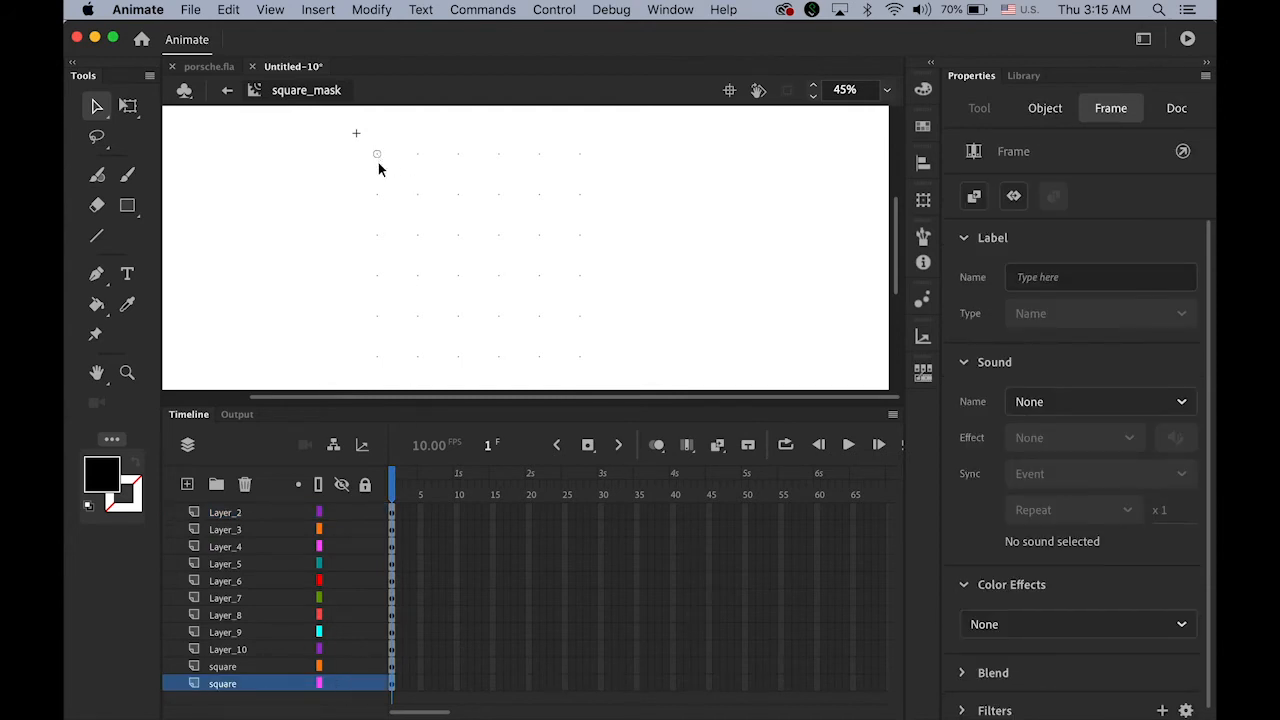
pyautogui.click(224, 668)
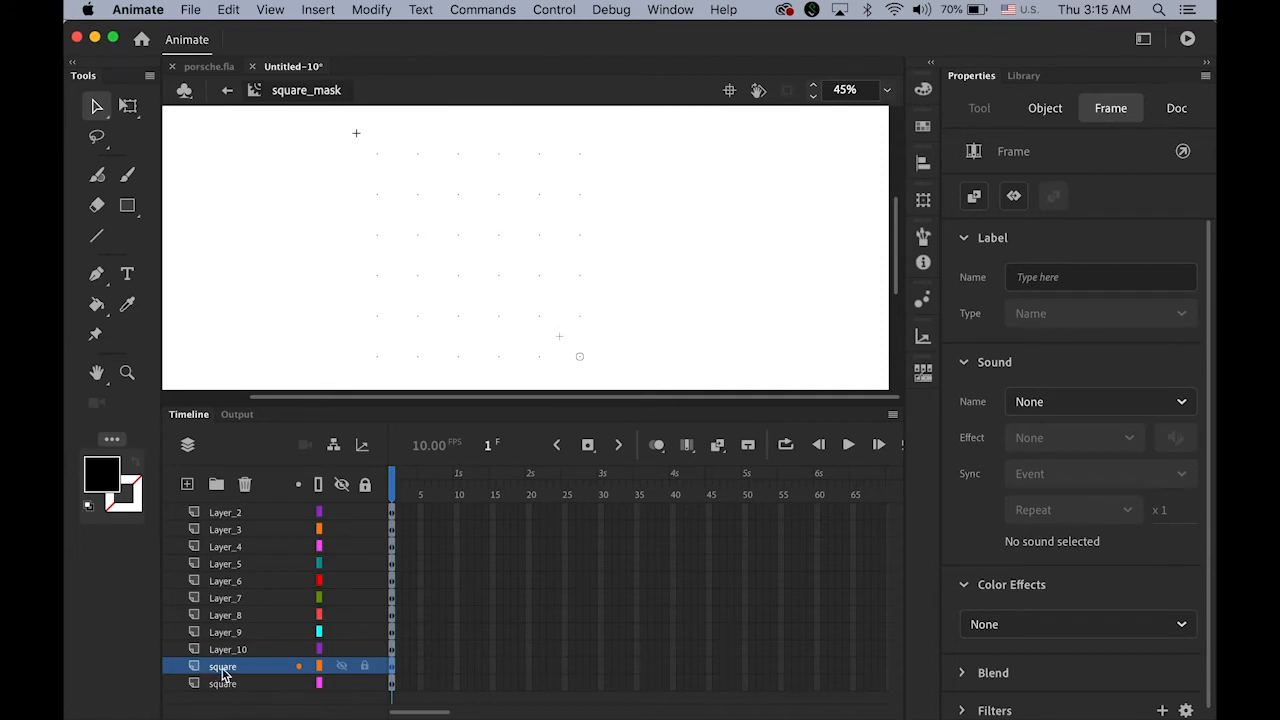
pyautogui.moveTo(222, 675); pyautogui.dragTo(234, 512)
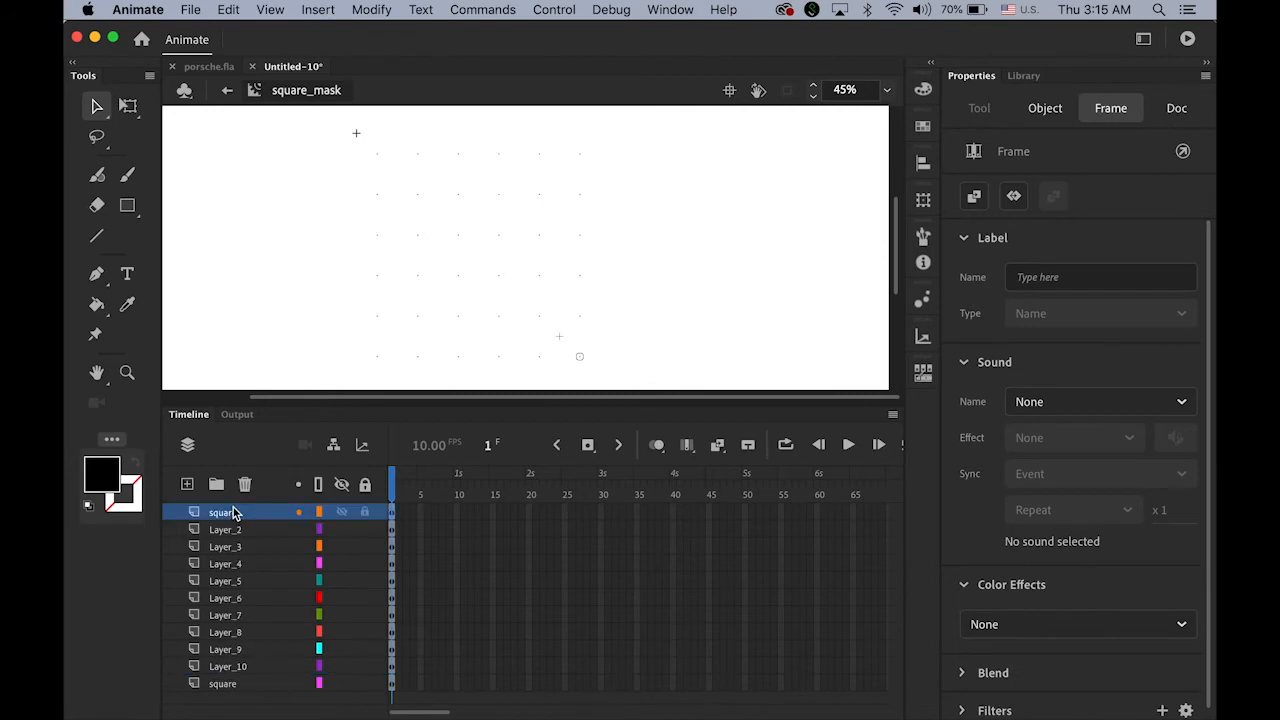
# - Examine each layer from the bottom of the stack upward to check the diagonal order of the squares
pyautogui.click(222, 686)
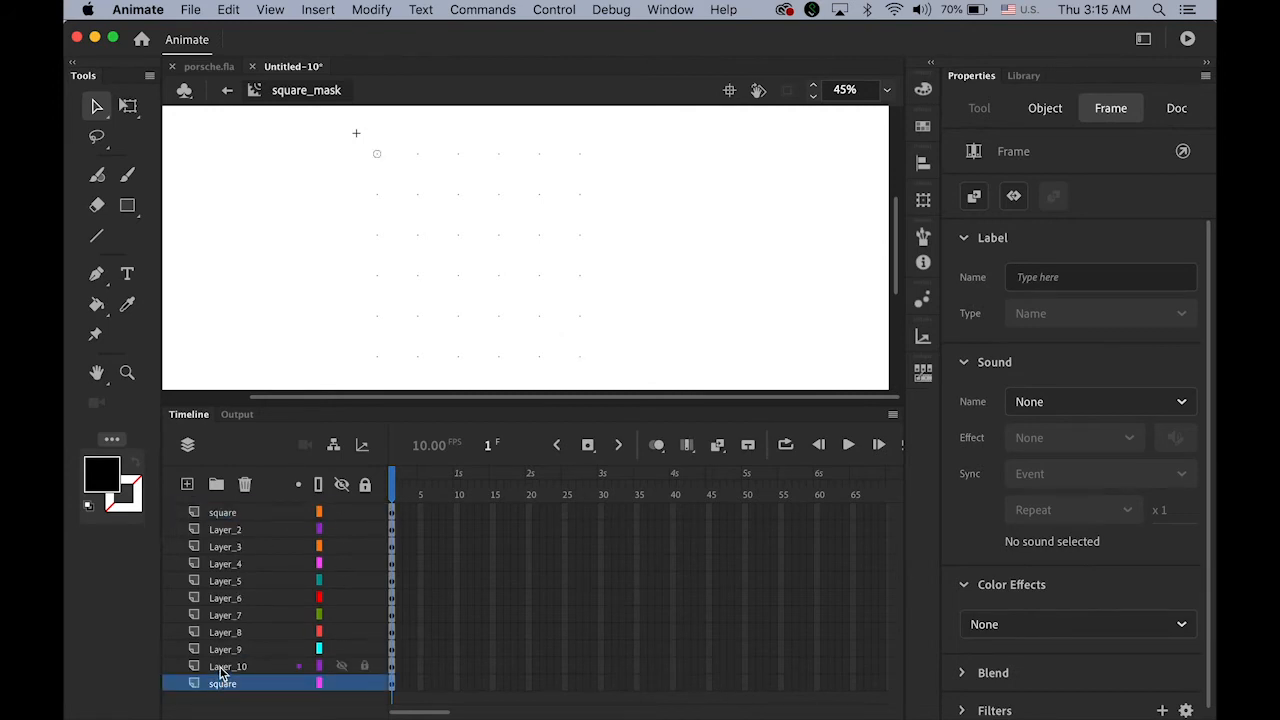
pyautogui.click(222, 672)
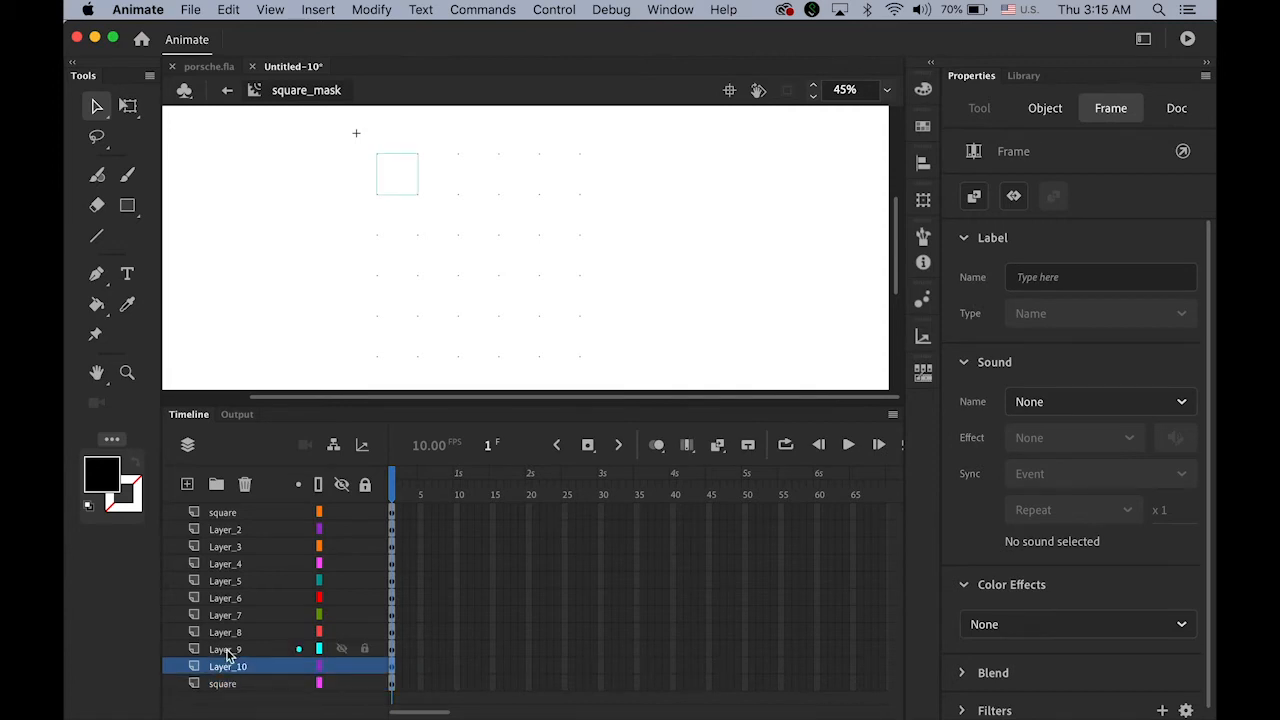
pyautogui.click(229, 650)
pyautogui.click(229, 633)
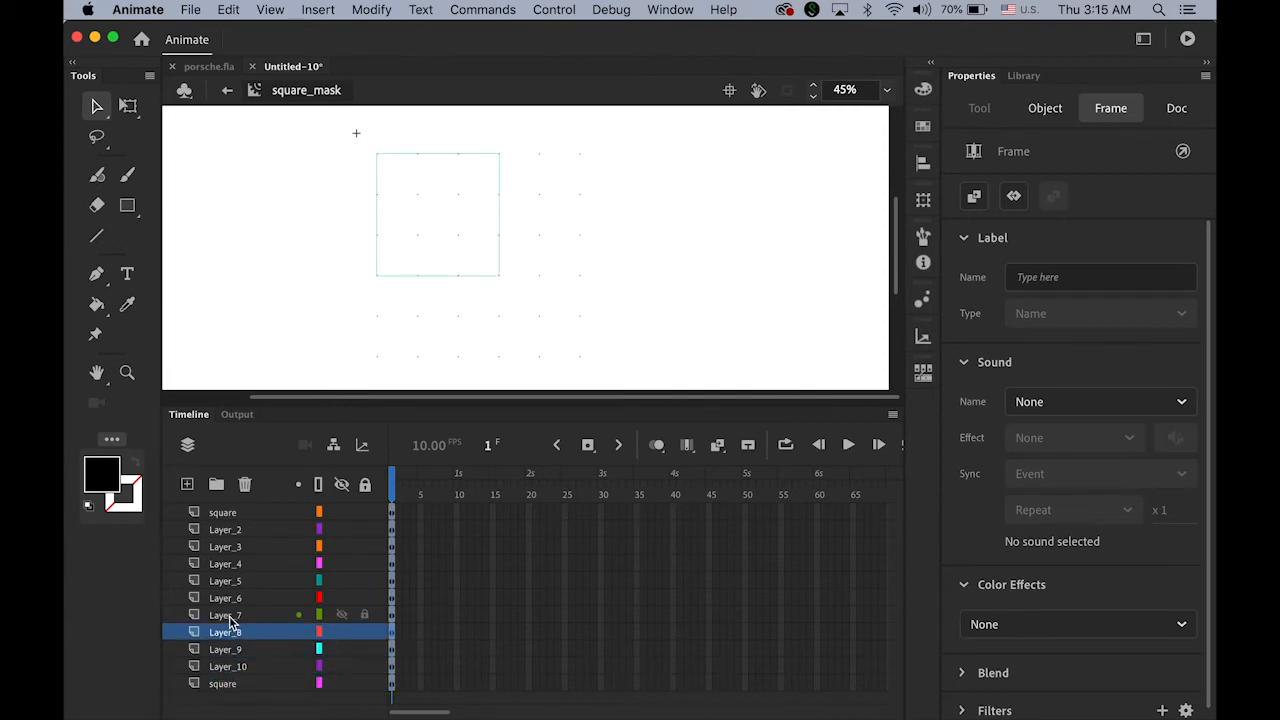
pyautogui.click(230, 616)
pyautogui.click(225, 600)
pyautogui.click(226, 583)
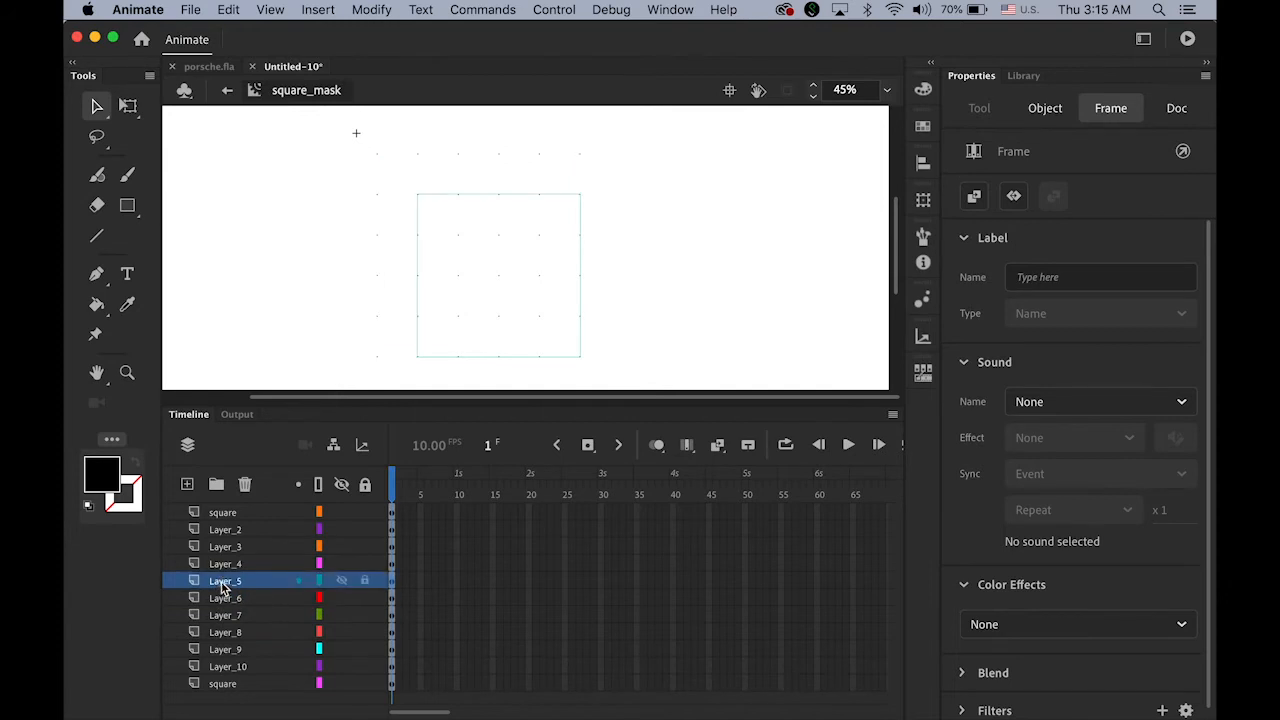
pyautogui.click(226, 566)
pyautogui.click(225, 549)
pyautogui.click(227, 532)
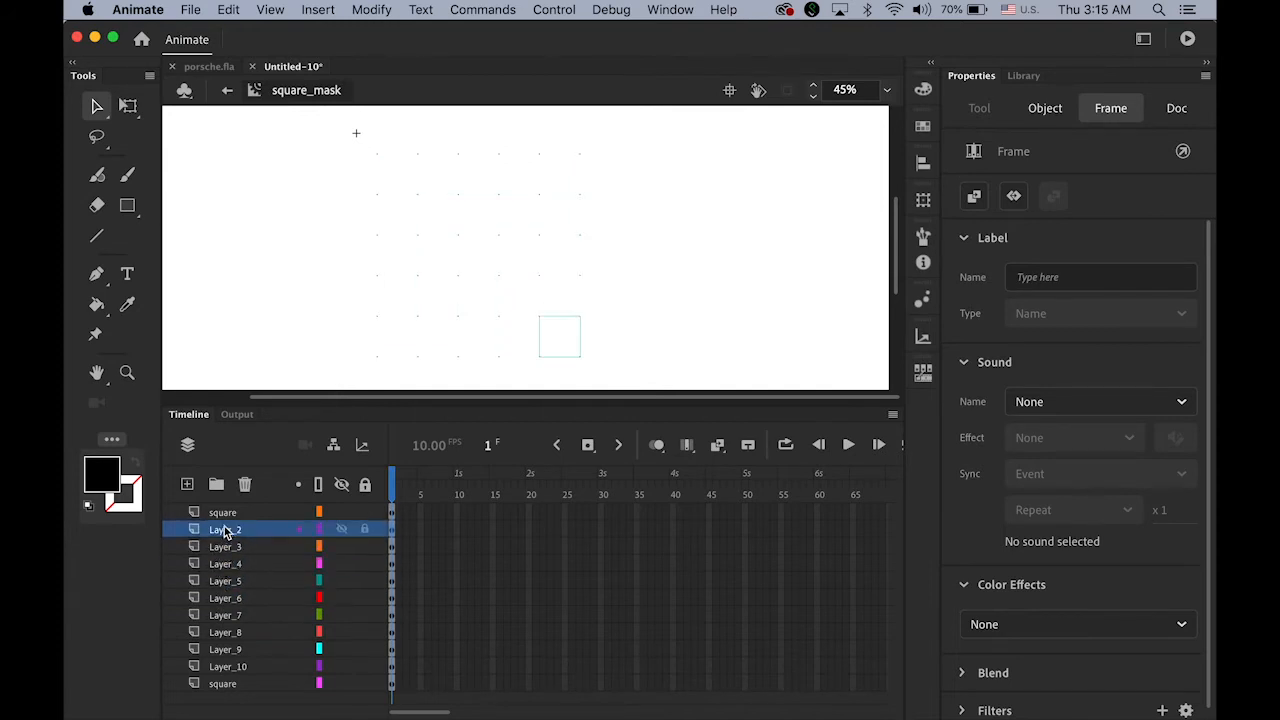
pyautogui.click(230, 514)
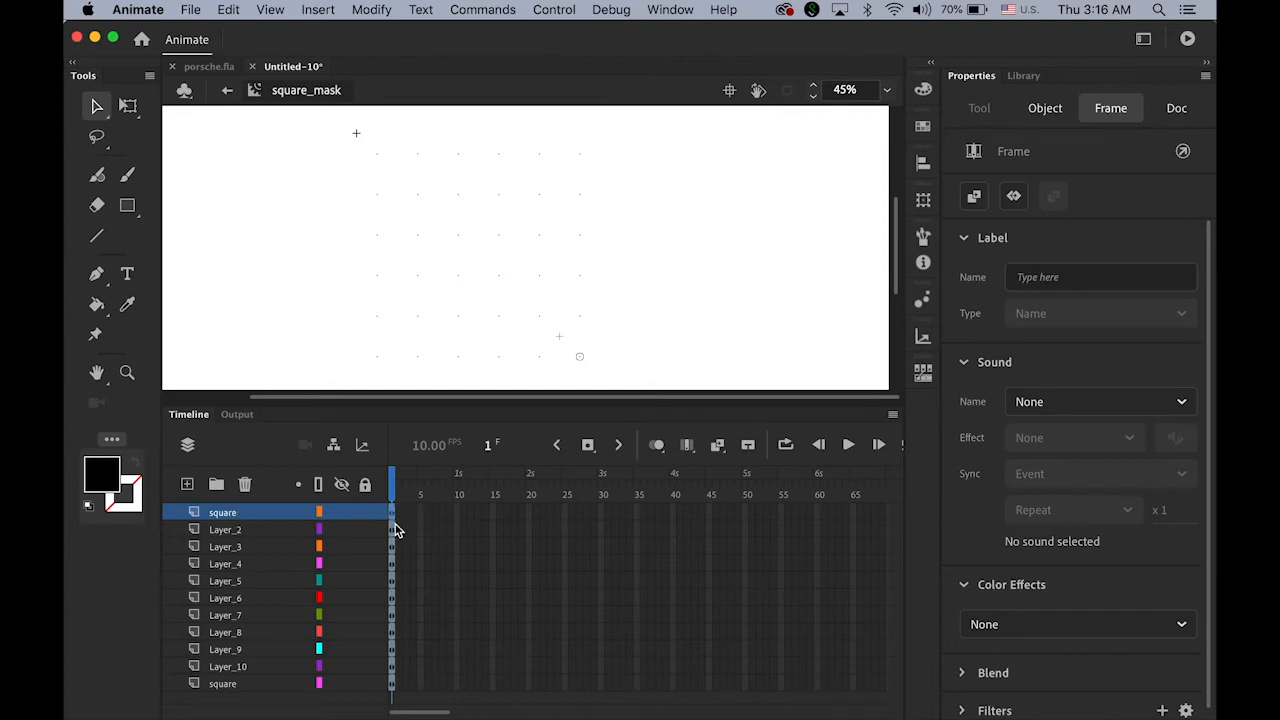
# - Create classic tweens on all layers from frame 1 and insert keyframes on them at frame 10
pyautogui.click(393, 686)
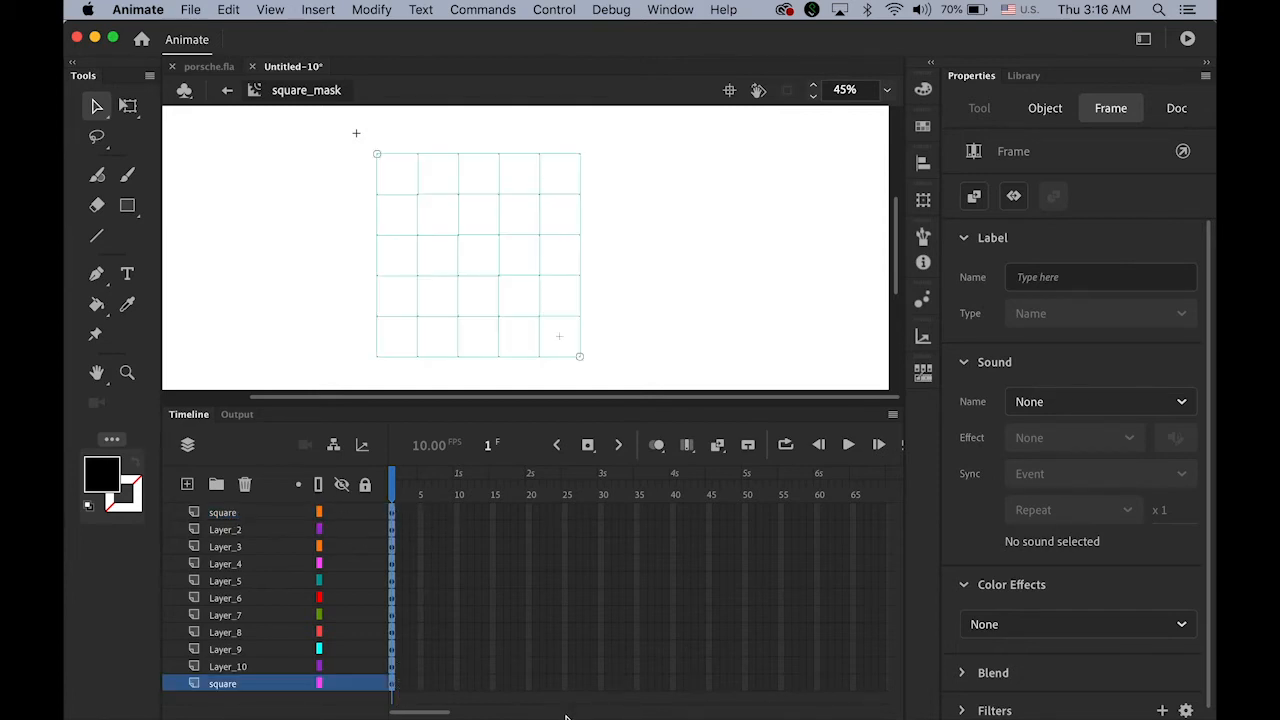
pyautogui.click(318, 9)
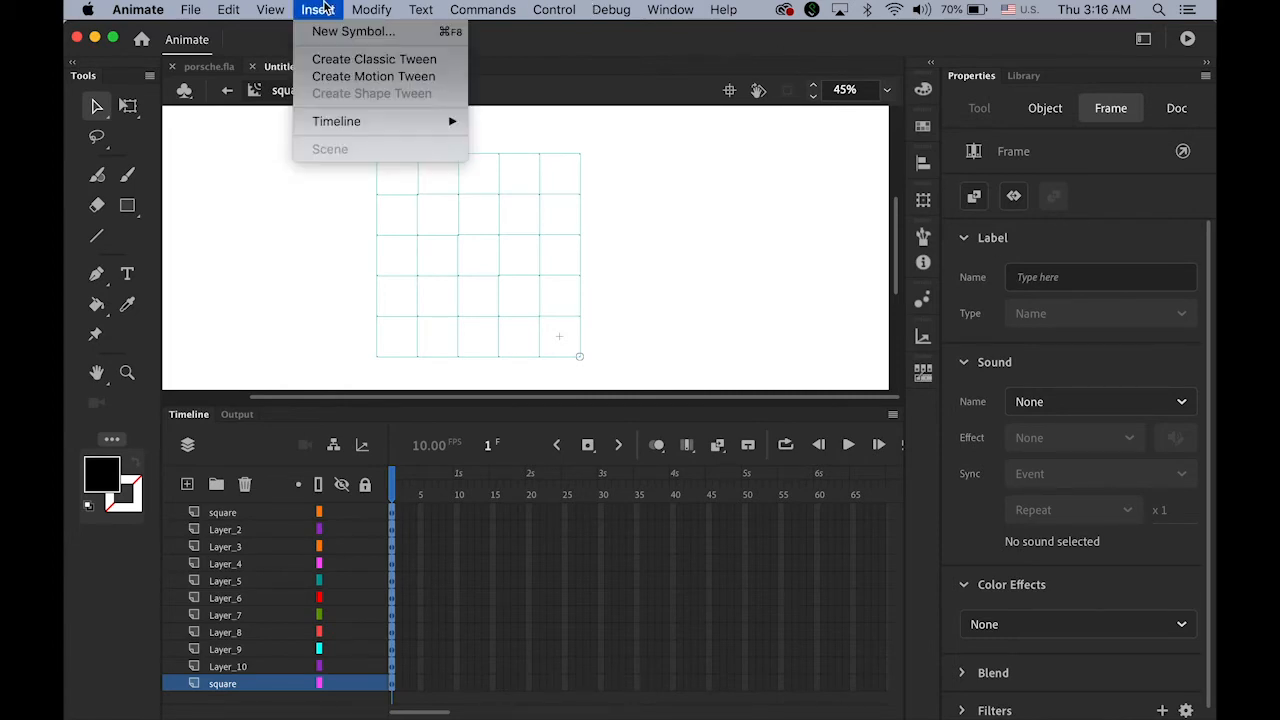
pyautogui.click(338, 66)
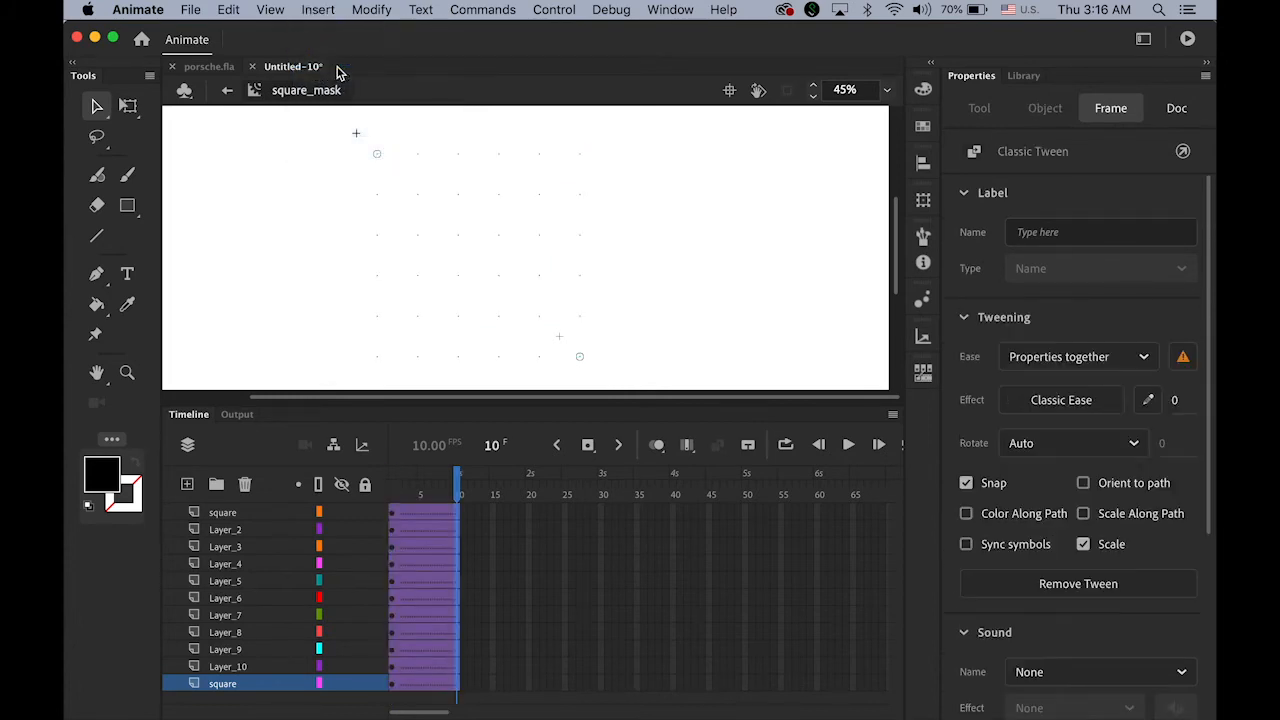
pyautogui.click(588, 446)
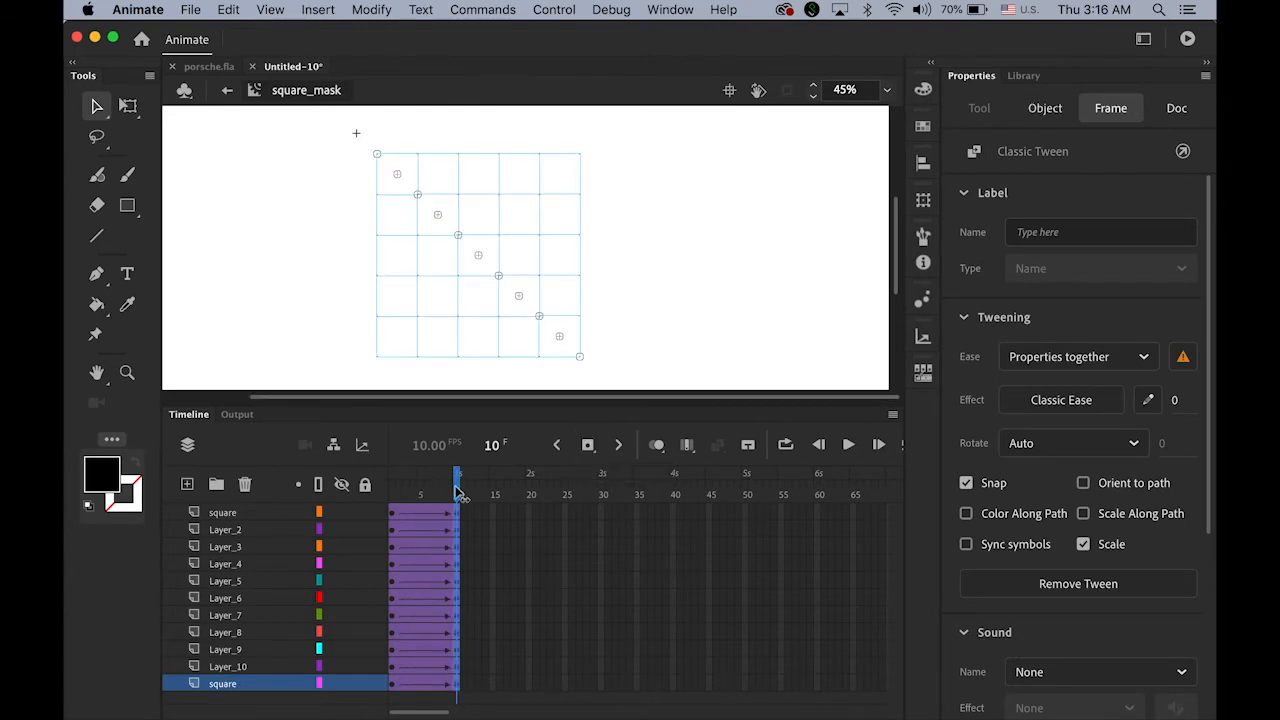
# - Return the playhead to frame 1 and set the document's frame rate to 24 fps
pyautogui.moveTo(458, 490); pyautogui.dragTo(385, 497)
pyautogui.click(385, 497)
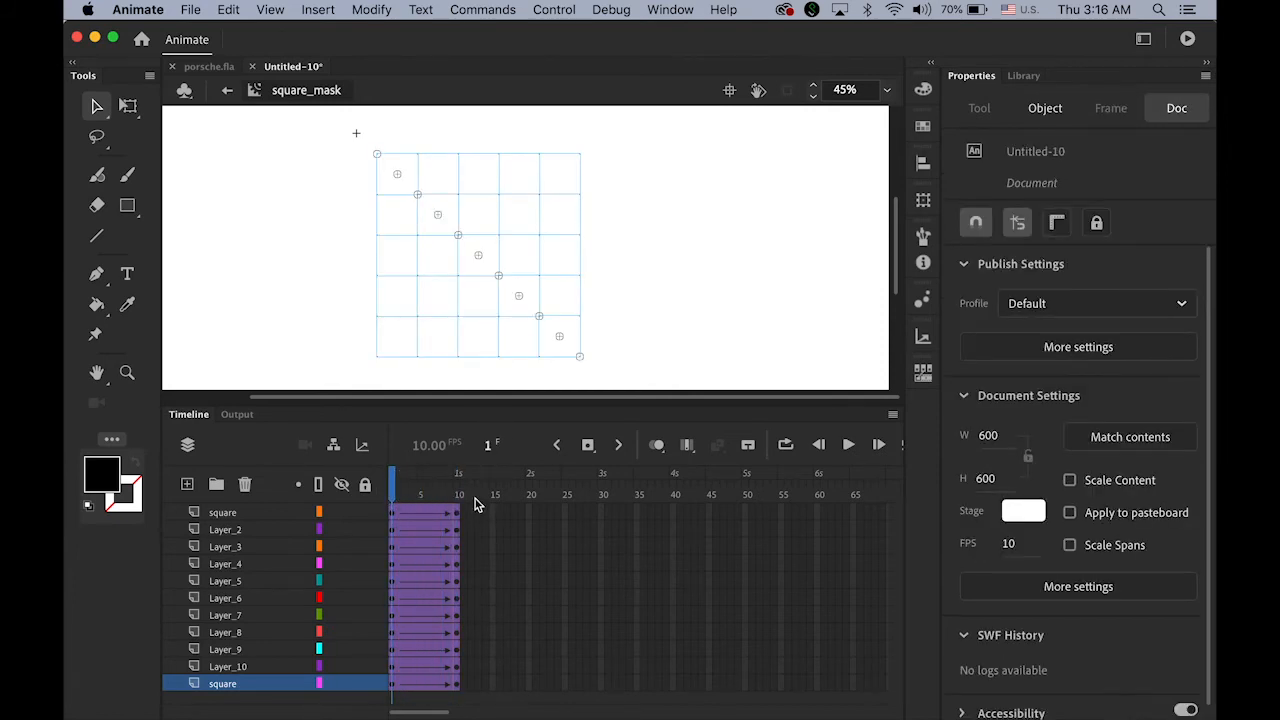
pyautogui.click(1010, 545)
pyautogui.write('24')
pyautogui.press('Return')
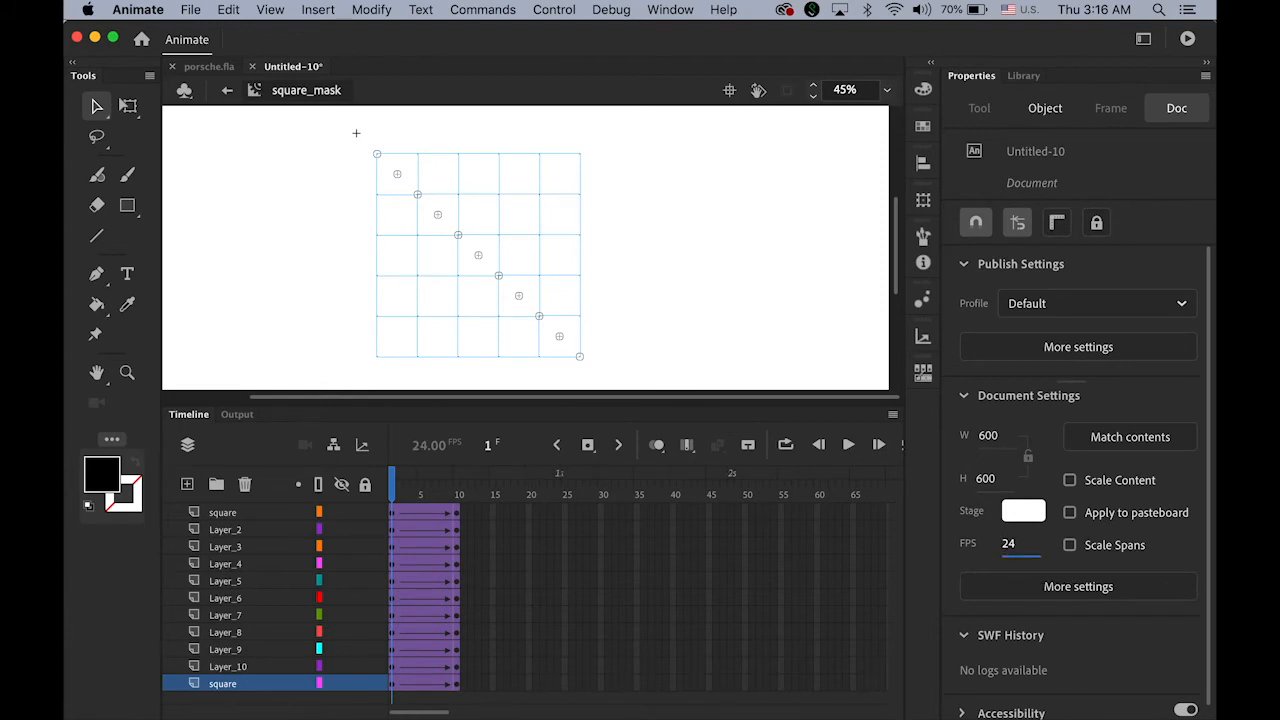
# - Shift the tweens of Layer_10, Layer_9, Layer_8 and Layer_7 to start at frames 6, 11, 16 and 21 respectively
pyautogui.click(212, 687)
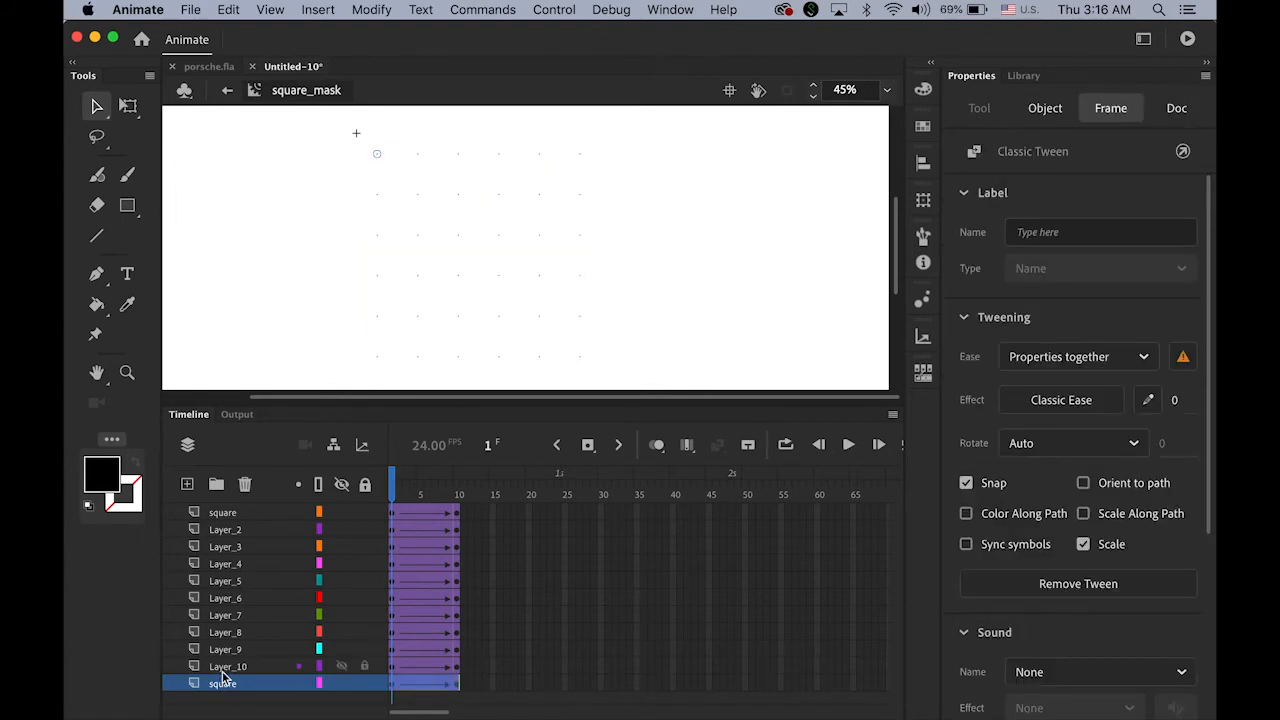
pyautogui.click(222, 672)
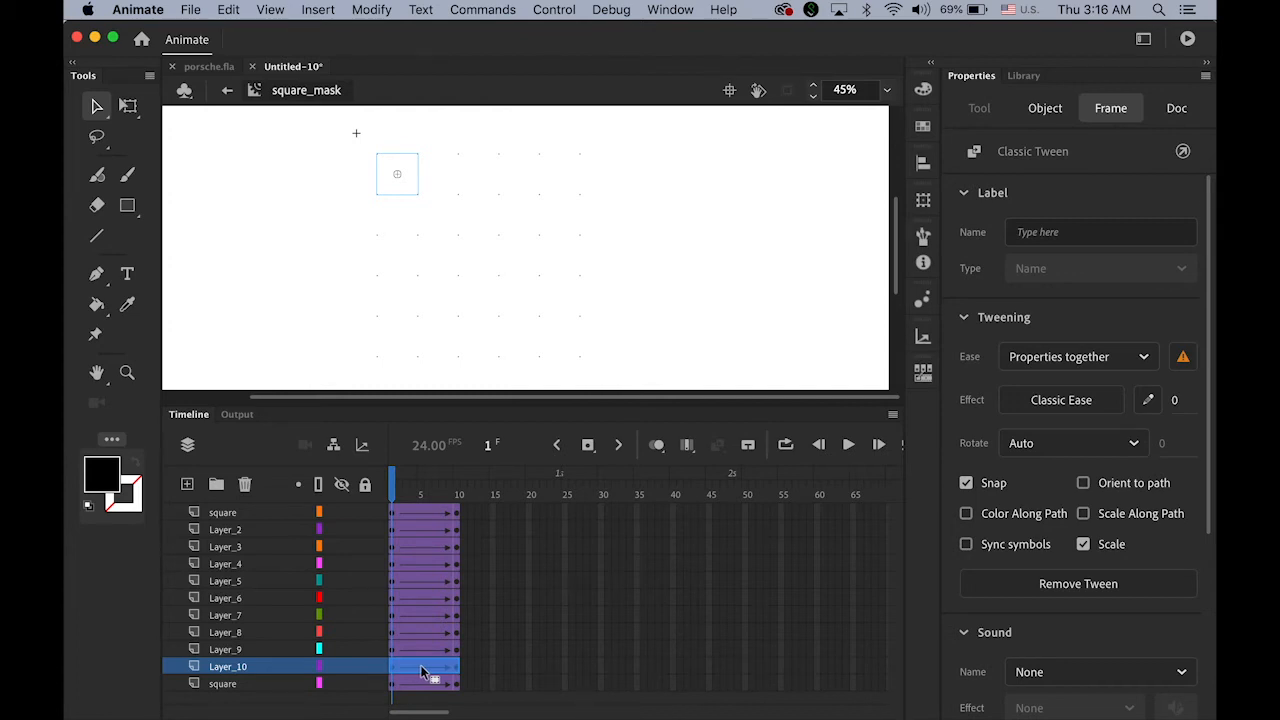
pyautogui.moveTo(421, 672); pyautogui.dragTo(460, 671)
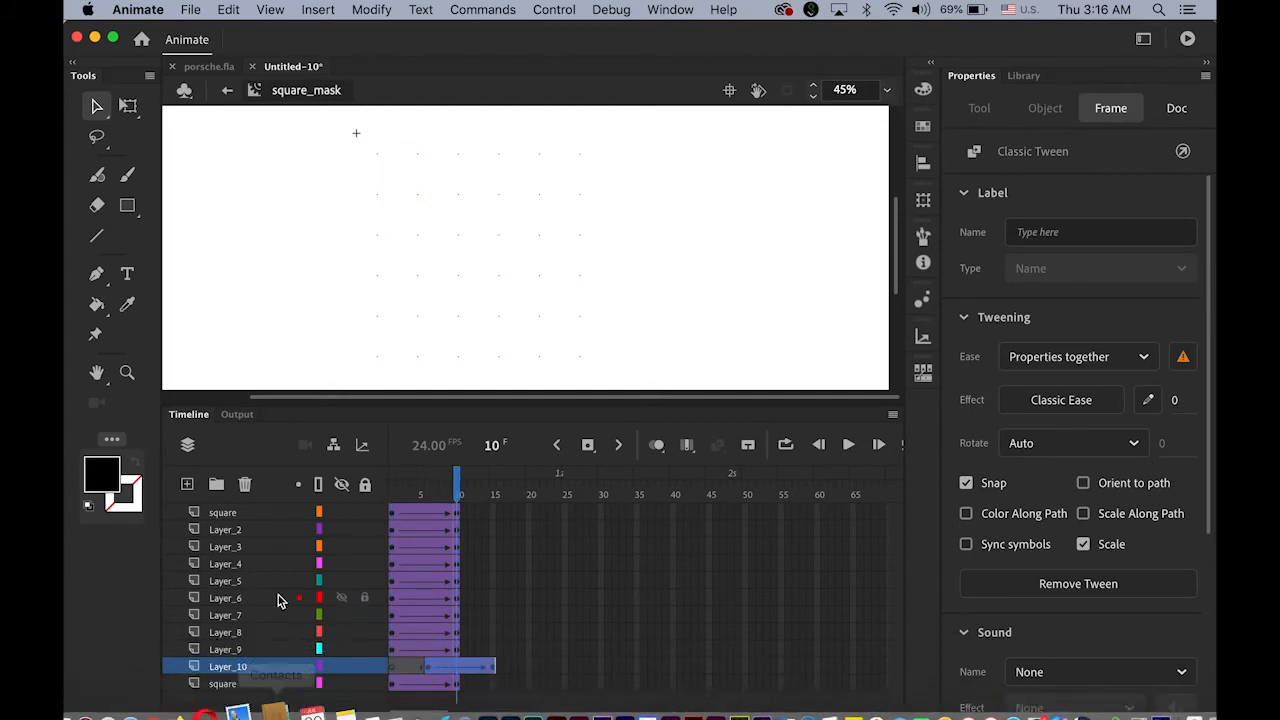
pyautogui.click(225, 649)
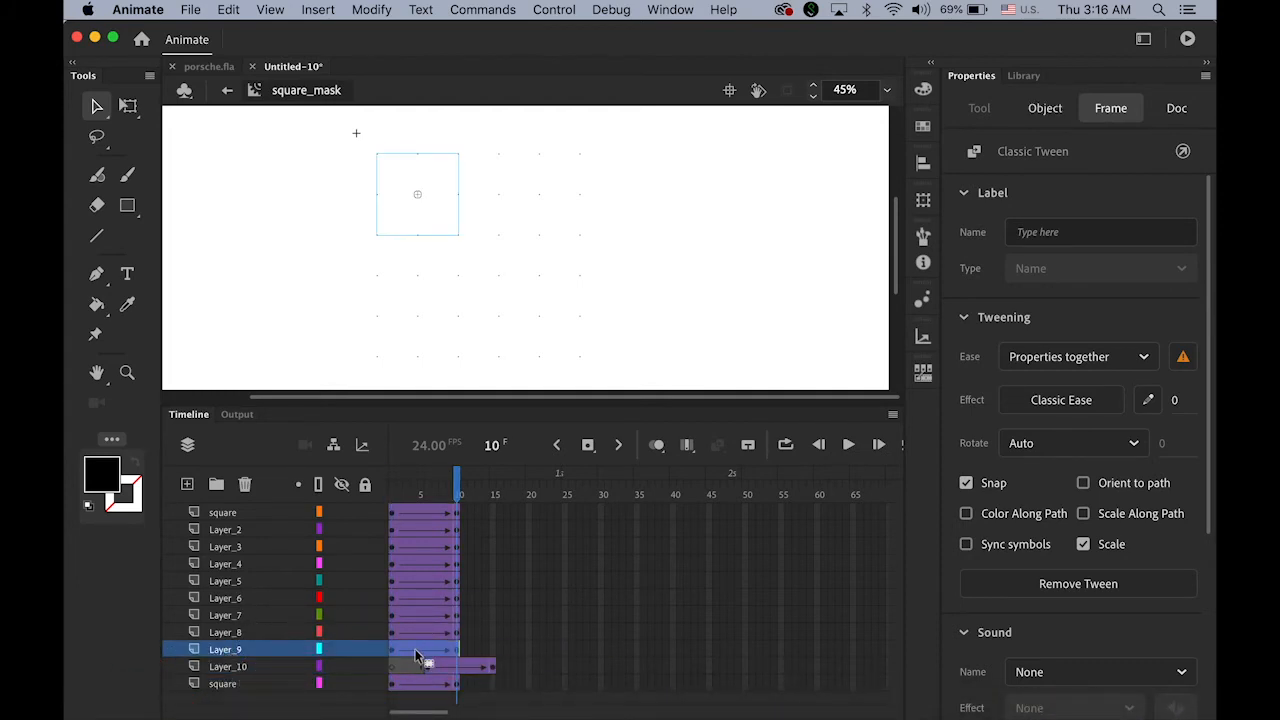
pyautogui.moveTo(415, 649); pyautogui.dragTo(489, 651)
pyautogui.click(249, 634)
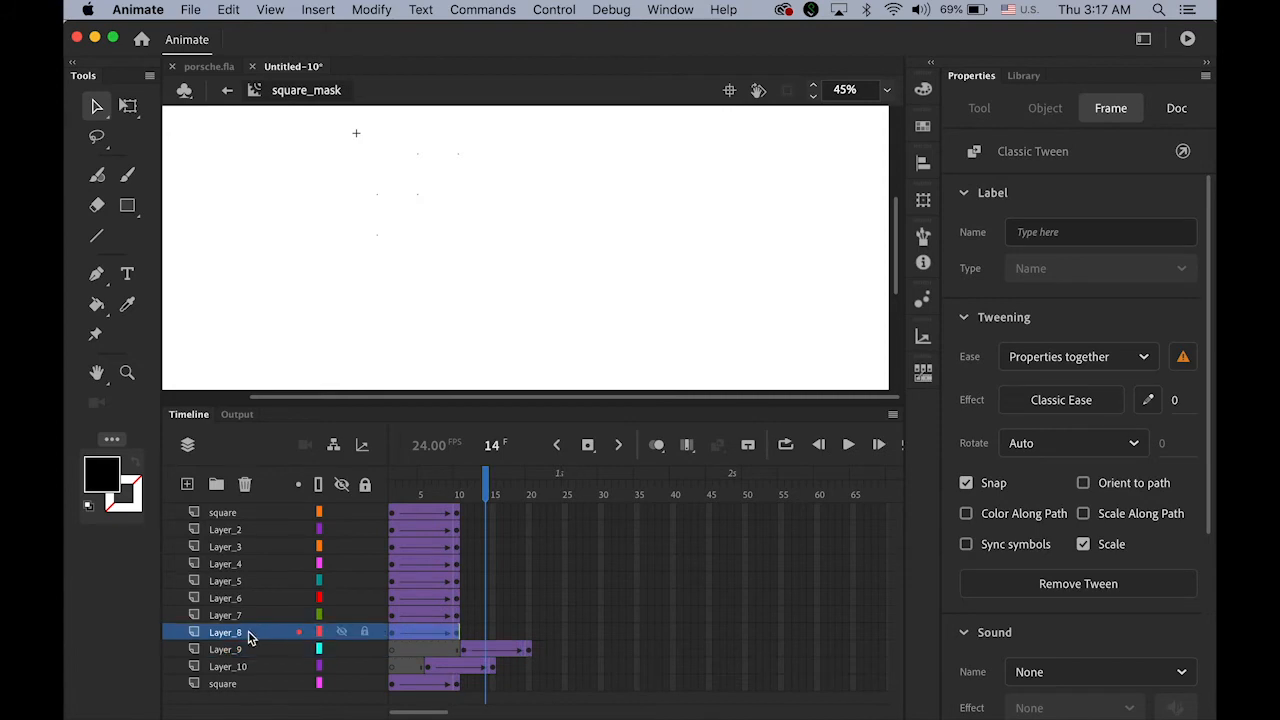
pyautogui.moveTo(416, 633); pyautogui.dragTo(566, 626)
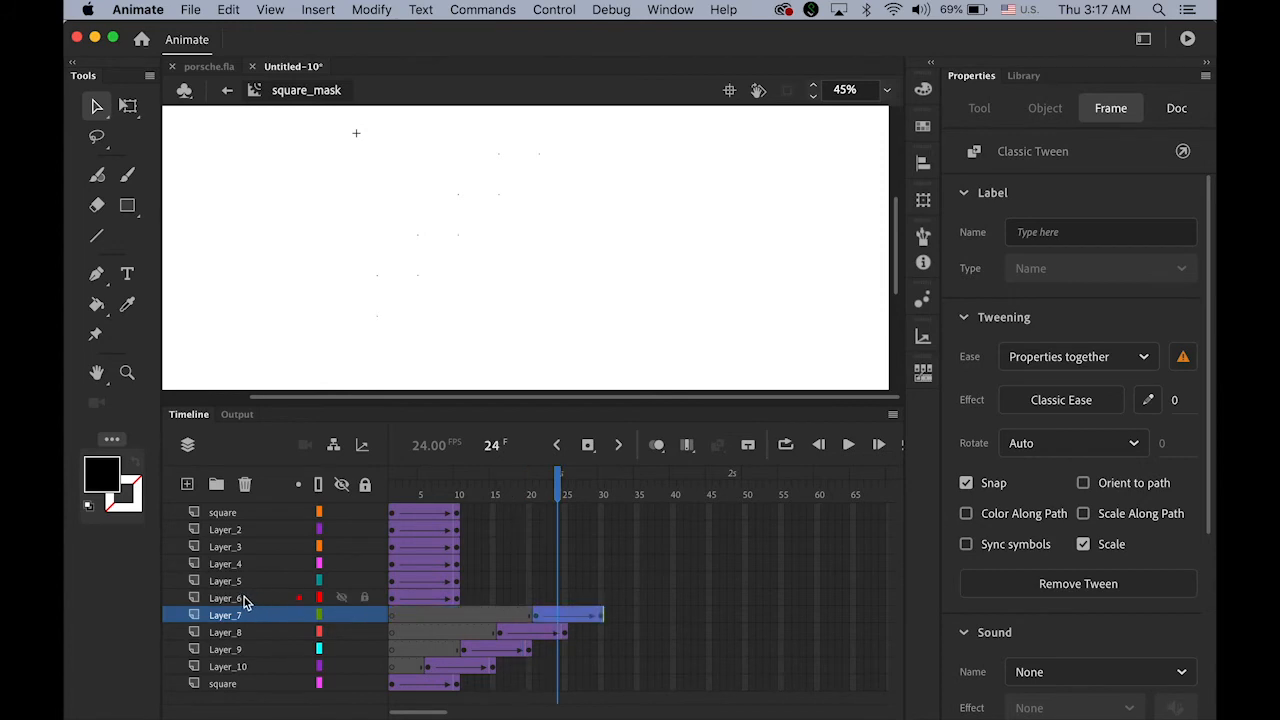
# - Shift the tweens of Layer_6, Layer_5 and Layer_4 to start at frames 26, 31 and 36 respectively
pyautogui.click(245, 598)
pyautogui.moveTo(398, 600); pyautogui.dragTo(613, 600)
pyautogui.click(230, 582)
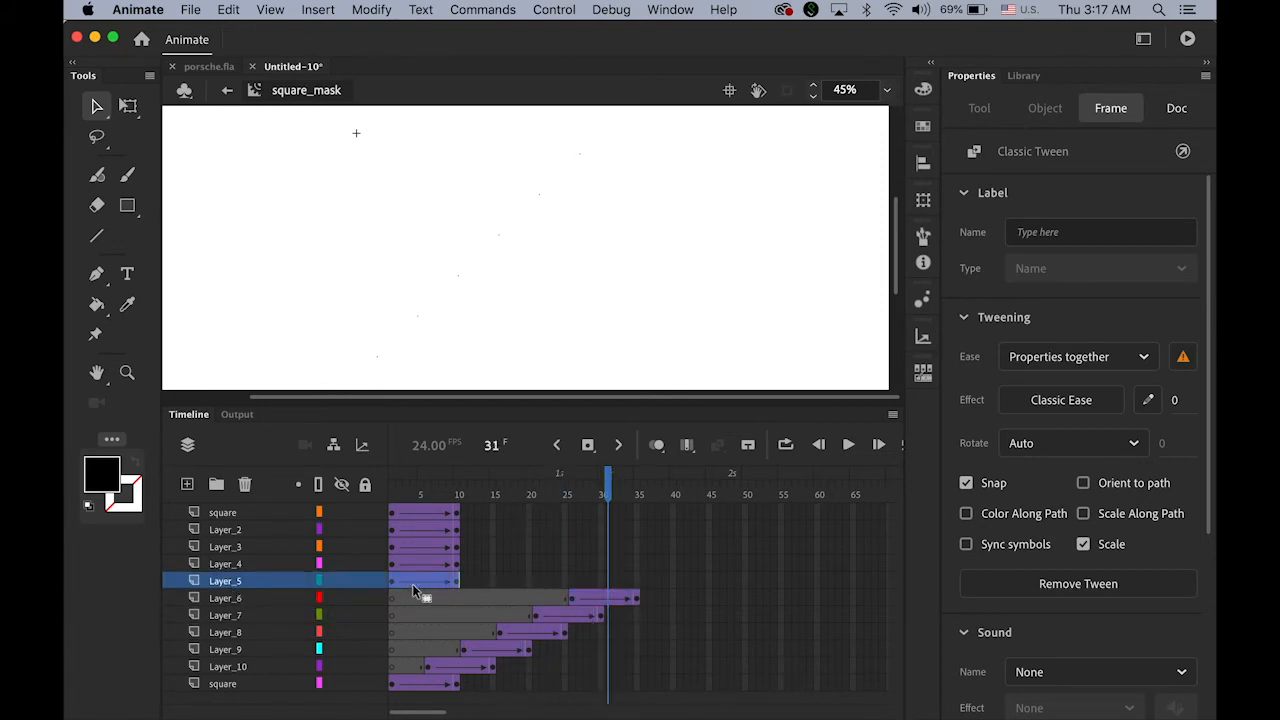
pyautogui.moveTo(413, 584); pyautogui.dragTo(636, 597)
pyautogui.click(229, 566)
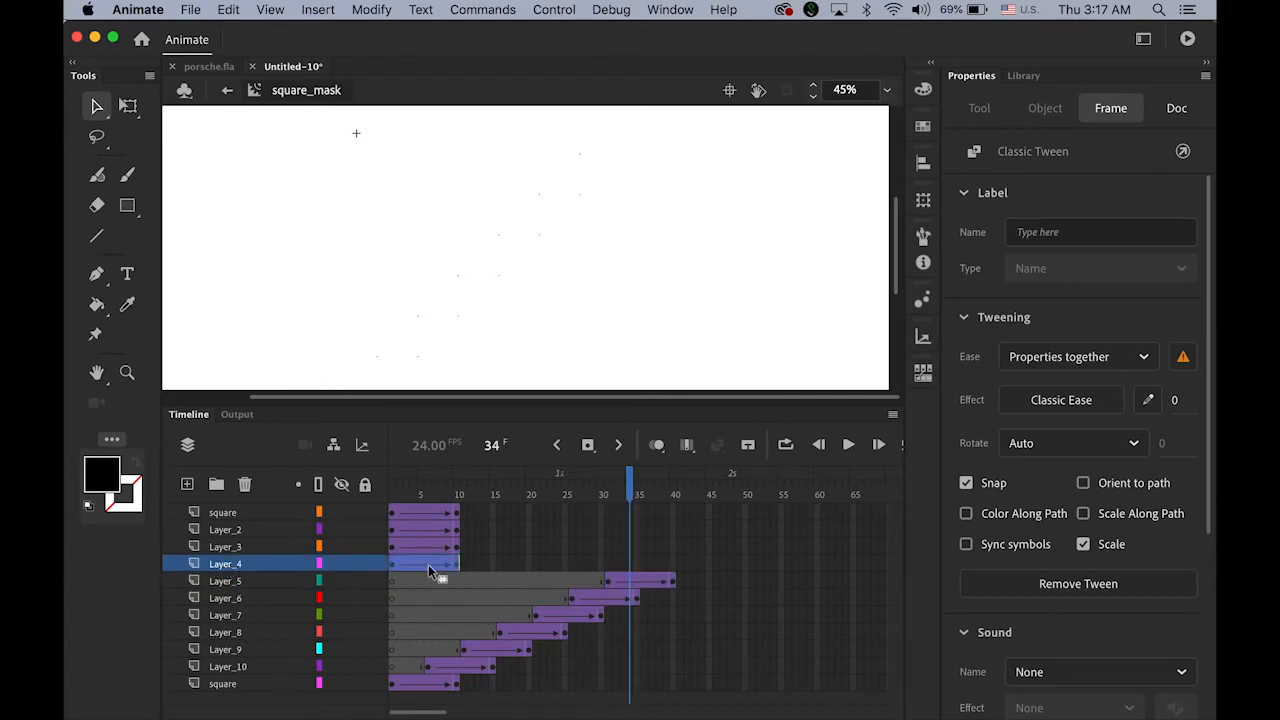
pyautogui.moveTo(429, 568); pyautogui.dragTo(684, 578)
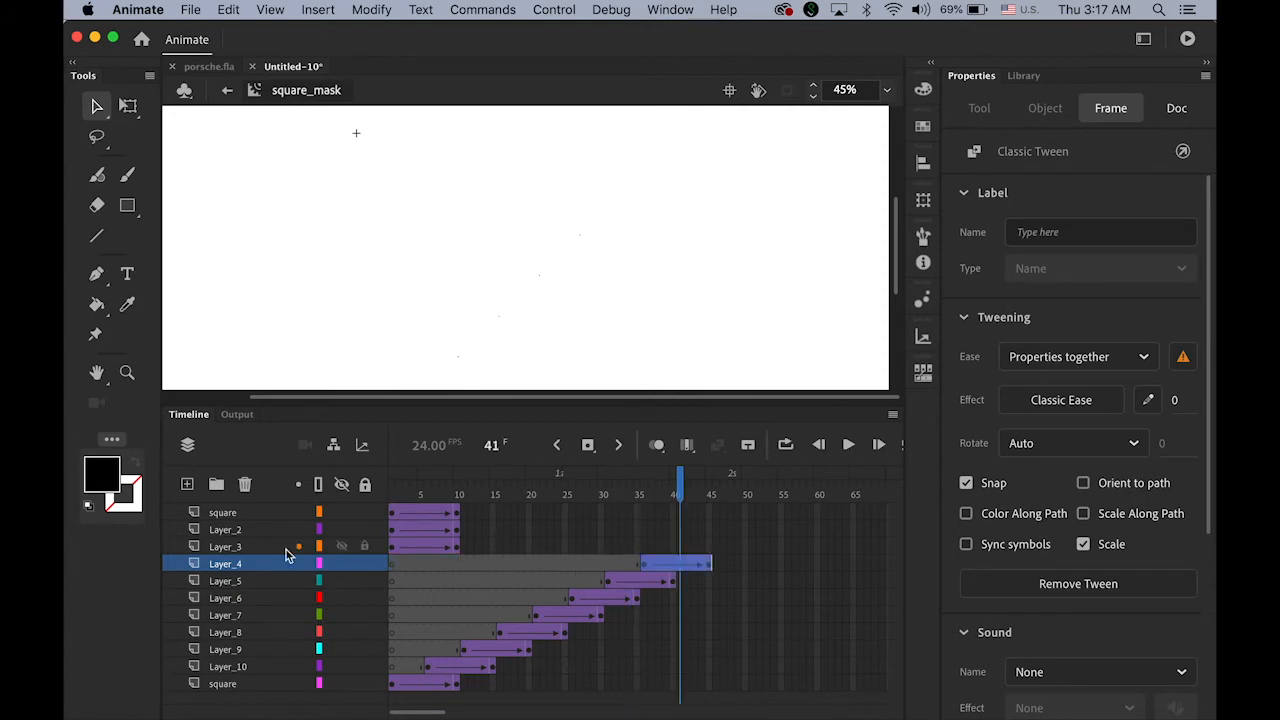
# - Shift the tweens of Layer_3, Layer_2 and the topmost square layer to start at frames 41, 46 and 51 respectively
pyautogui.click(226, 547)
pyautogui.moveTo(419, 544); pyautogui.dragTo(713, 557)
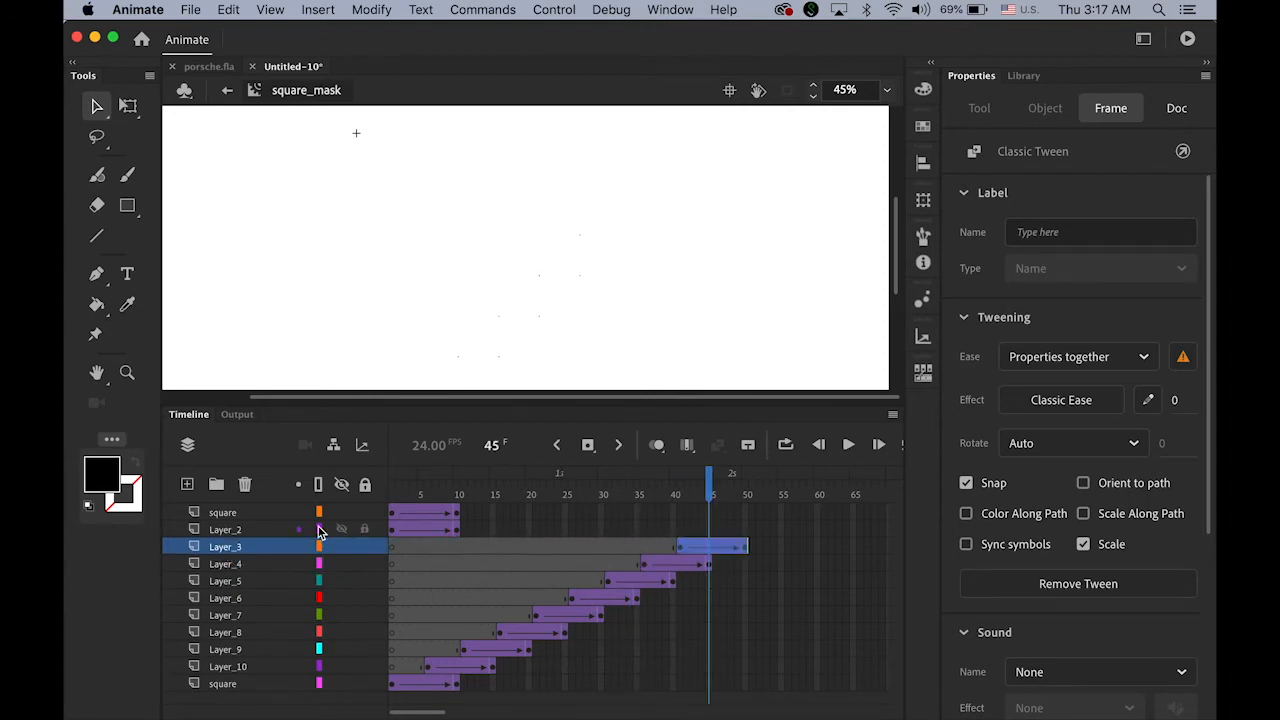
pyautogui.click(240, 530)
pyautogui.moveTo(421, 533); pyautogui.dragTo(740, 546)
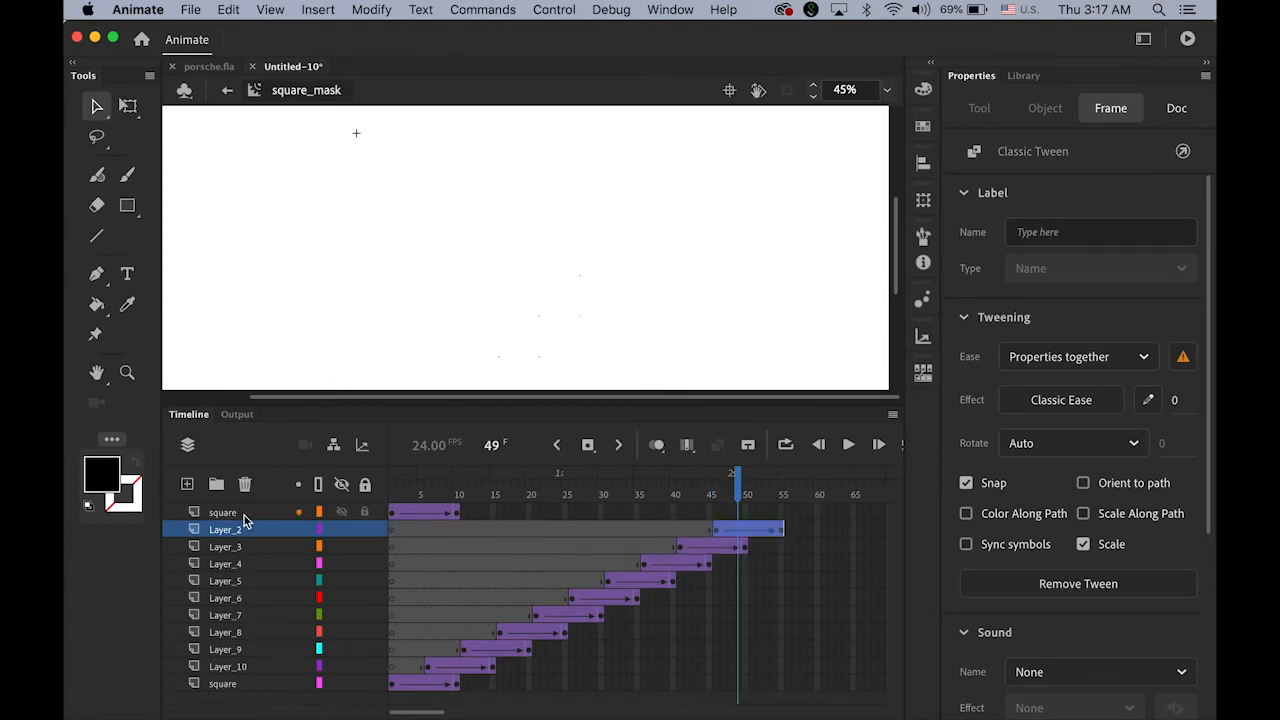
pyautogui.click(240, 512)
pyautogui.moveTo(440, 513); pyautogui.dragTo(790, 513)
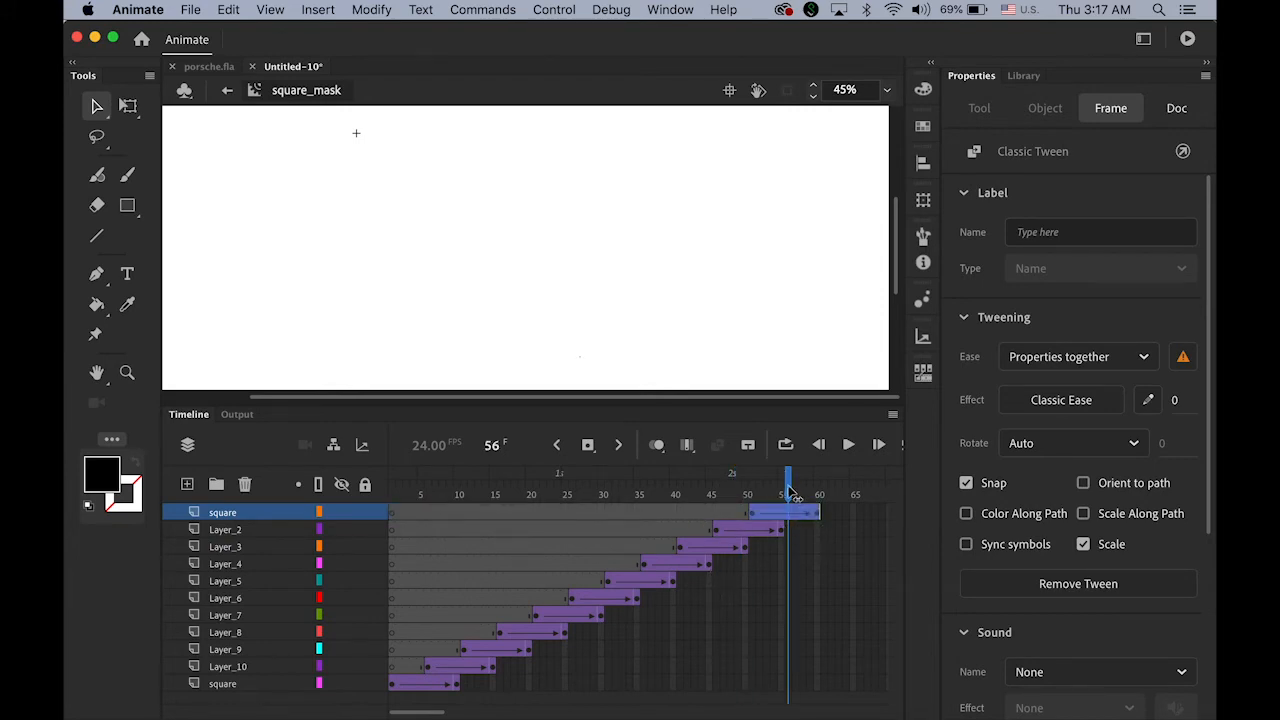
# - Move the playhead to frame 60 and insert keyframes there on every layer below the topmost square layer
pyautogui.click(716, 494)
pyautogui.moveTo(668, 498); pyautogui.dragTo(819, 537)
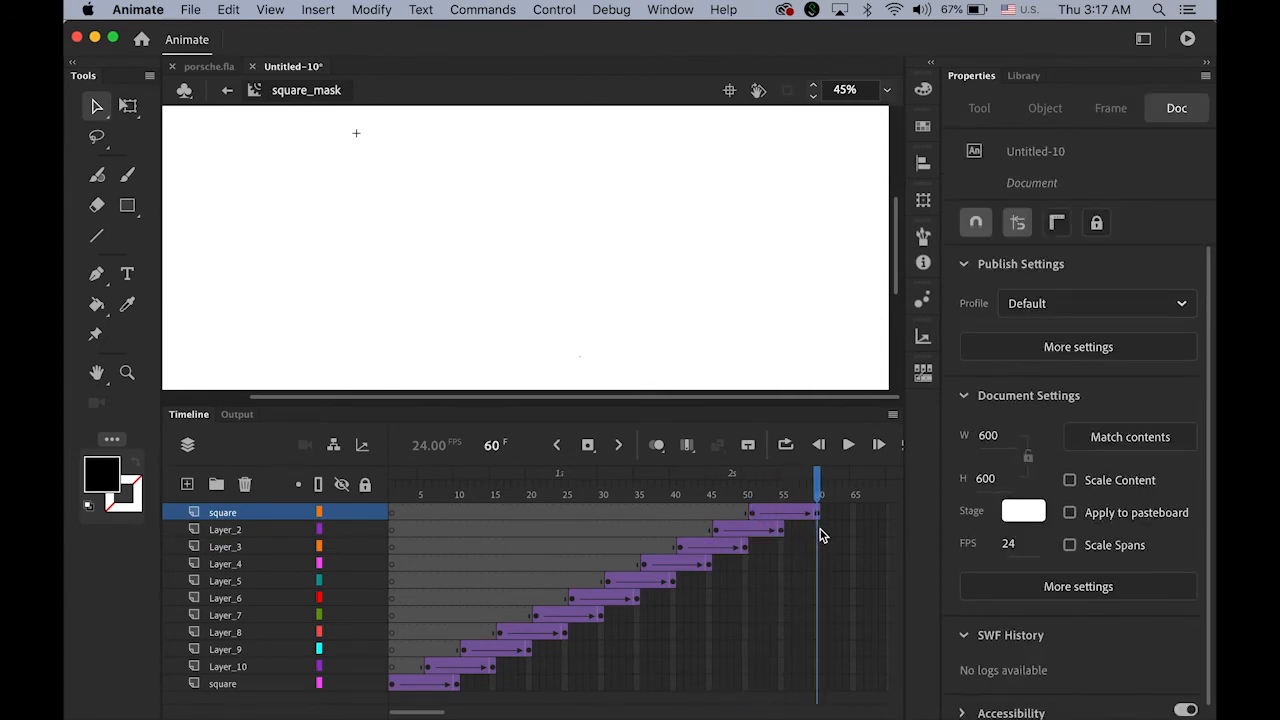
pyautogui.click(820, 529)
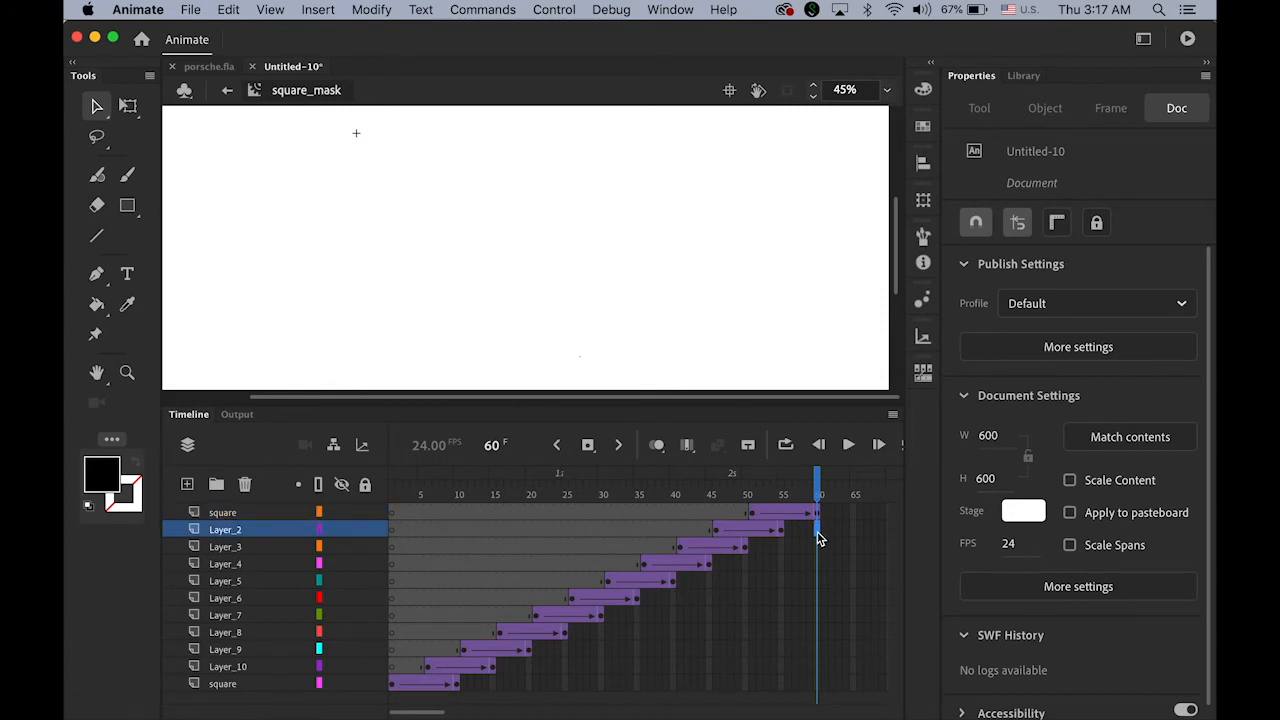
pyautogui.keyDown('shift'); pyautogui.click(817, 688); pyautogui.keyUp('shift')
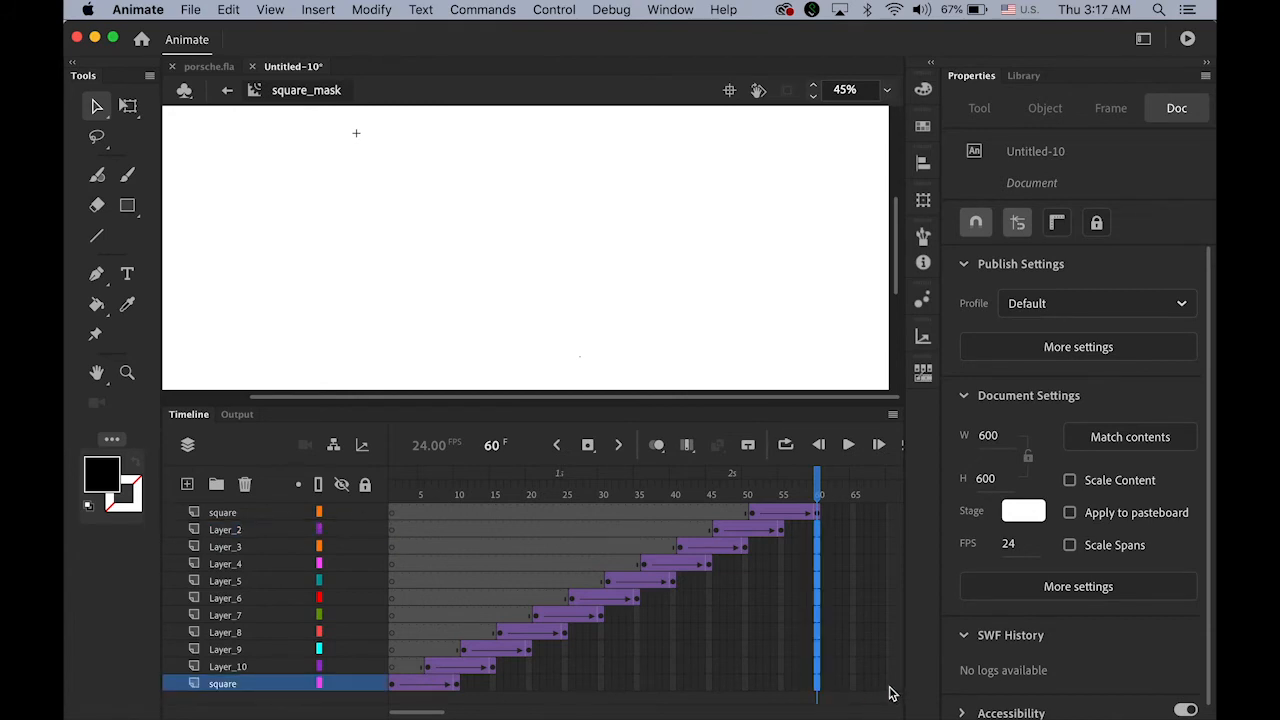
pyautogui.click(588, 445)
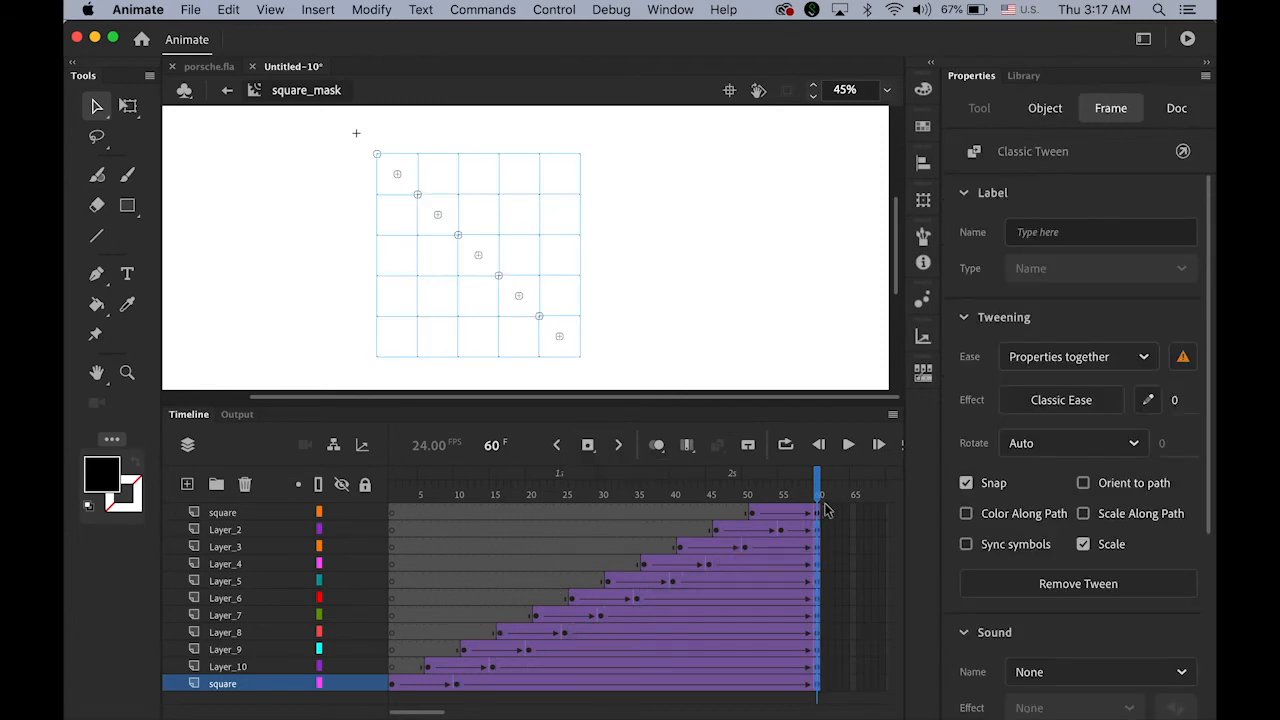
pyautogui.moveTo(818, 490)
pyautogui.mouseDown()
pyautogui.moveTo(392, 498)
pyautogui.moveTo(843, 518)
pyautogui.moveTo(410, 497)
pyautogui.moveTo(818, 512)
pyautogui.mouseUp()
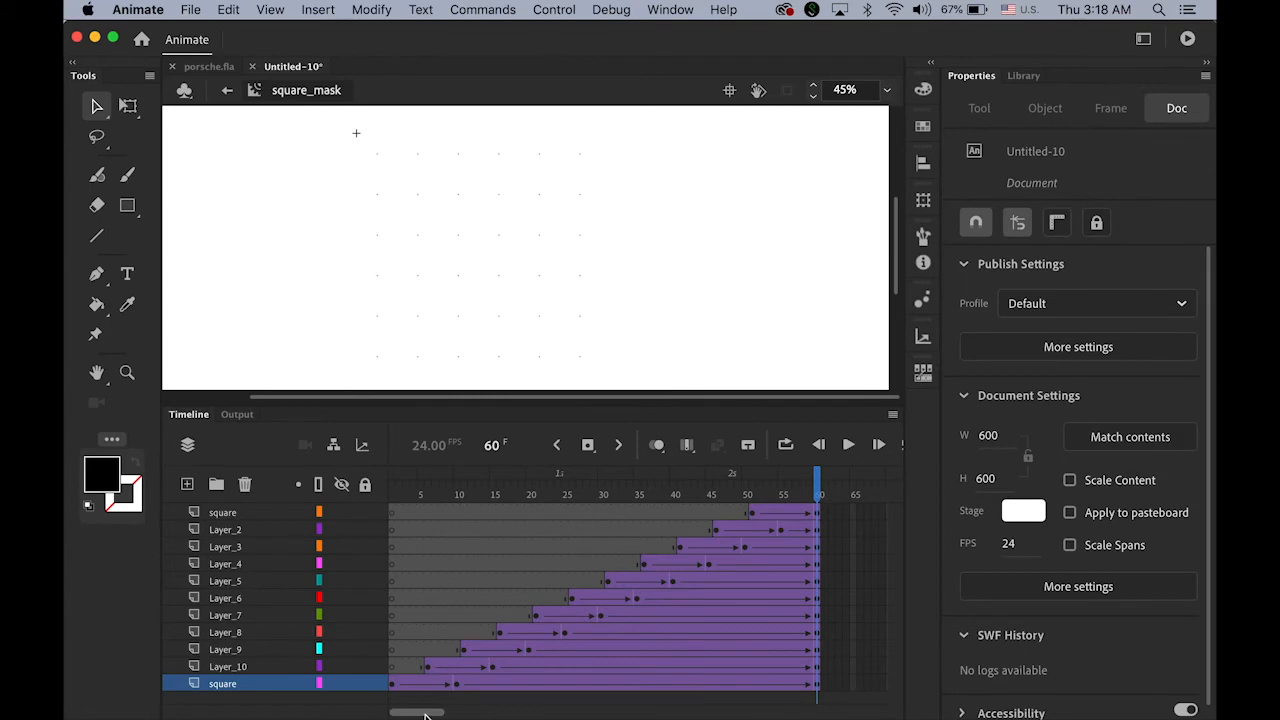
# - Insert keyframes at frame 120 on all eleven layers
pyautogui.hscroll(5, 430, 713)
pyautogui.moveTo(444, 714); pyautogui.dragTo(470, 714)
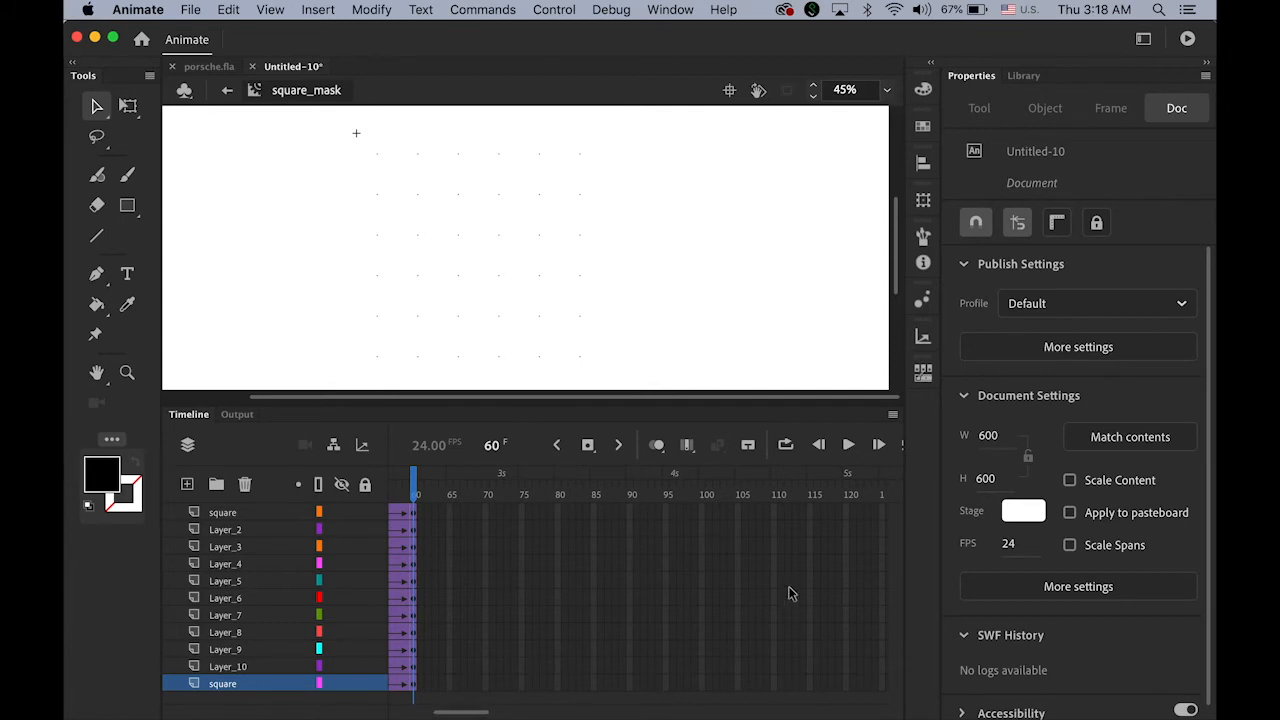
pyautogui.click(846, 512)
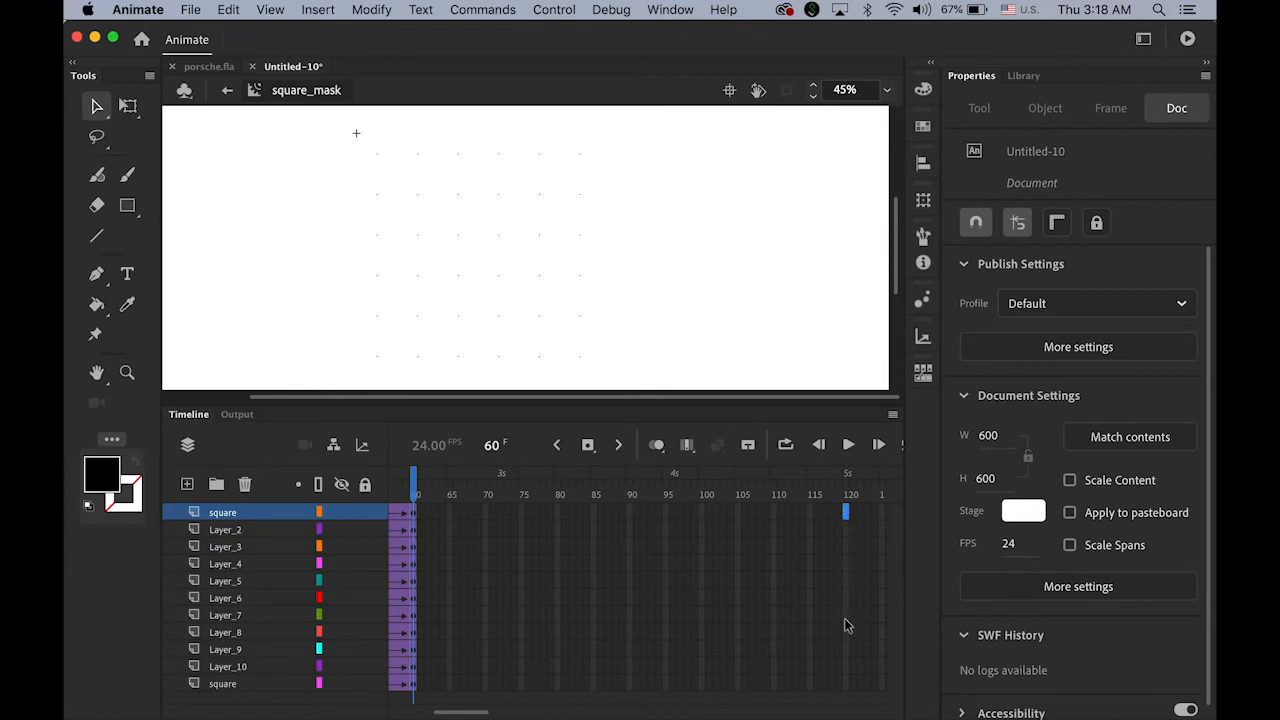
pyautogui.keyDown('shift'); pyautogui.click(846, 690); pyautogui.keyUp('shift')
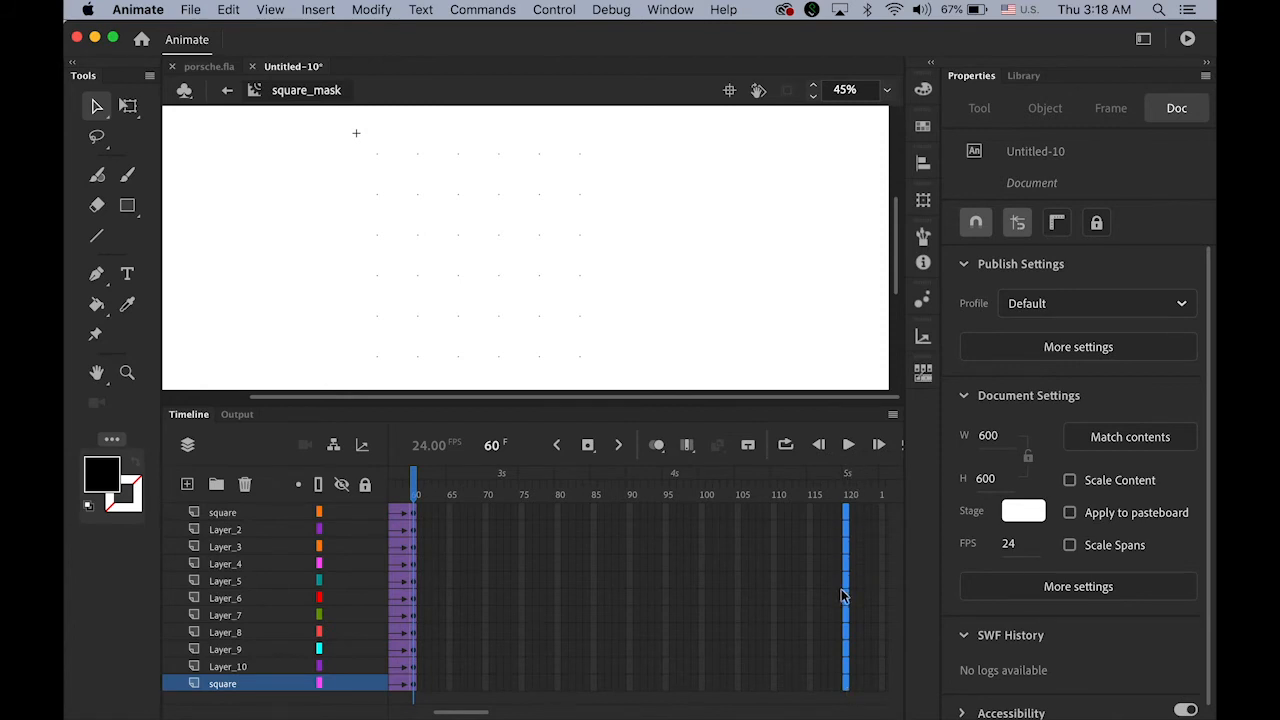
pyautogui.click(589, 444)
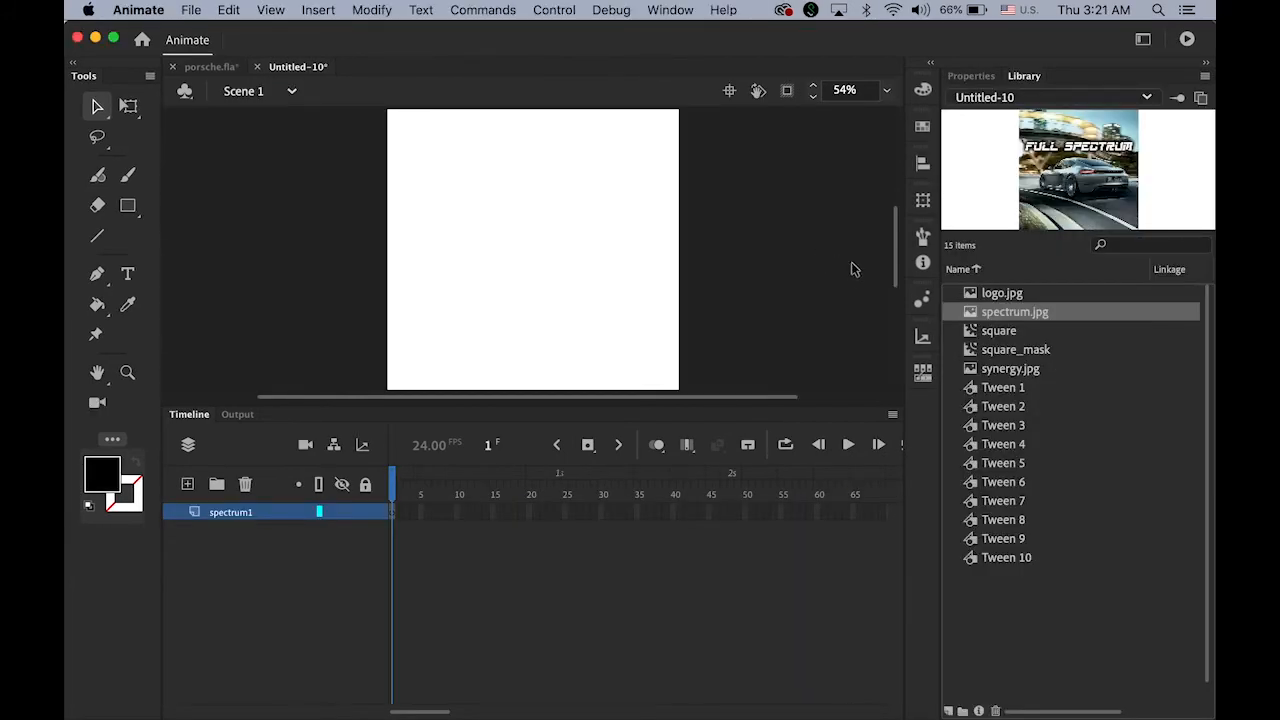
# - Open the square_mask symbol for editing from the main scene and check its timeline from frame 1
pyautogui.click(970, 352)
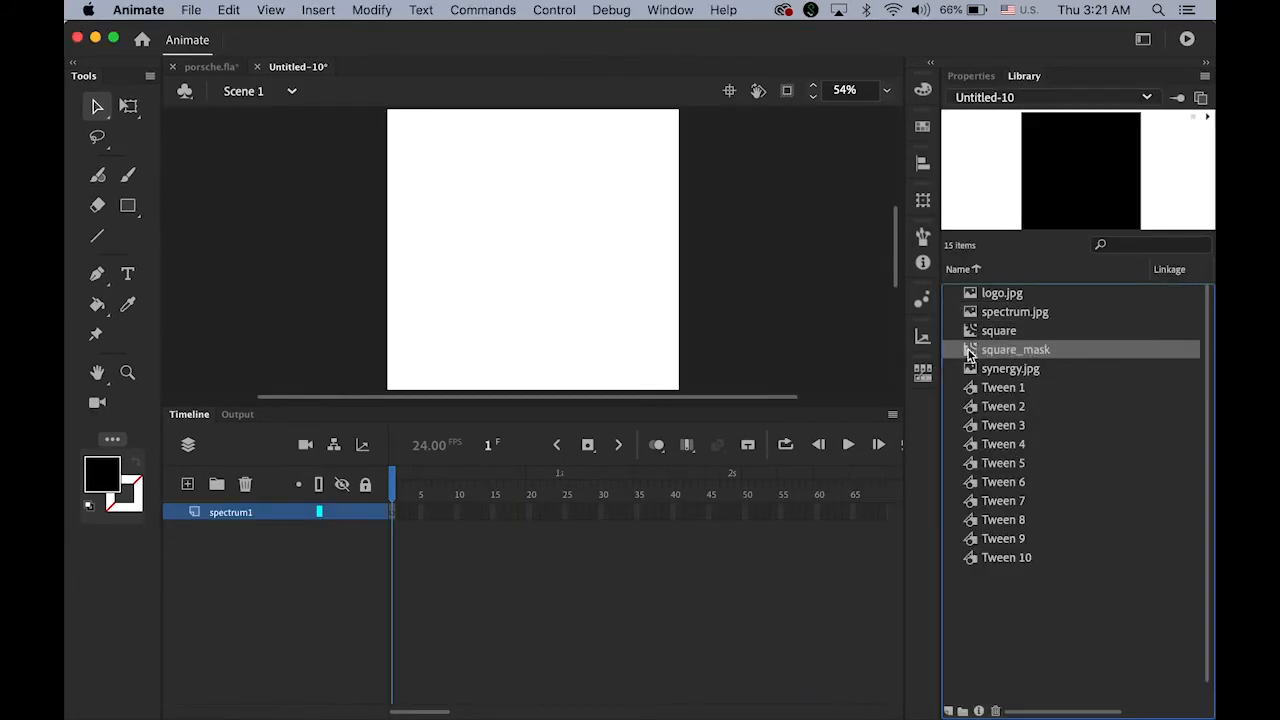
pyautogui.doubleClick(970, 352)
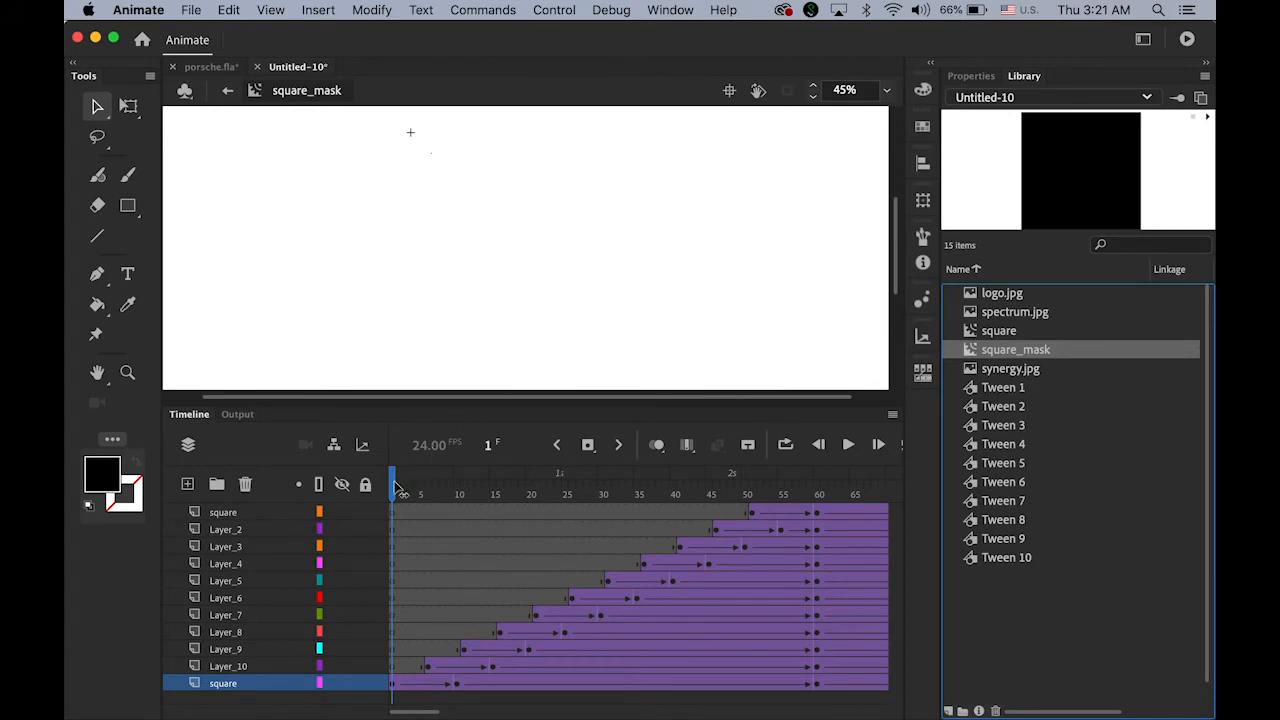
pyautogui.moveTo(396, 488); pyautogui.dragTo(271, 475)
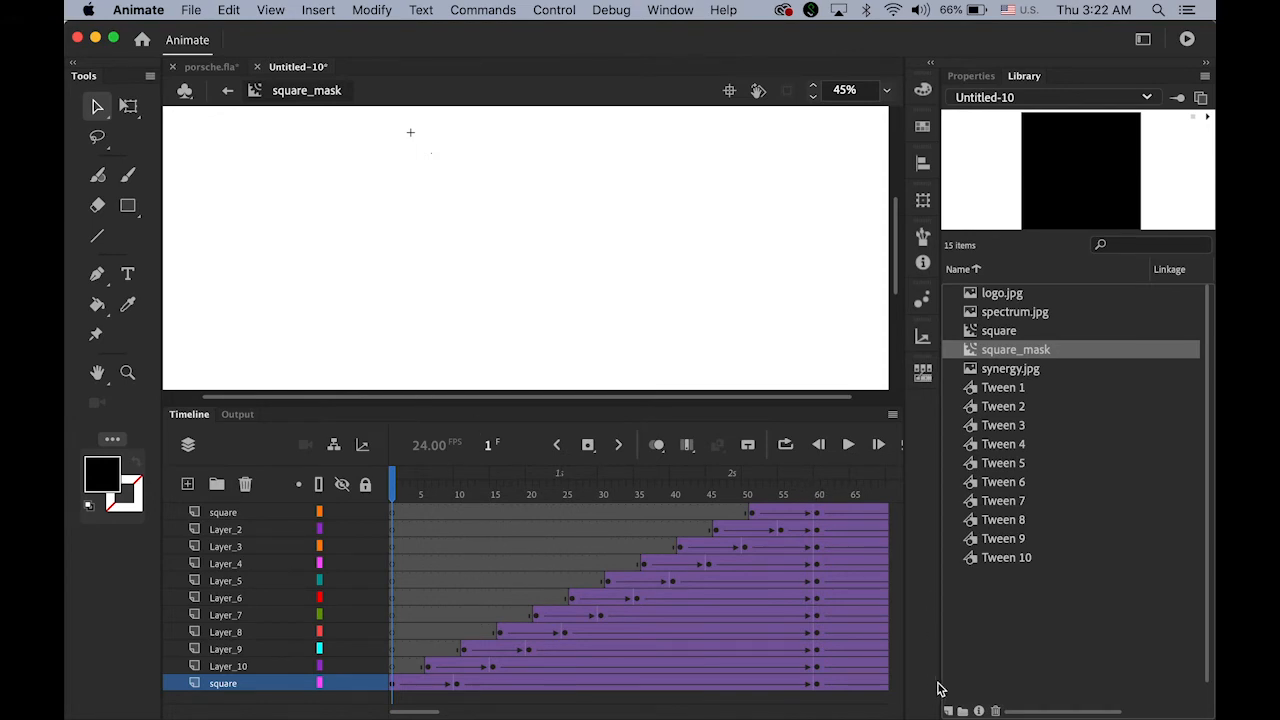
# - Create a new movie clip symbol named spectrum_synergy
pyautogui.click(330, 9)
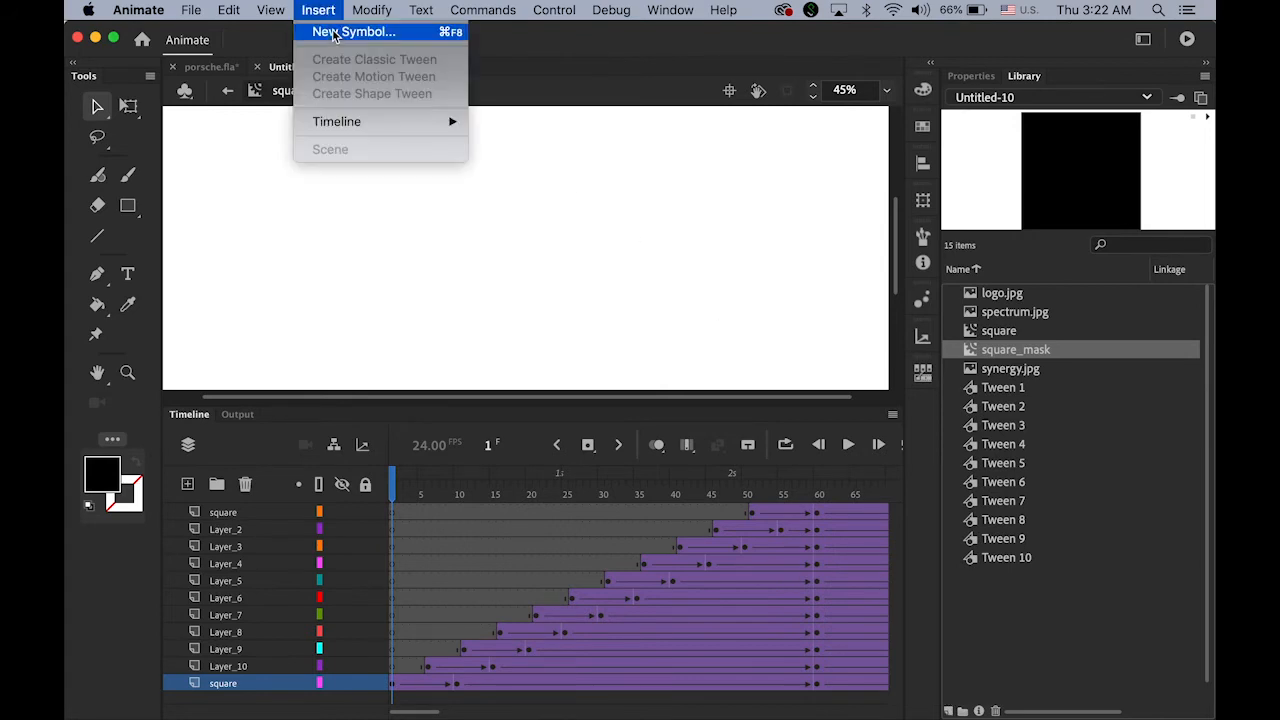
pyautogui.click(335, 35)
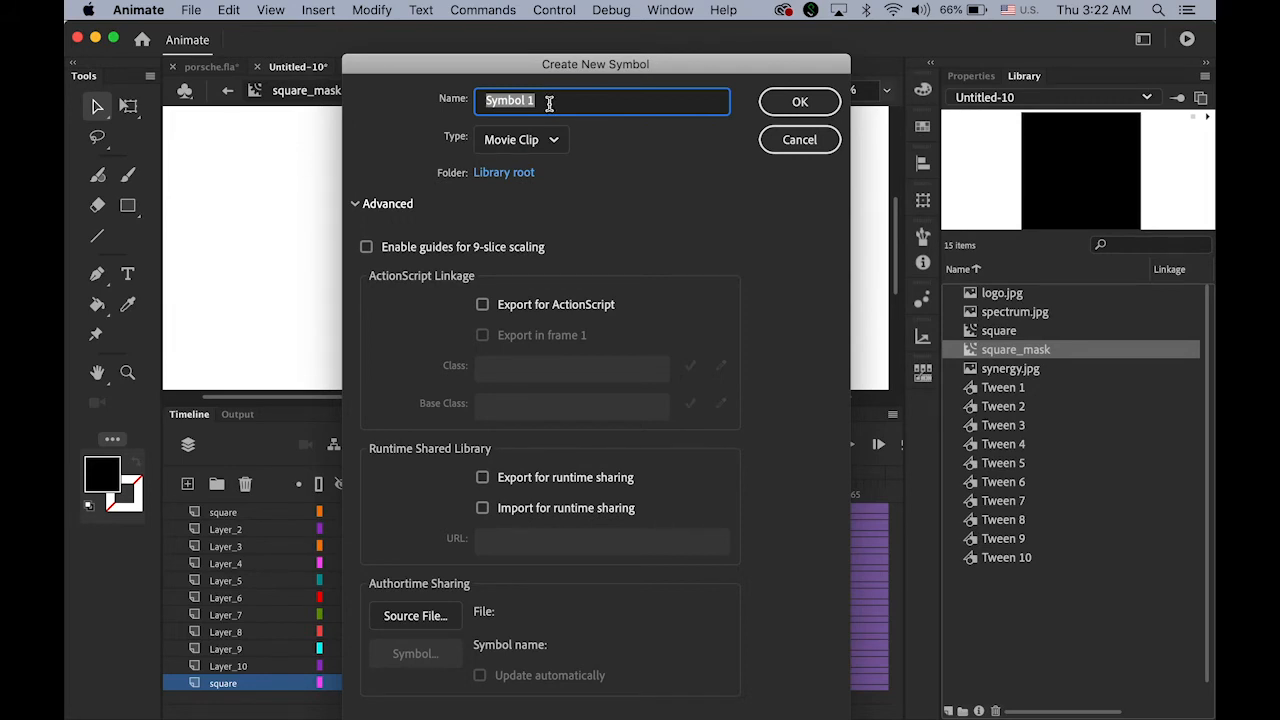
pyautogui.write('spectrum')
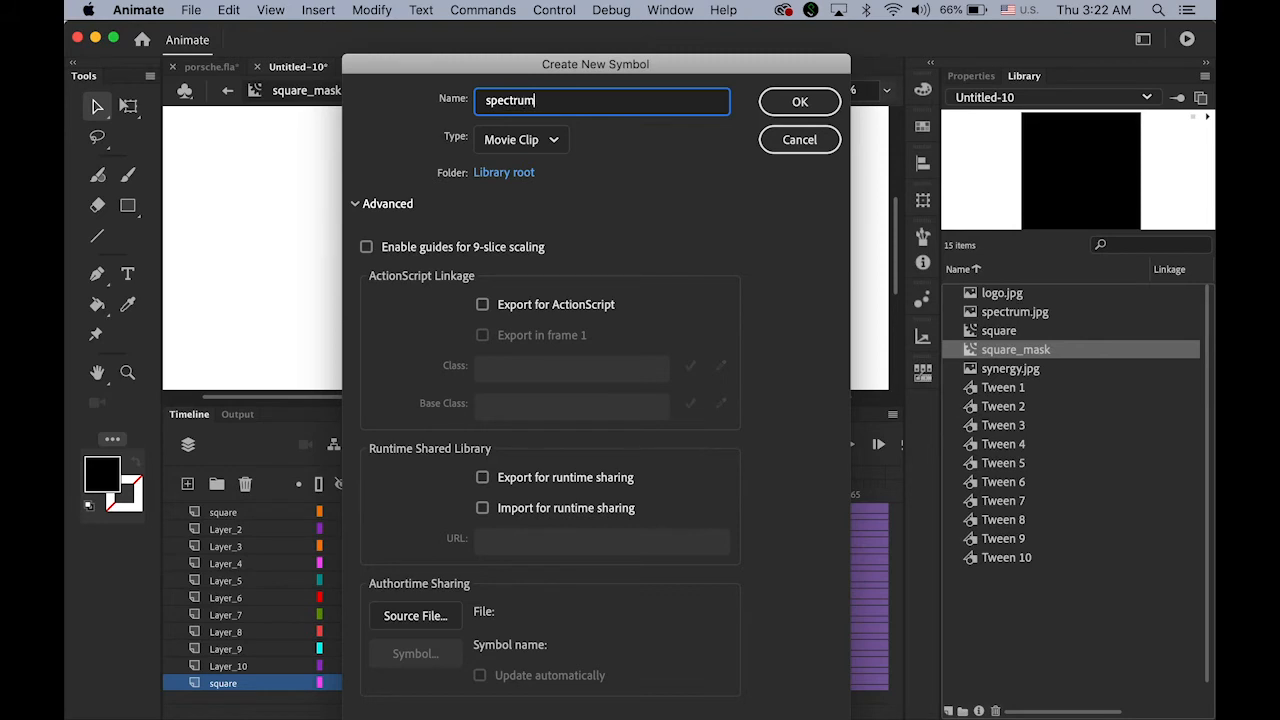
pyautogui.write('_synergy')
pyautogui.click(789, 103)
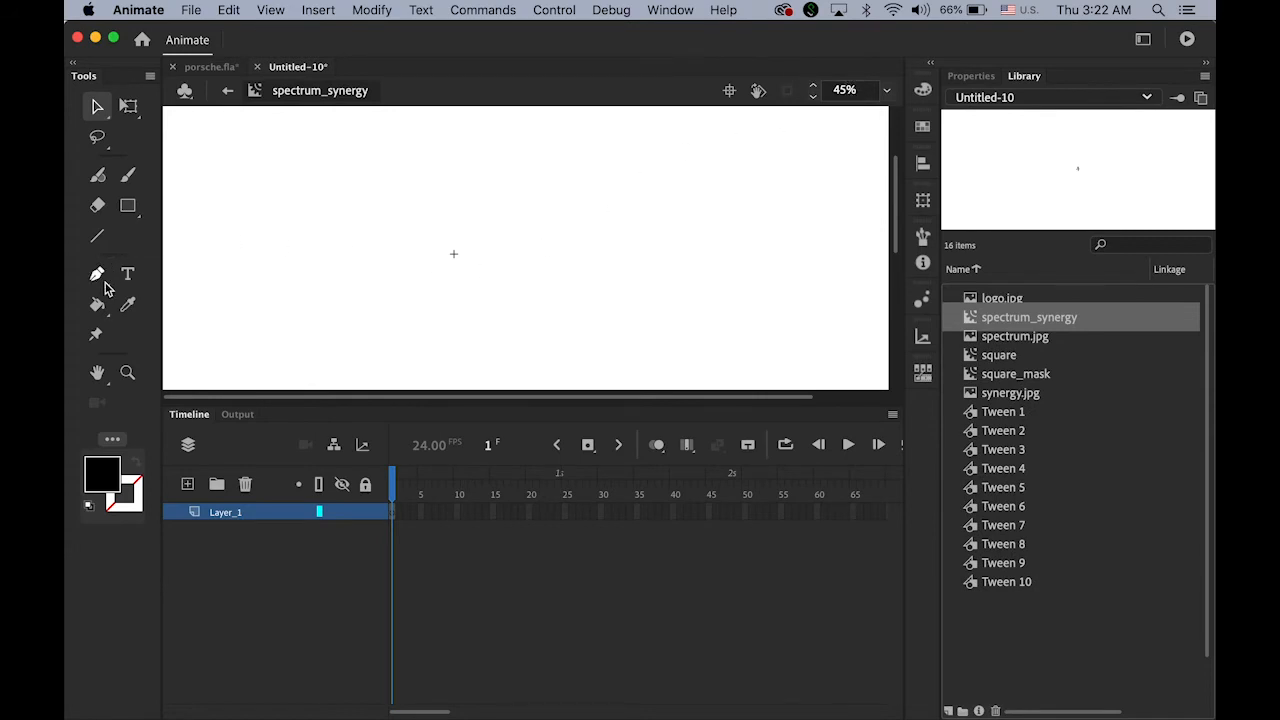
# - Place the spectrum.jpg image on the new symbol's stage, roughly at the registration point
pyautogui.moveTo(607, 260); pyautogui.dragTo(518, 141)
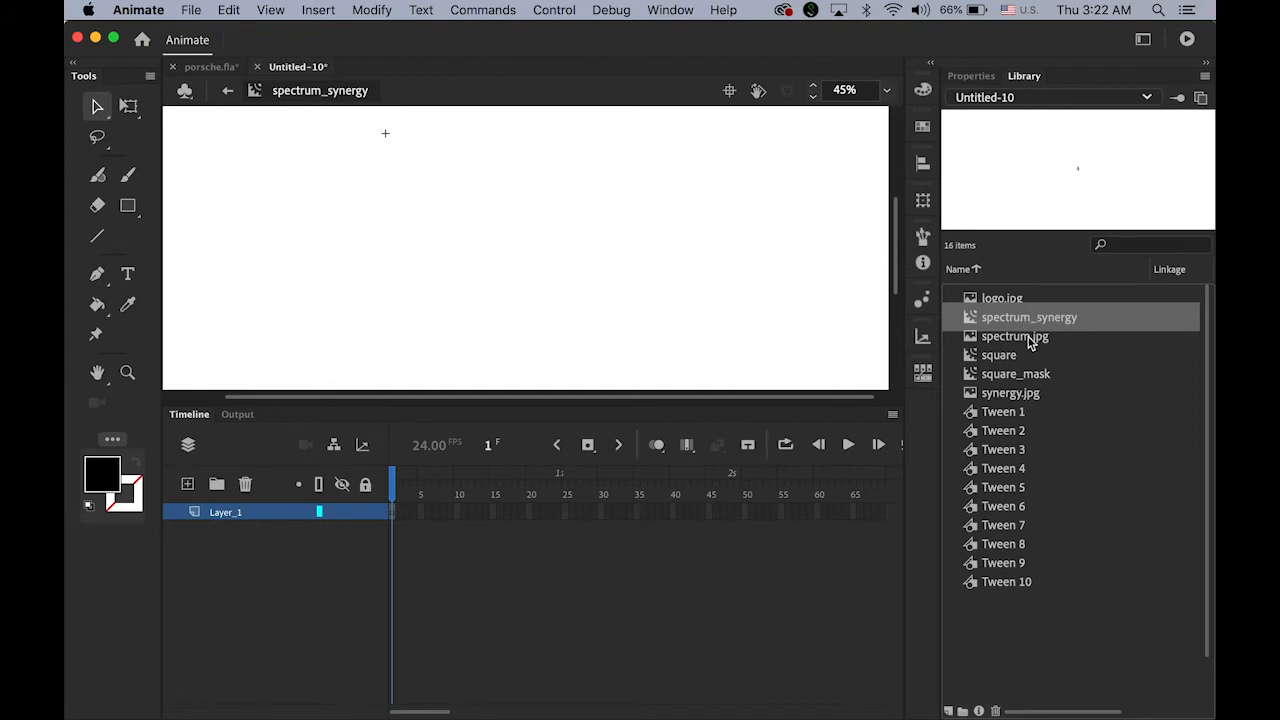
pyautogui.click(976, 340)
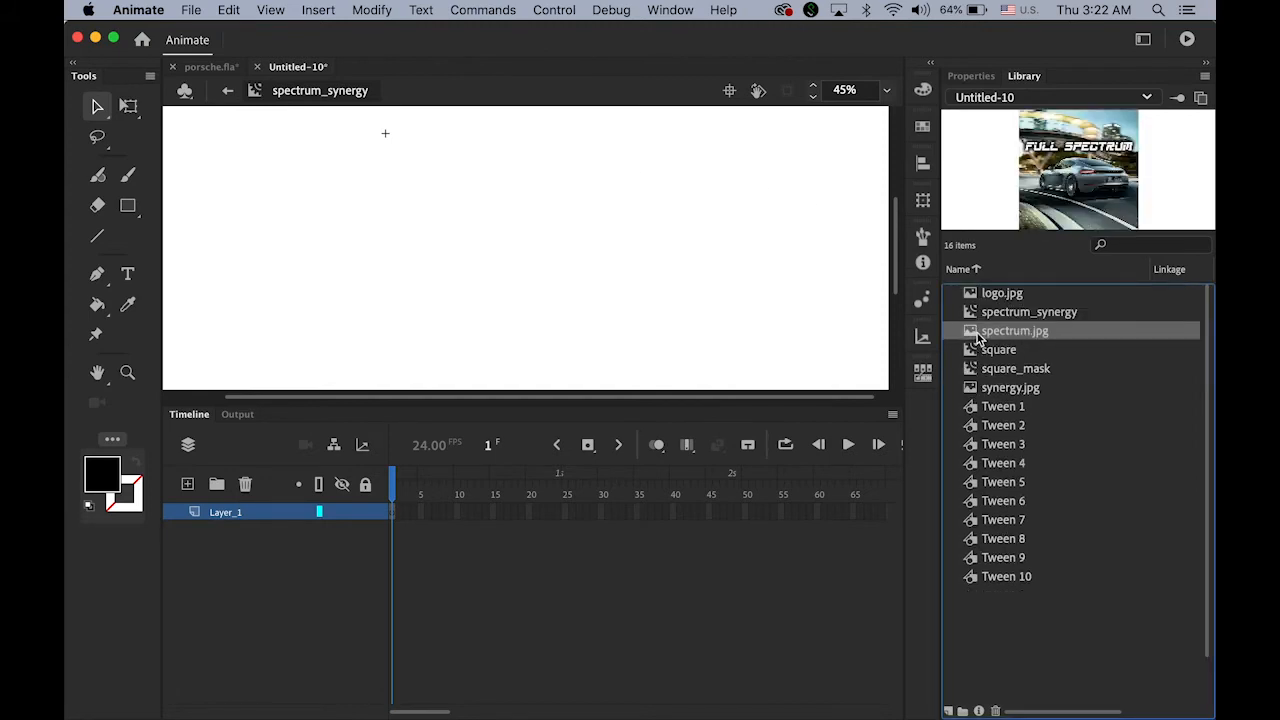
pyautogui.moveTo(1080, 187); pyautogui.dragTo(862, 292)
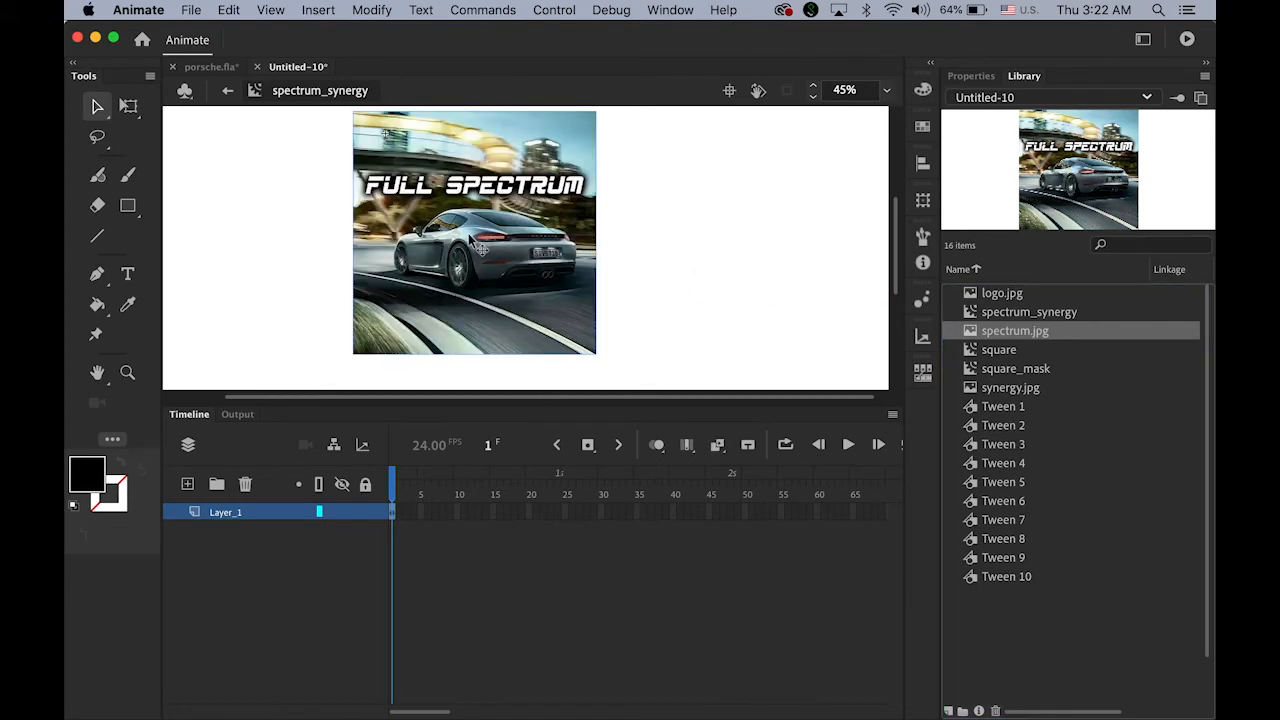
pyautogui.moveTo(472, 240); pyautogui.dragTo(492, 259)
# - Set the spectrum image's position to X 0 and Y 0
pyautogui.click(985, 77)
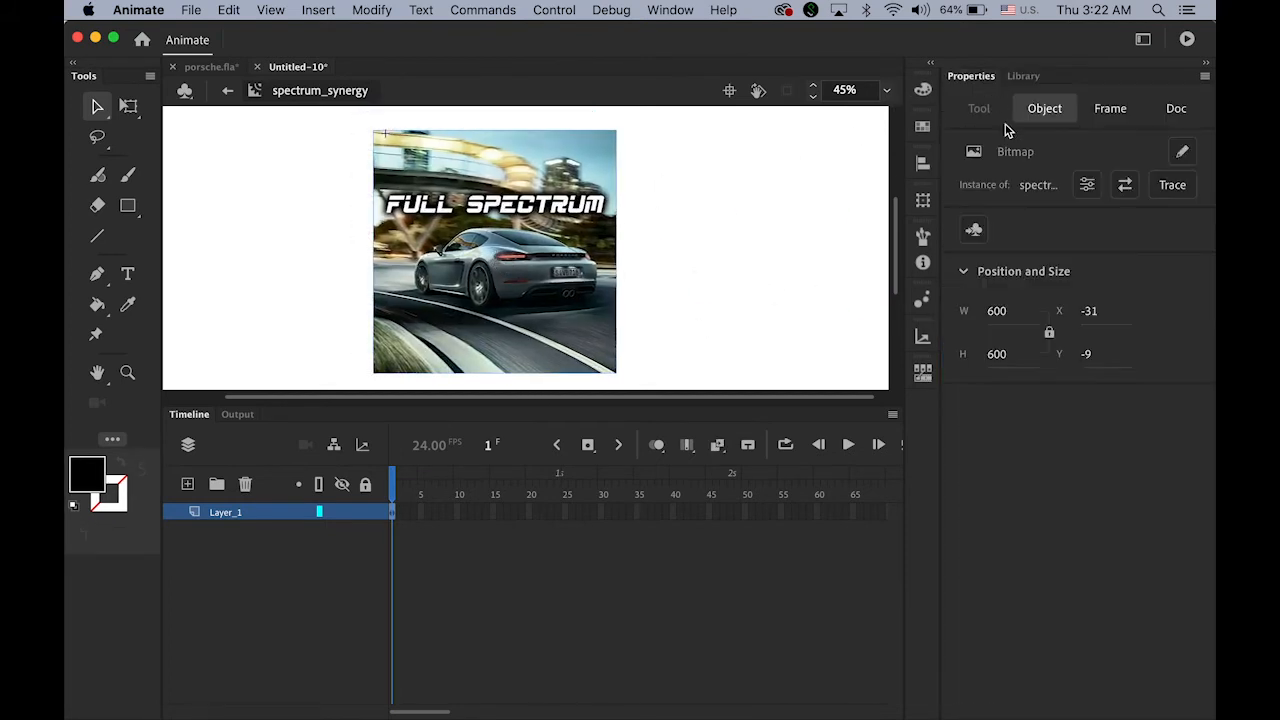
pyautogui.click(1088, 311)
pyautogui.write('0')
pyautogui.press('Tab')
pyautogui.write('0')
pyautogui.press('Return')
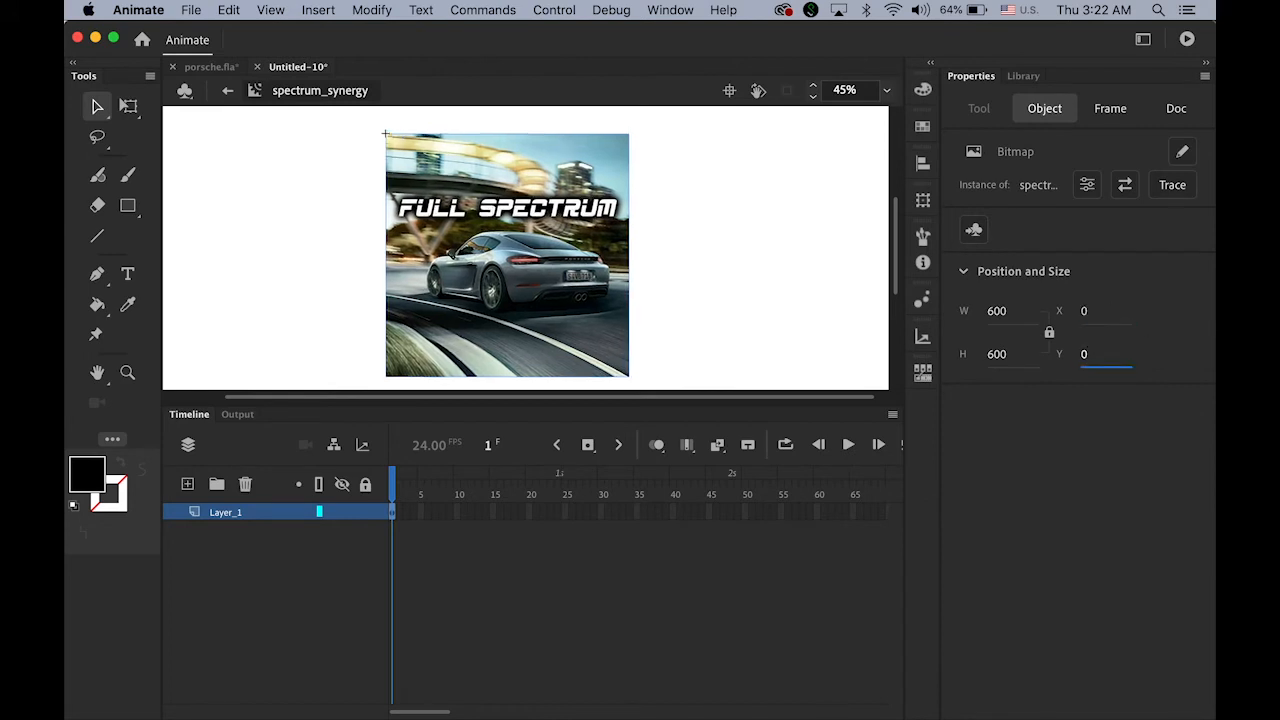
# - Rename the image's layer to spectrum
pyautogui.doubleClick(223, 511)
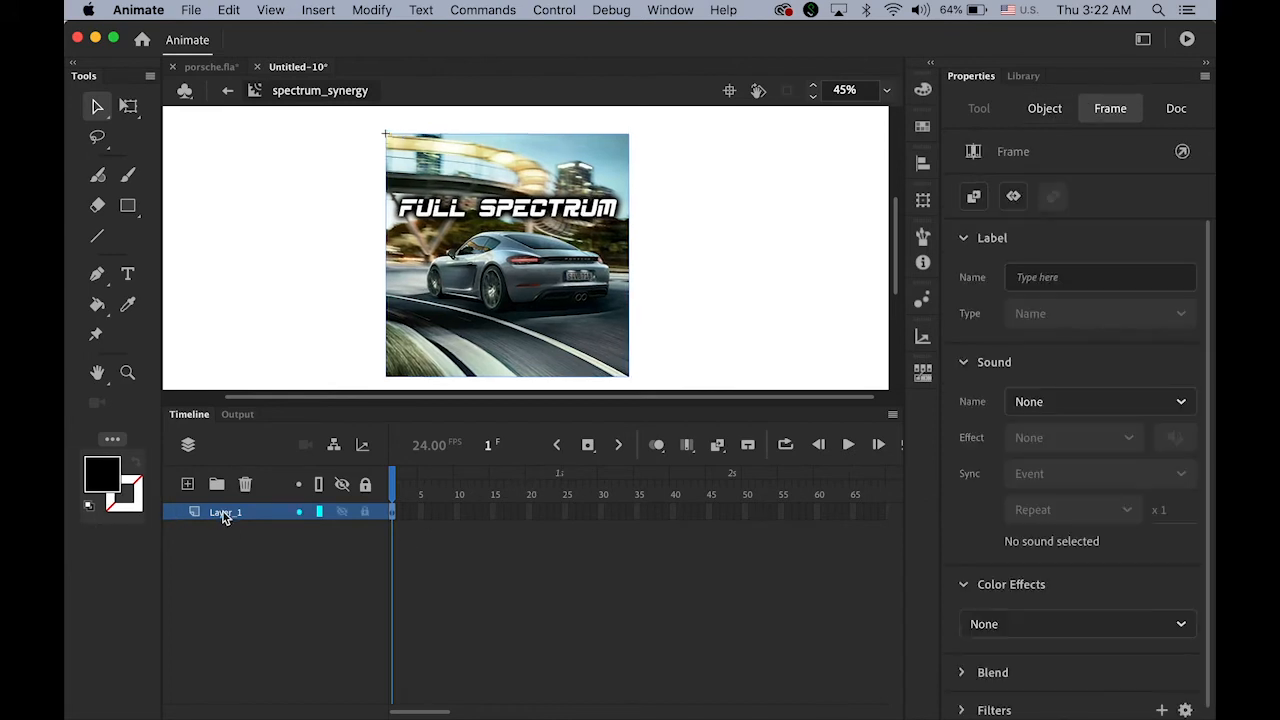
pyautogui.write('spectrum')
pyautogui.press('Return')
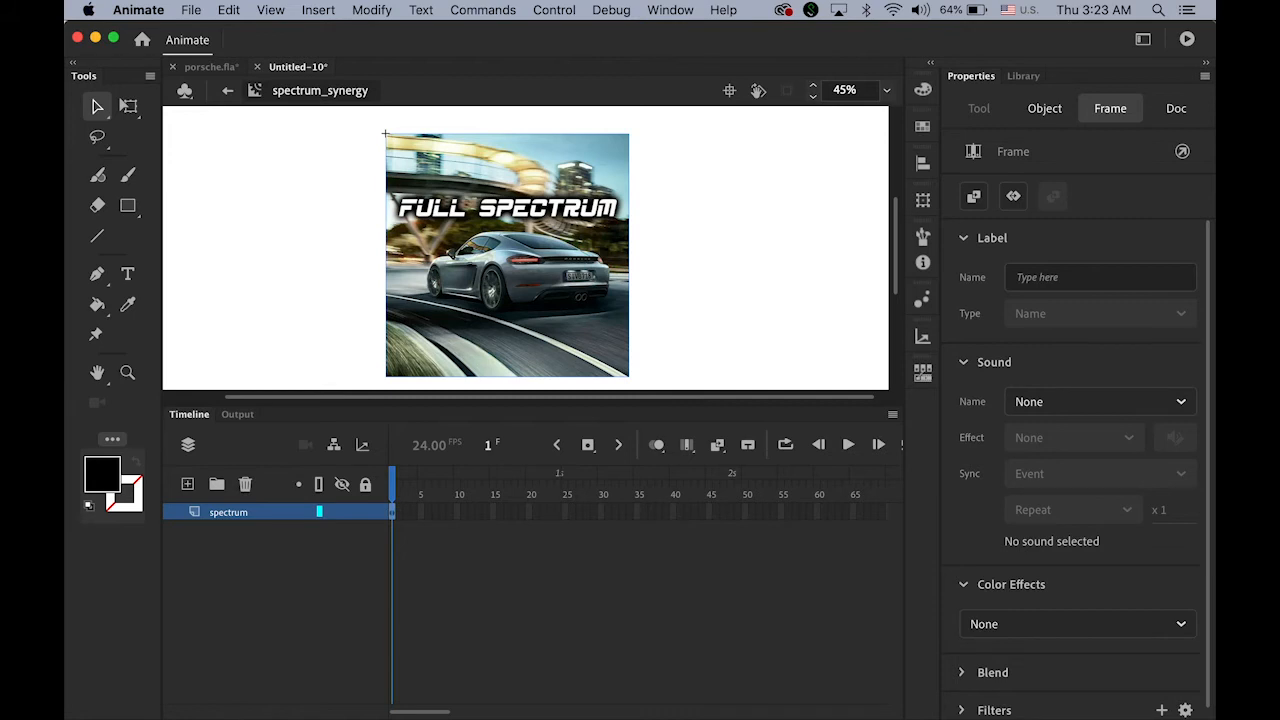
# - Extend the spectrum layer by inserting frames up to frame 48, and return the playhead to frame 1
pyautogui.click(731, 513)
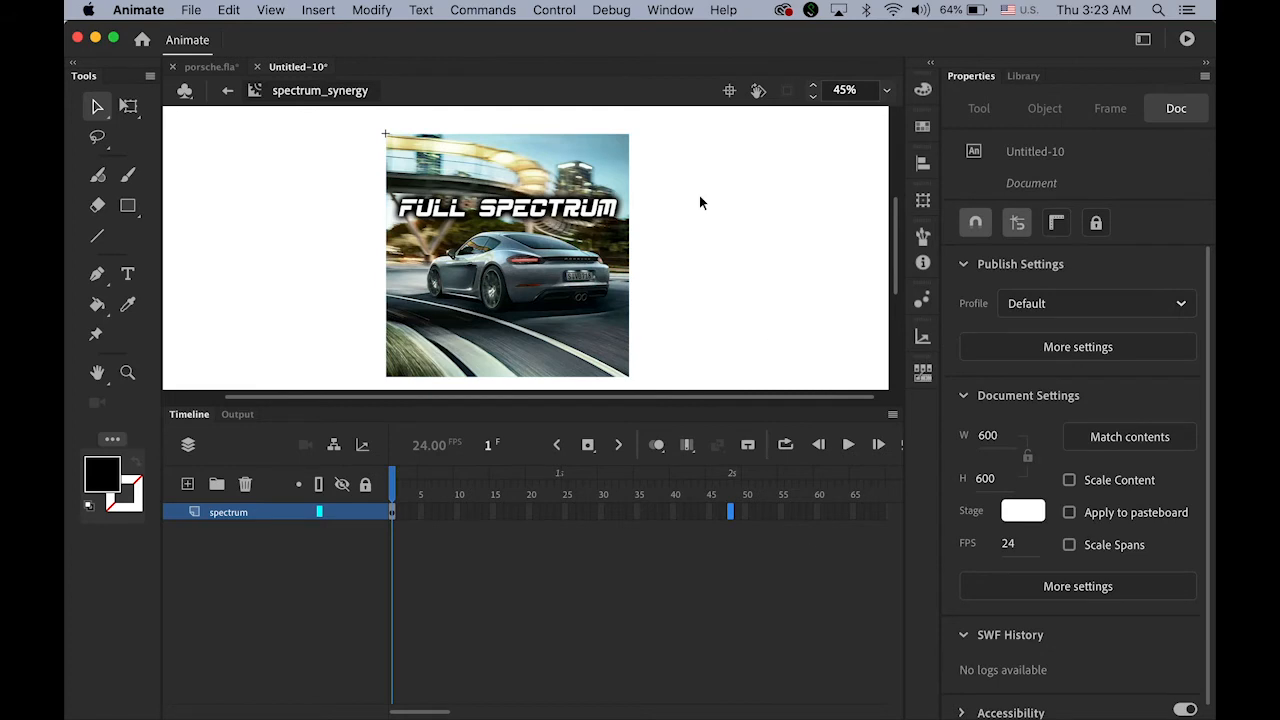
pyautogui.click(318, 9)
pyautogui.moveTo(352, 131)
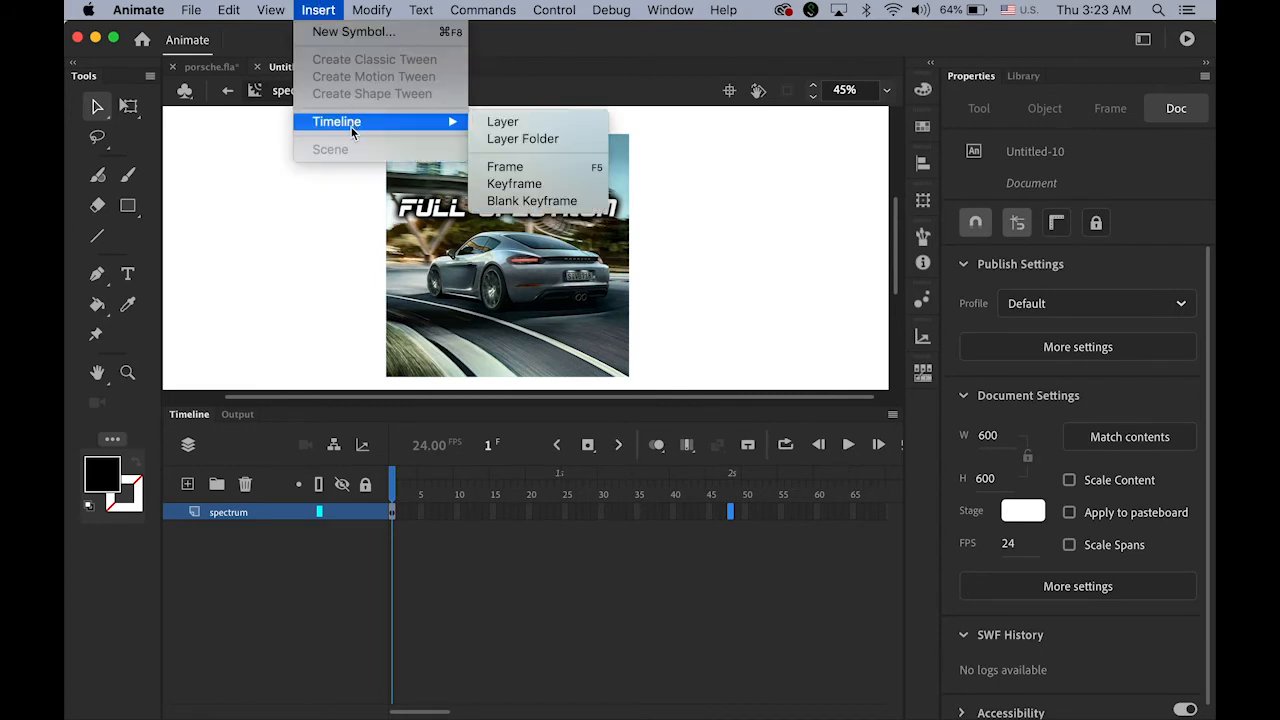
pyautogui.click(574, 167)
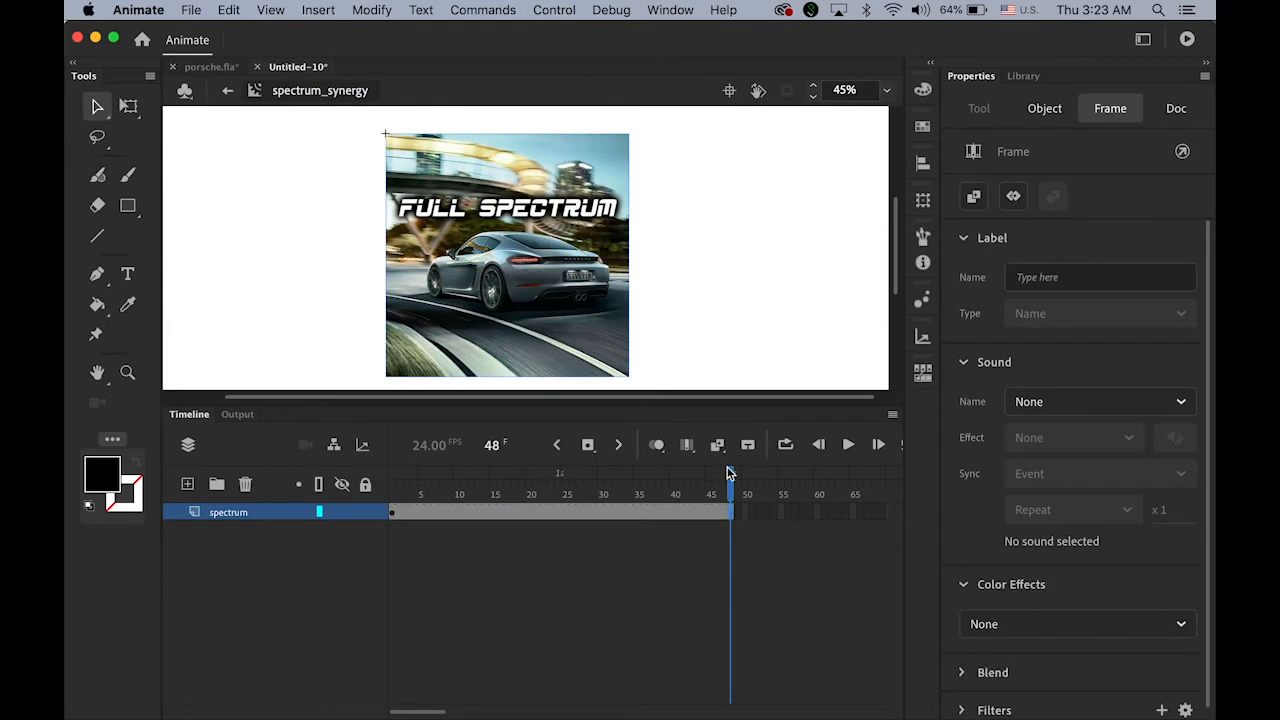
pyautogui.press('Return')
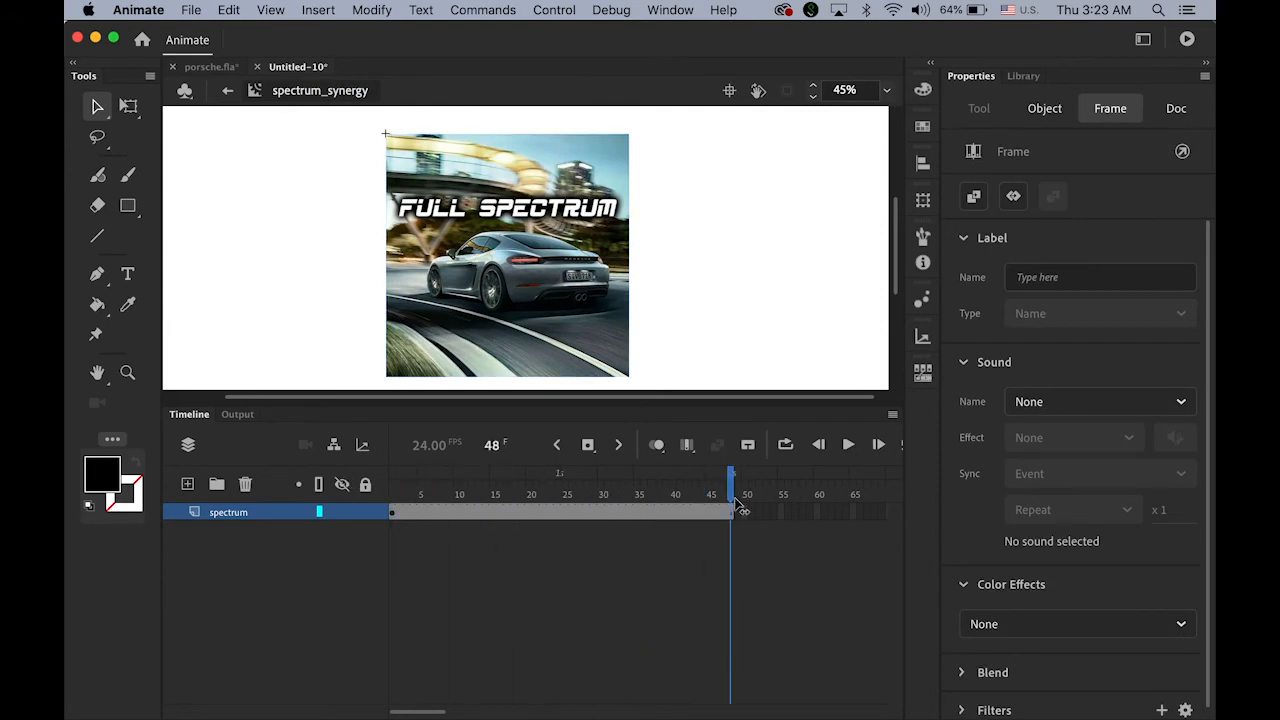
pyautogui.moveTo(740, 489); pyautogui.dragTo(322, 466)
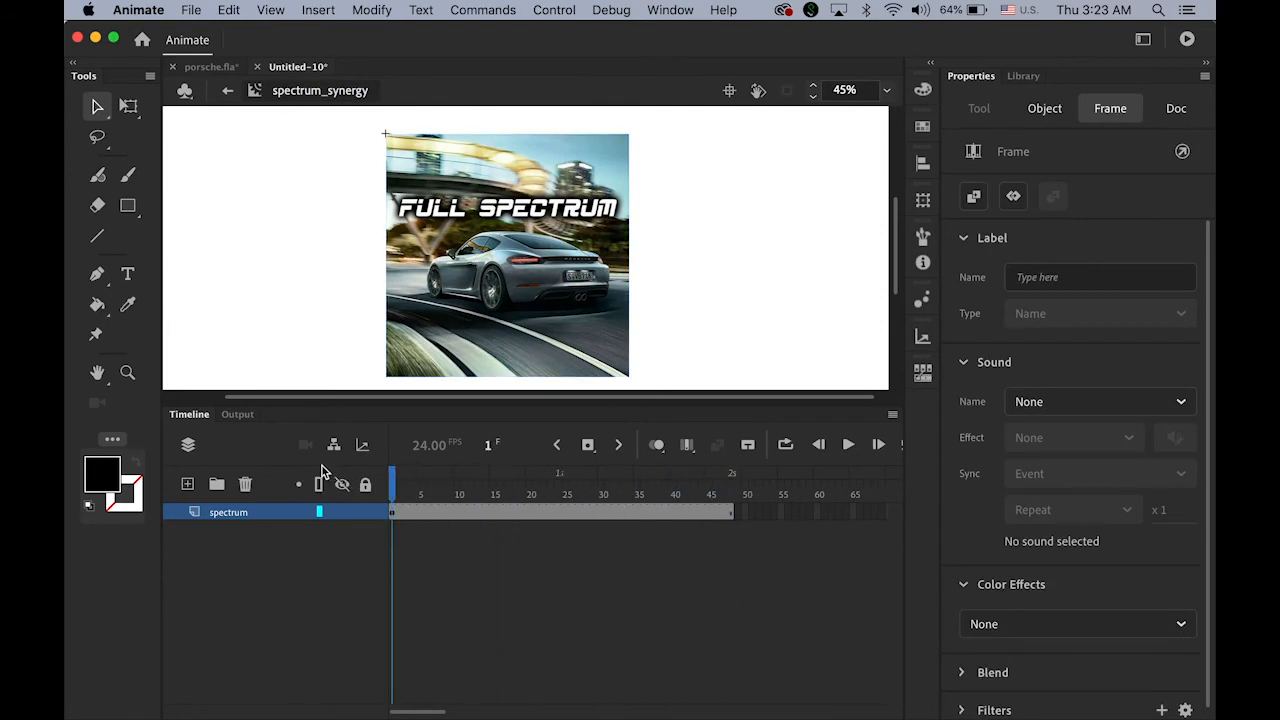
pyautogui.click(497, 615)
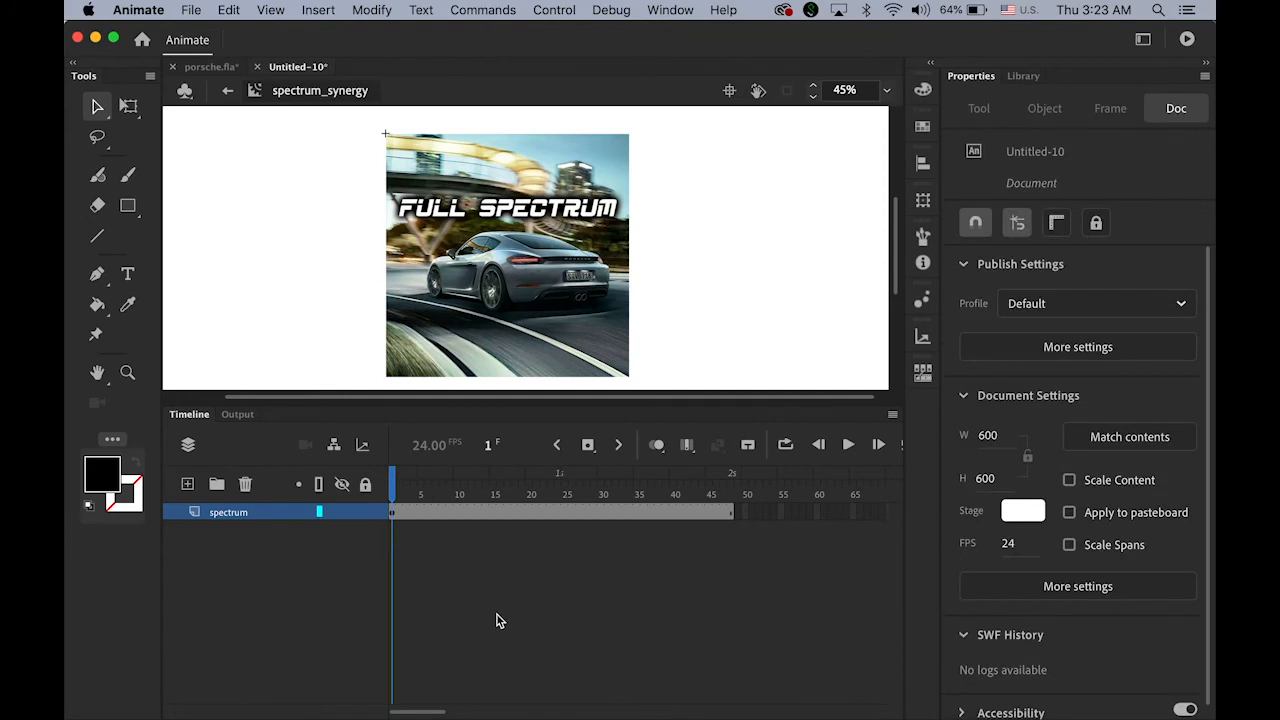
# - Add a new layer named spectrum2 and move it below the spectrum layer
pyautogui.click(187, 484)
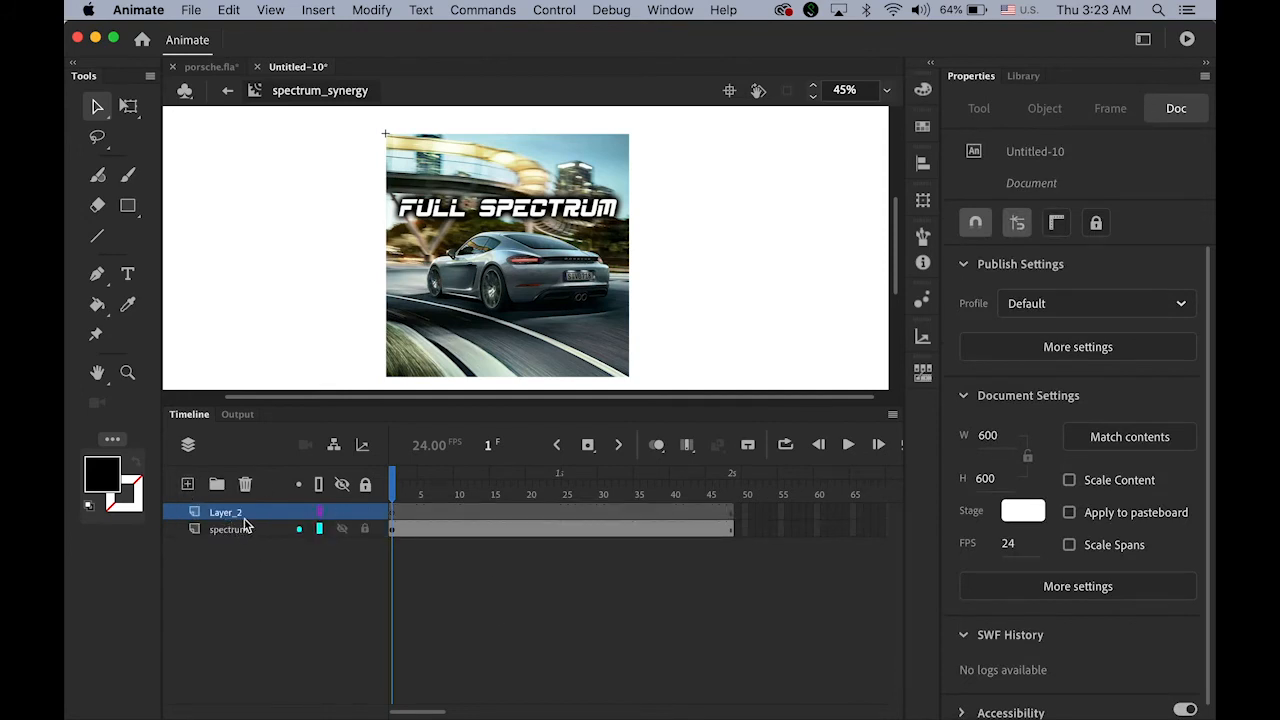
pyautogui.doubleClick(228, 512)
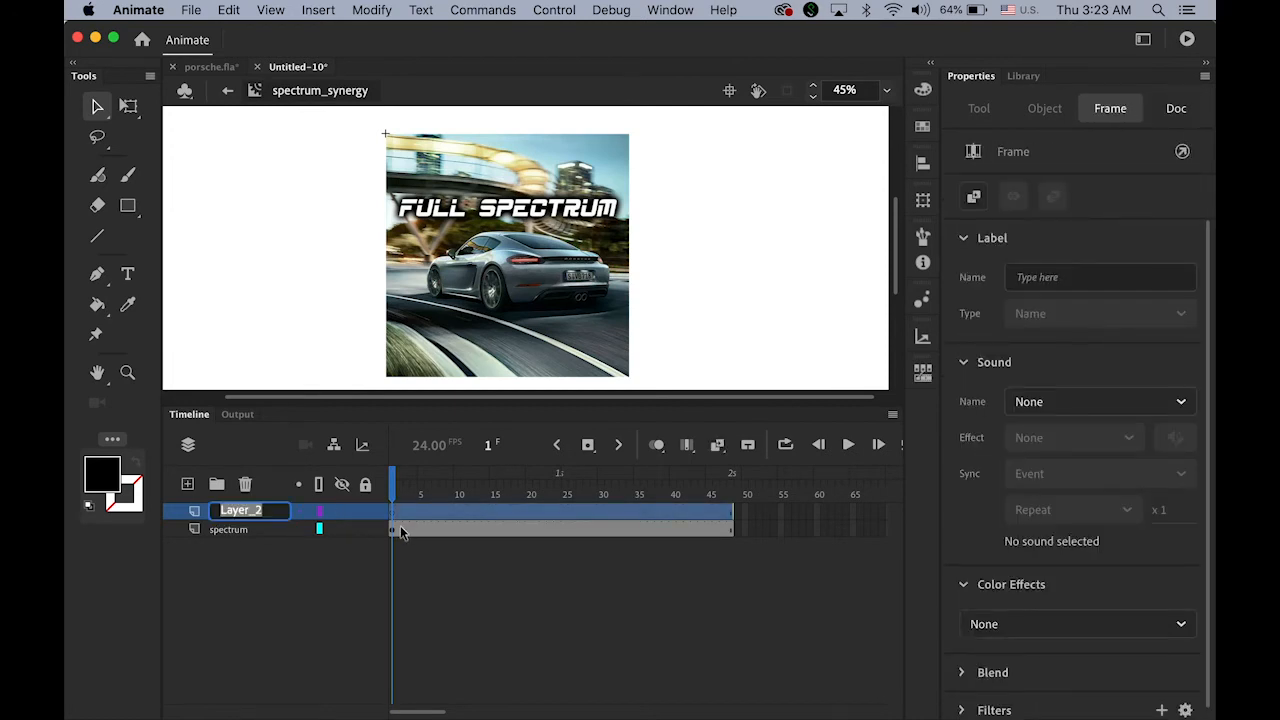
pyautogui.write('spectrum')
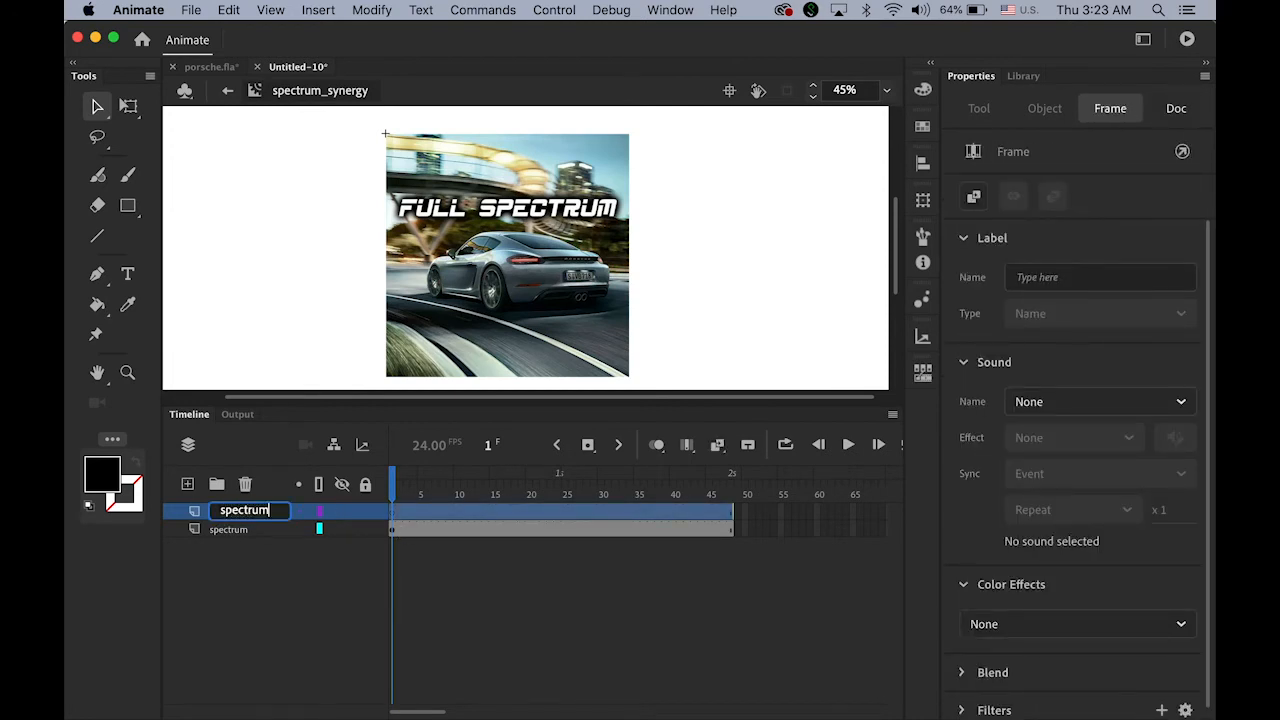
pyautogui.write('2')
pyautogui.press('Return')
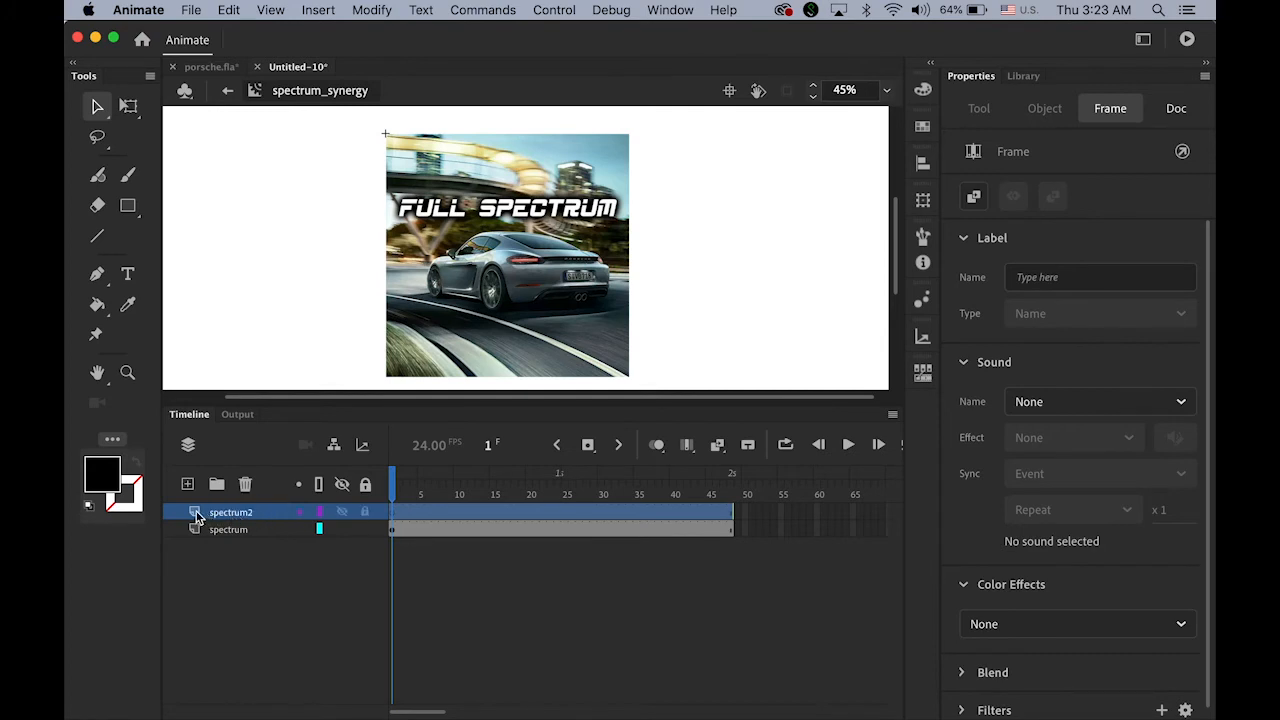
pyautogui.moveTo(197, 515); pyautogui.dragTo(195, 545)
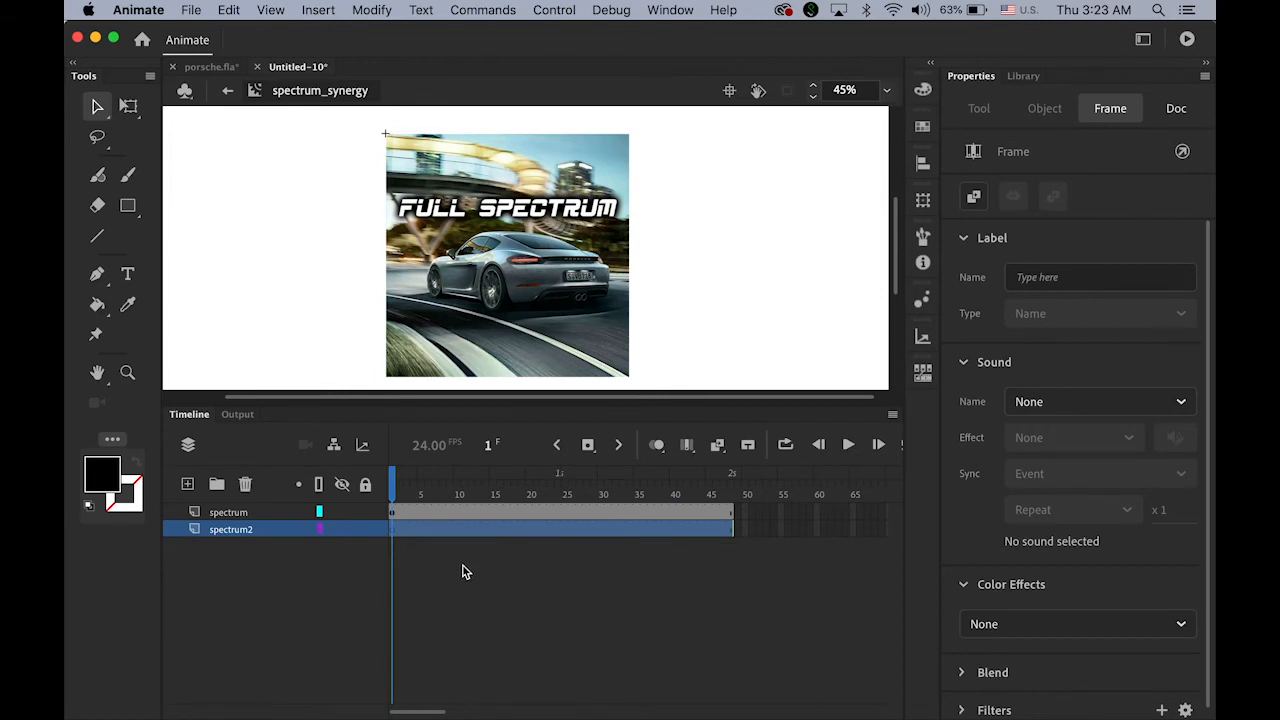
# - Add a new layer named synergy between the spectrum and spectrum2 layers
pyautogui.click(186, 486)
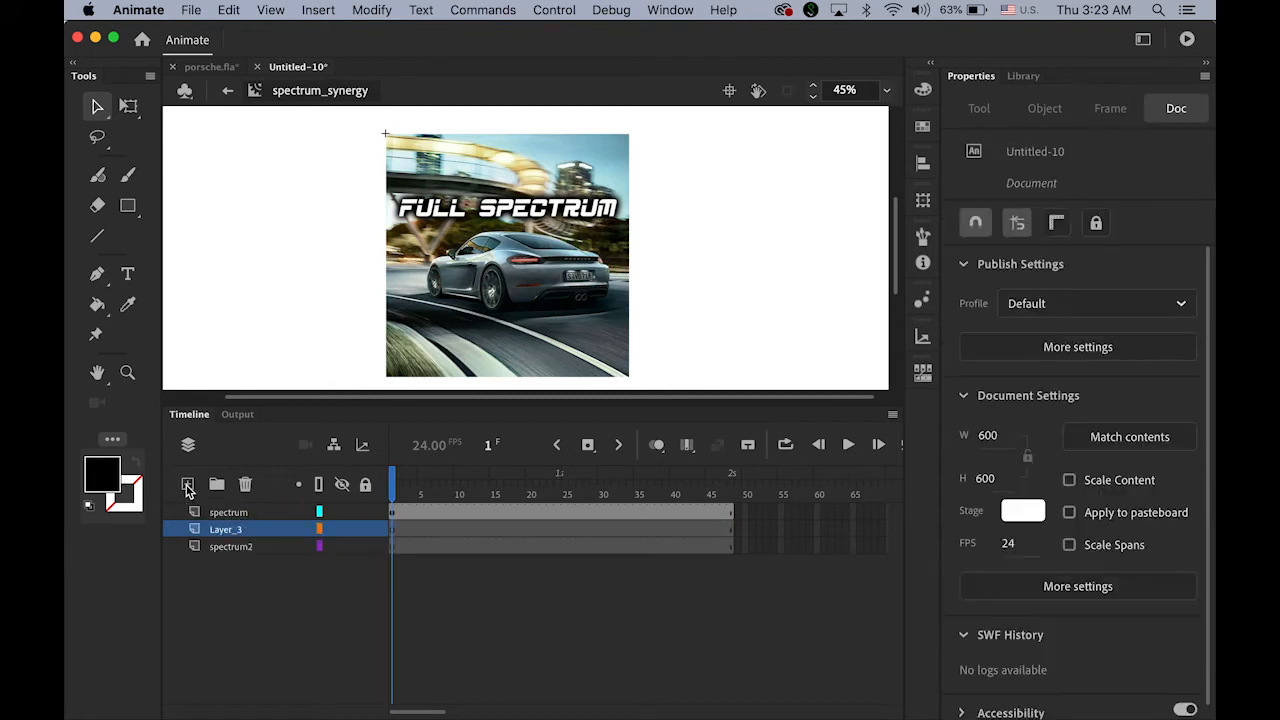
pyautogui.doubleClick(227, 529)
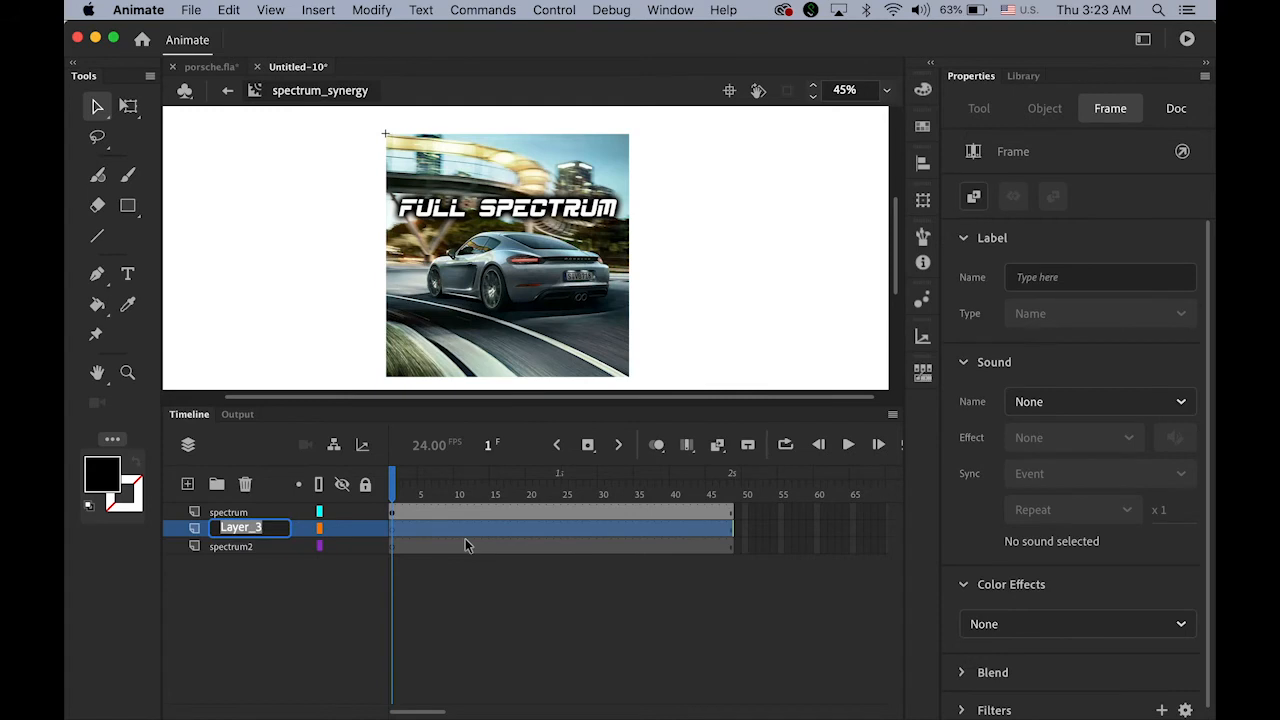
pyautogui.write('synergy')
pyautogui.press('Return')
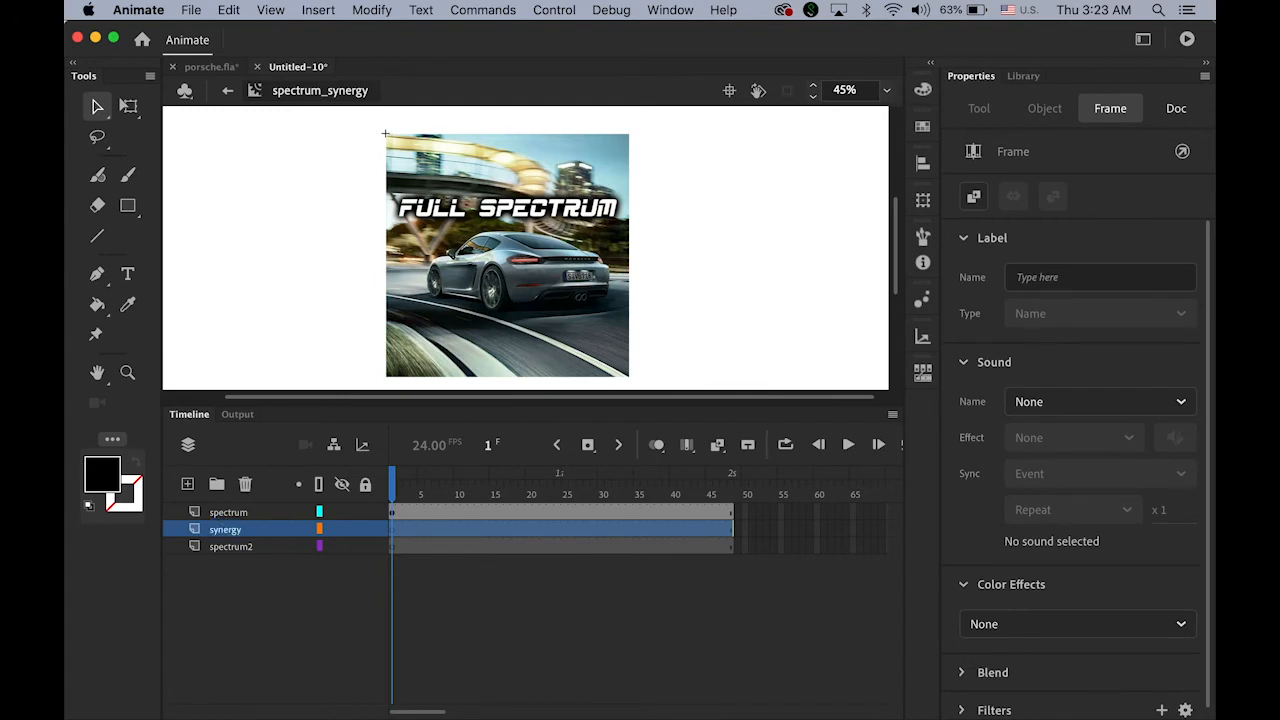
pyautogui.click(280, 610)
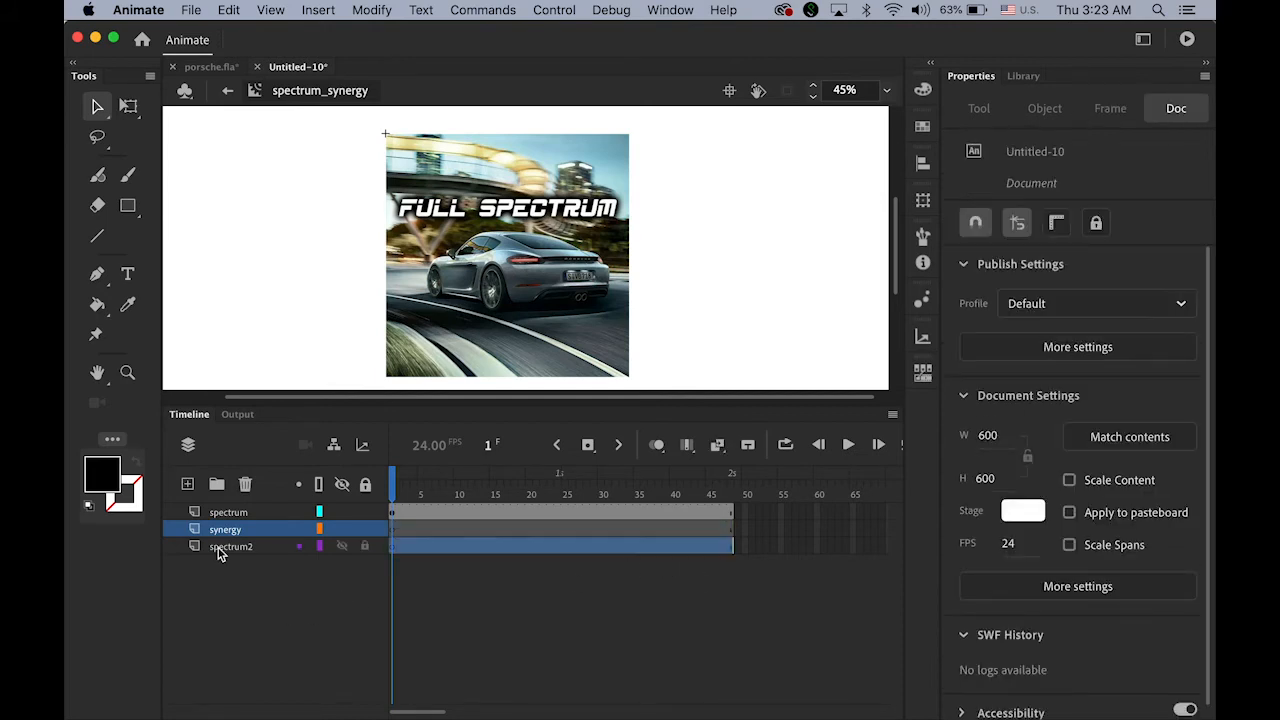
# - Add a new layer named masking directly above the synergy layer
pyautogui.click(215, 552)
pyautogui.click(220, 529)
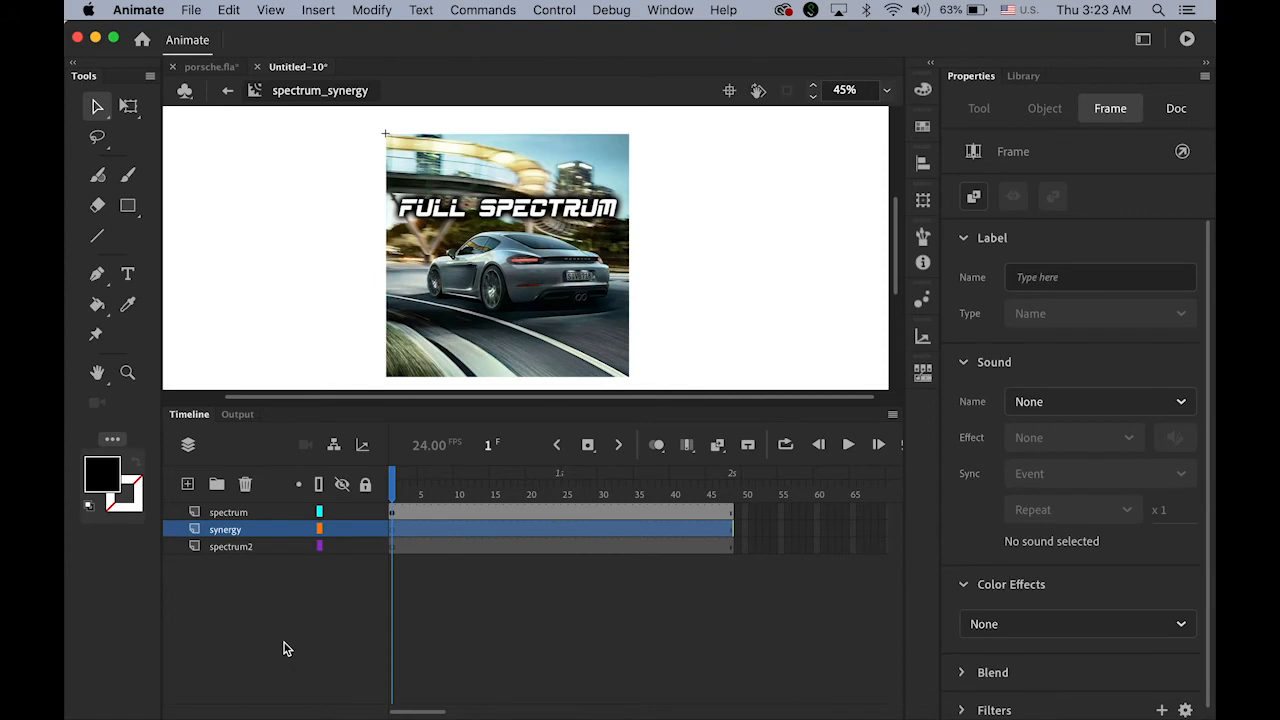
pyautogui.click(187, 484)
pyautogui.doubleClick(224, 530)
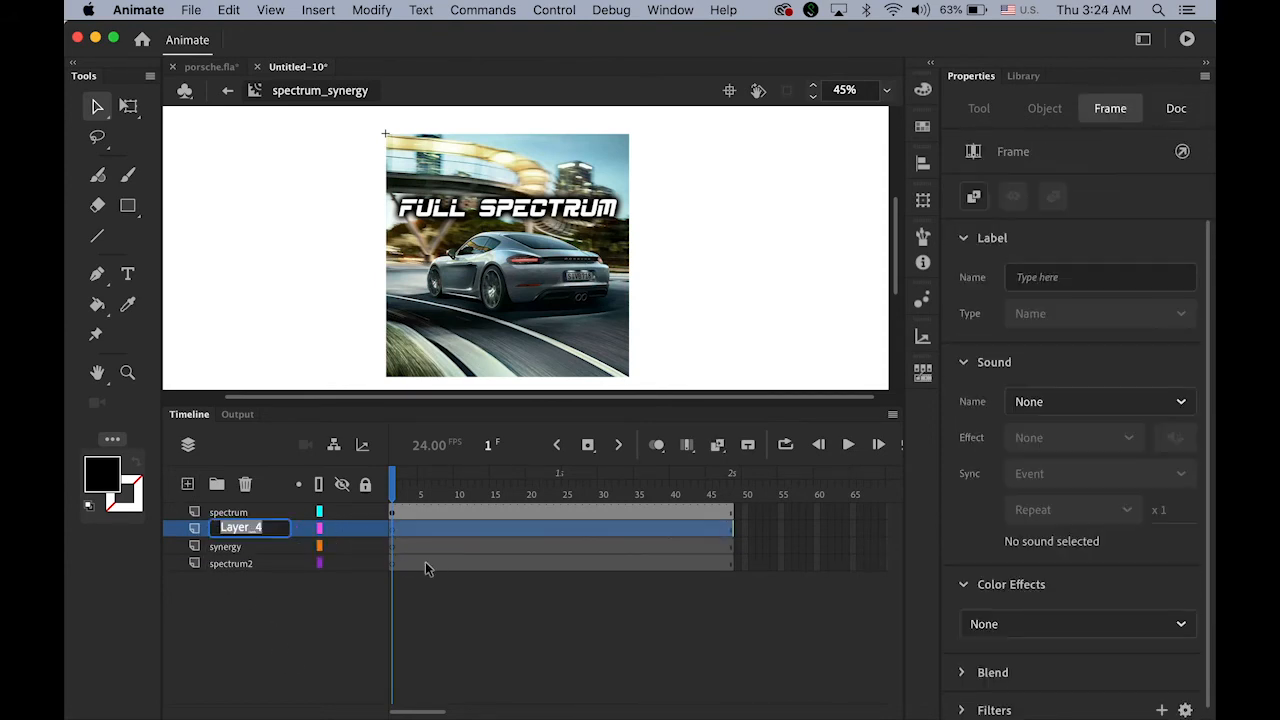
pyautogui.write('masking')
pyautogui.press('Return')
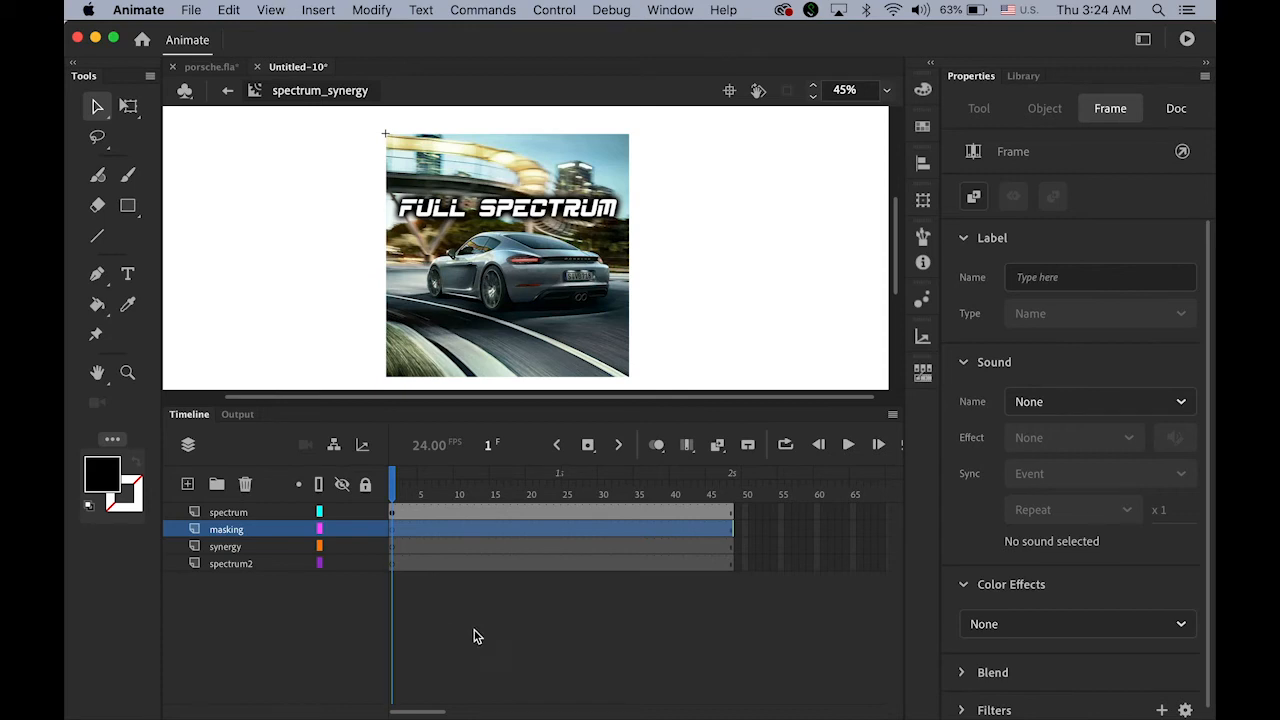
# - Insert blank keyframes at frame 49 on the masking, synergy and spectrum2 layers together
pyautogui.click(397, 490)
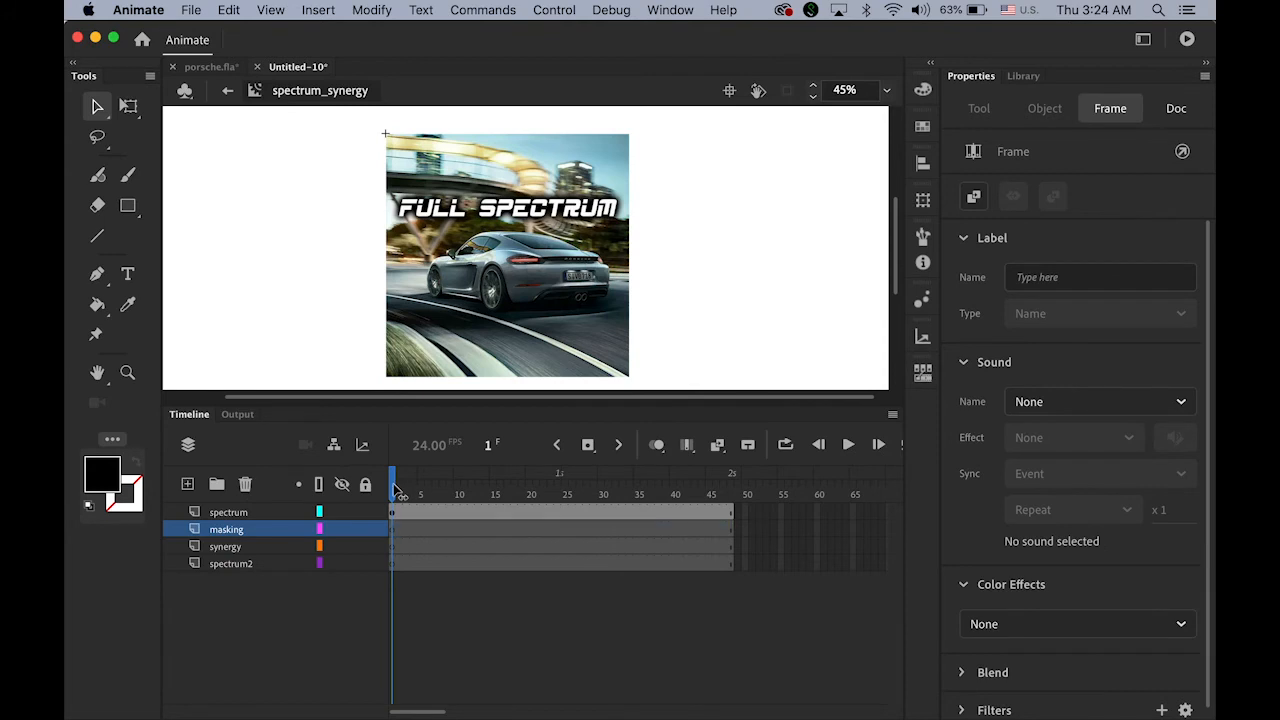
pyautogui.moveTo(398, 490); pyautogui.dragTo(750, 516)
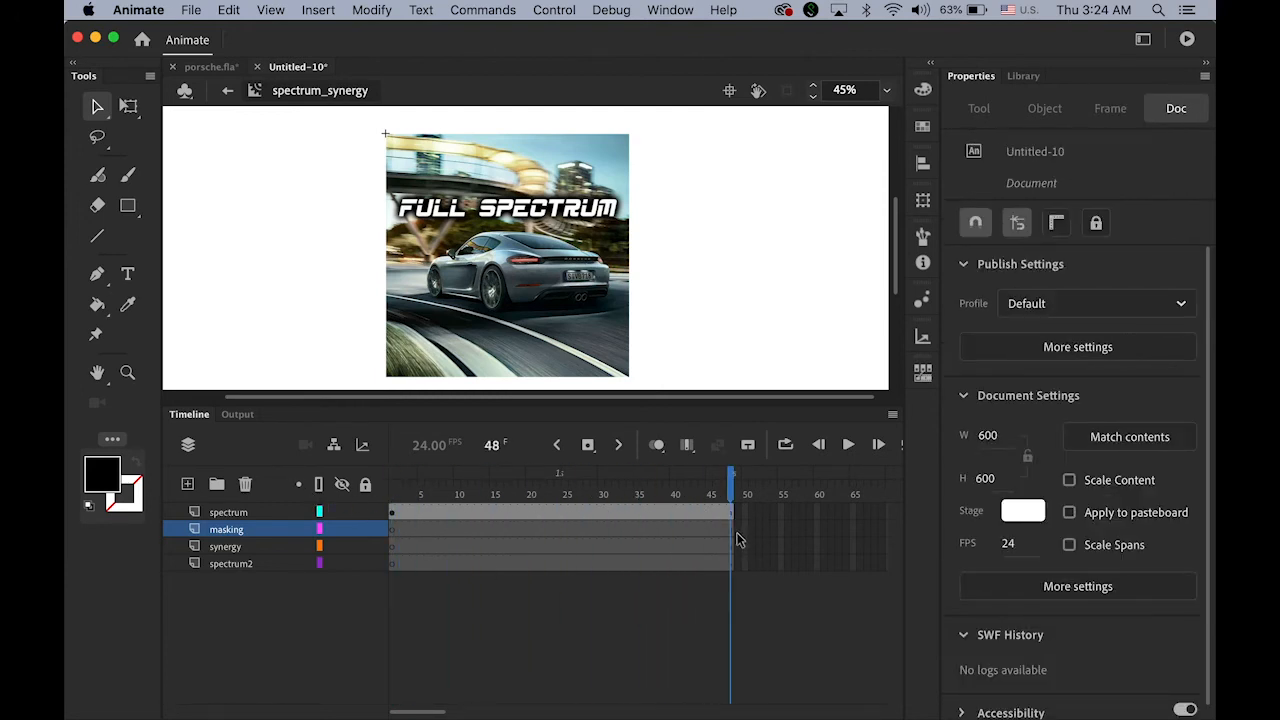
pyautogui.moveTo(737, 538); pyautogui.dragTo(740, 572)
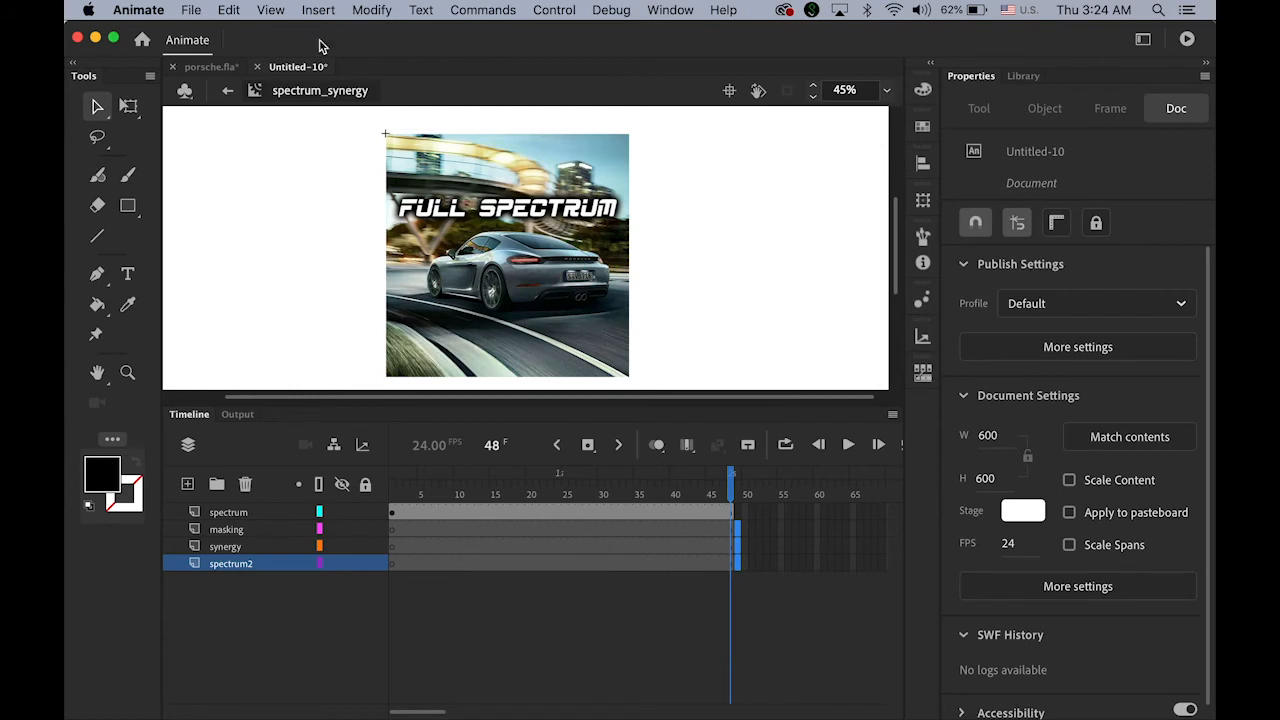
pyautogui.click(318, 10)
pyautogui.moveTo(358, 120)
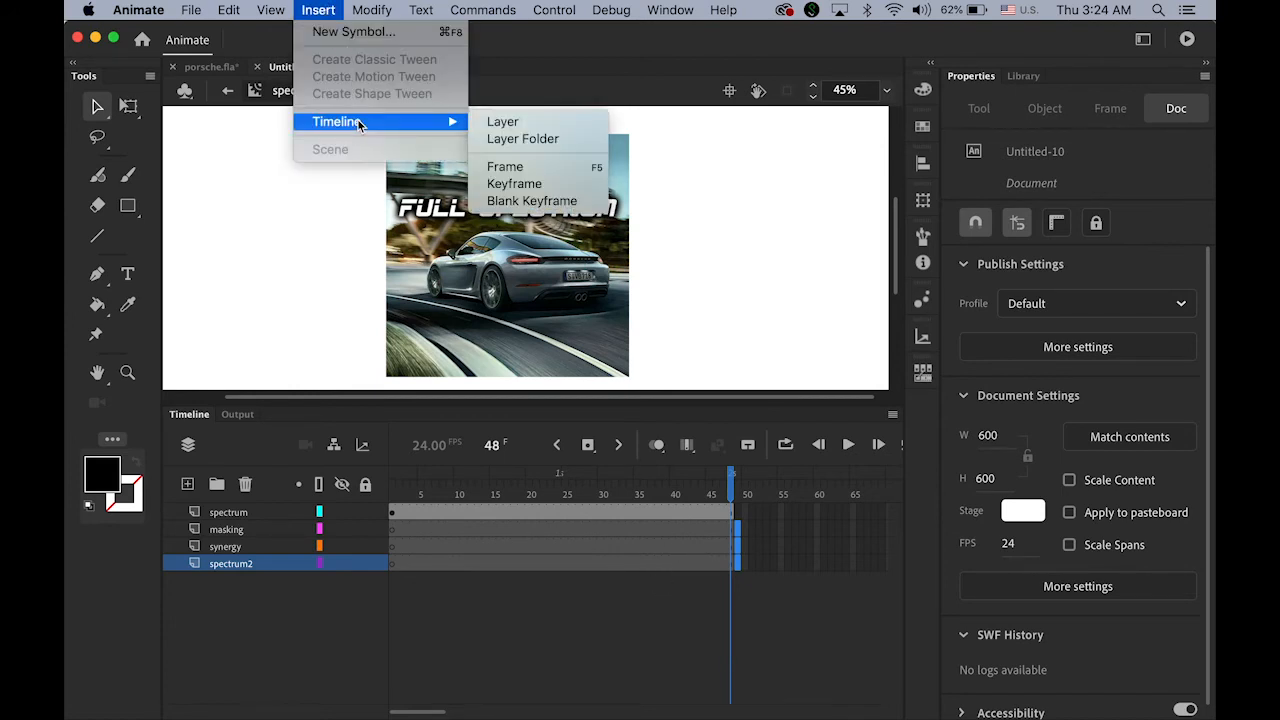
pyautogui.click(547, 200)
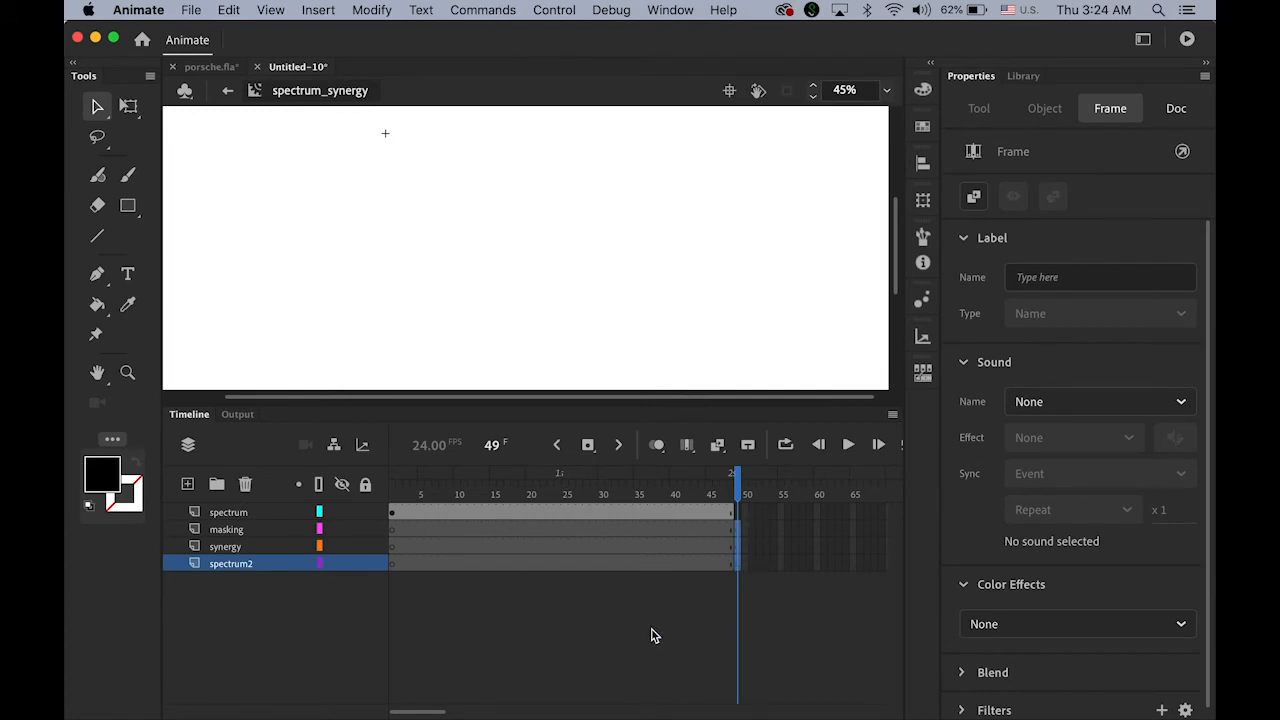
# - Place the spectrum.jpg image on the spectrum2 layer at frame 49, at about X 60, Y -33
pyautogui.click(1024, 78)
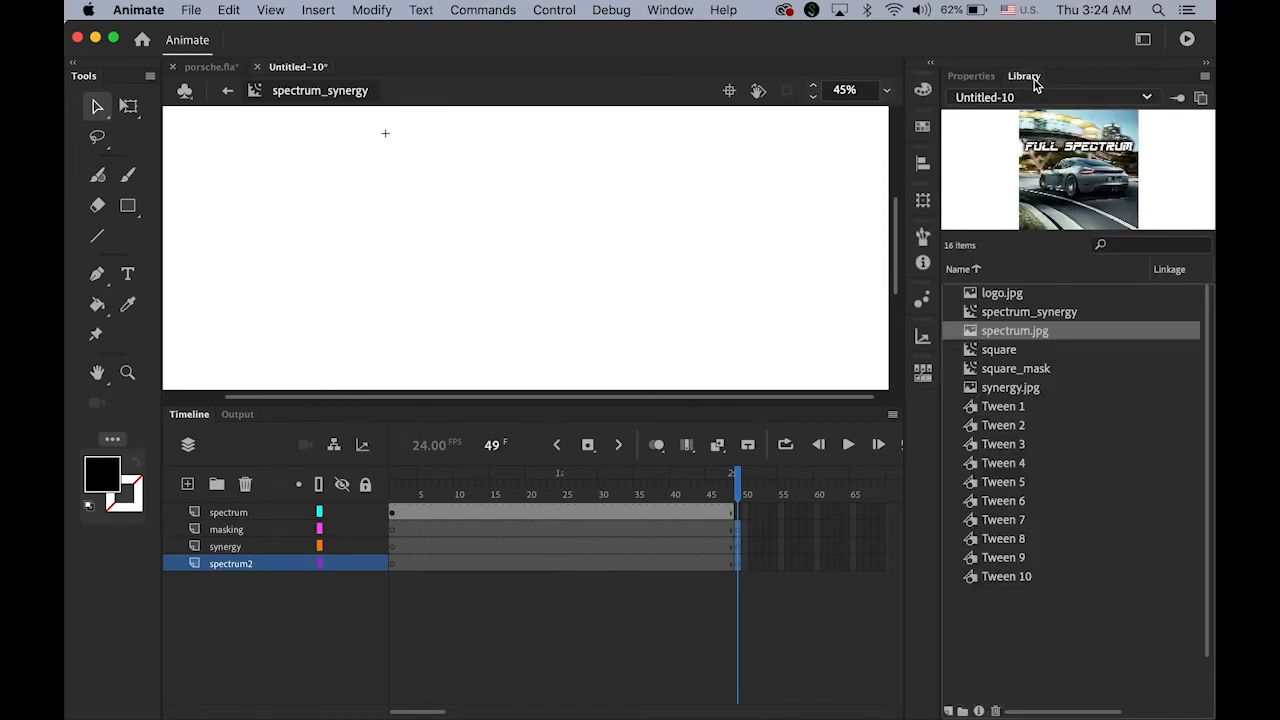
pyautogui.click(970, 338)
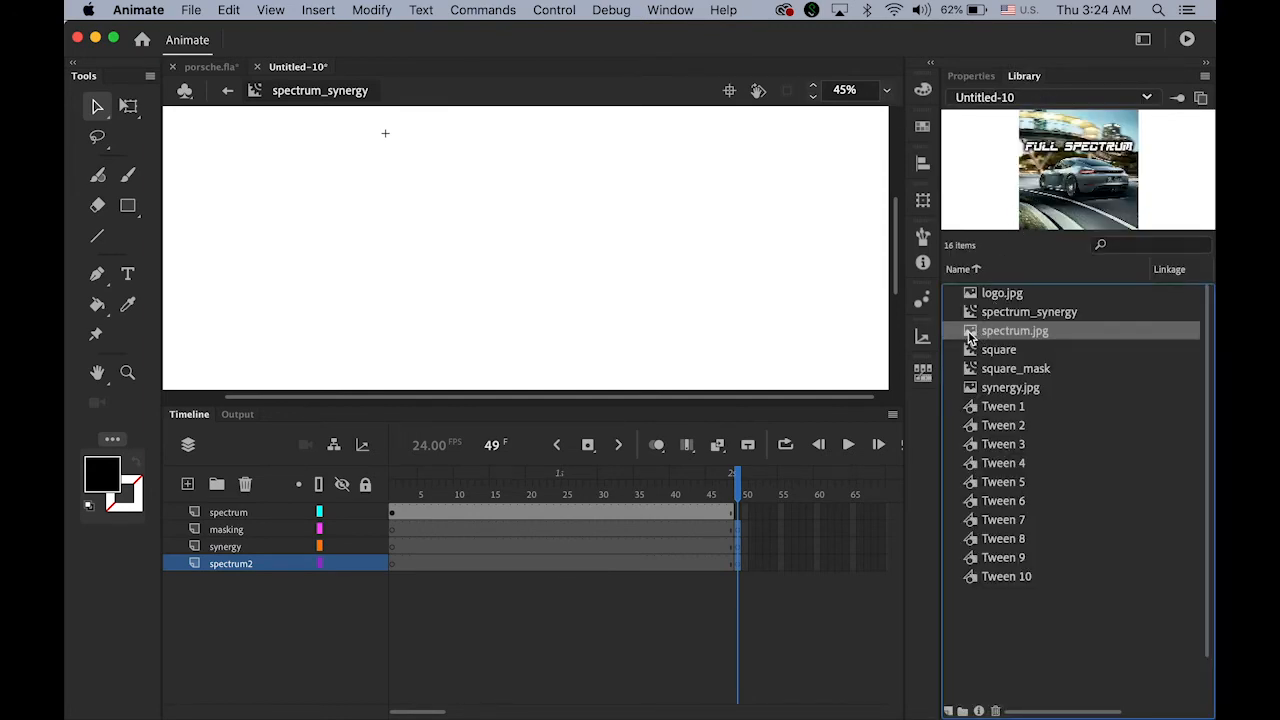
pyautogui.click(740, 572)
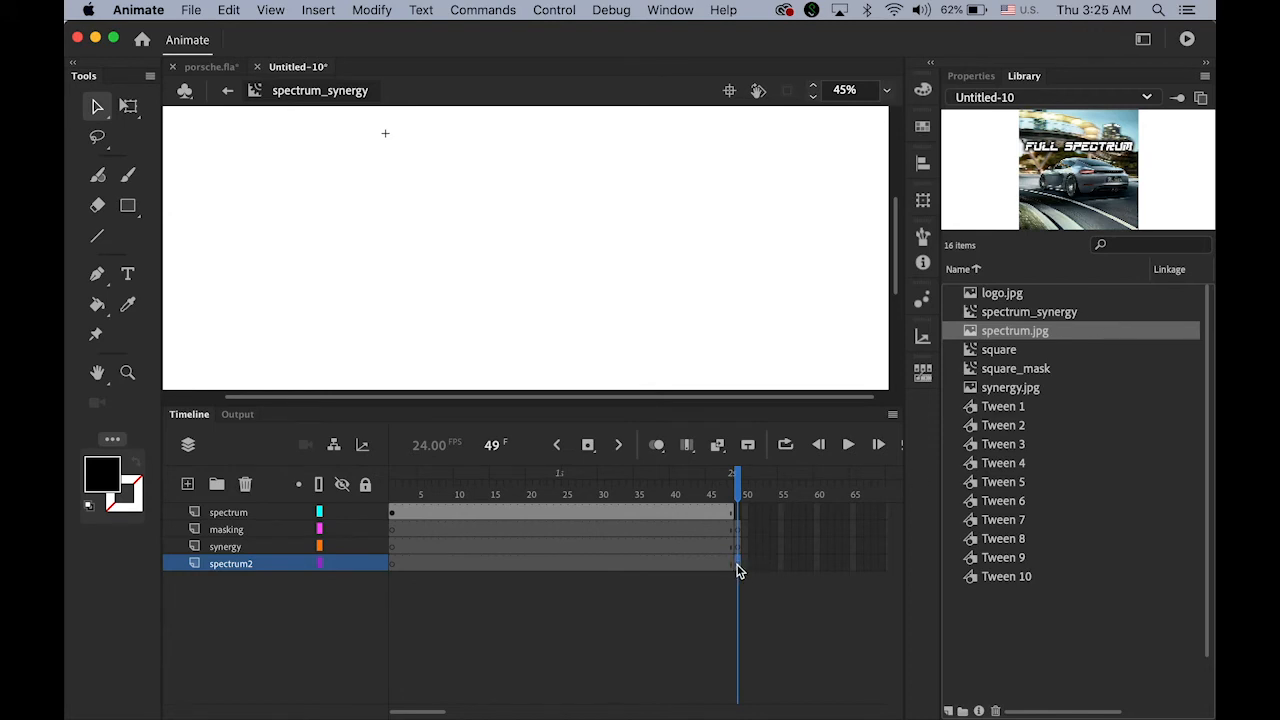
pyautogui.moveTo(968, 330); pyautogui.dragTo(532, 247)
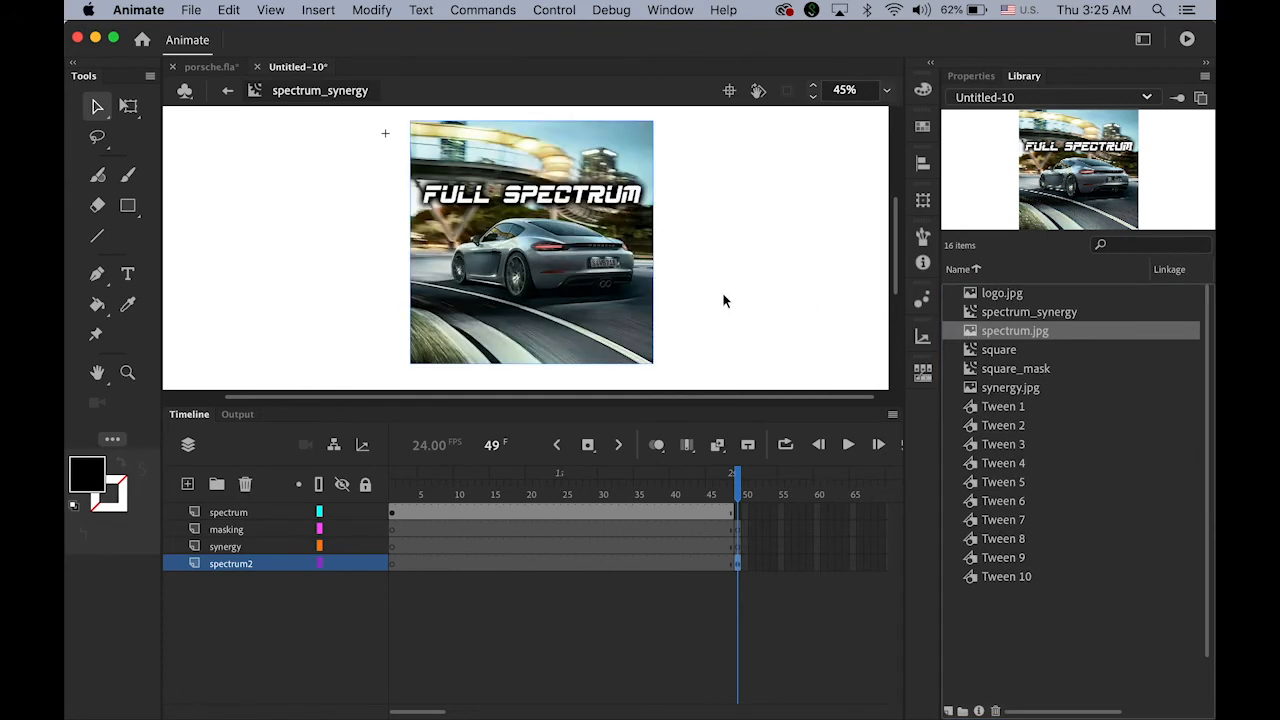
# - Set the position of the spectrum image on the spectrum2 layer to X 0 and Y 0
pyautogui.click(971, 76)
pyautogui.click(1087, 310)
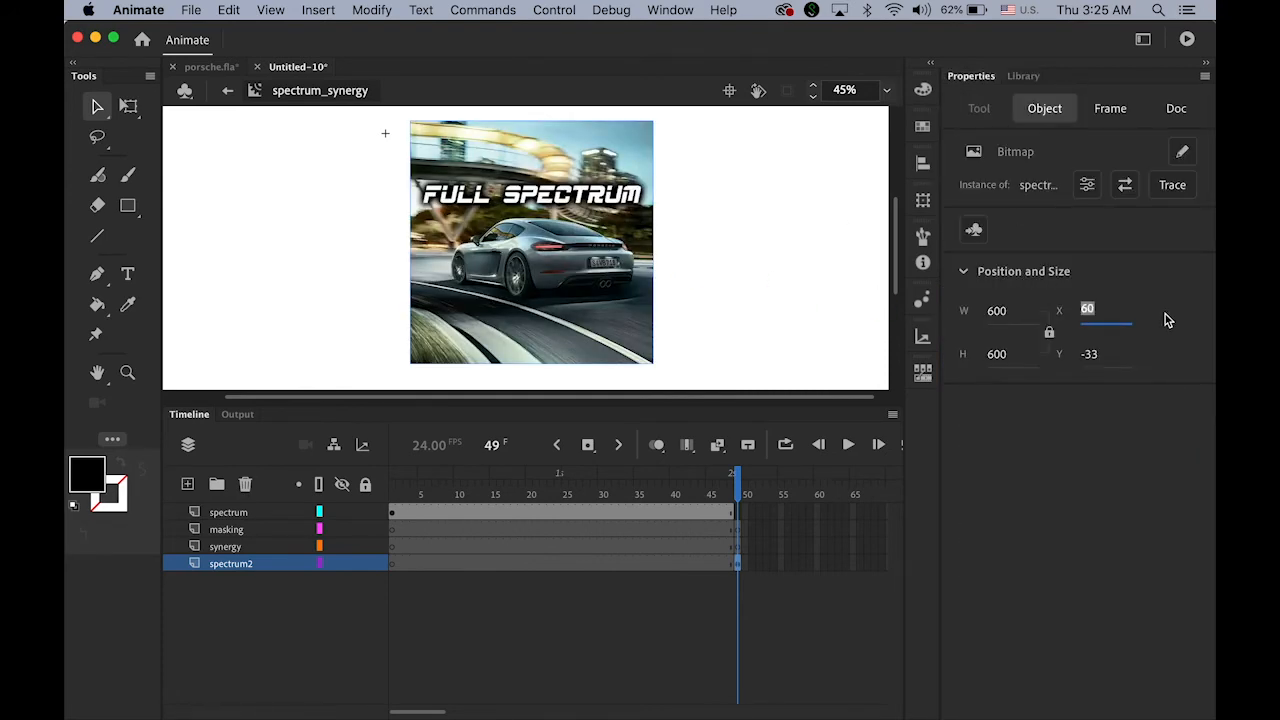
pyautogui.write('0')
pyautogui.press('Tab')
pyautogui.write('0')
pyautogui.press('Return')
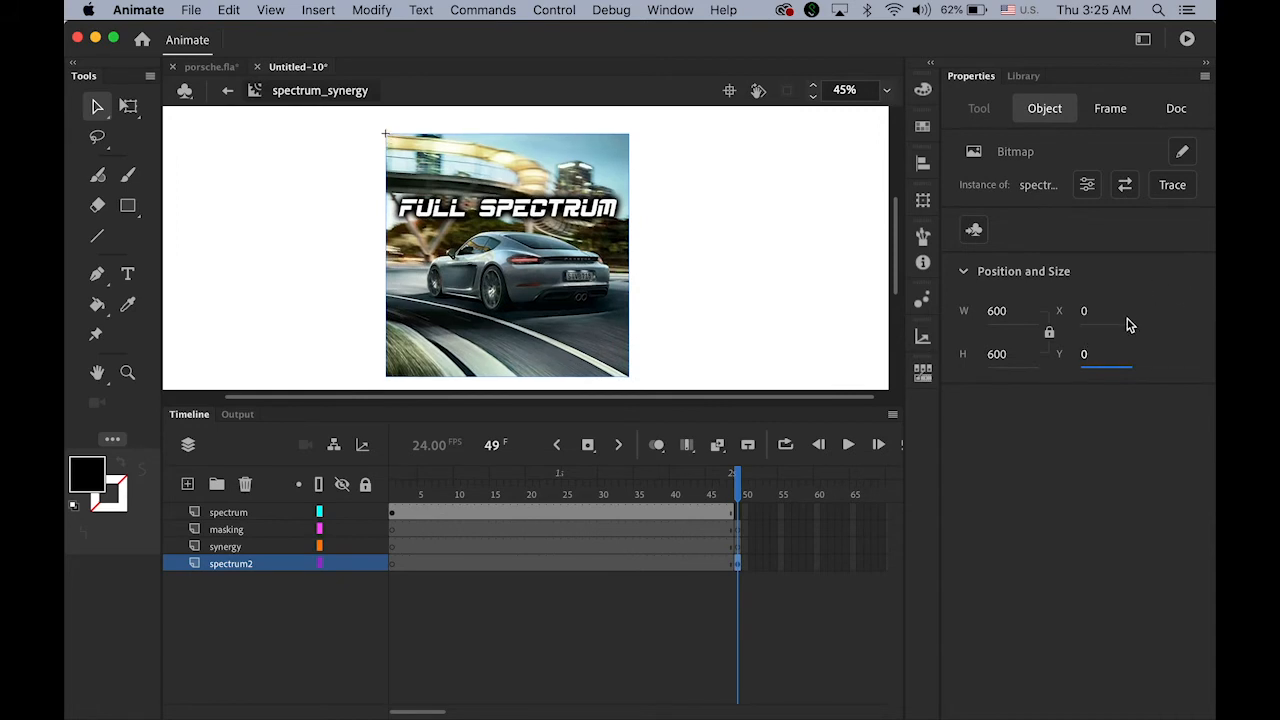
# - Place the synergy.jpg image on the synergy layer at frame 49, at about X 36, Y 7
pyautogui.click(739, 553)
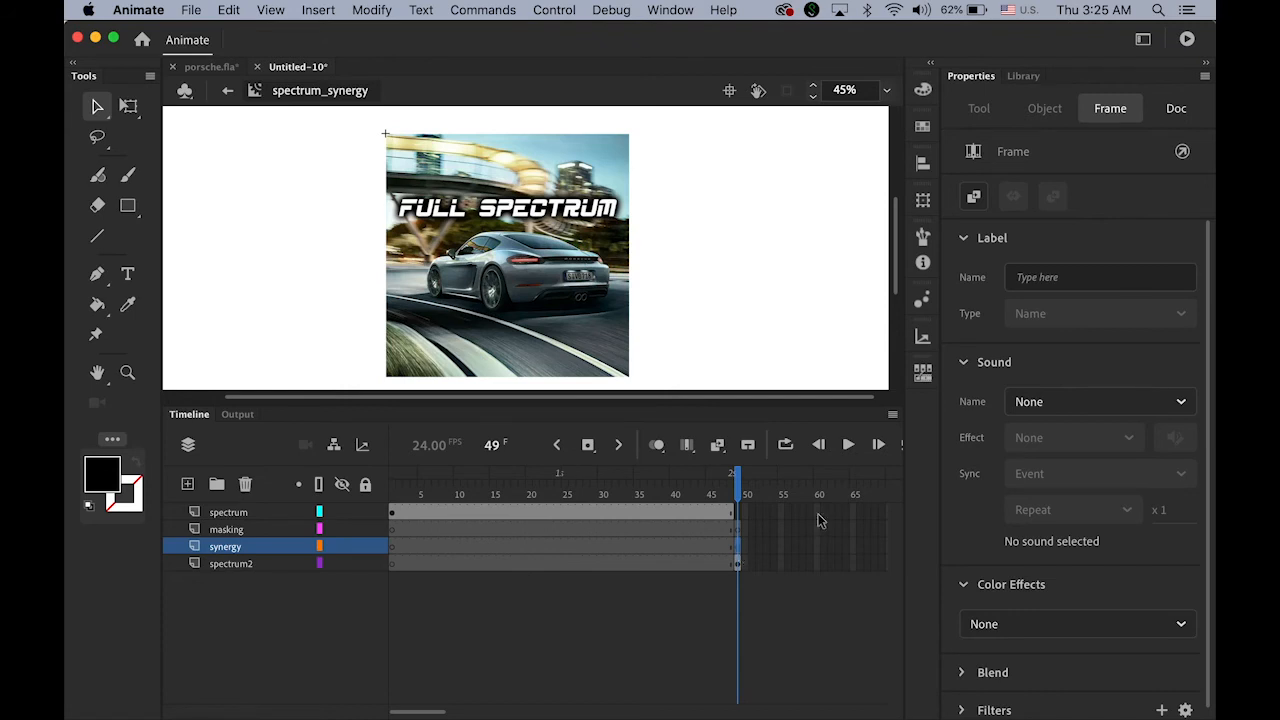
pyautogui.click(1024, 77)
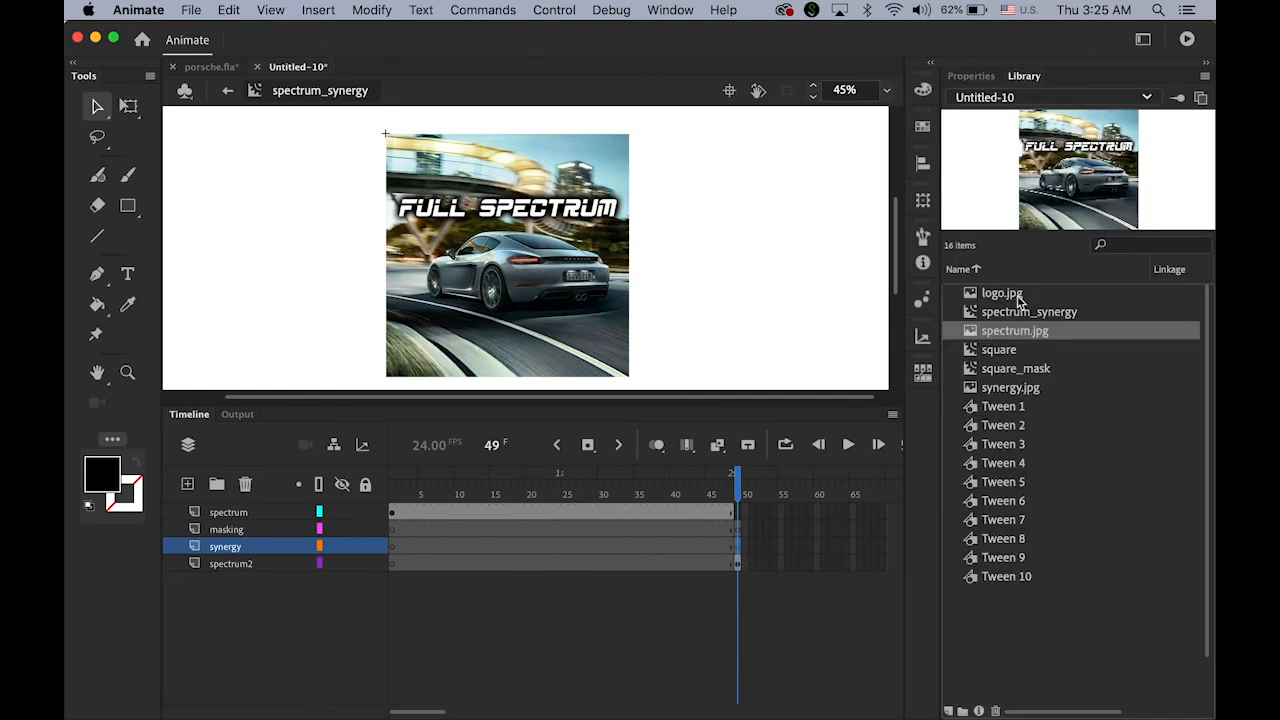
pyautogui.click(968, 392)
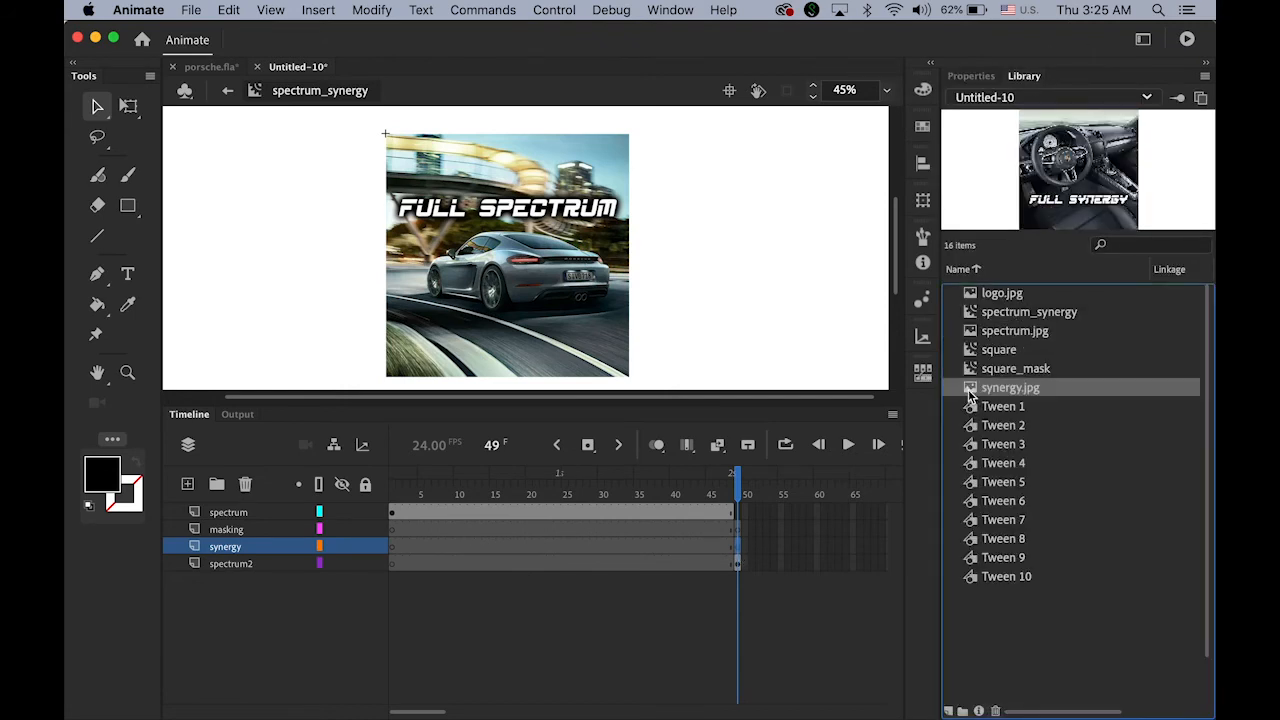
pyautogui.moveTo(968, 392); pyautogui.dragTo(874, 185)
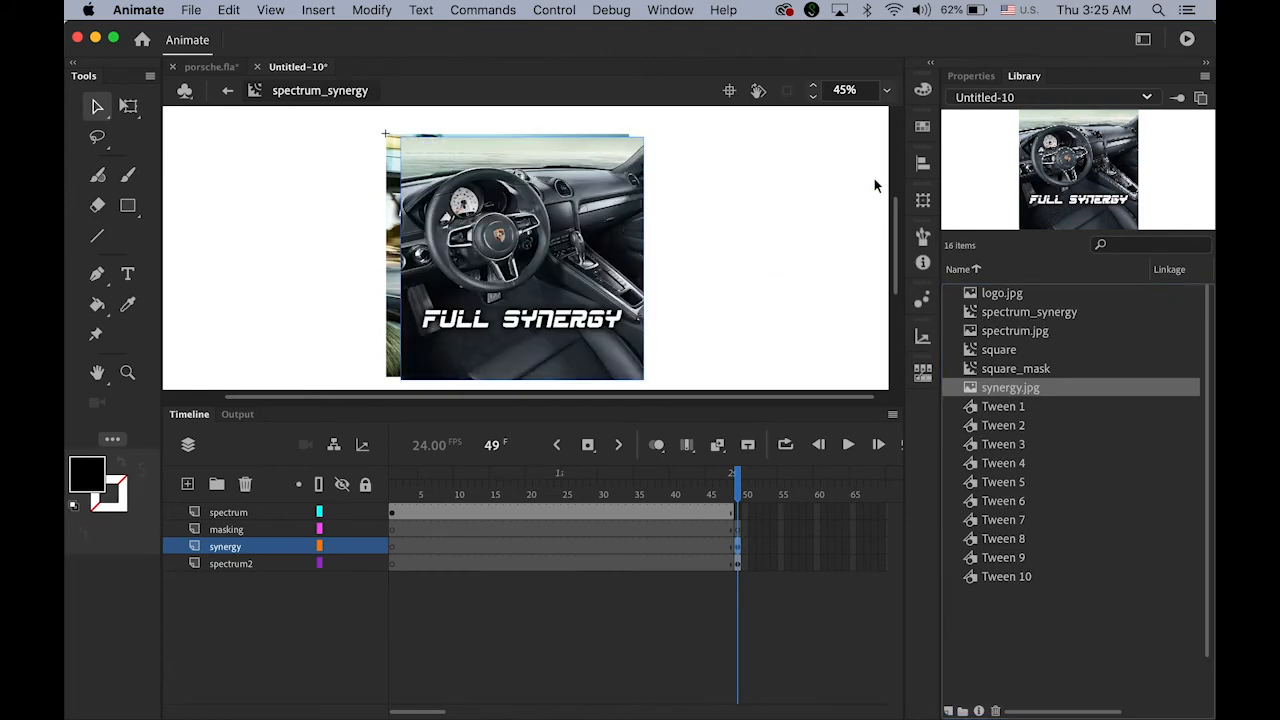
# - Set the synergy image's position to X 0 and Y 0
pyautogui.click(976, 78)
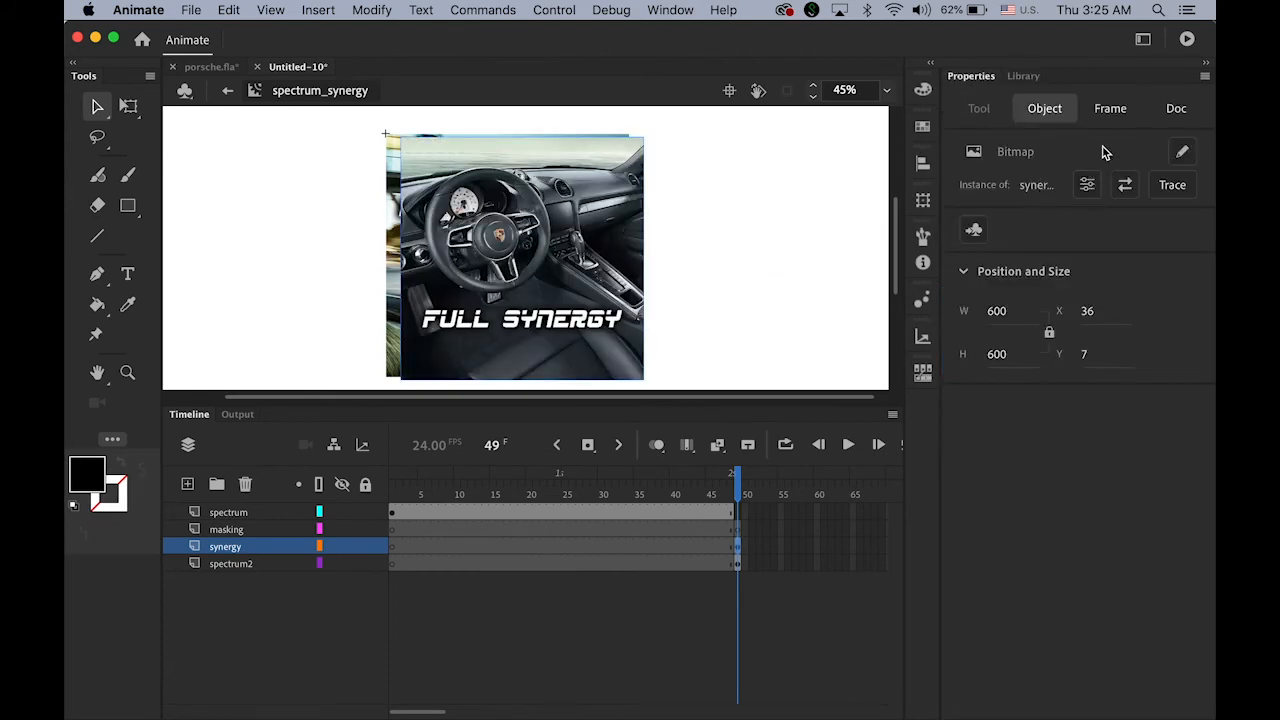
pyautogui.click(1089, 312)
pyautogui.write('0')
pyautogui.press('Tab')
pyautogui.write('0')
pyautogui.press('Return')
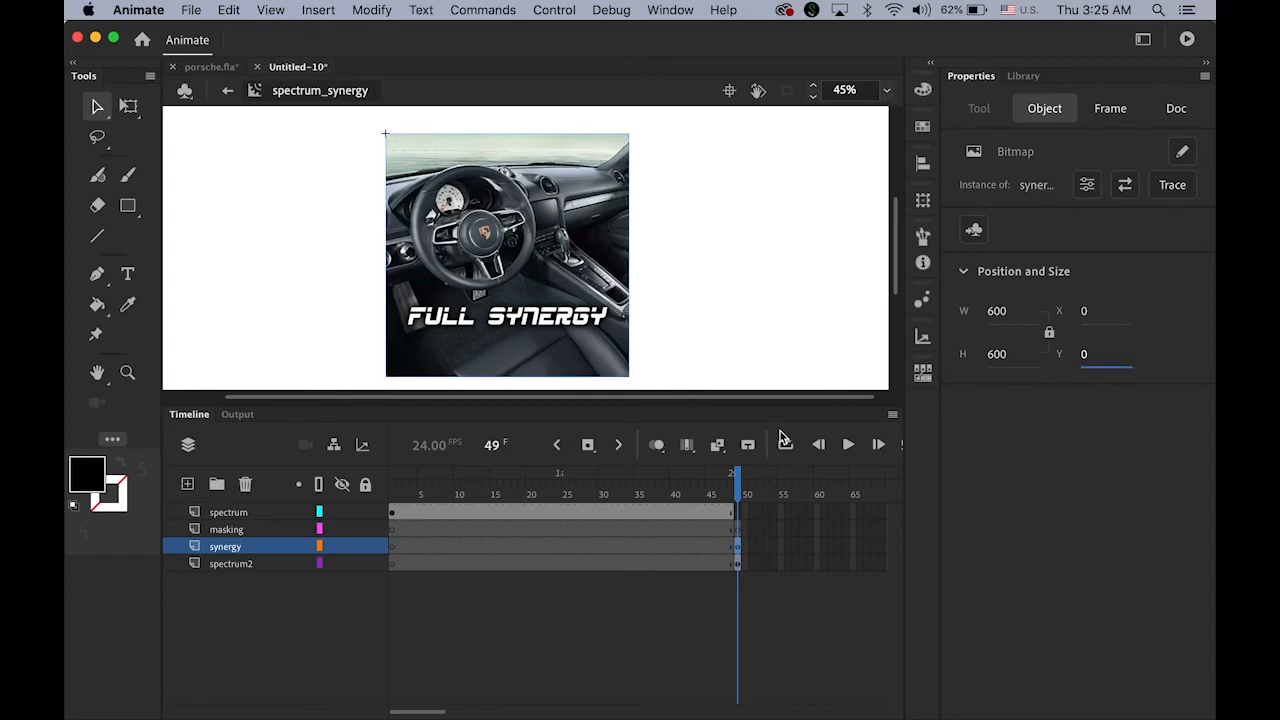
# - Place the square_mask clip on the masking layer at frame 49, at about X 157, Y 212
pyautogui.click(737, 529)
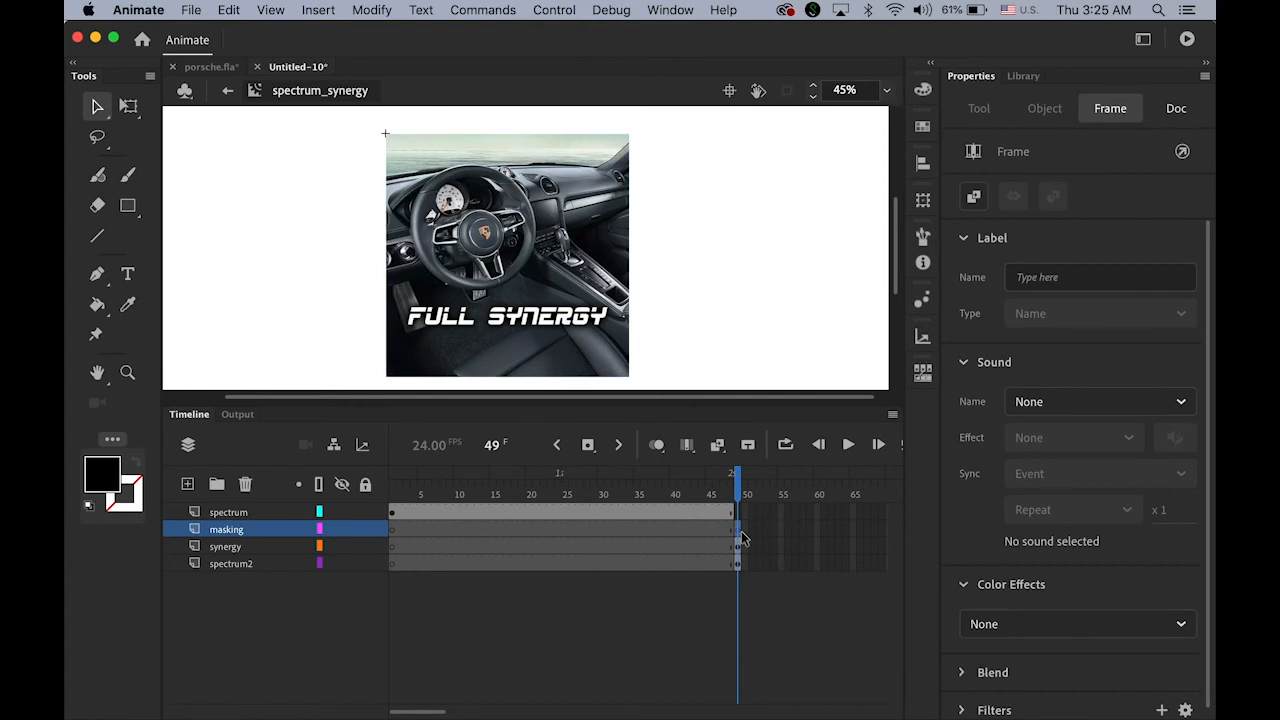
pyautogui.click(1024, 76)
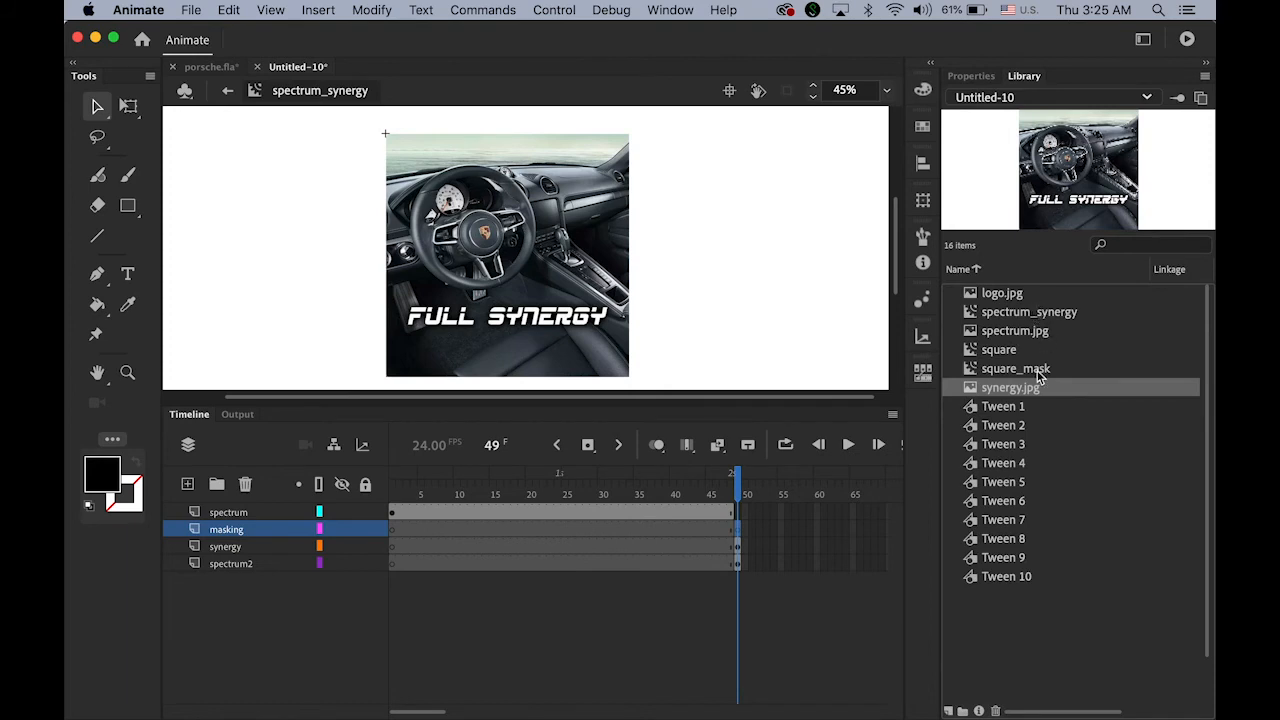
pyautogui.click(976, 376)
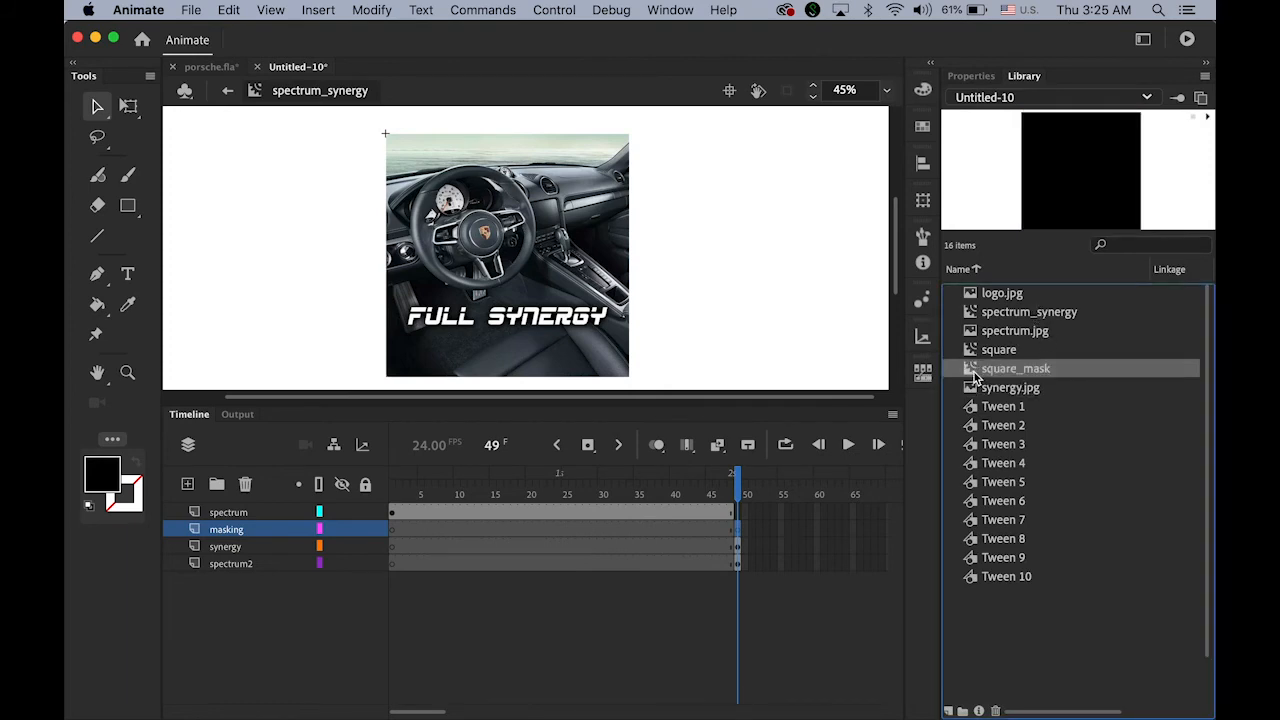
pyautogui.moveTo(974, 373); pyautogui.dragTo(853, 326)
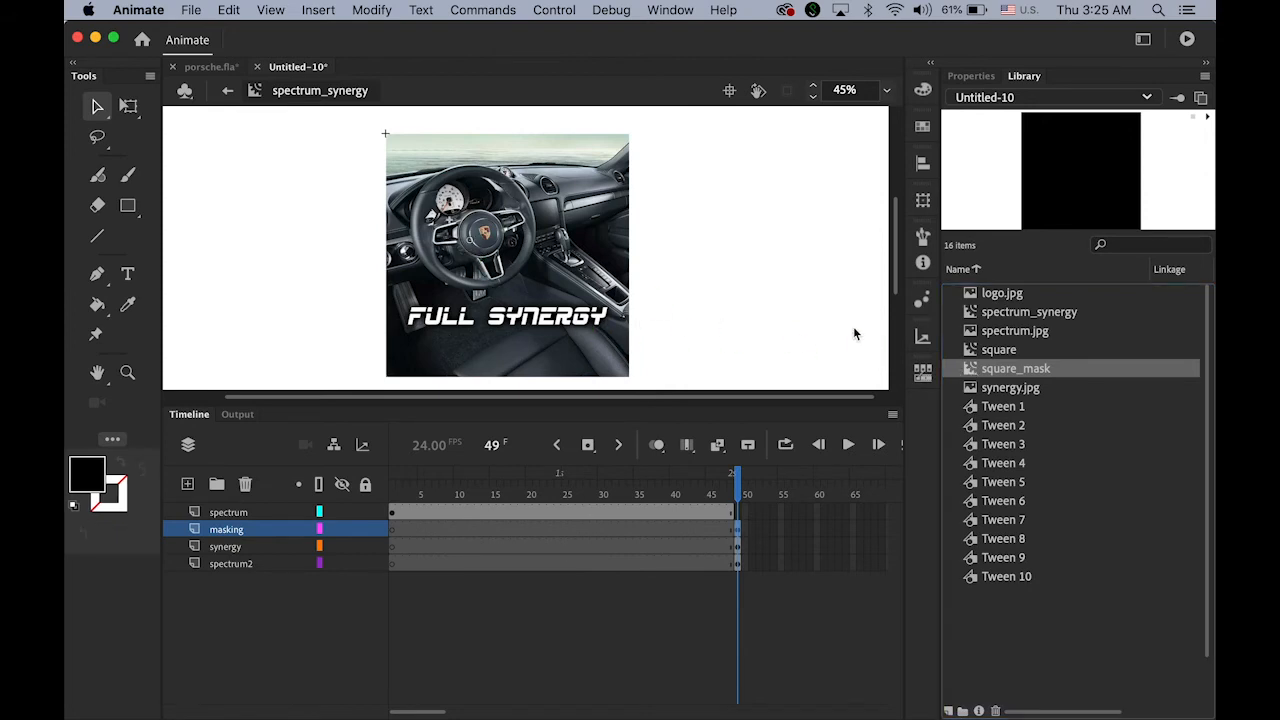
# - Set the position of the square_mask clip on the masking layer to X 0 and Y 0
pyautogui.click(971, 76)
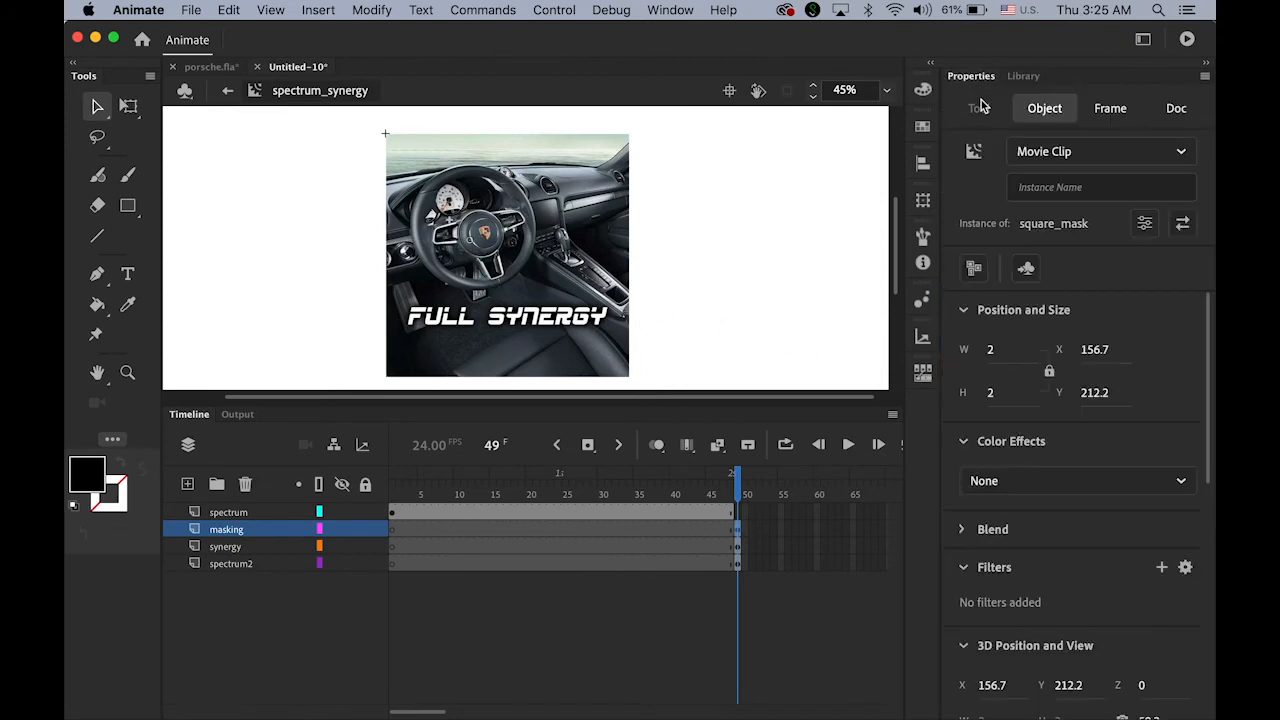
pyautogui.click(1095, 350)
pyautogui.write('0')
pyautogui.press('Tab')
pyautogui.write('0')
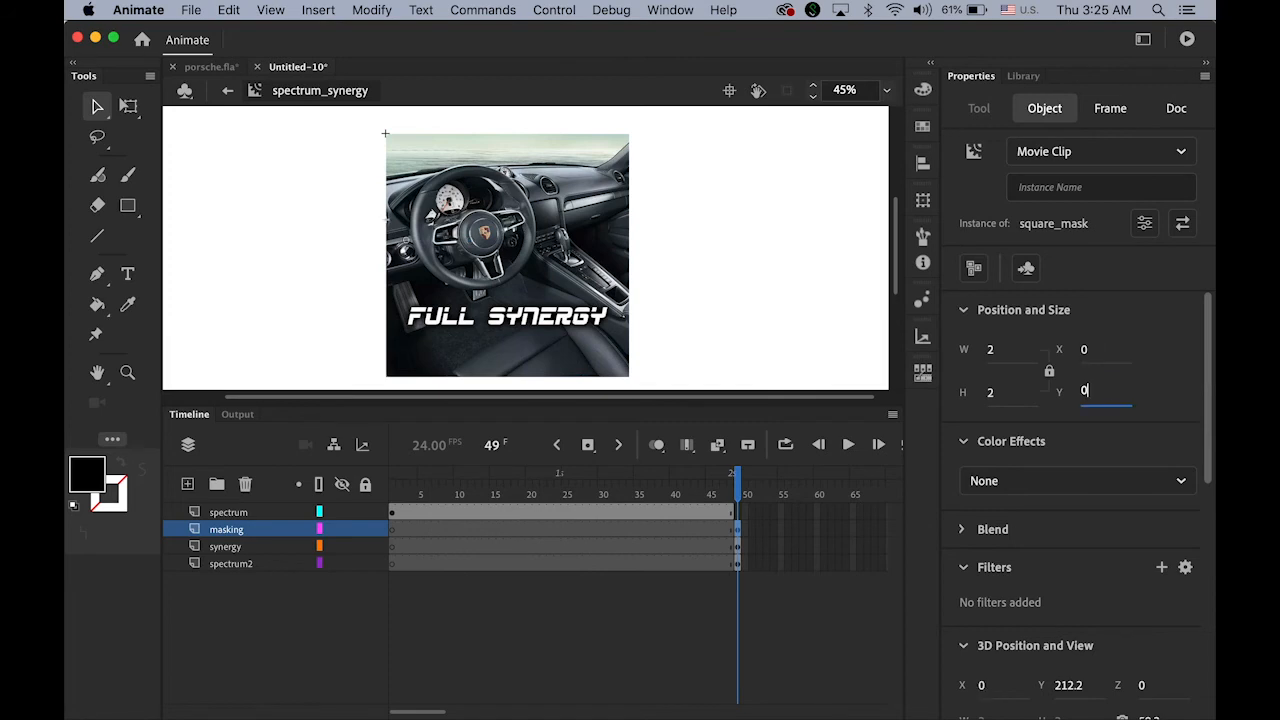
pyautogui.press('Return')
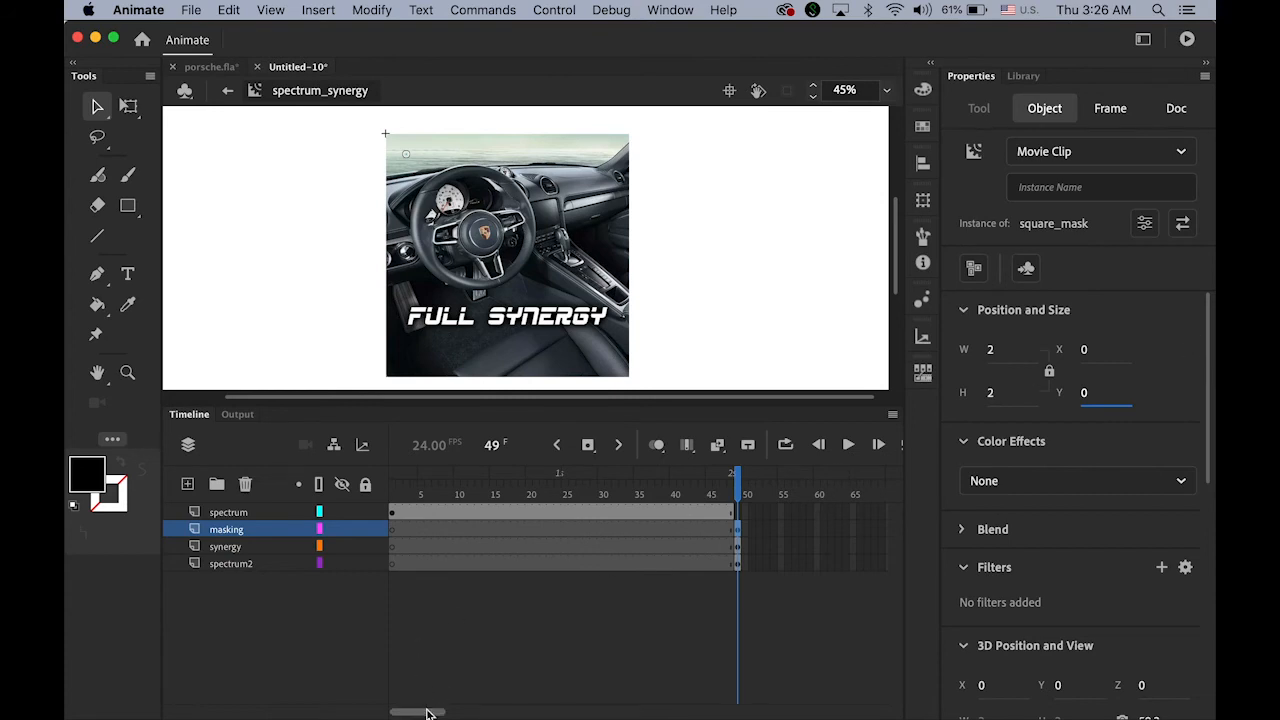
# - Extend the masking, synergy and spectrum2 layers with frames up to frame 168
pyautogui.moveTo(427, 713); pyautogui.dragTo(520, 714)
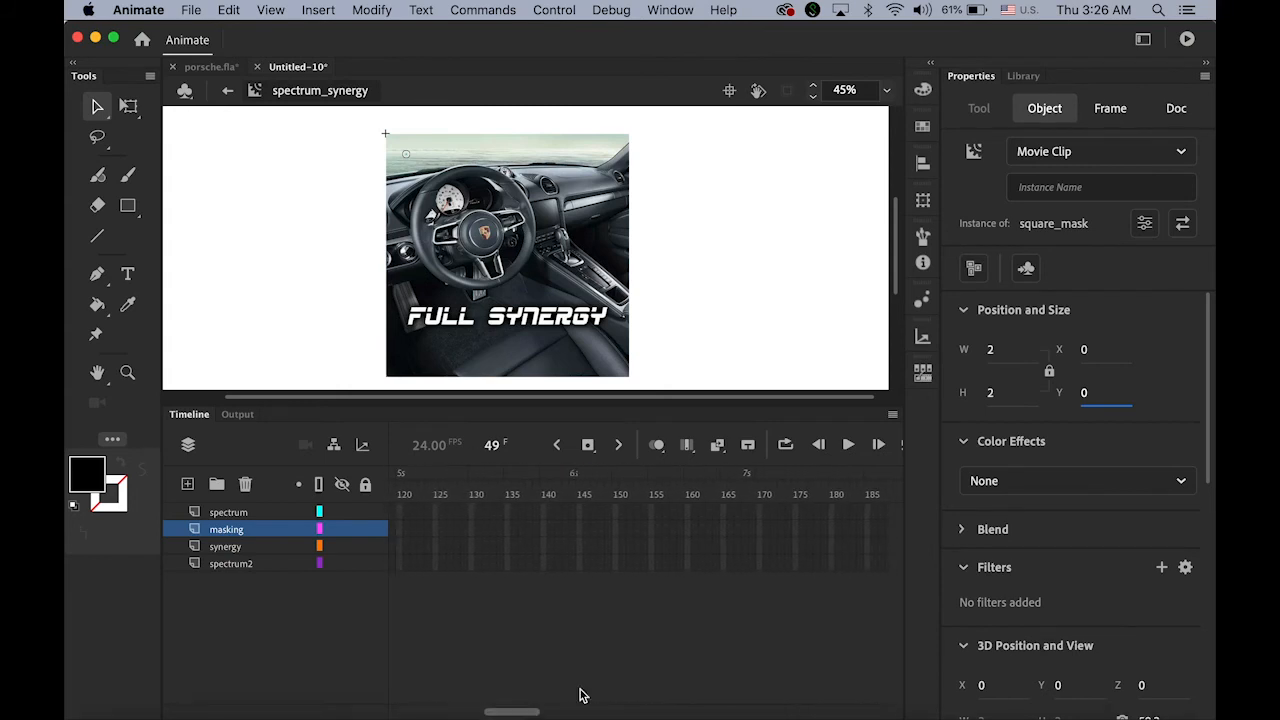
pyautogui.click(746, 530)
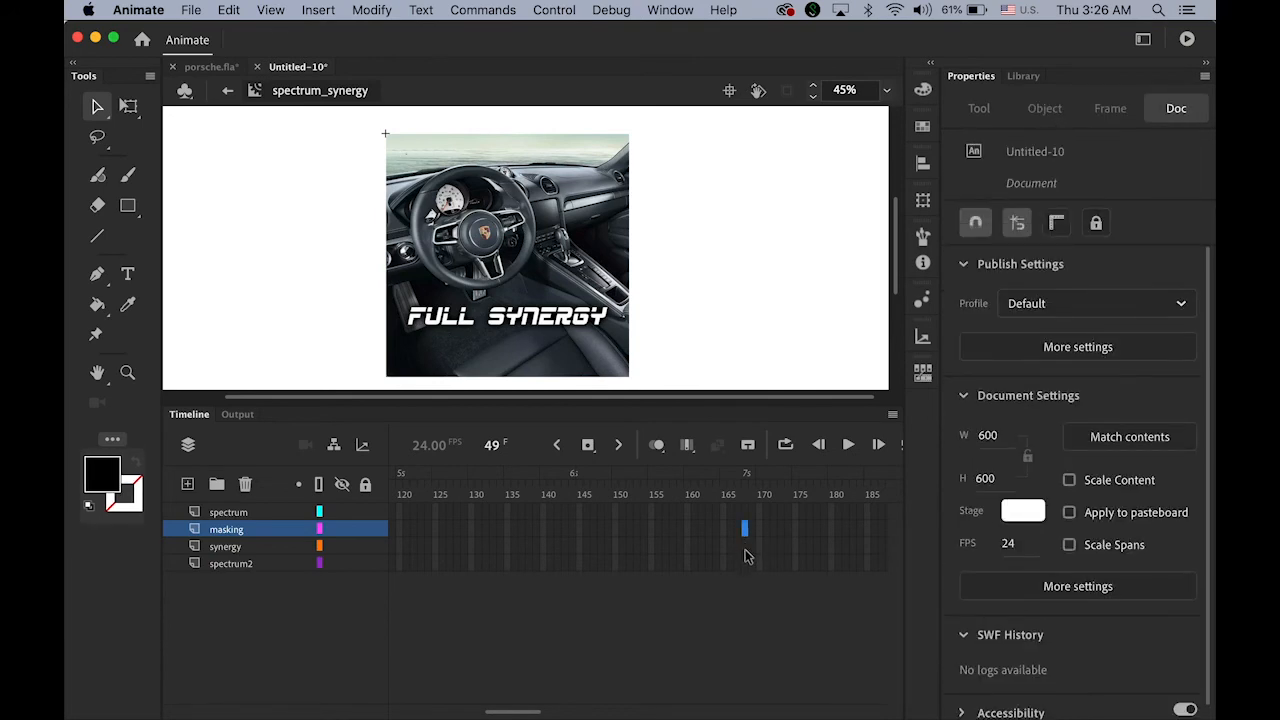
pyautogui.keyDown('shift'); pyautogui.click(746, 548); pyautogui.keyUp('shift')
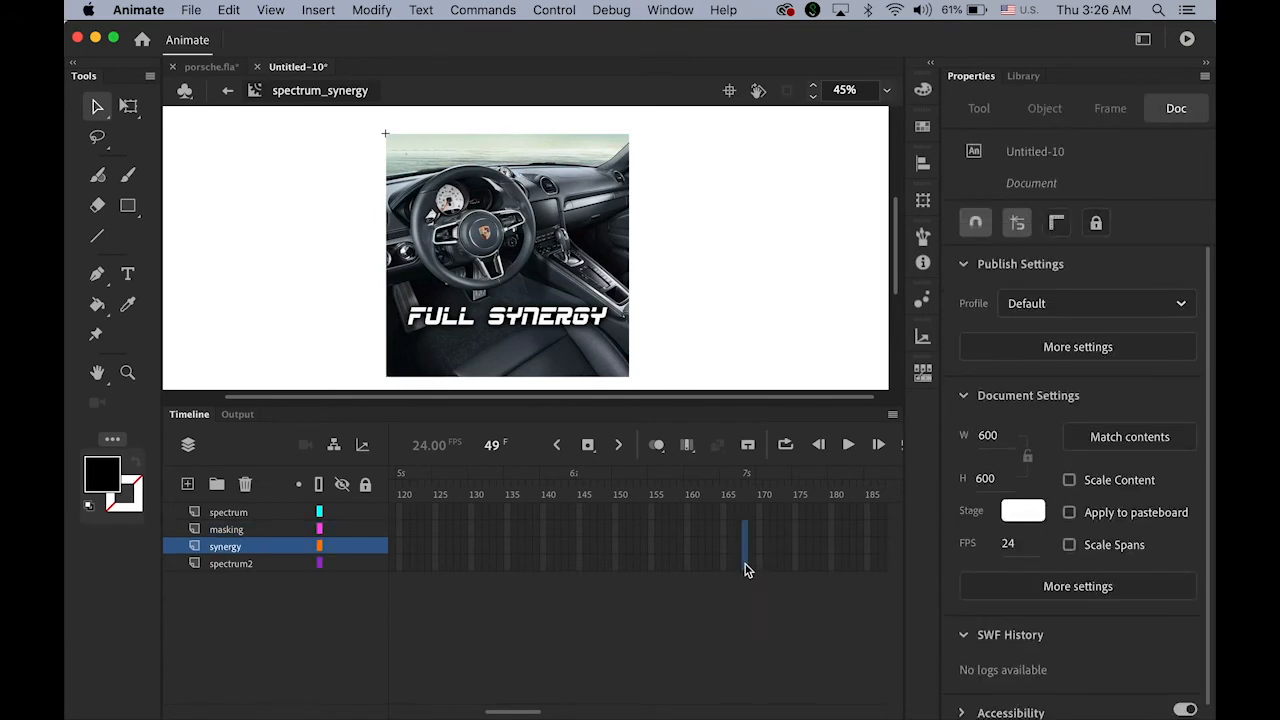
pyautogui.keyDown('shift'); pyautogui.click(746, 564); pyautogui.keyUp('shift')
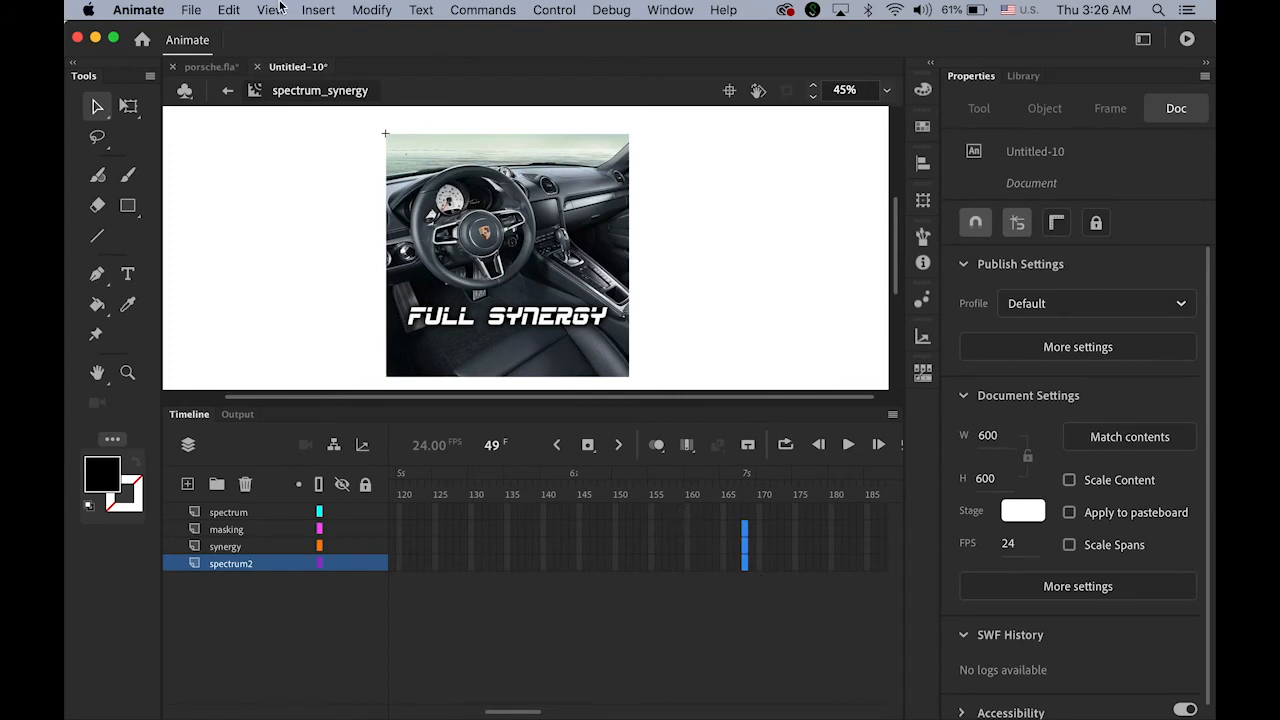
pyautogui.click(322, 10)
pyautogui.moveTo(347, 126)
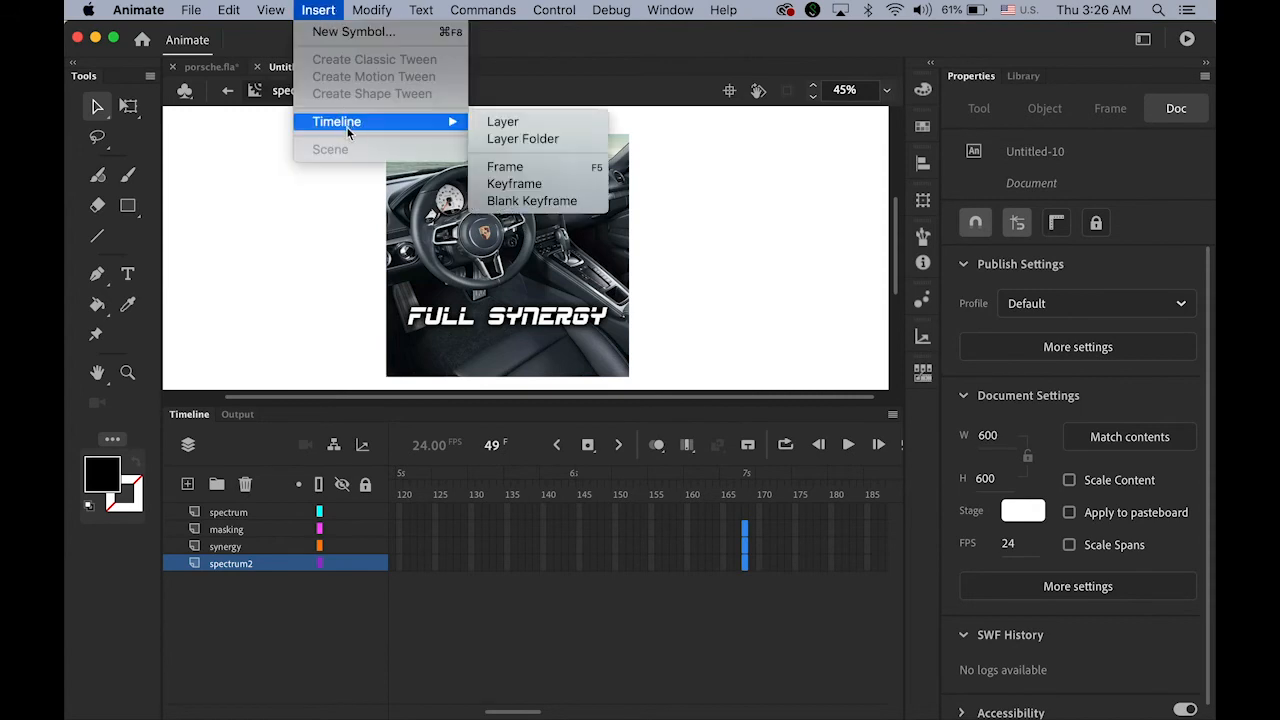
pyautogui.click(524, 167)
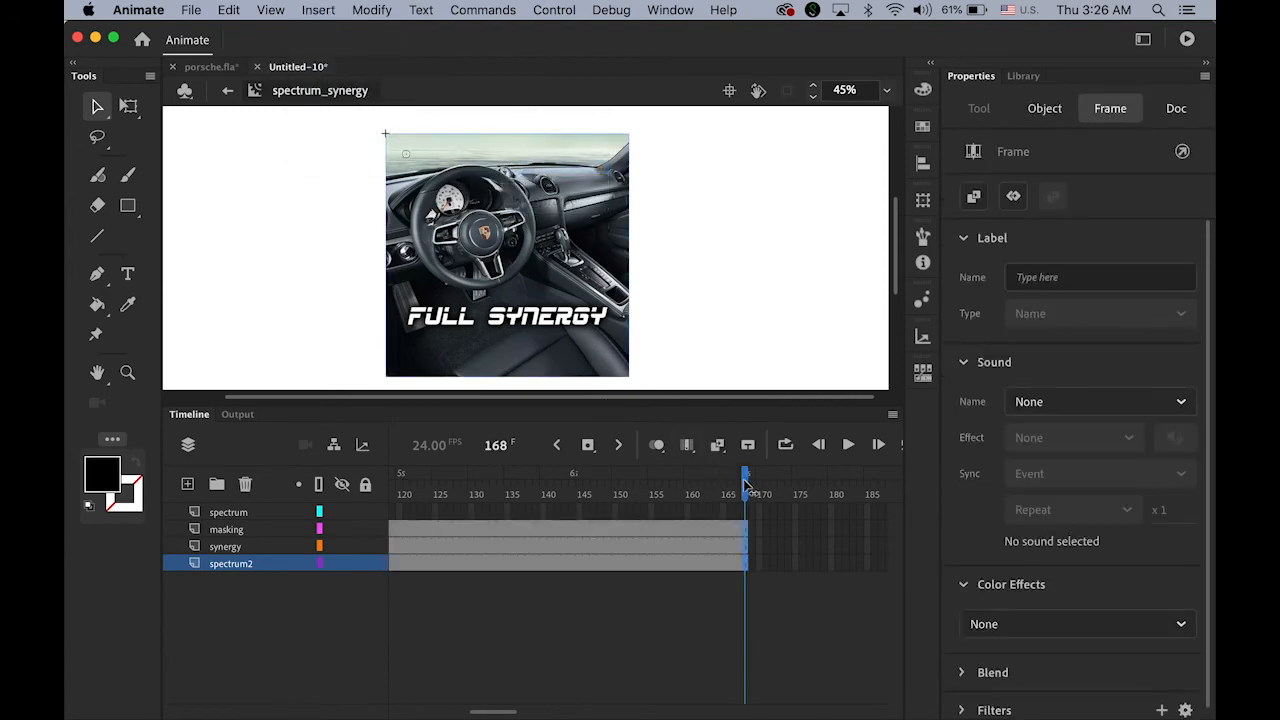
# - Turn the masking layer into a mask for the synergy layer in spectrum_synergy
pyautogui.moveTo(745, 478); pyautogui.dragTo(268, 456)
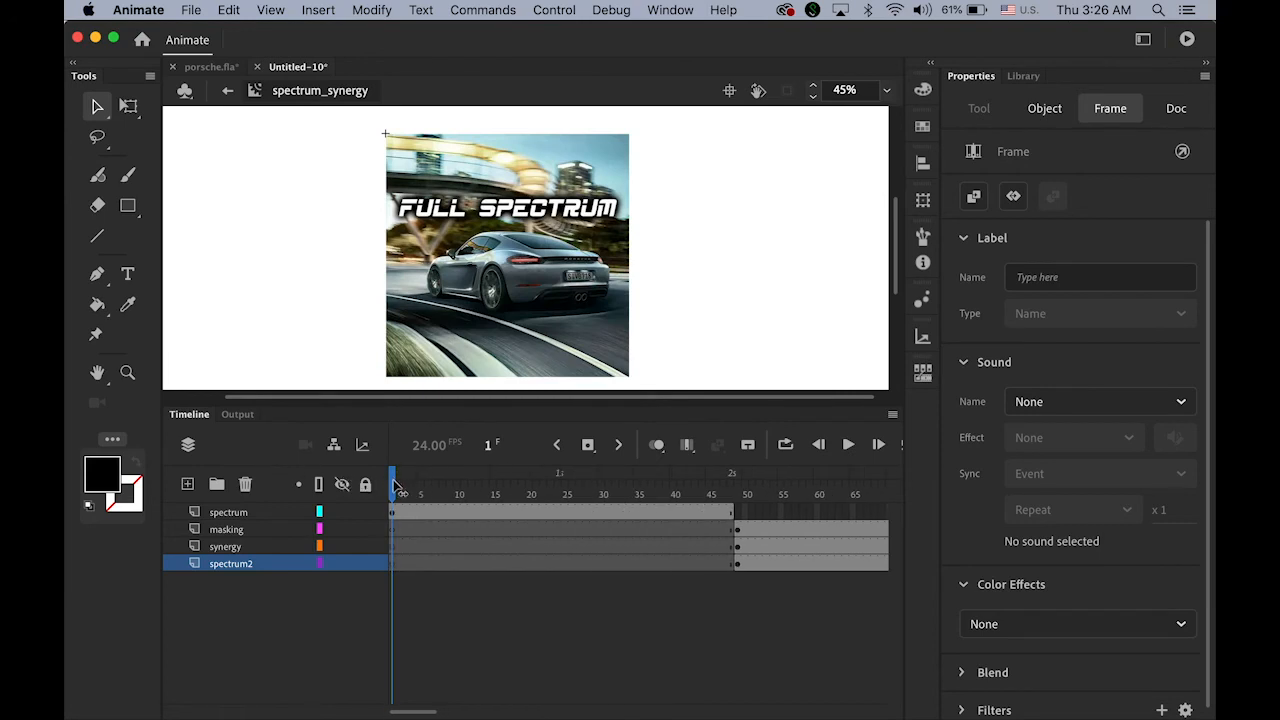
pyautogui.moveTo(396, 486); pyautogui.dragTo(743, 495)
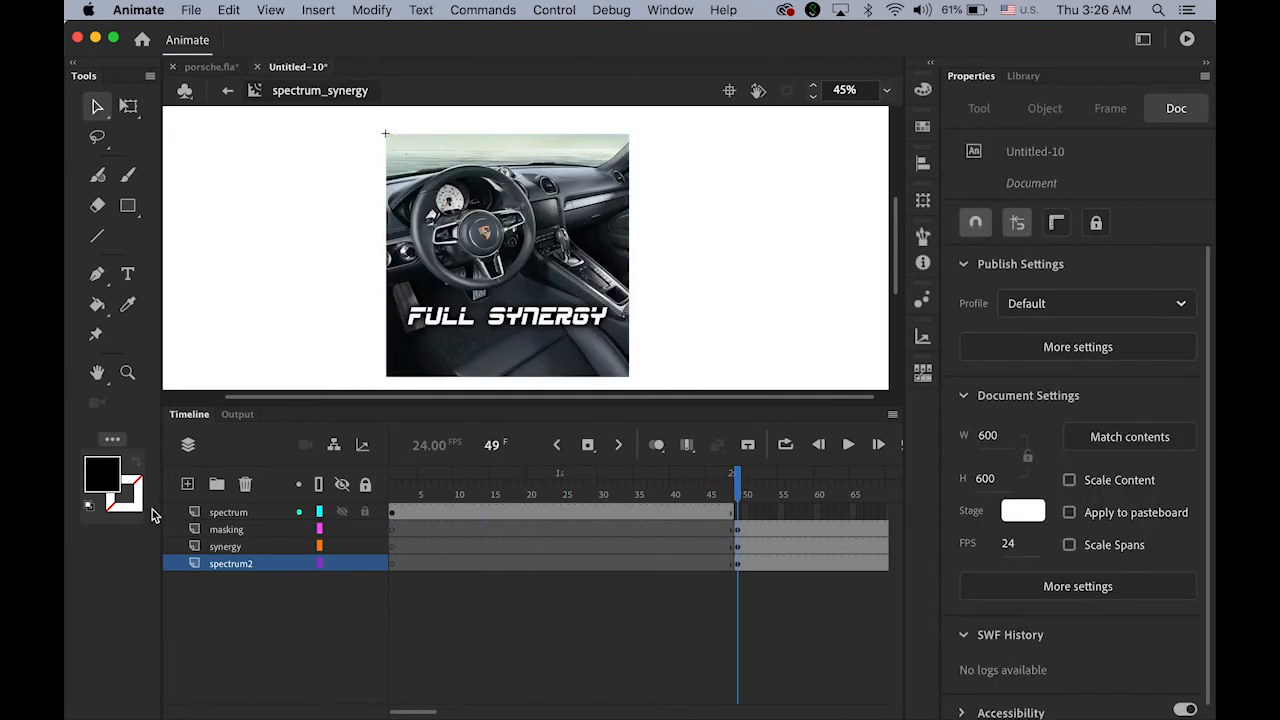
pyautogui.click(200, 531)
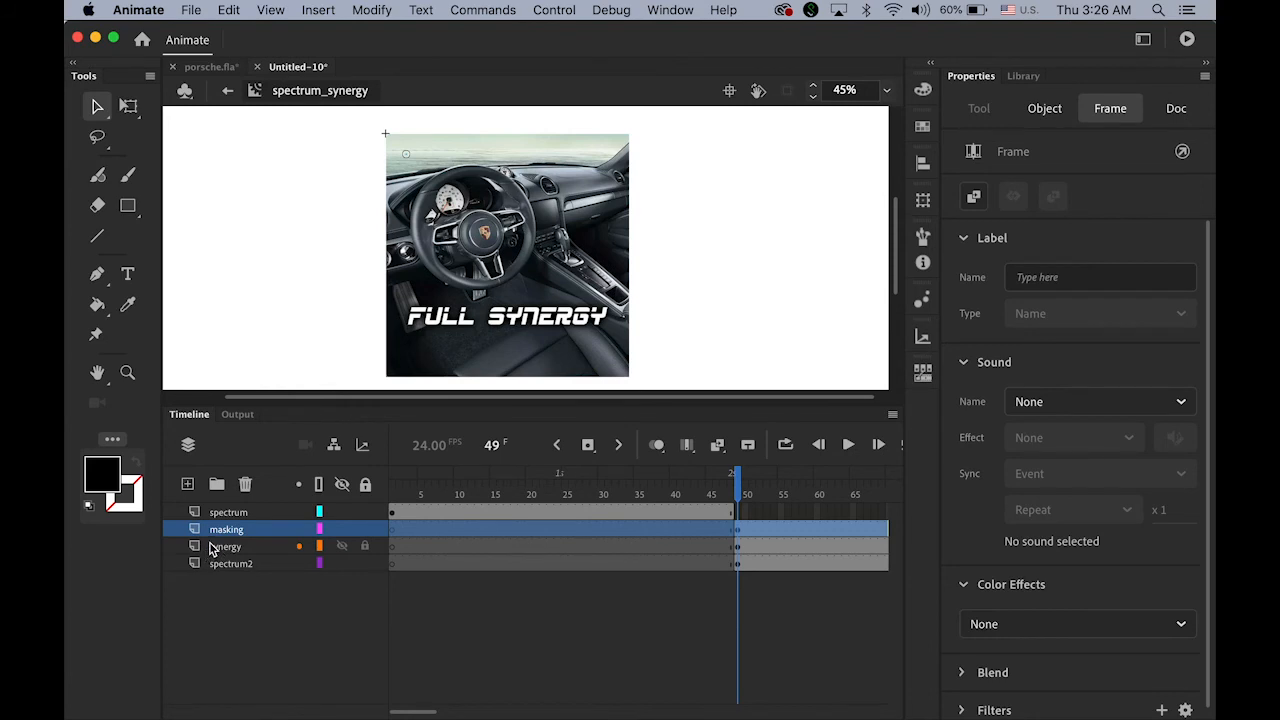
pyautogui.rightClick(198, 537)
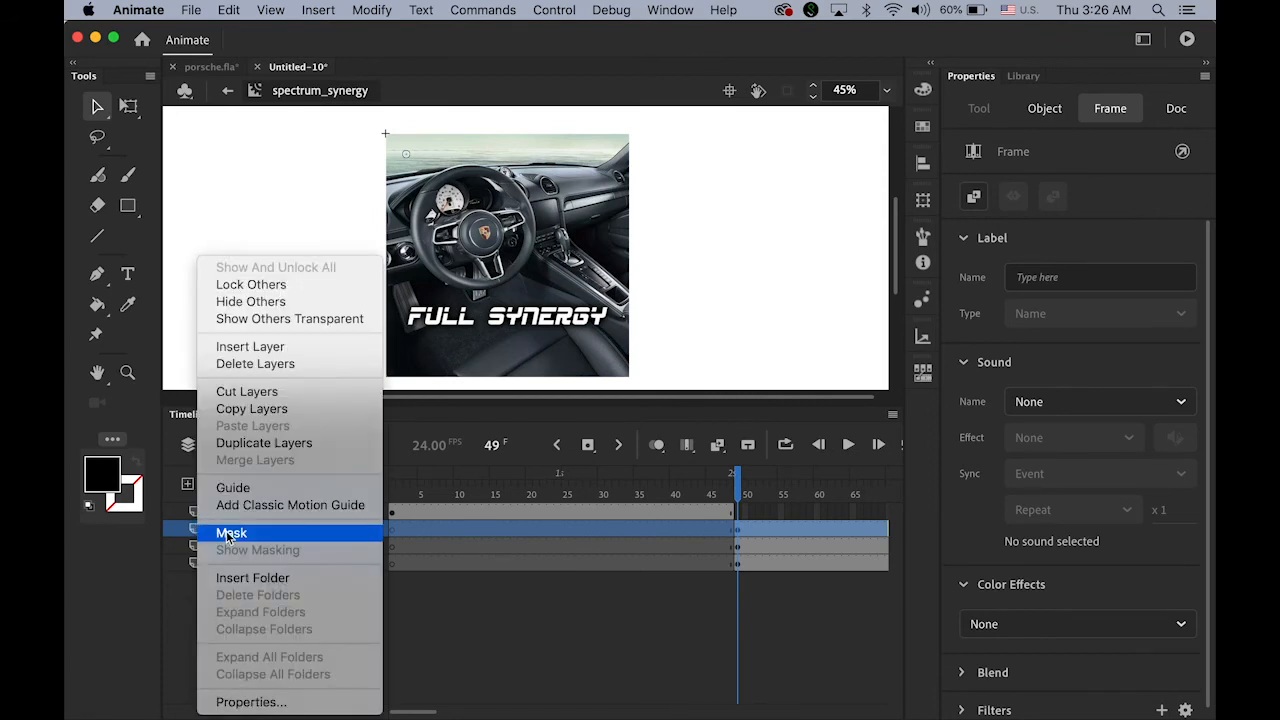
pyautogui.click(183, 618)
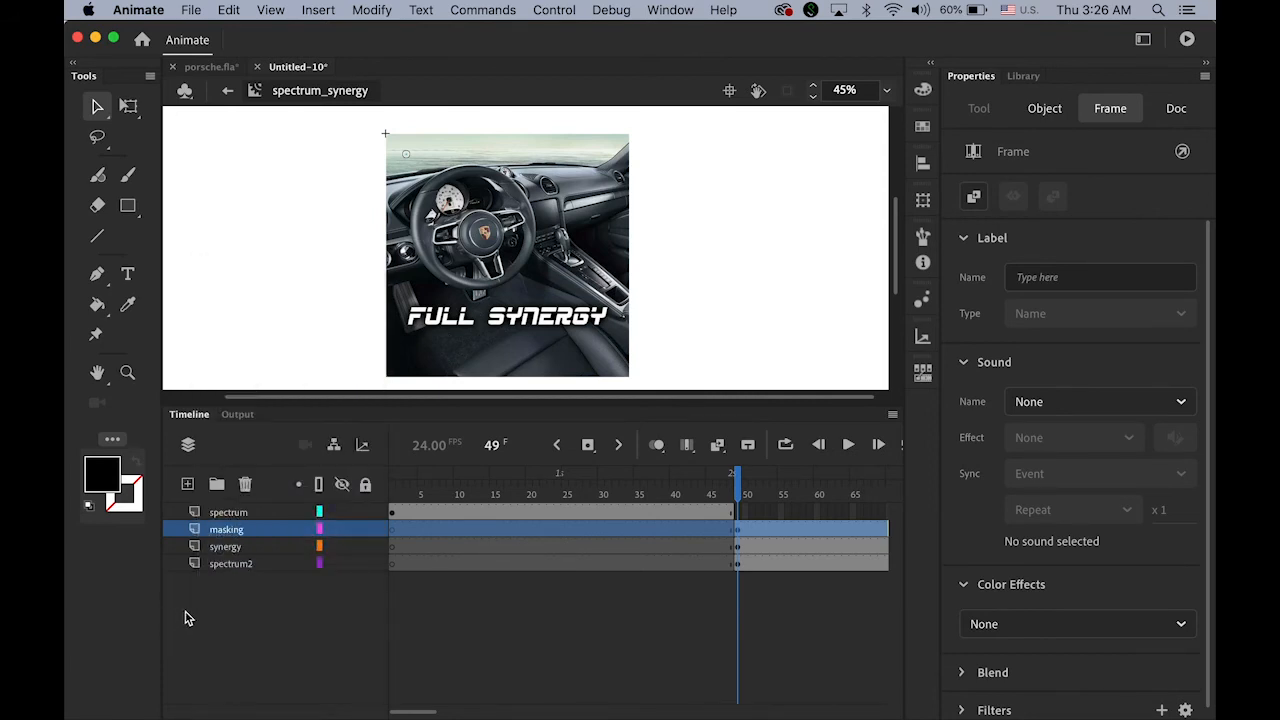
pyautogui.rightClick(195, 536)
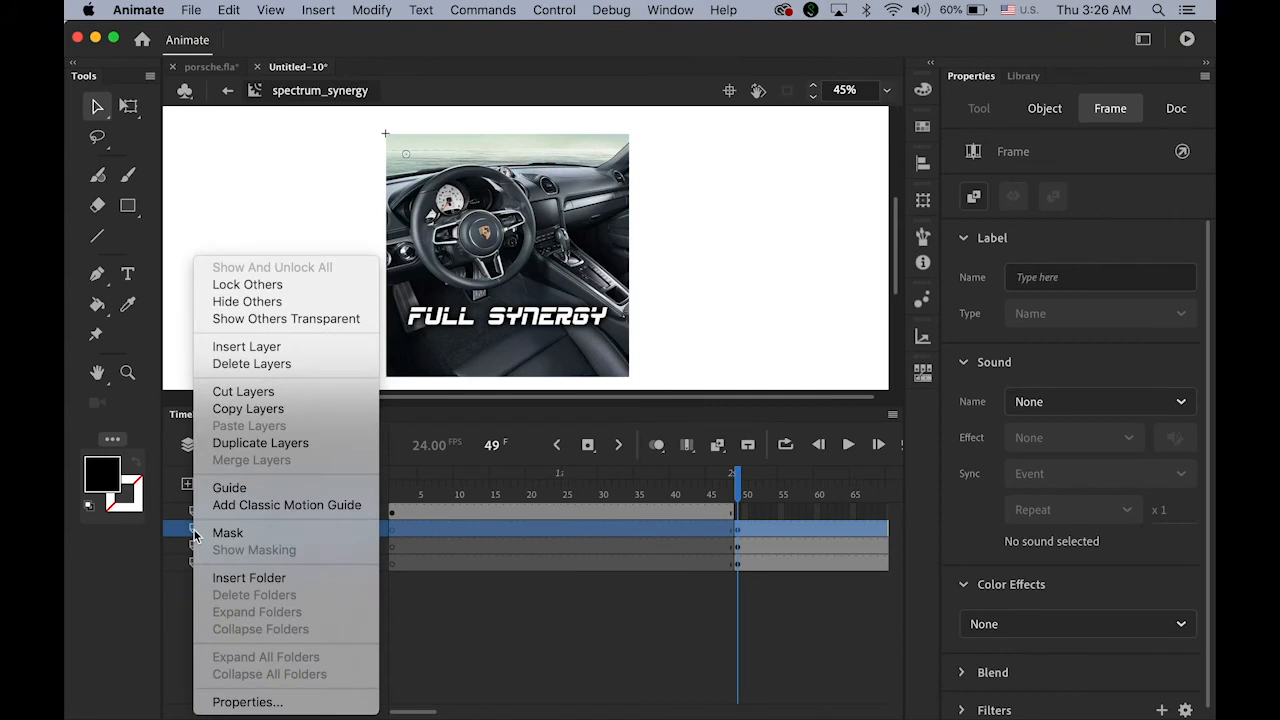
pyautogui.click(225, 533)
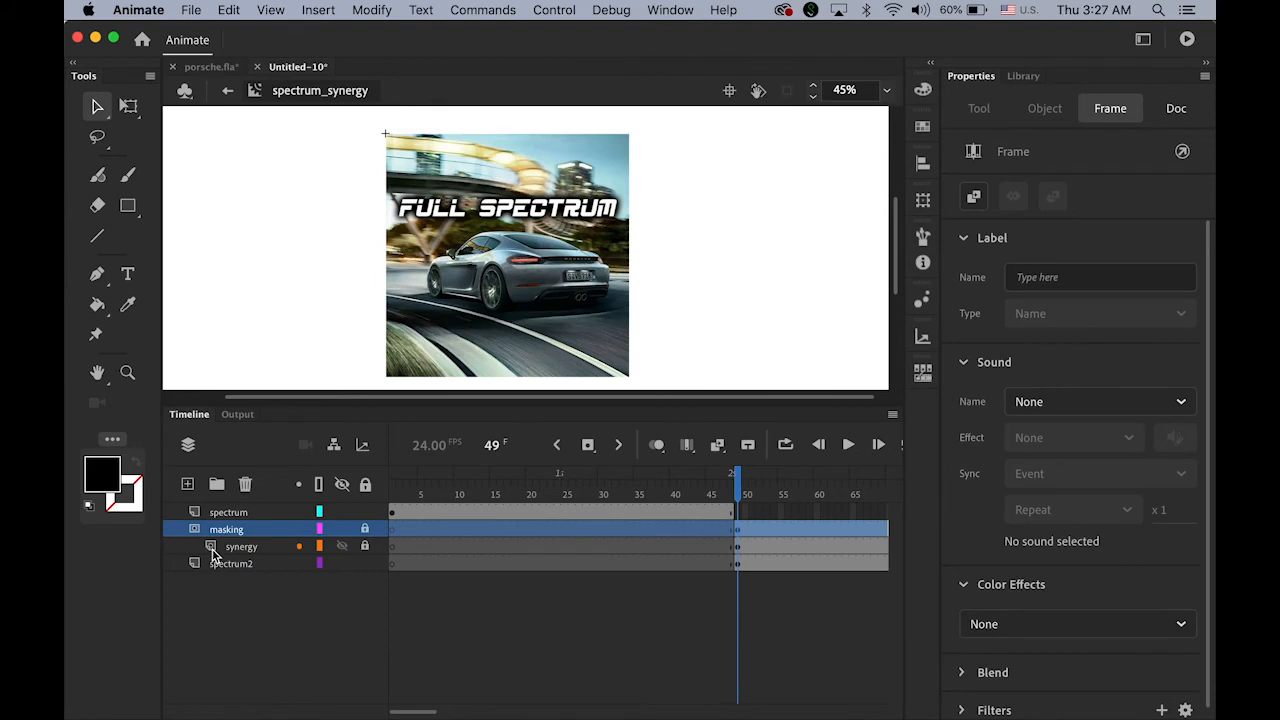
# - Return to Scene 1 and place the spectrum_synergy clip on the spectrum1 layer, aligned to the stage at X 0, Y 0
pyautogui.click(228, 92)
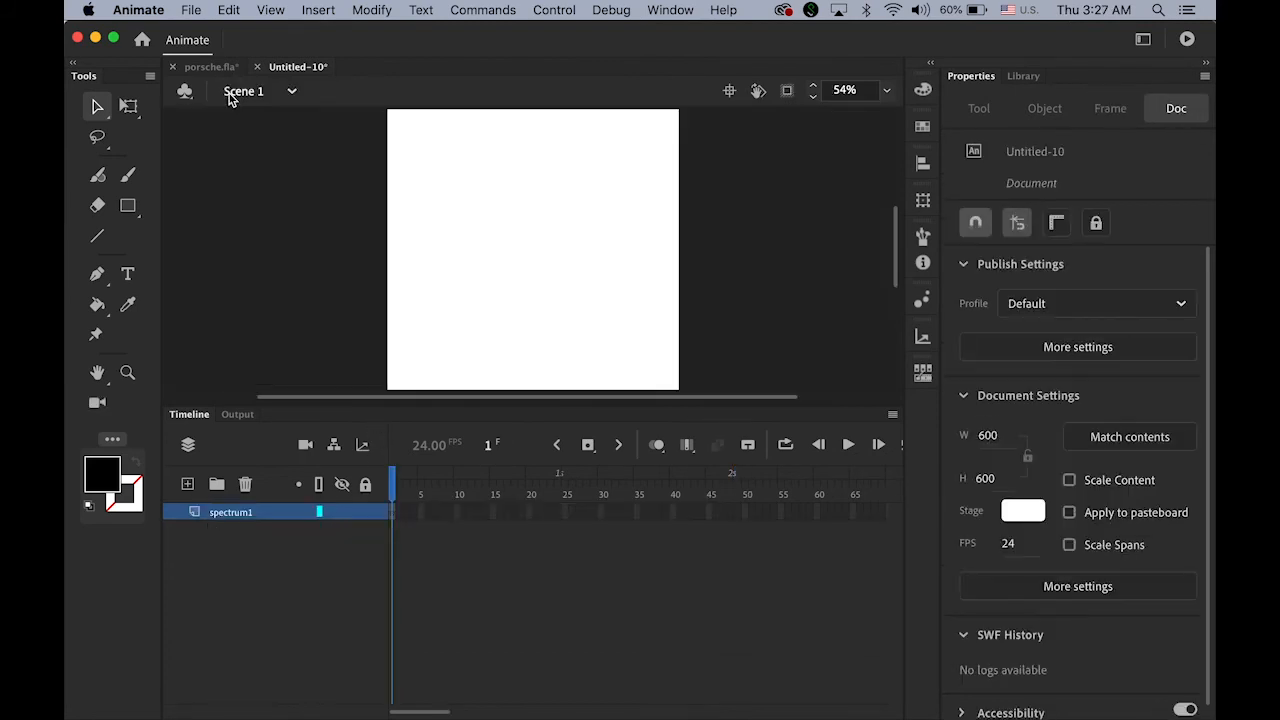
pyautogui.click(1024, 78)
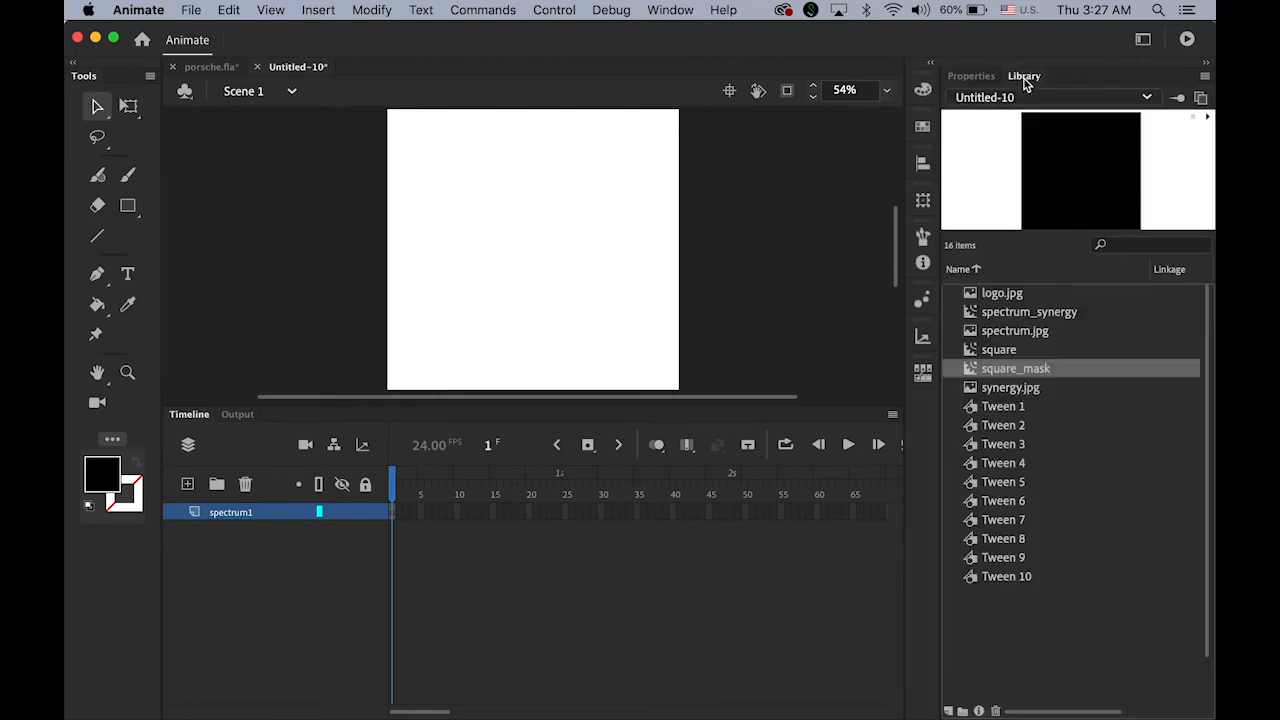
pyautogui.click(1063, 312)
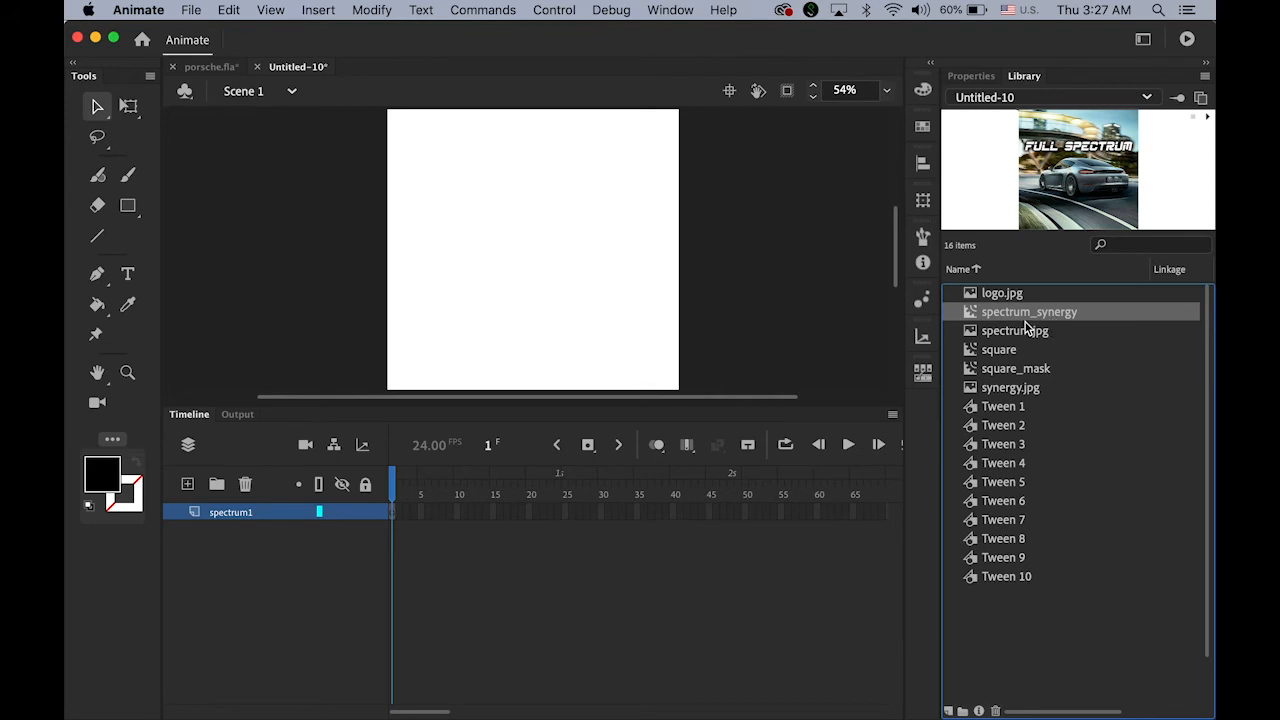
pyautogui.moveTo(971, 314); pyautogui.dragTo(744, 287)
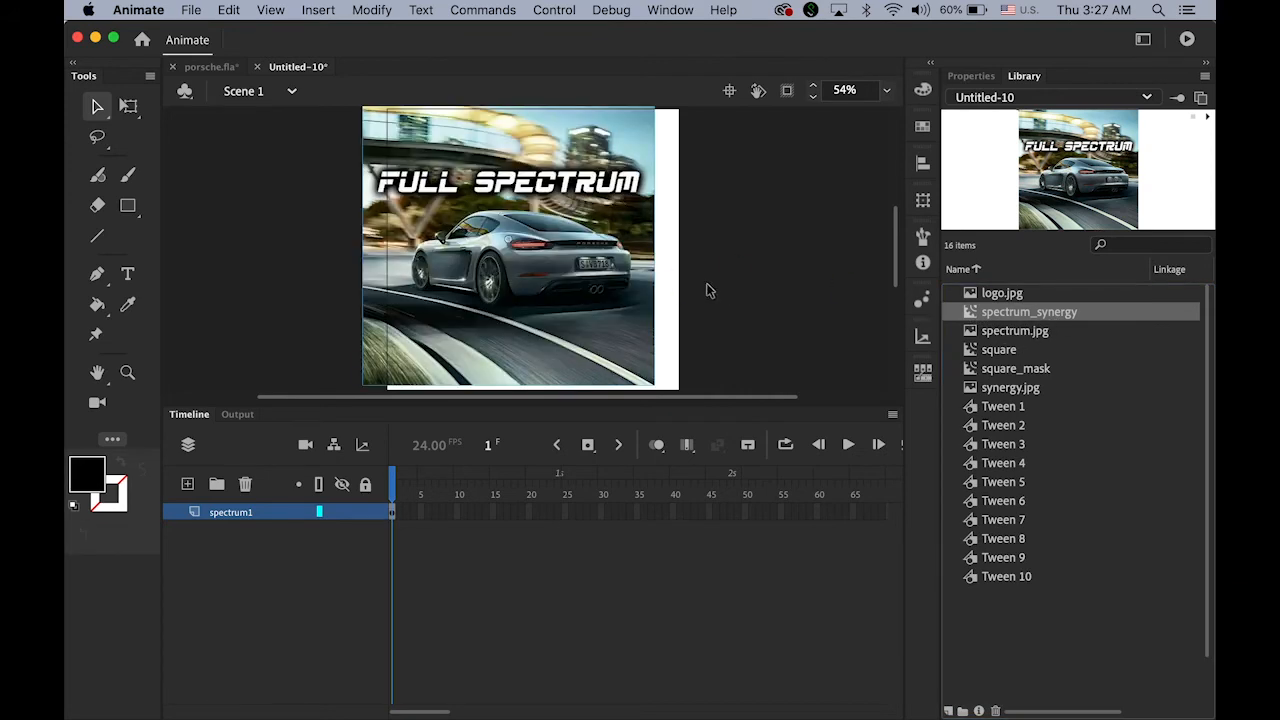
pyautogui.moveTo(603, 262); pyautogui.dragTo(632, 282)
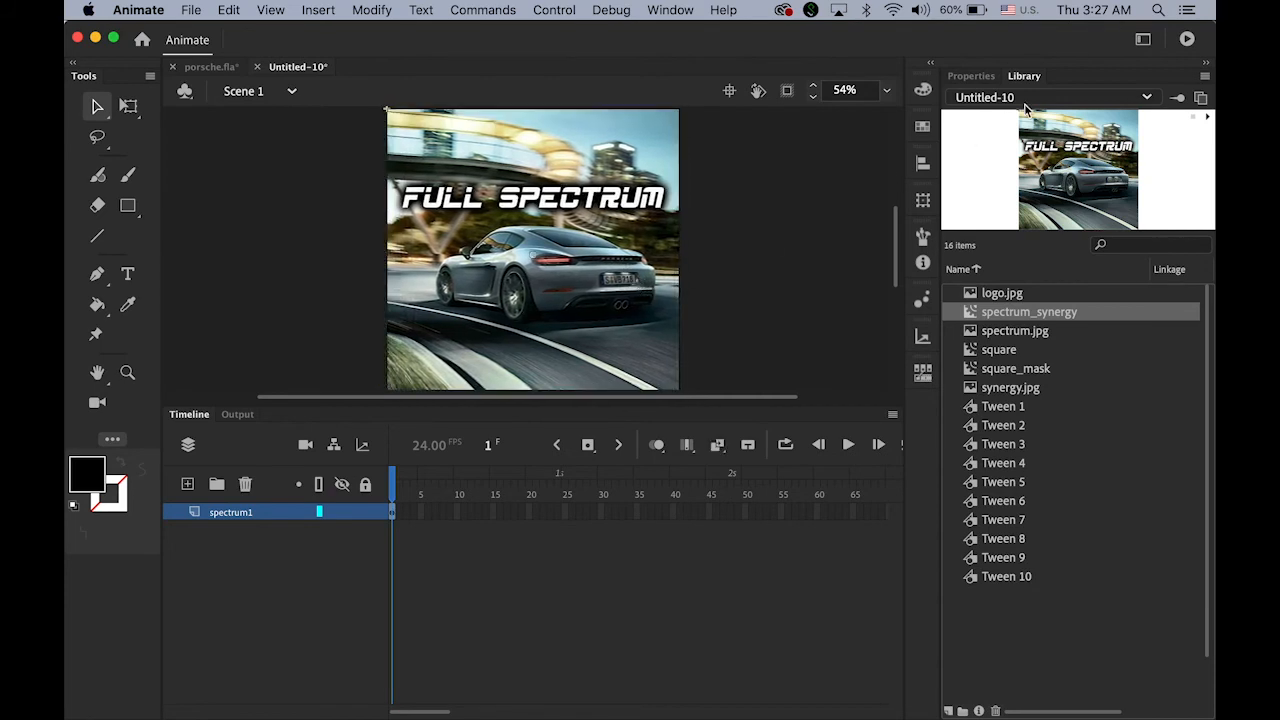
# - Check the position and size of the spectrum_synergy clip on the stage, and test the movie
pyautogui.click(971, 76)
pyautogui.click(800, 258)
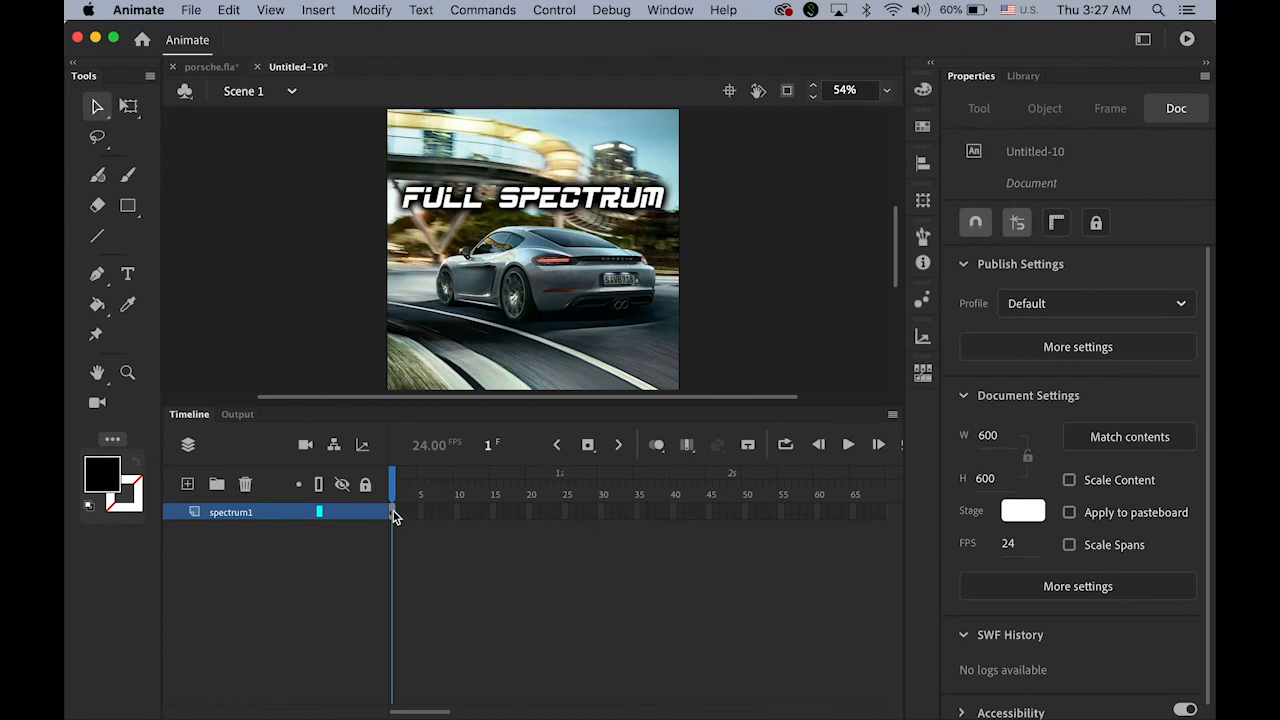
pyautogui.click(577, 234)
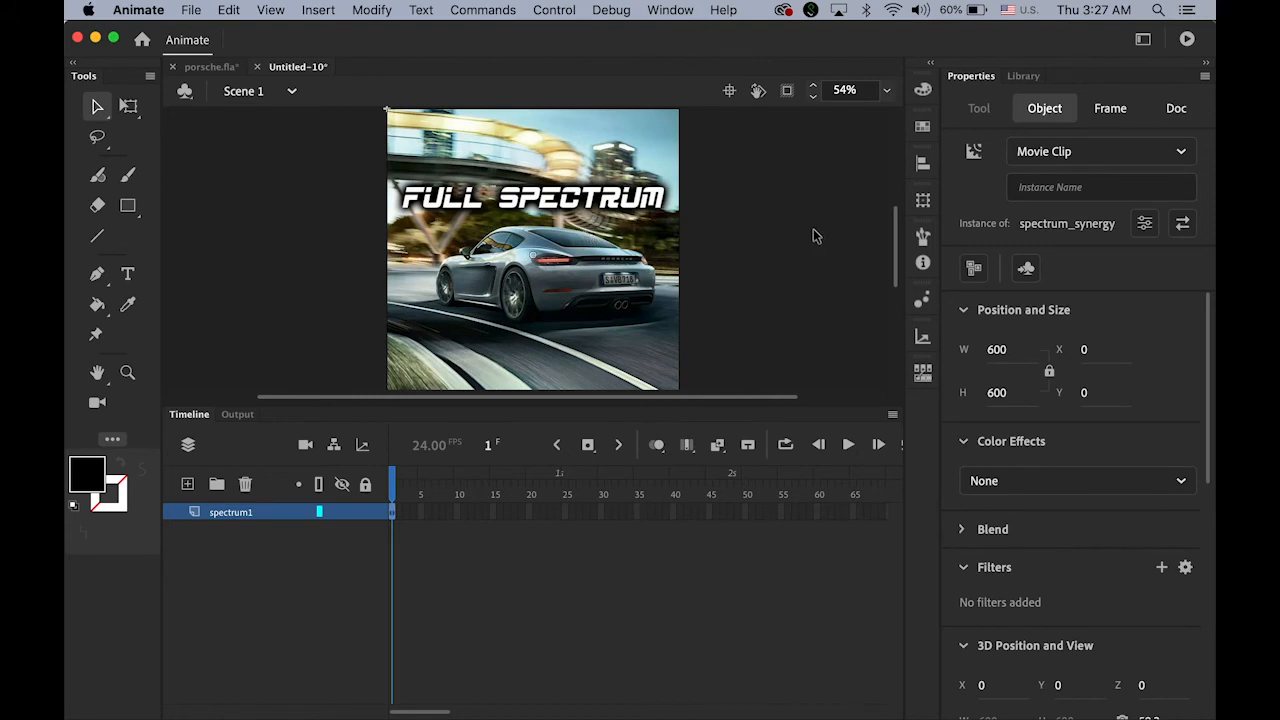
pyautogui.press('super+Return')
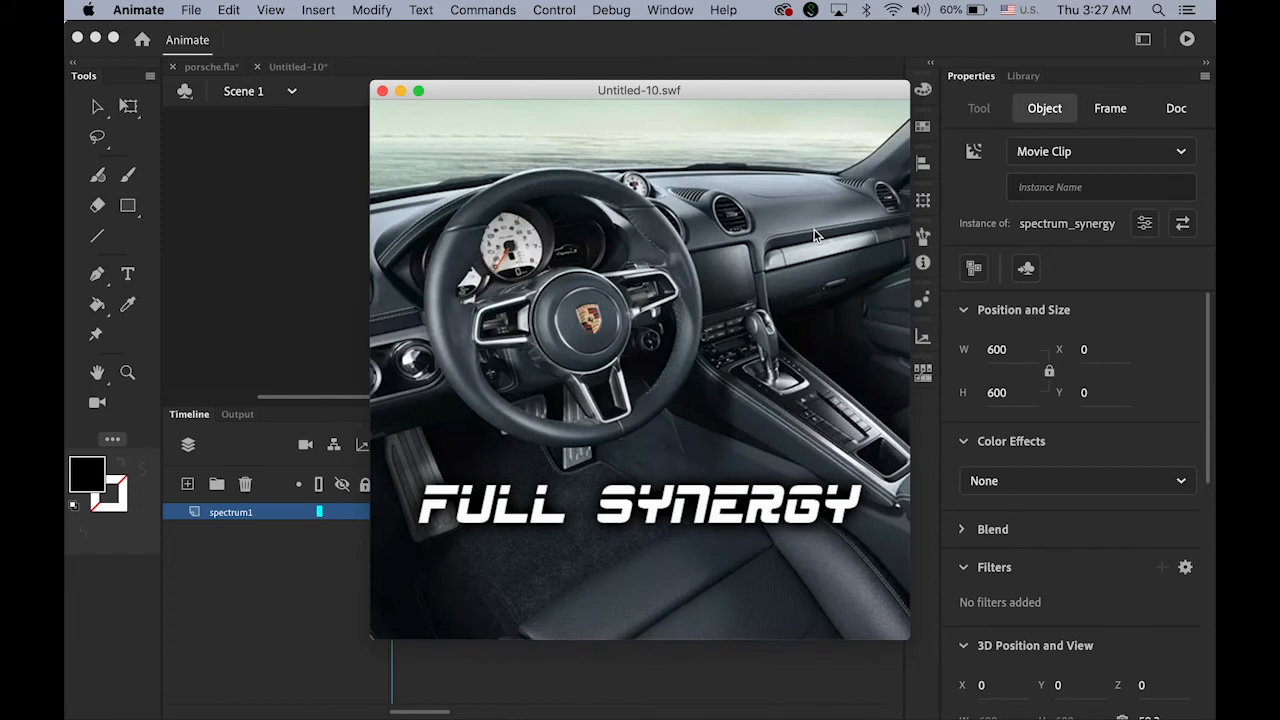
pyautogui.click(382, 92)
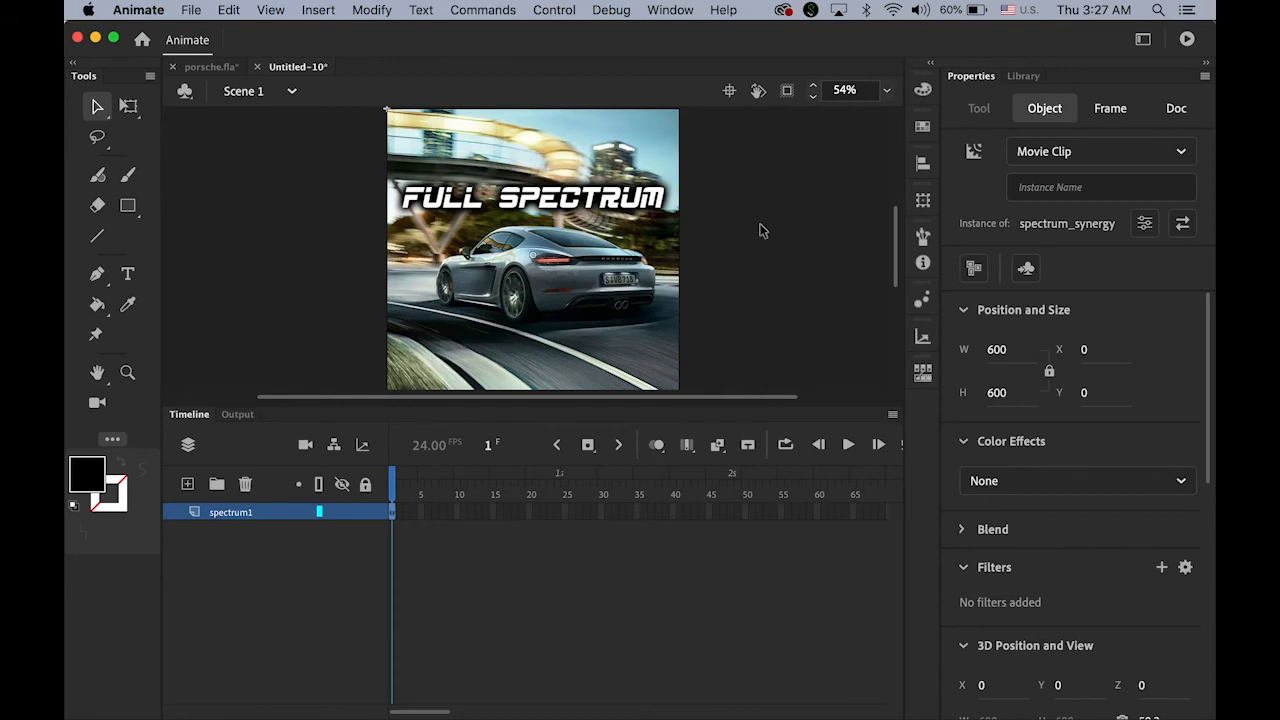
# - Create a new movie clip symbol named synergy_logo
pyautogui.click(1024, 76)
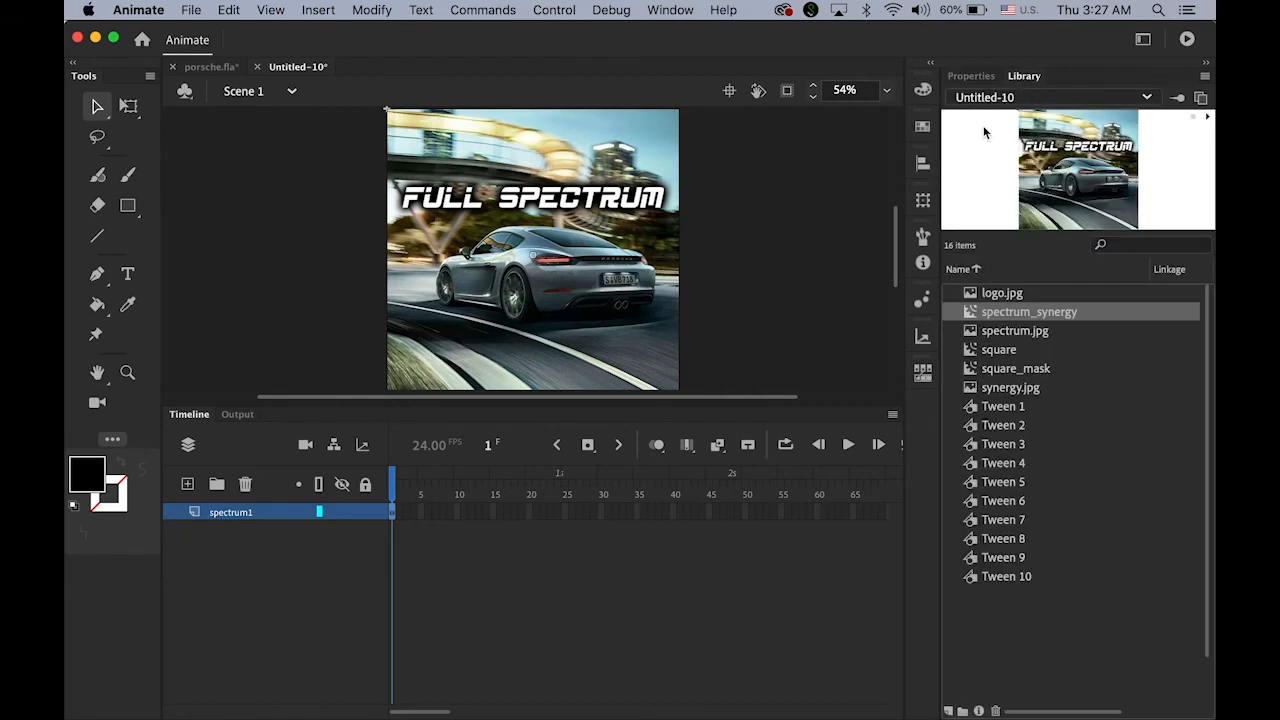
pyautogui.click(318, 10)
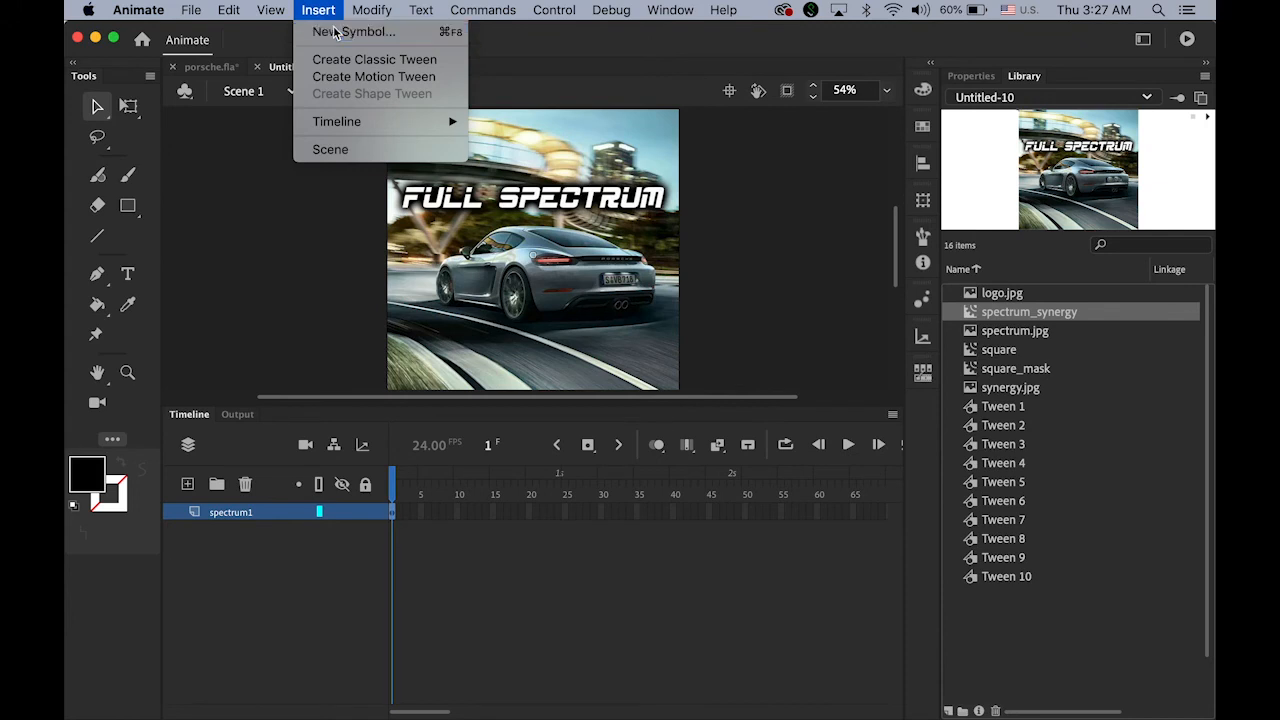
pyautogui.click(335, 33)
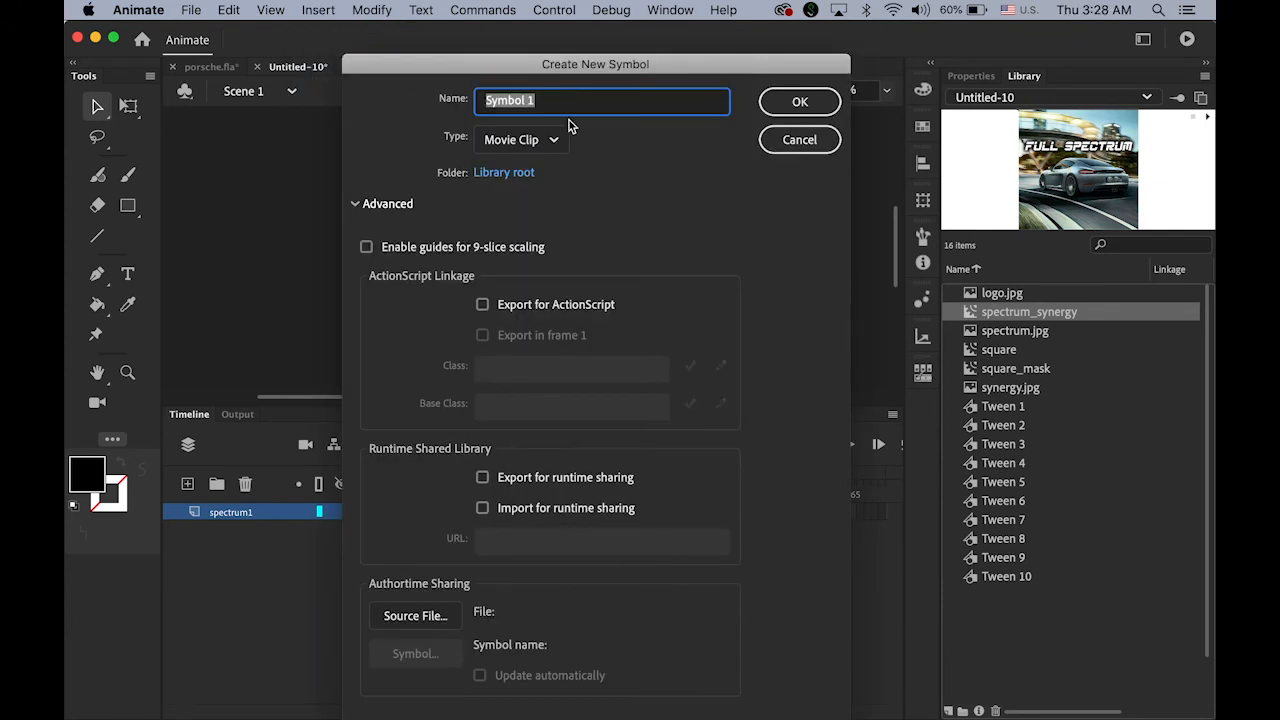
pyautogui.write('syn')
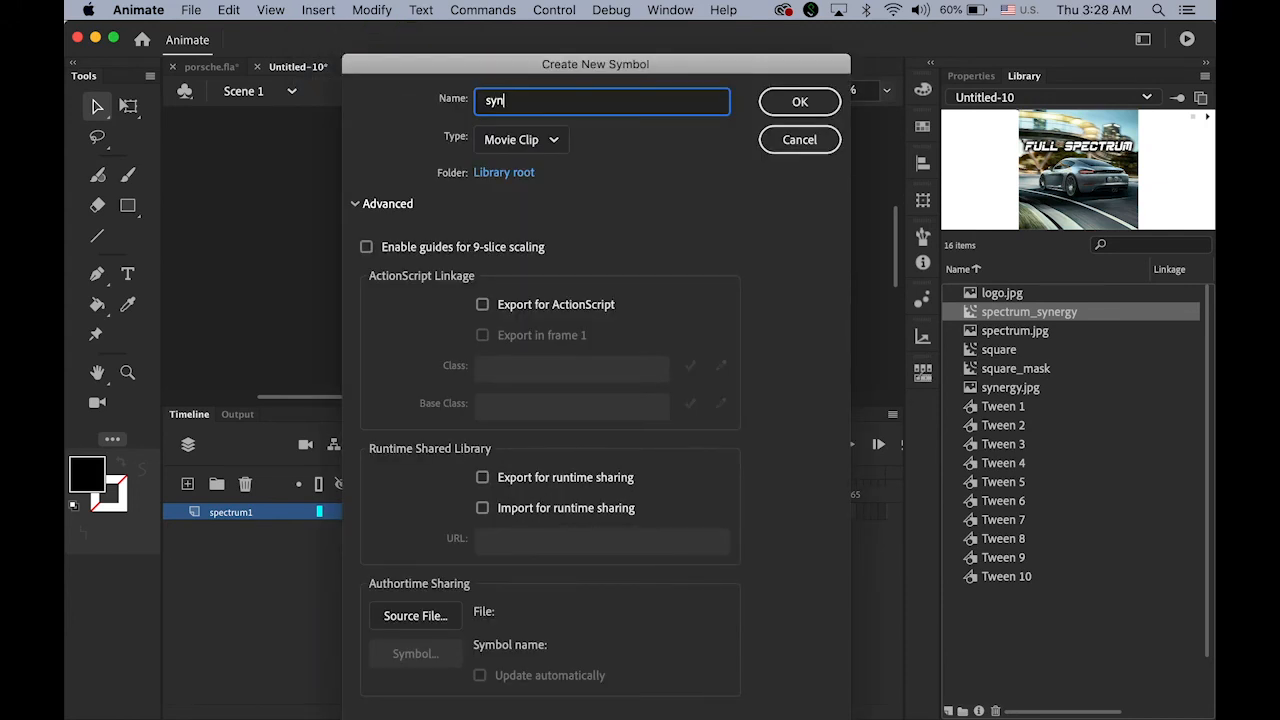
pyautogui.write('ergy_logo')
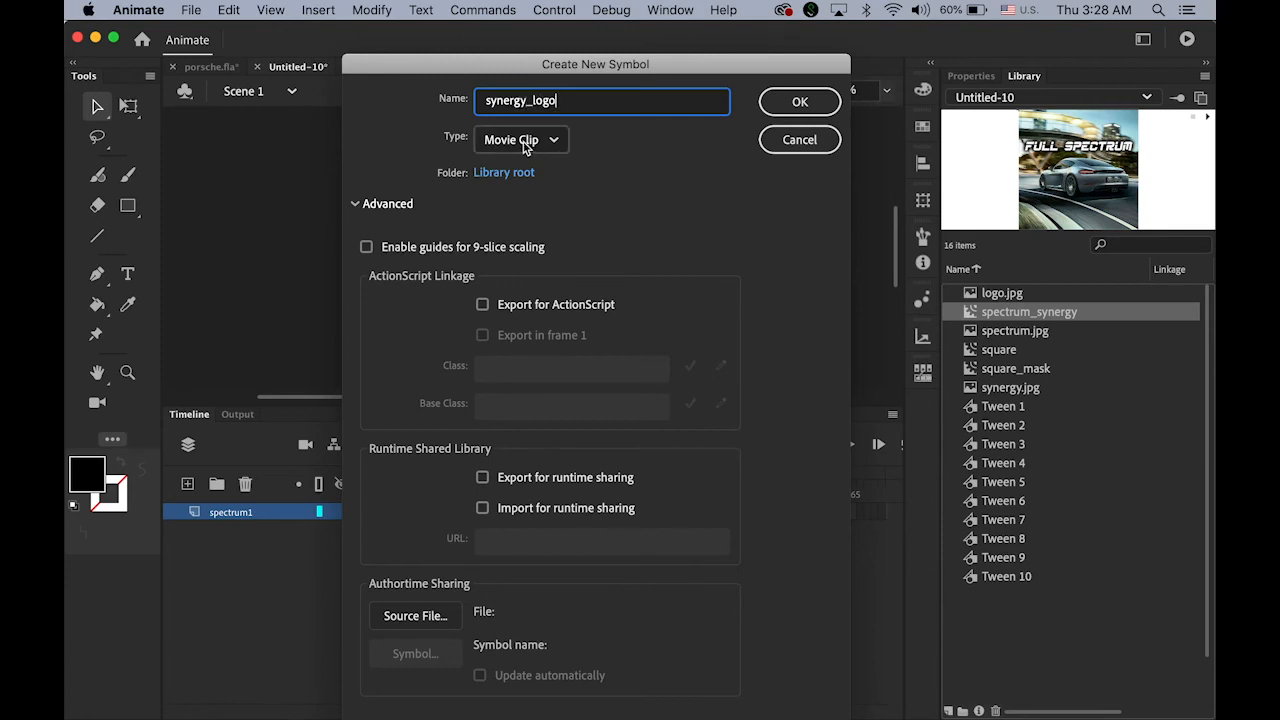
pyautogui.click(806, 112)
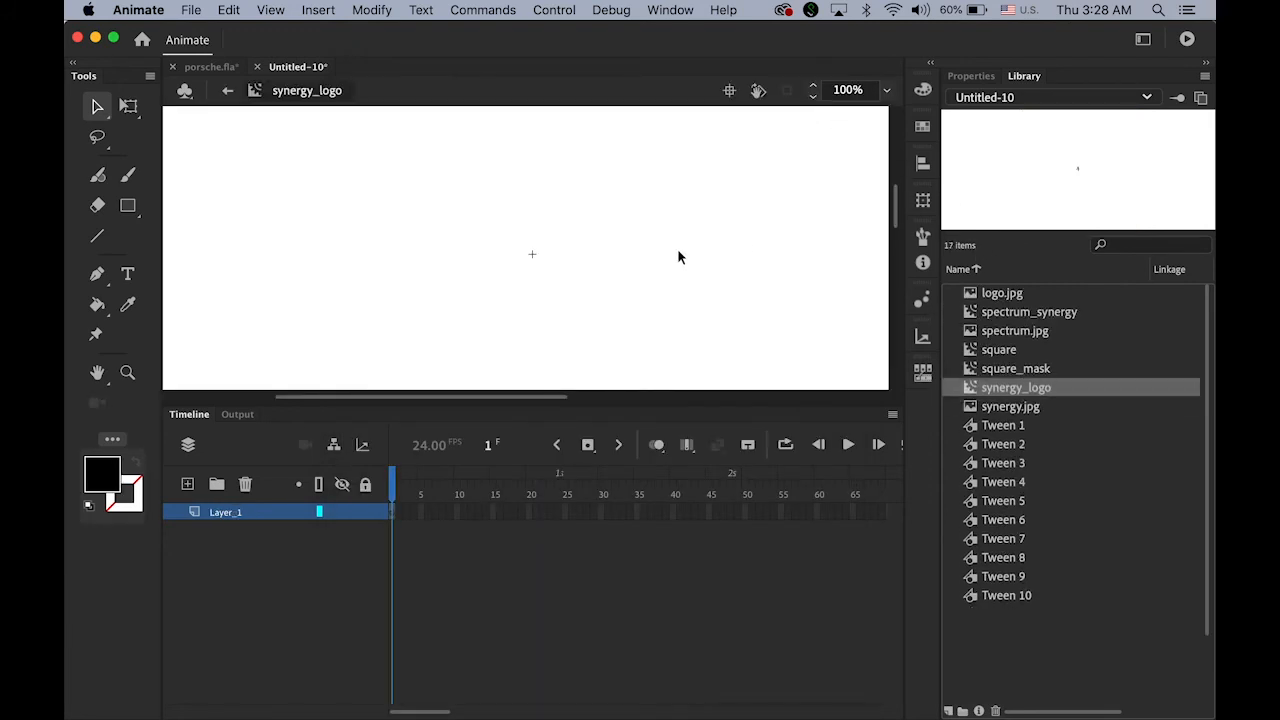
# - Set the synergy_logo stage magnification to 45% and make room around the registration point for the 600 by 600 artwork
pyautogui.click(834, 90)
pyautogui.write('45')
pyautogui.press('Return')
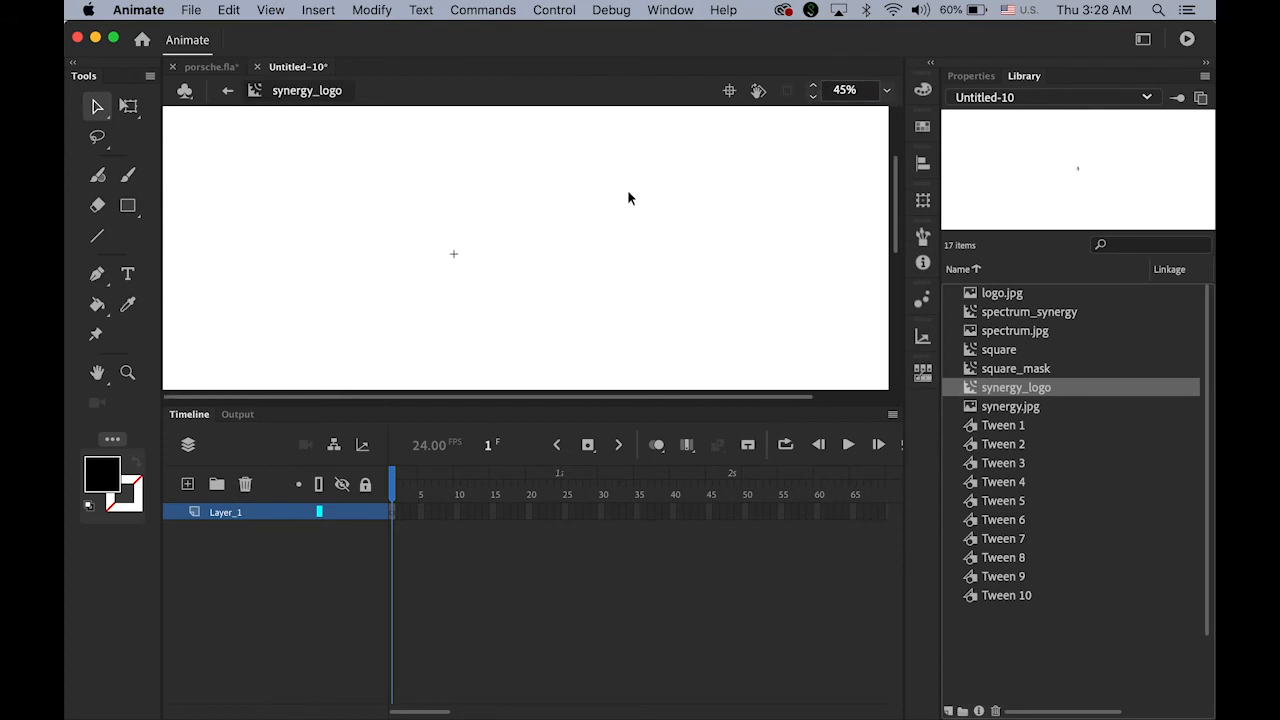
pyautogui.moveTo(554, 268); pyautogui.dragTo(464, 182)
pyautogui.moveTo(544, 272); pyautogui.dragTo(444, 156)
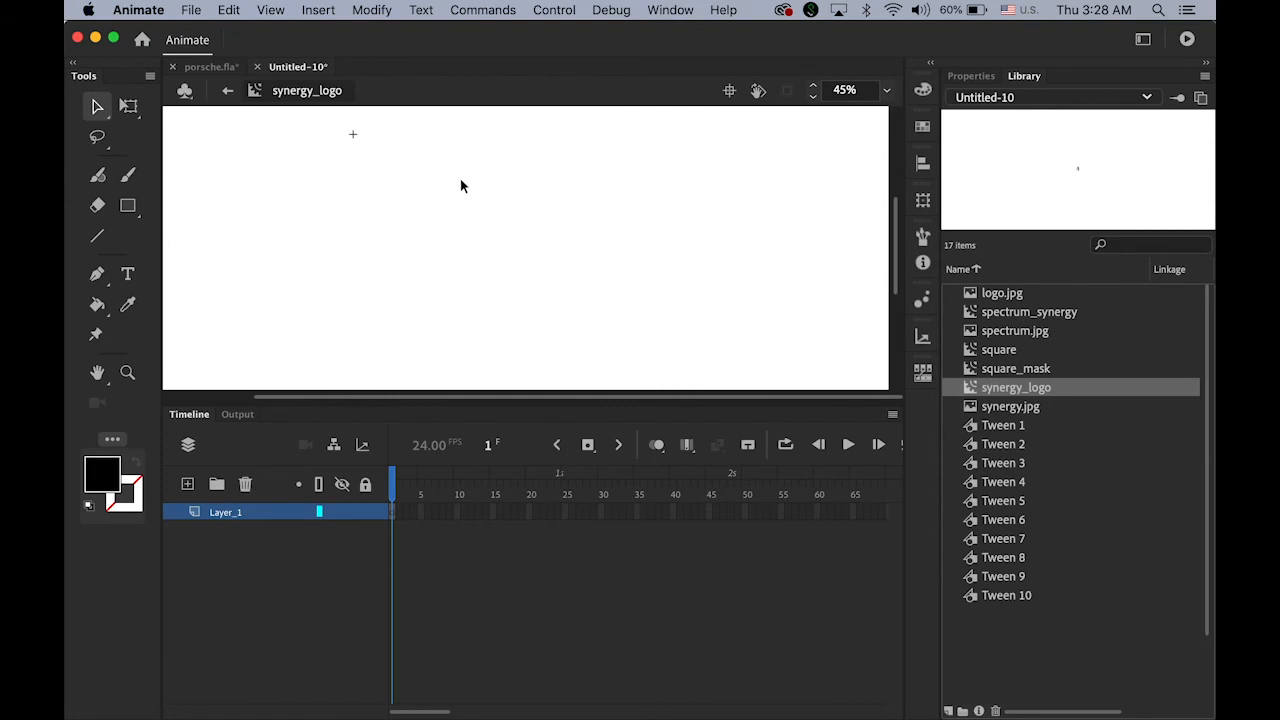
# - Examine the synergy_logo clip in porsche.fla, checking its masking, logo and synergy layers and their keyframes around the two-second mark
pyautogui.click(205, 68)
pyautogui.doubleClick(971, 396)
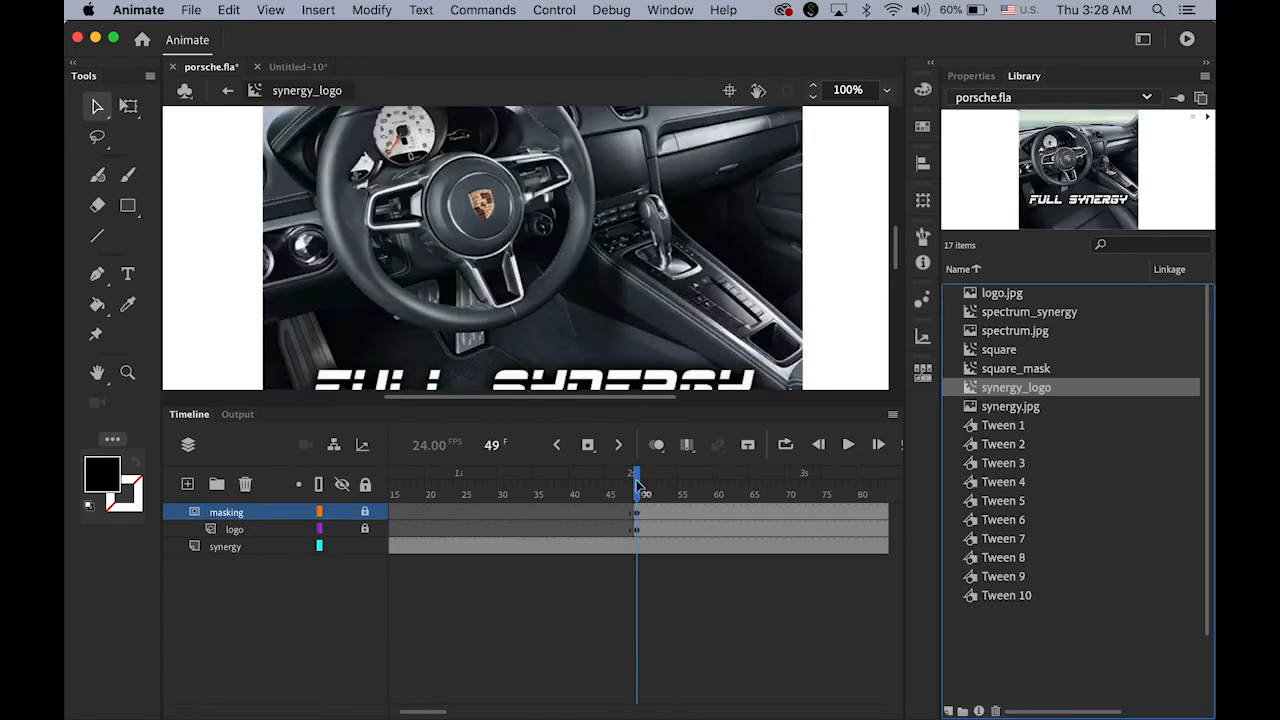
pyautogui.moveTo(638, 487); pyautogui.dragTo(398, 487)
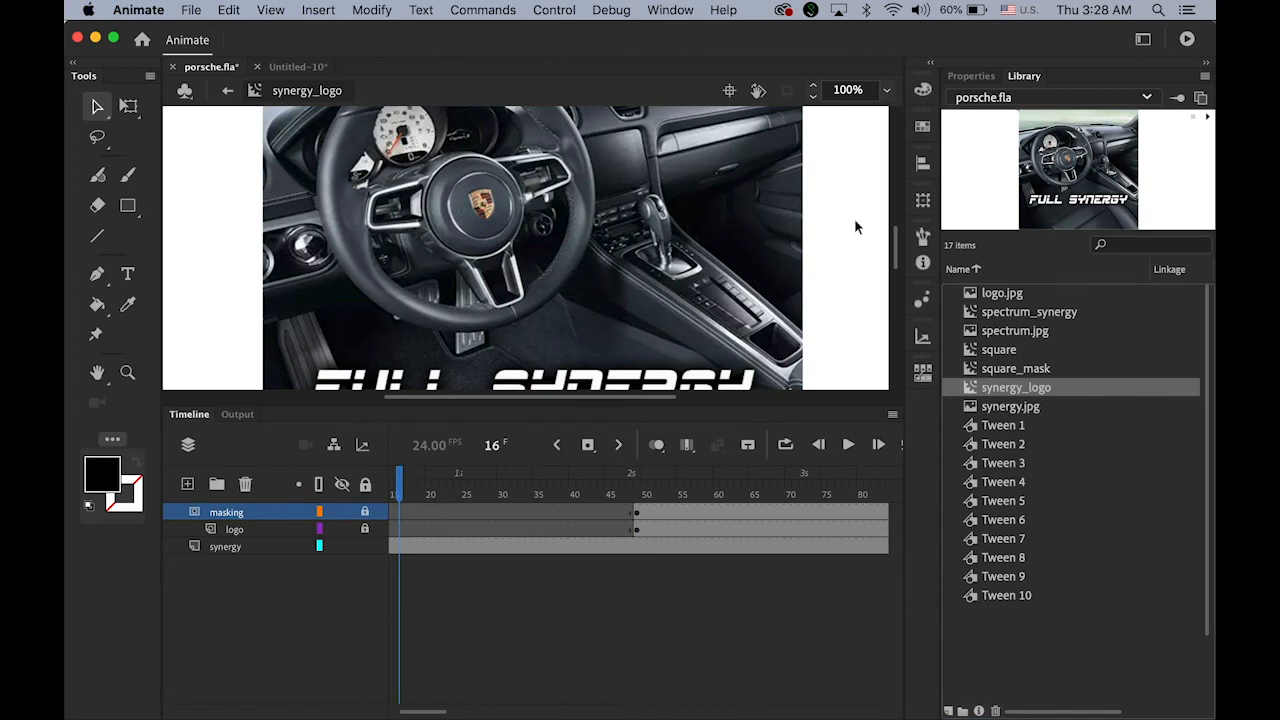
pyautogui.click(847, 90)
pyautogui.write('50')
pyautogui.press('Return')
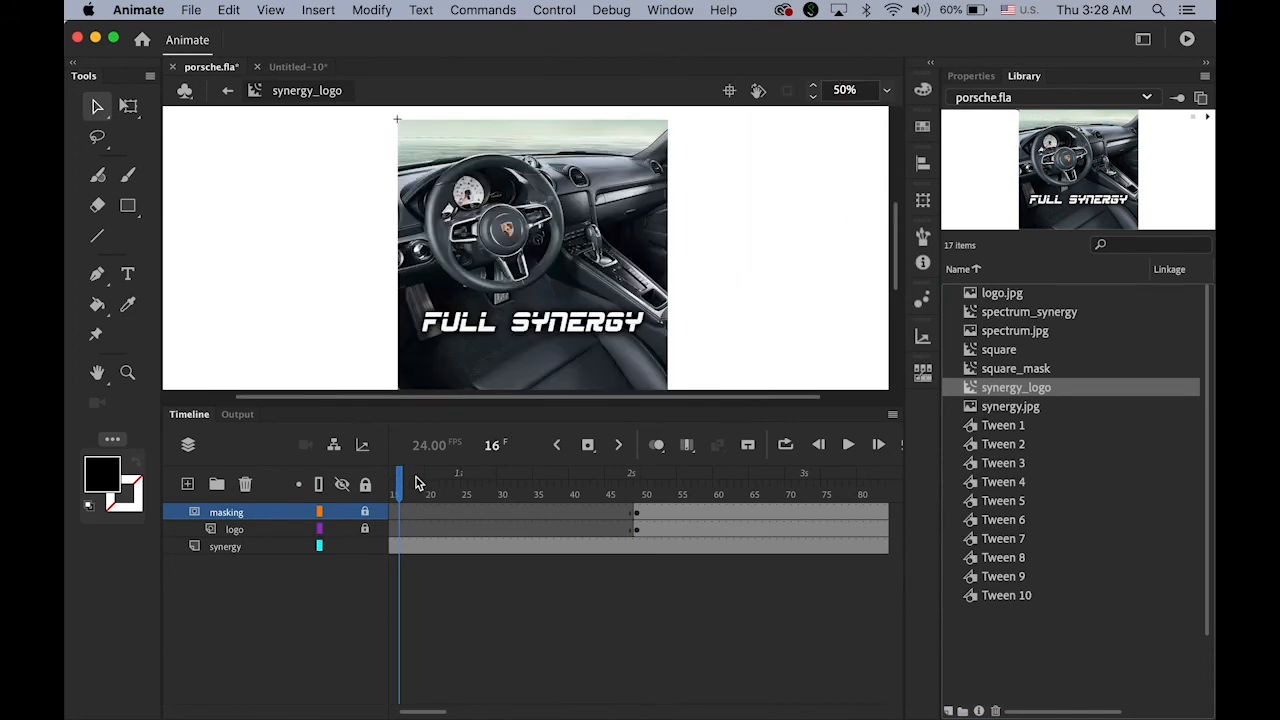
pyautogui.moveTo(398, 490); pyautogui.dragTo(388, 491)
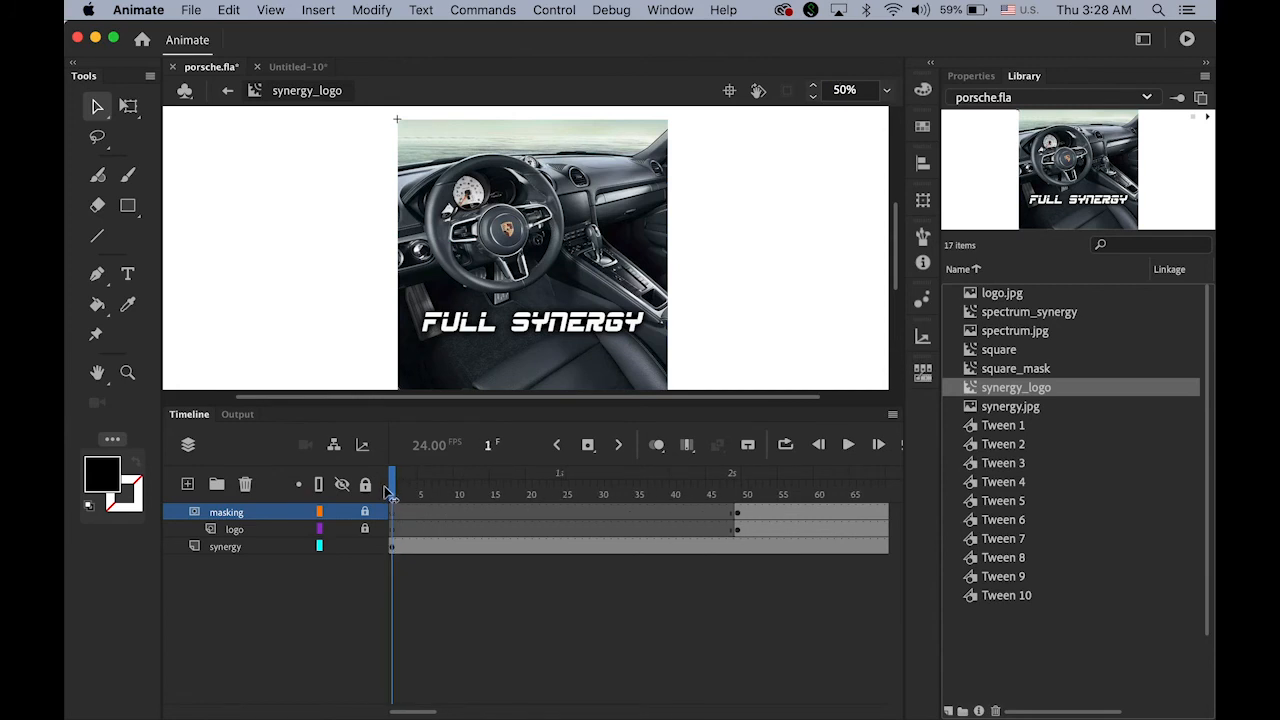
pyautogui.moveTo(390, 492); pyautogui.dragTo(731, 538)
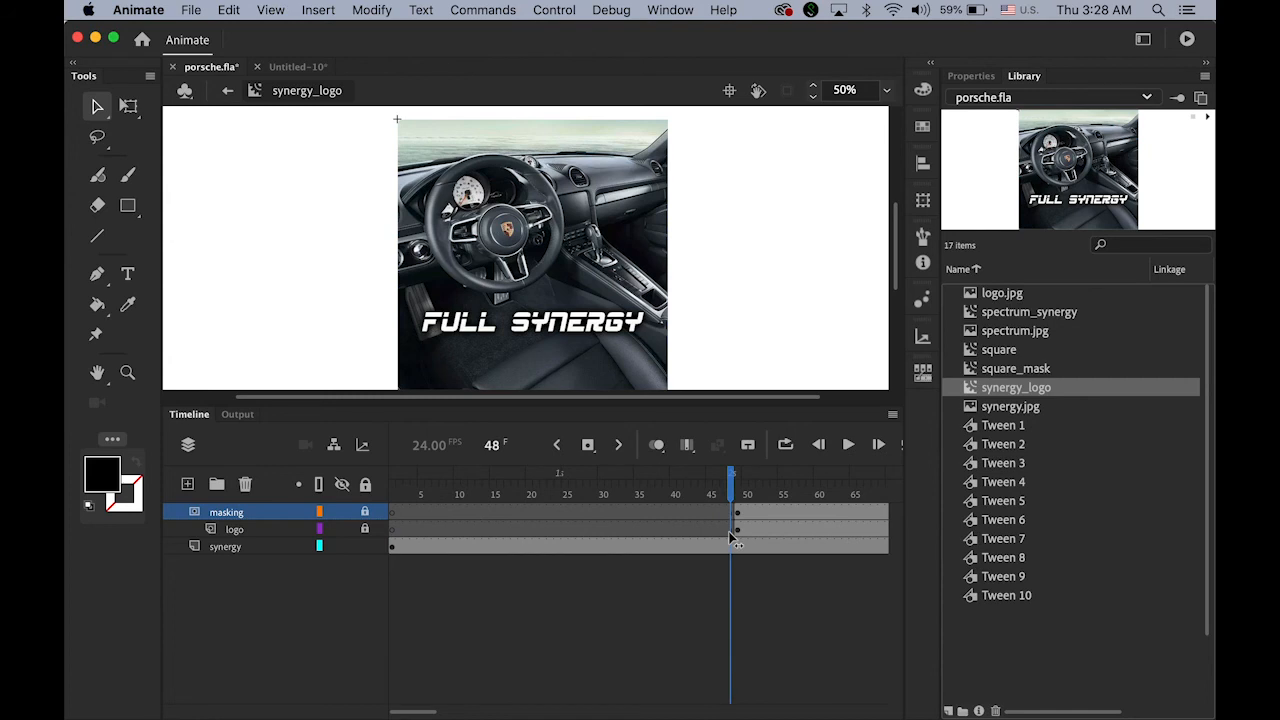
pyautogui.moveTo(730, 538); pyautogui.dragTo(112, 484)
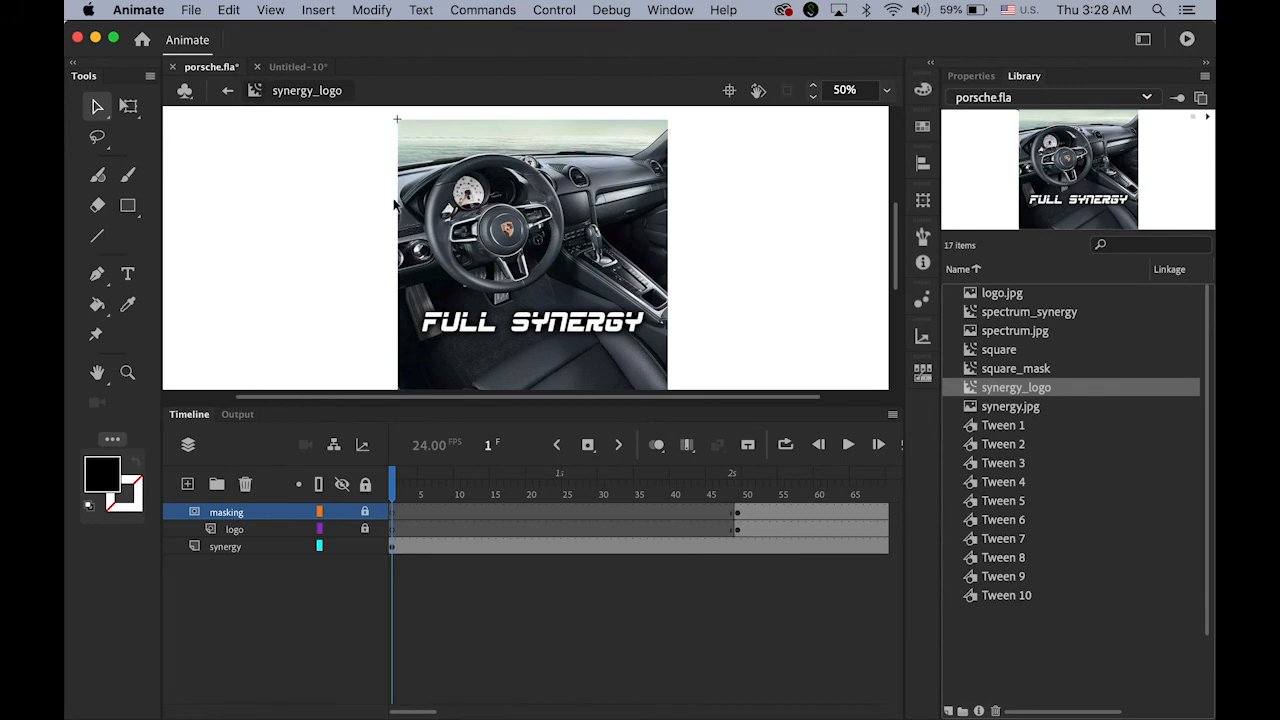
# - Return to Untitled-10 and place synergy.jpg in the synergy_logo clip at X 0, Y 0
pyautogui.click(300, 68)
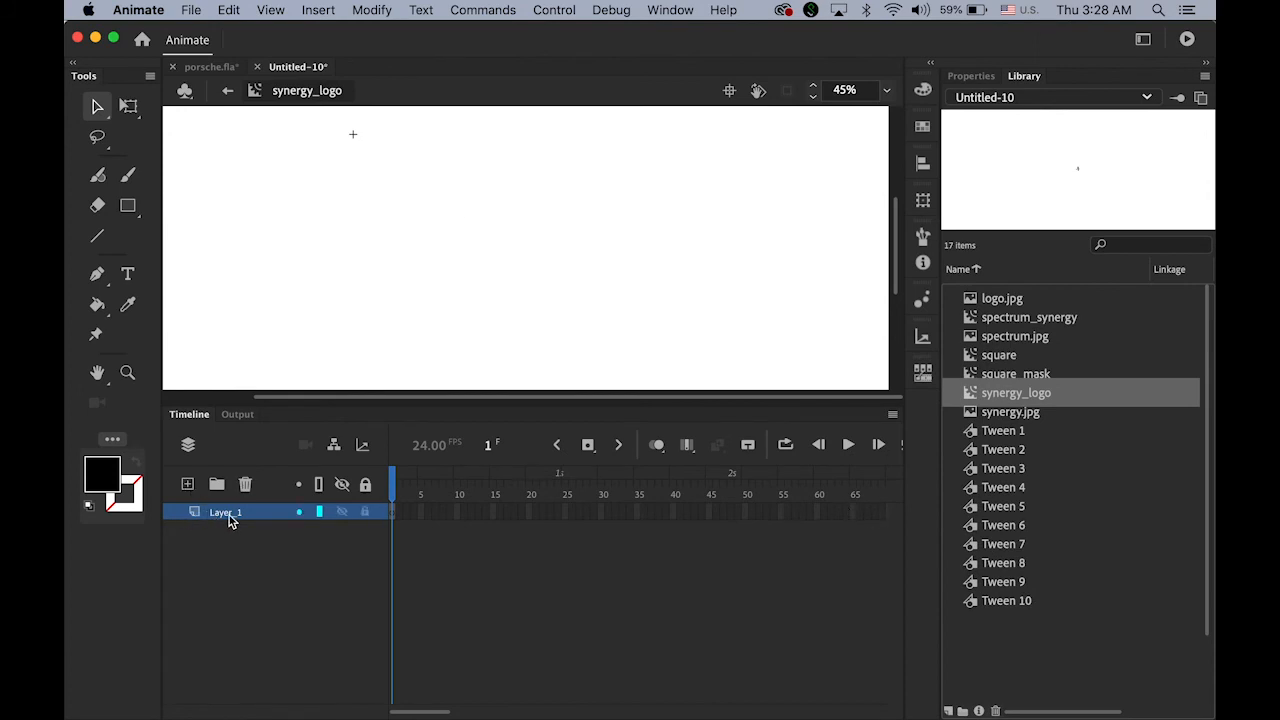
pyautogui.click(975, 413)
pyautogui.moveTo(975, 413); pyautogui.dragTo(785, 200)
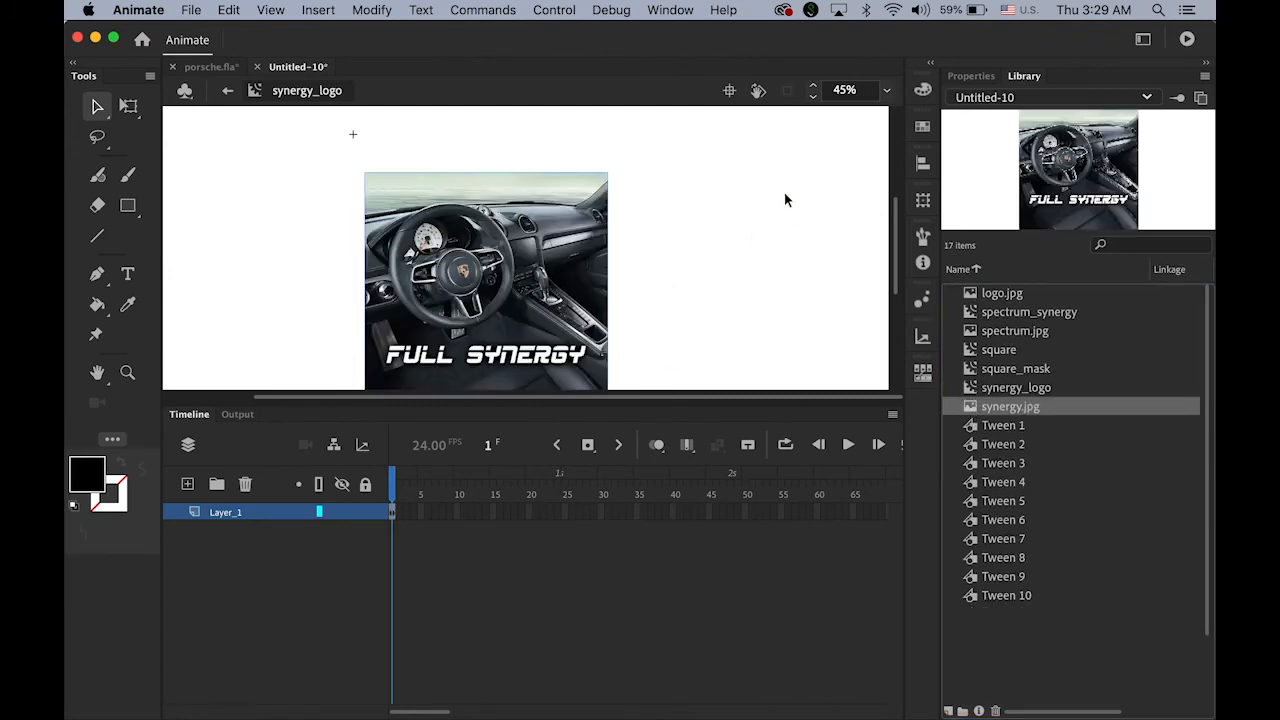
pyautogui.click(971, 76)
pyautogui.click(1088, 314)
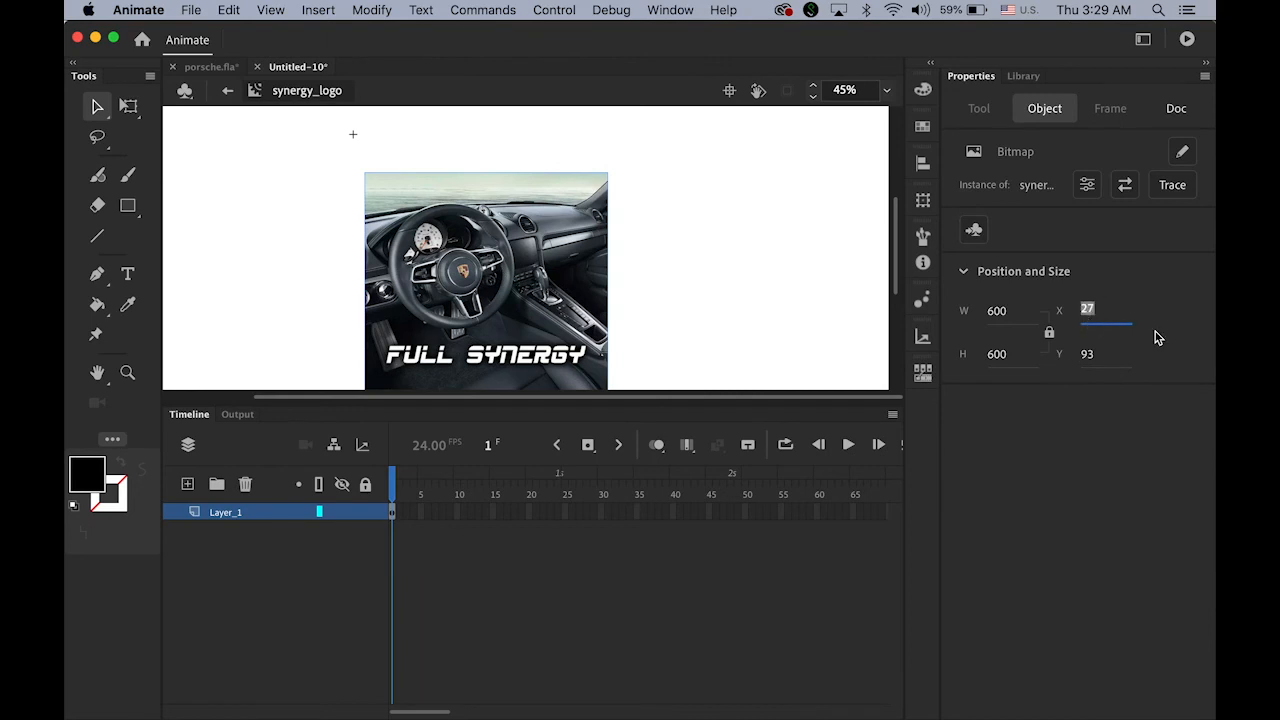
pyautogui.write('0')
pyautogui.press('Tab')
pyautogui.write('0')
pyautogui.press('Return')
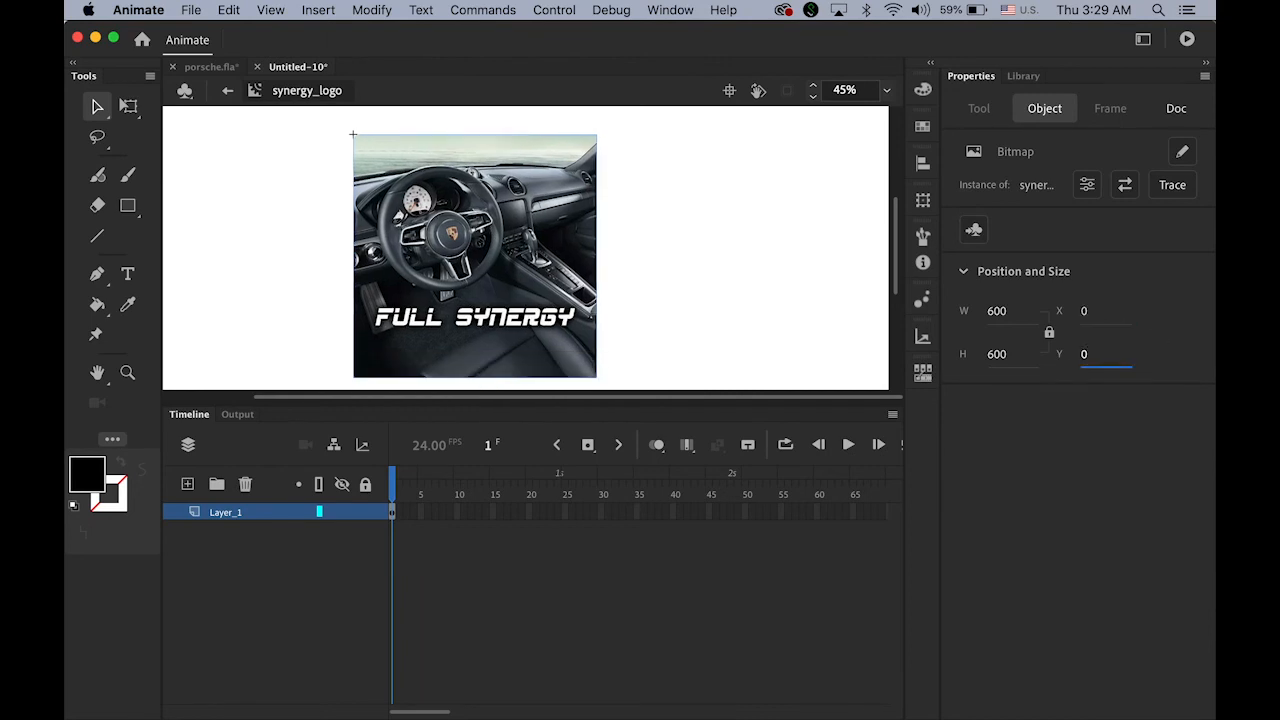
# - Rename Layer_1 of the synergy_logo clip as synergy
pyautogui.click(242, 522)
pyautogui.doubleClick(242, 522)
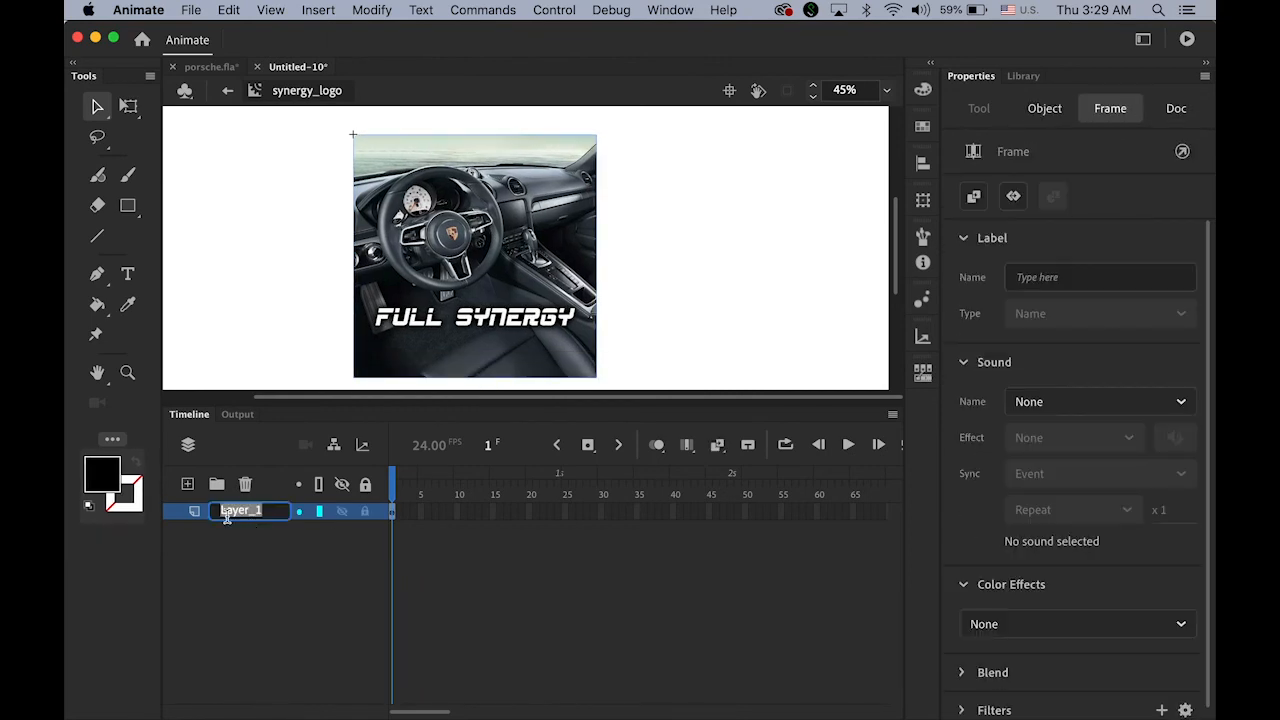
pyautogui.write('synergy')
pyautogui.press('Return')
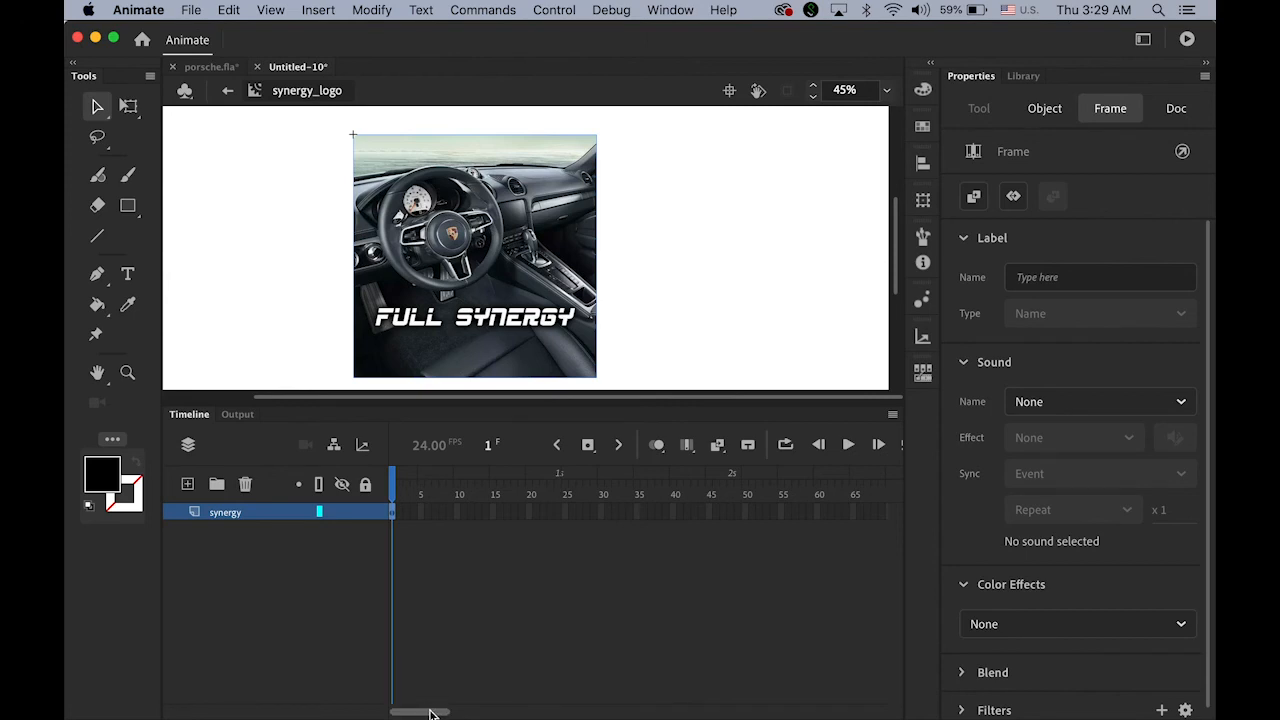
# - Extend the synergy layer to frame 168 by inserting a frame at the seven-second mark
pyautogui.moveTo(430, 713); pyautogui.dragTo(537, 717)
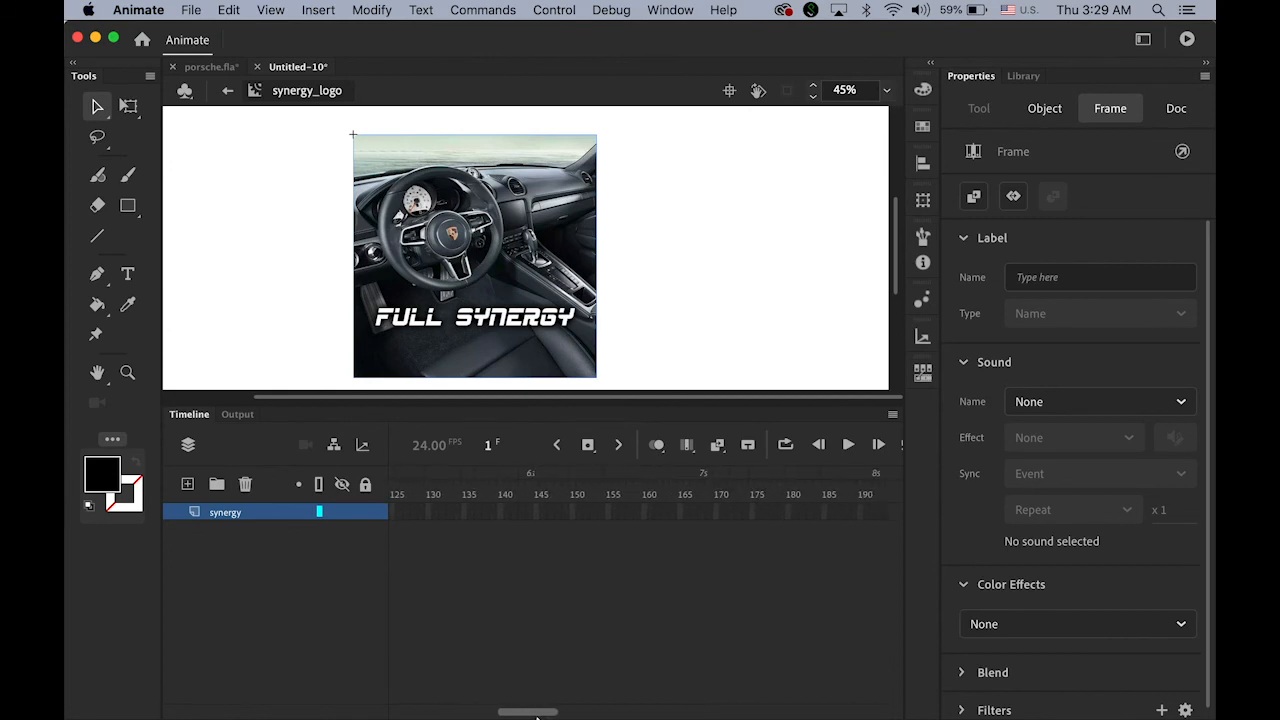
pyautogui.click(700, 512)
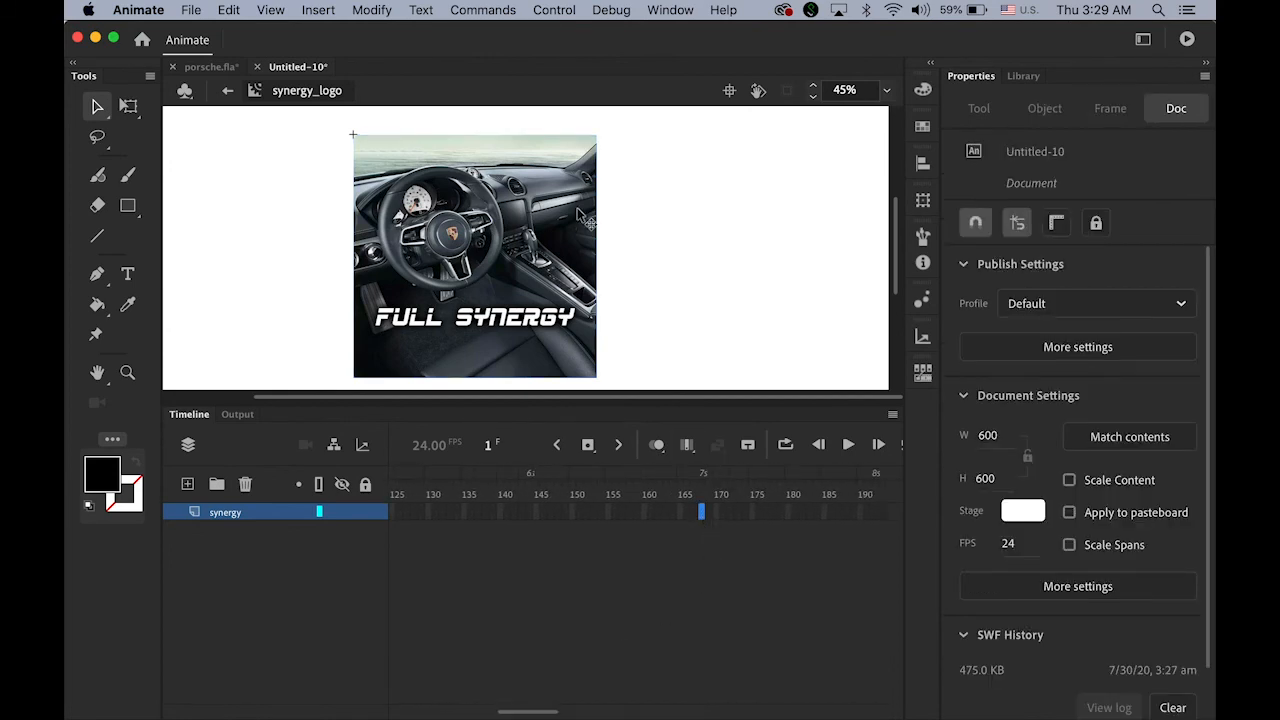
pyautogui.click(318, 10)
pyautogui.moveTo(367, 121)
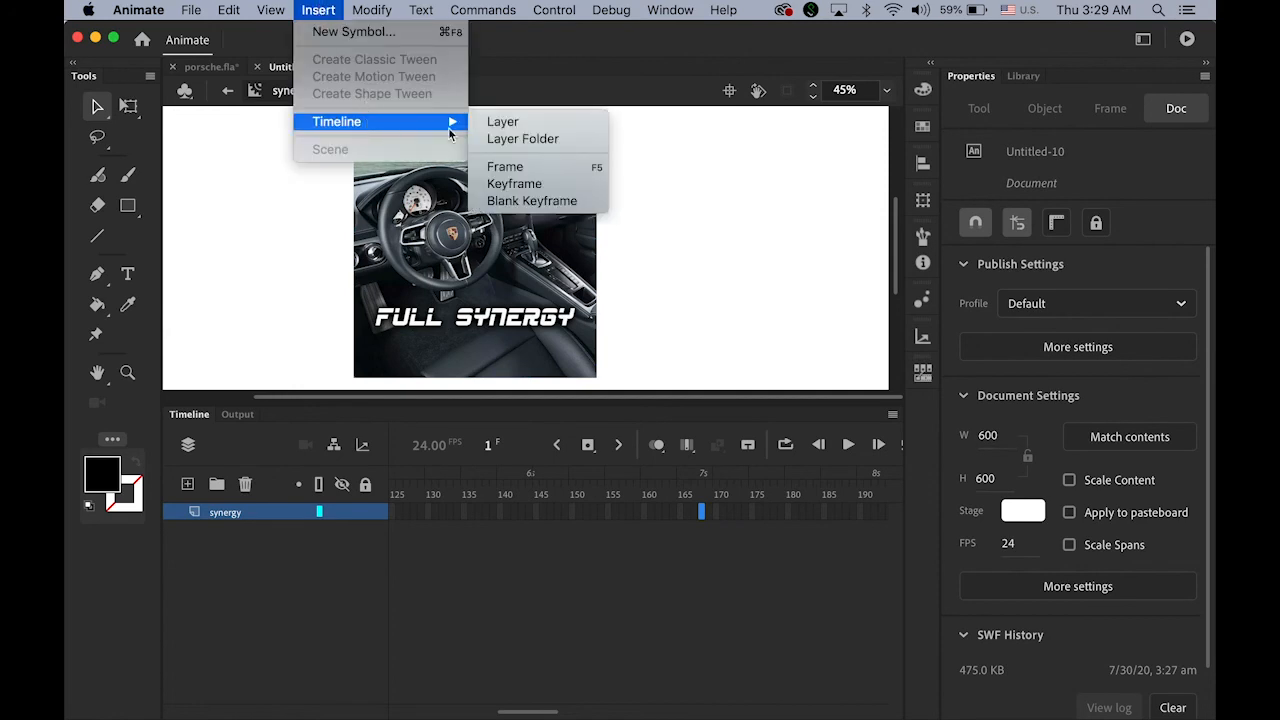
pyautogui.click(545, 168)
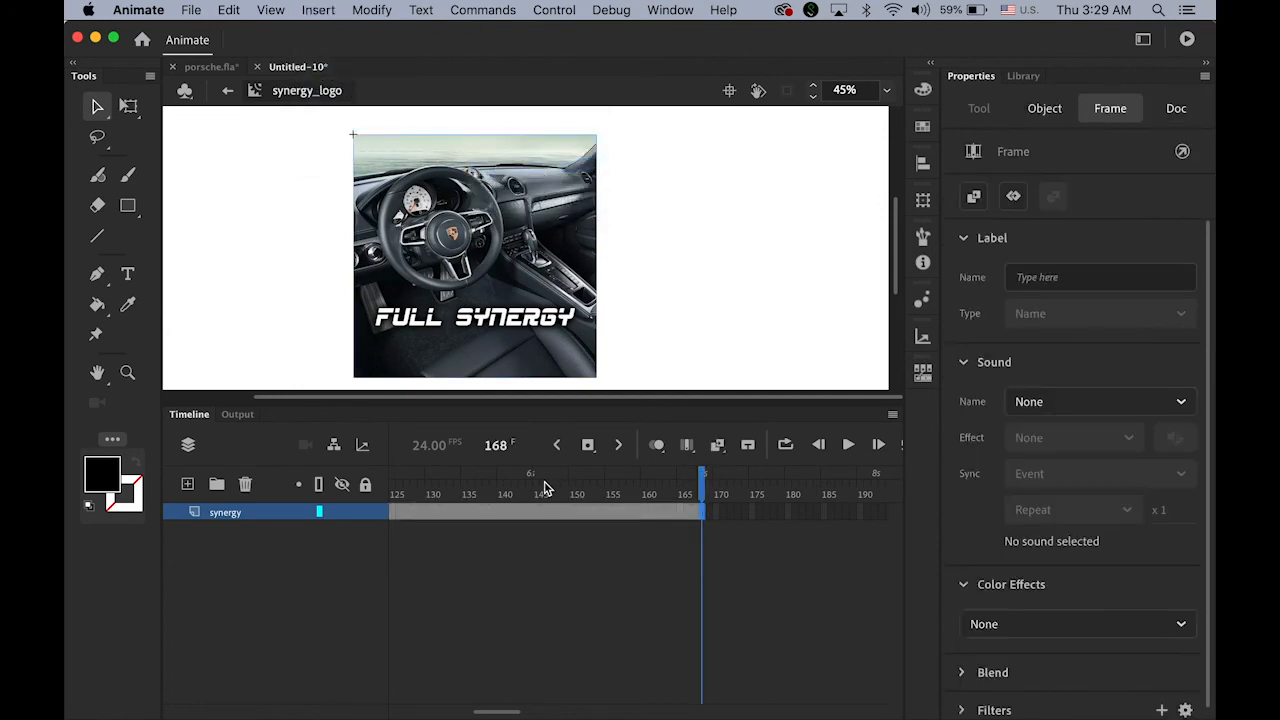
# - Add two new layers above synergy, naming the first logo and the topmost one masking
pyautogui.moveTo(506, 713); pyautogui.dragTo(395, 712)
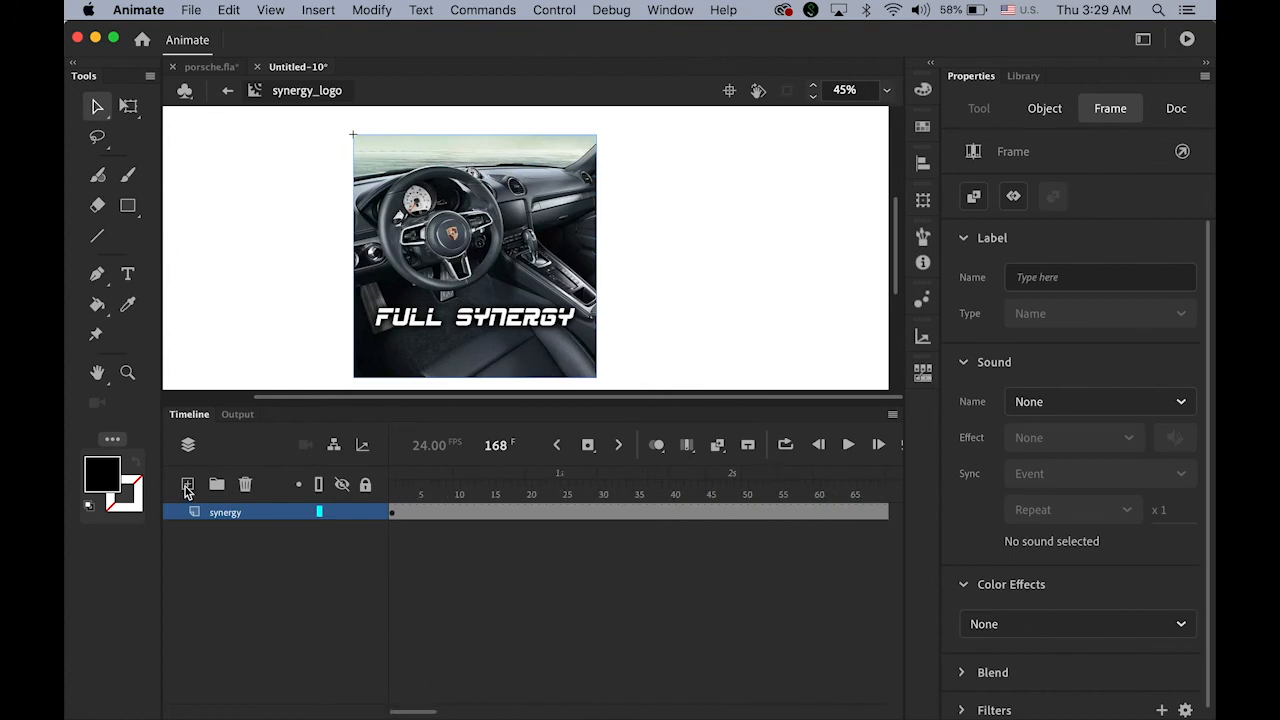
pyautogui.click(187, 486)
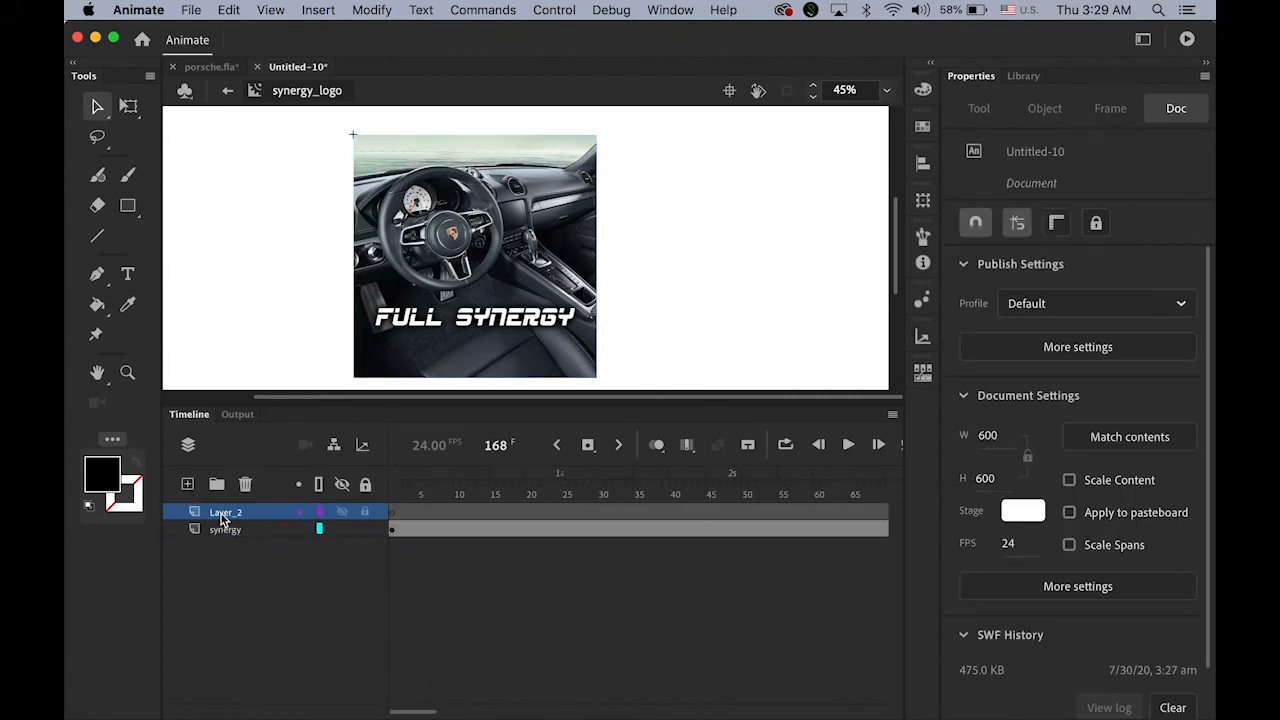
pyautogui.doubleClick(228, 513)
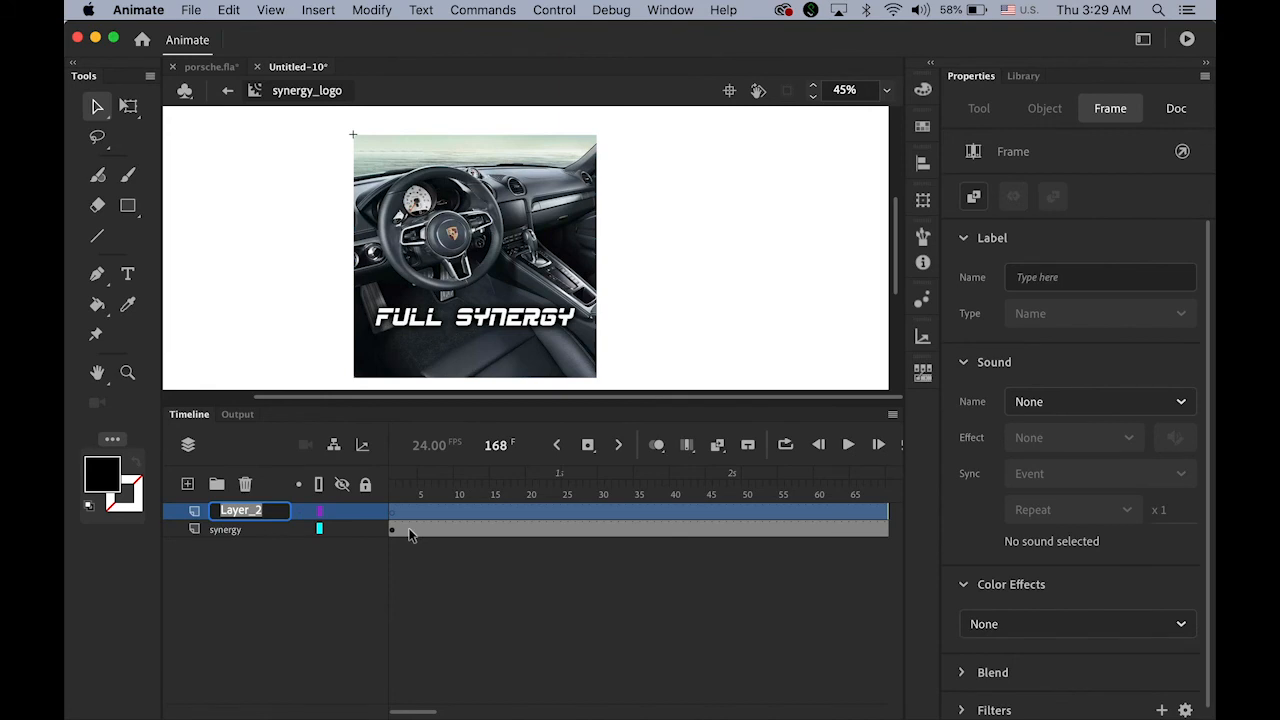
pyautogui.write('logo')
pyautogui.press('Return')
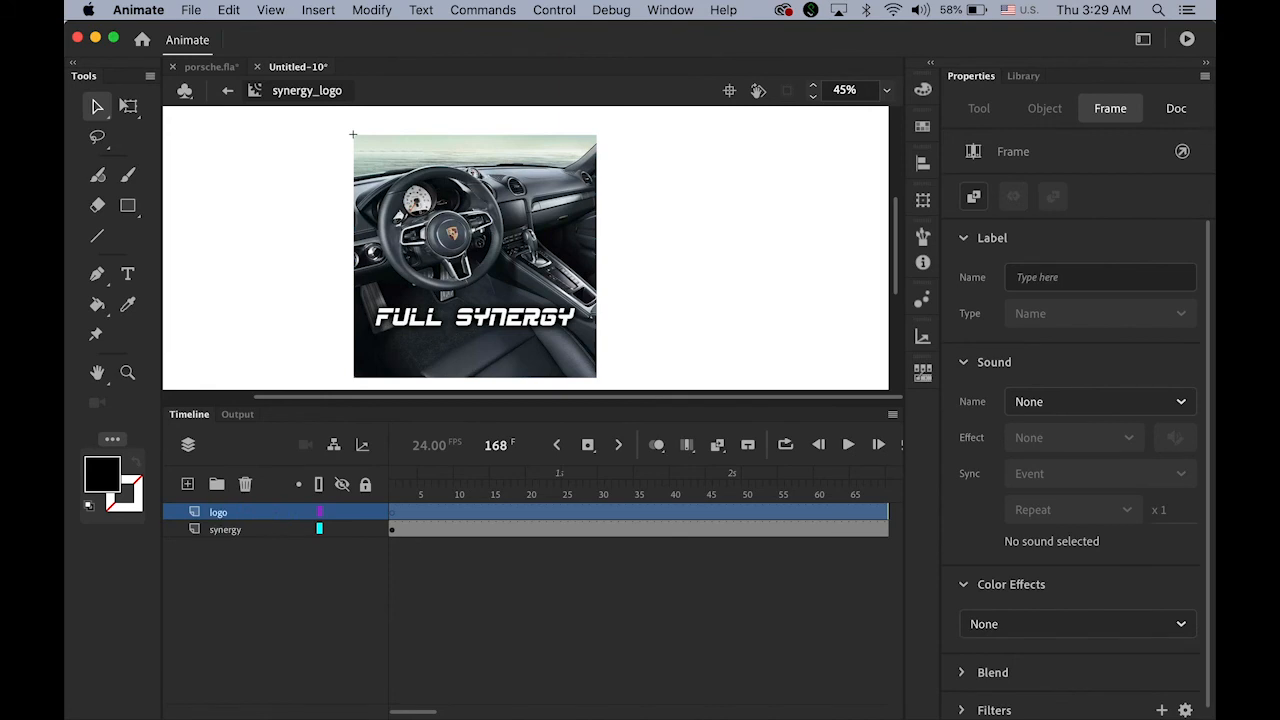
pyautogui.click(187, 484)
pyautogui.doubleClick(228, 512)
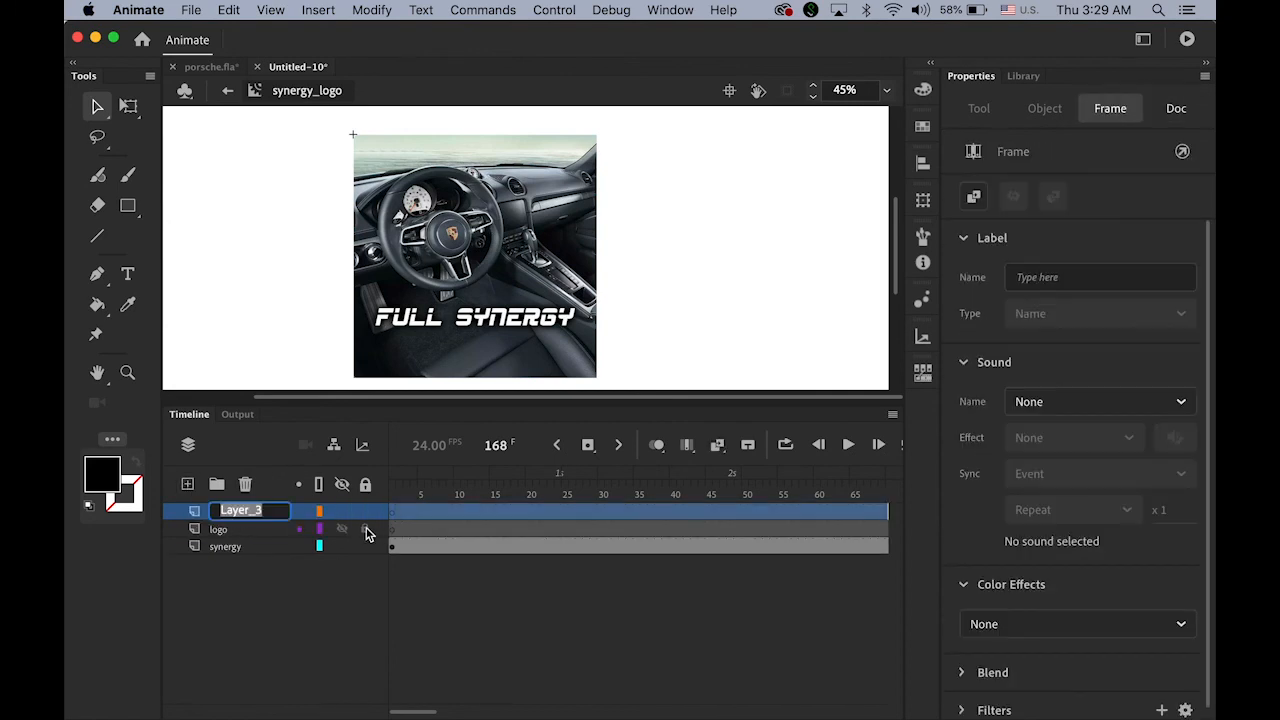
pyautogui.write('masking')
pyautogui.press('Return')
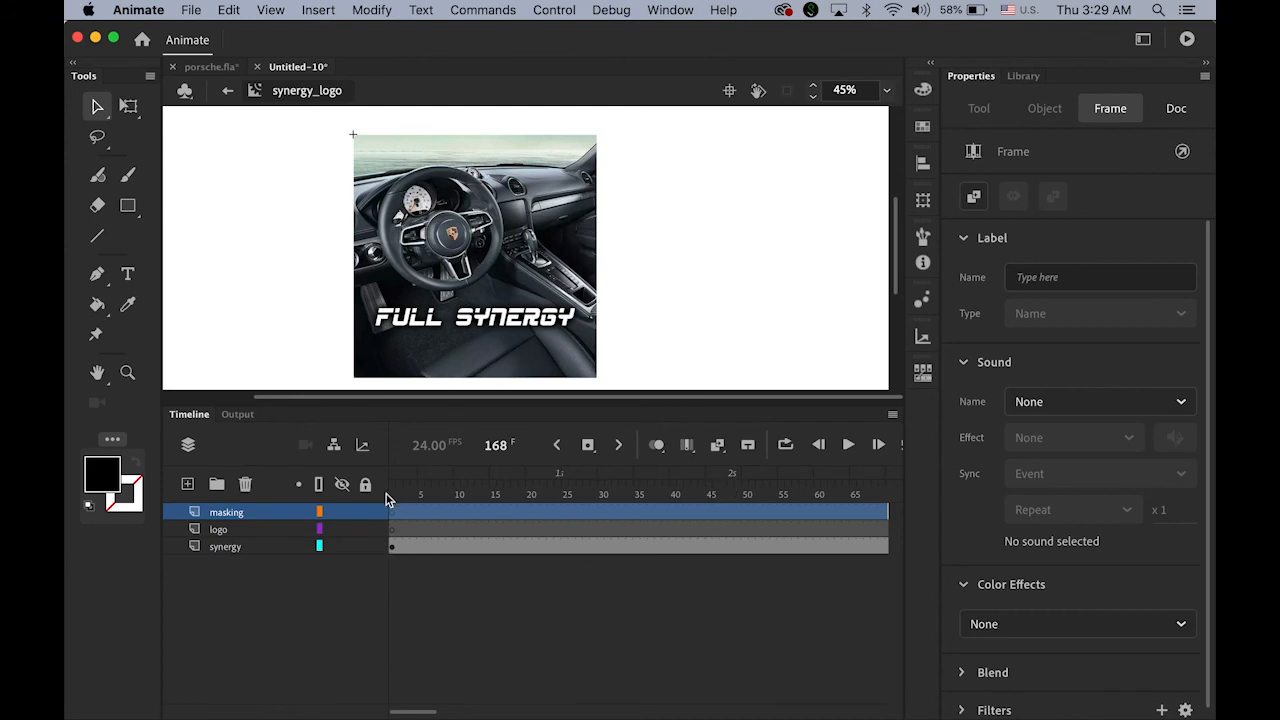
# - Insert blank keyframes at frame 49 on both the masking and logo layers
pyautogui.click(735, 492)
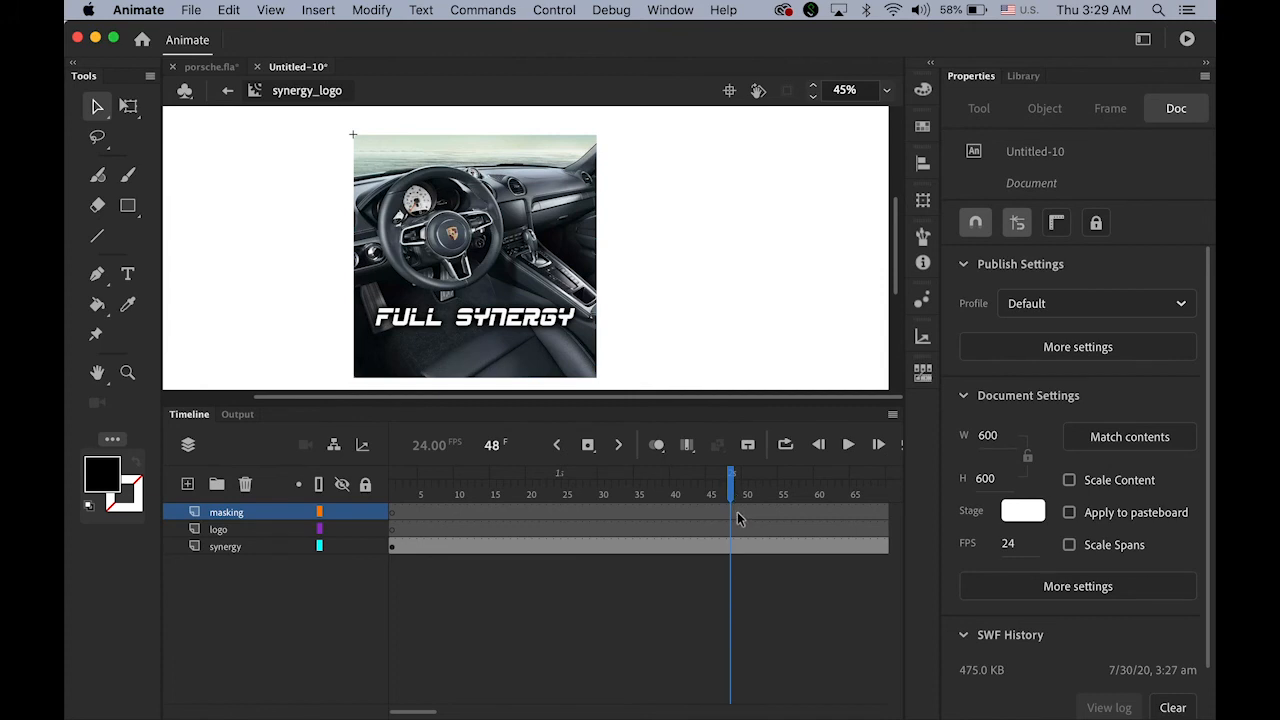
pyautogui.click(738, 513)
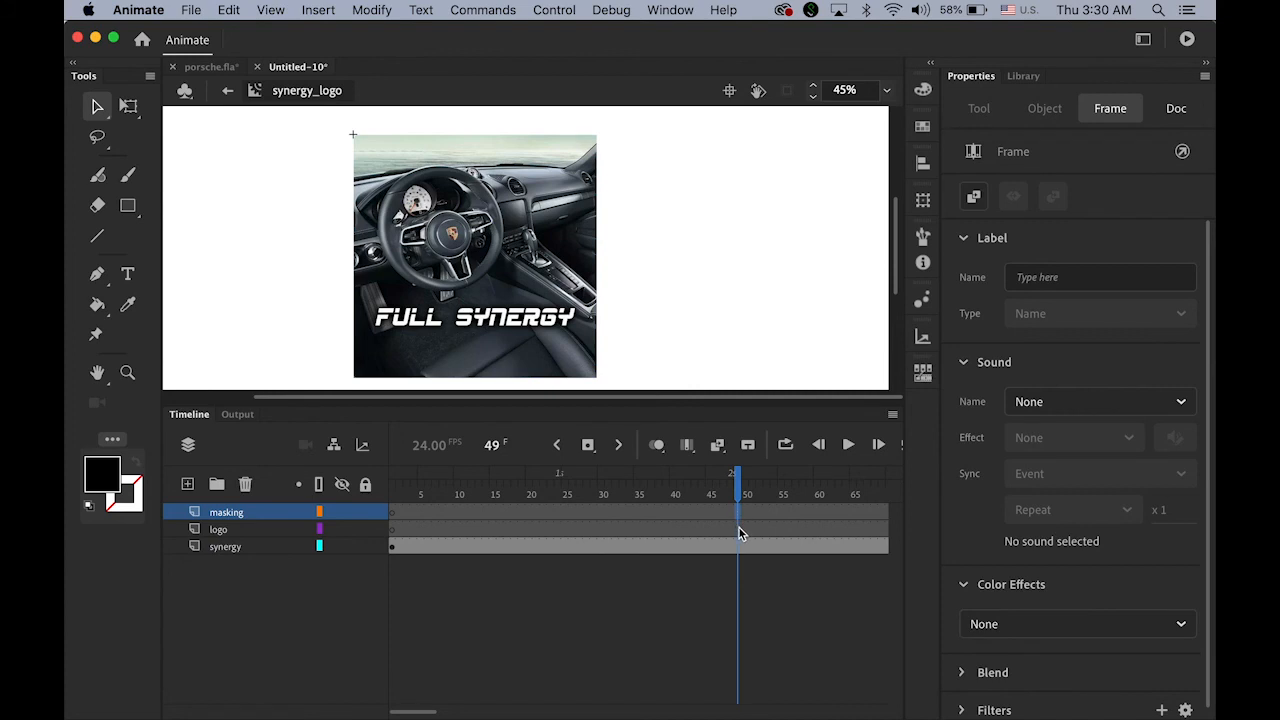
pyautogui.click(740, 530)
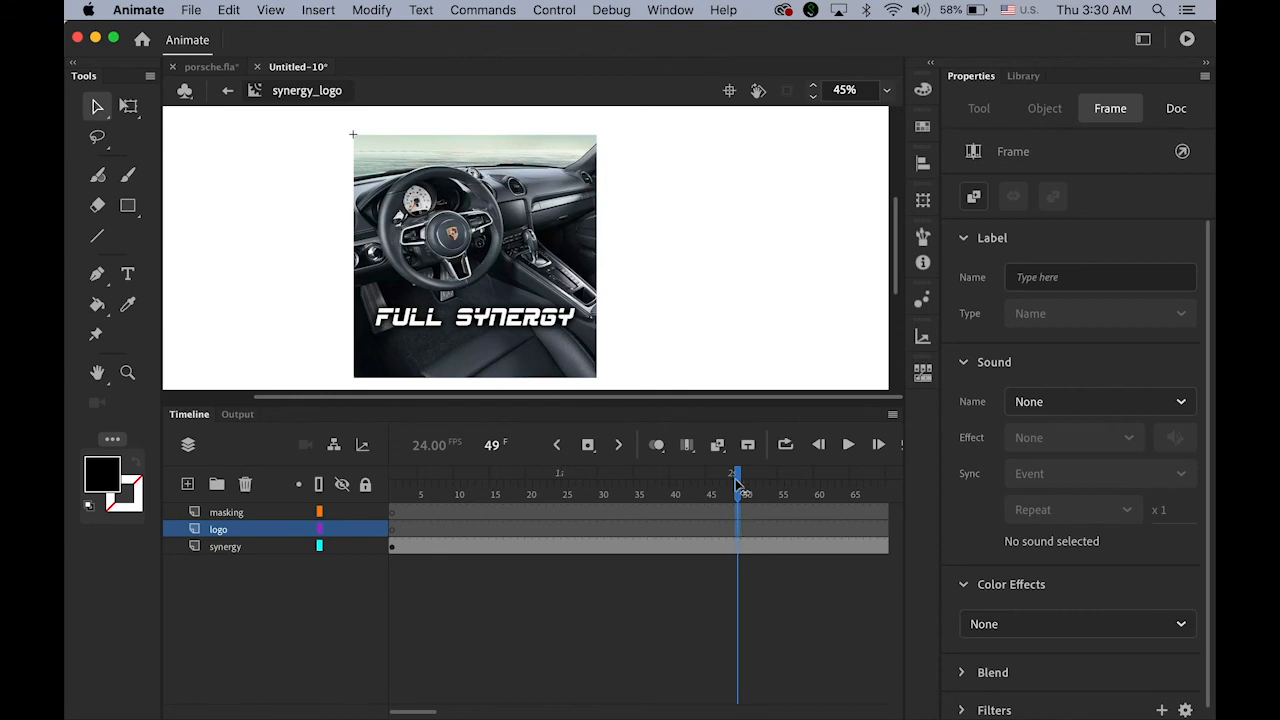
pyautogui.click(318, 9)
pyautogui.moveTo(374, 124)
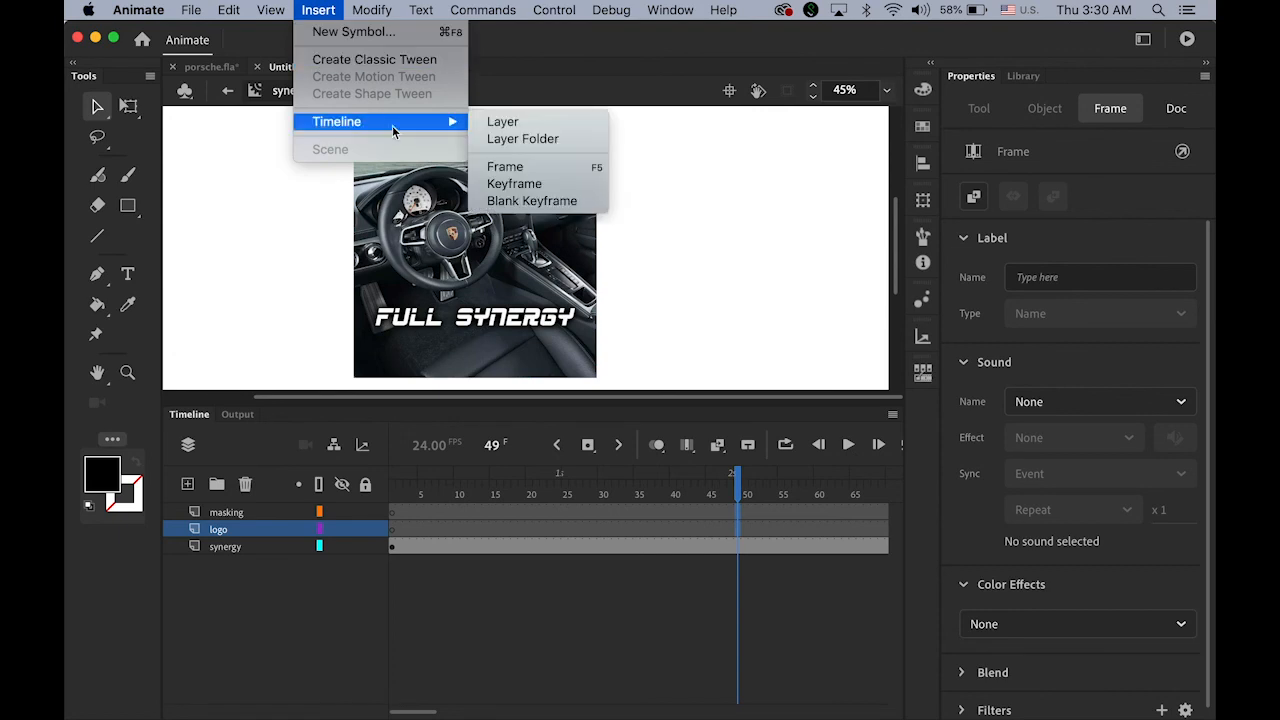
pyautogui.click(528, 201)
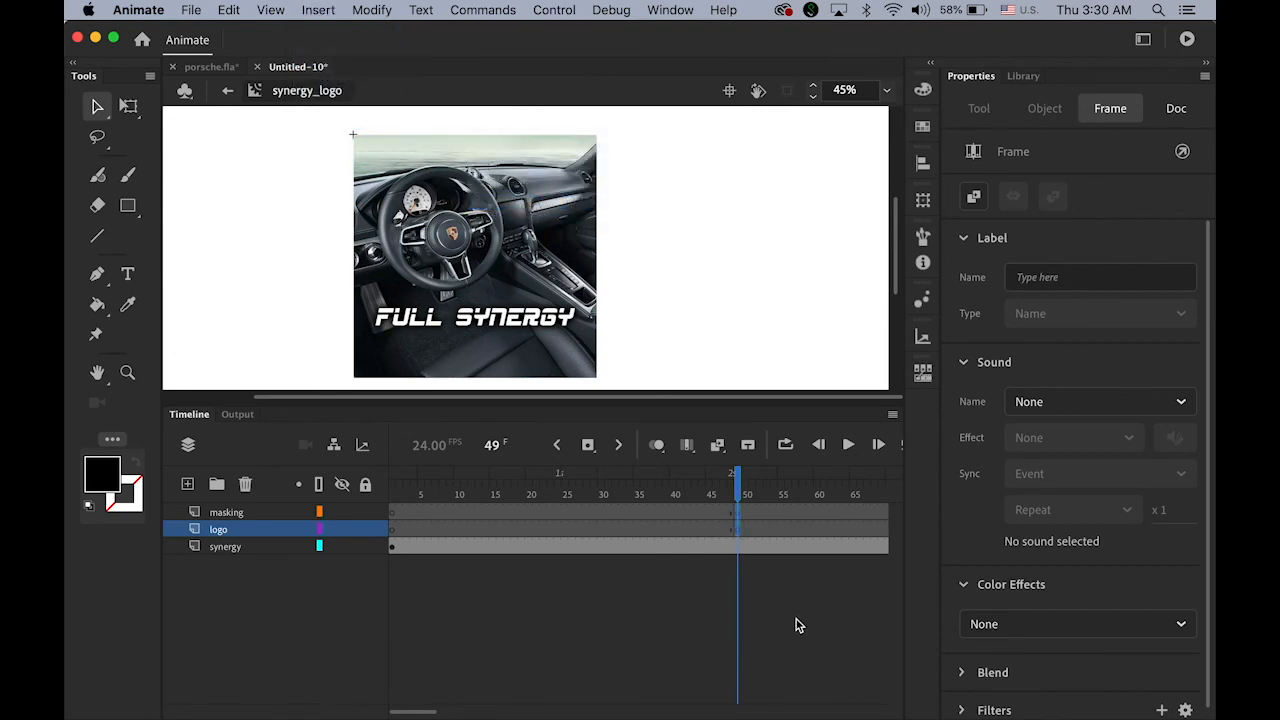
# - Place logo.jpg from the library on the stage at frame 49 of the logo layer
pyautogui.moveTo(421, 710); pyautogui.dragTo(433, 710)
pyautogui.click(660, 645)
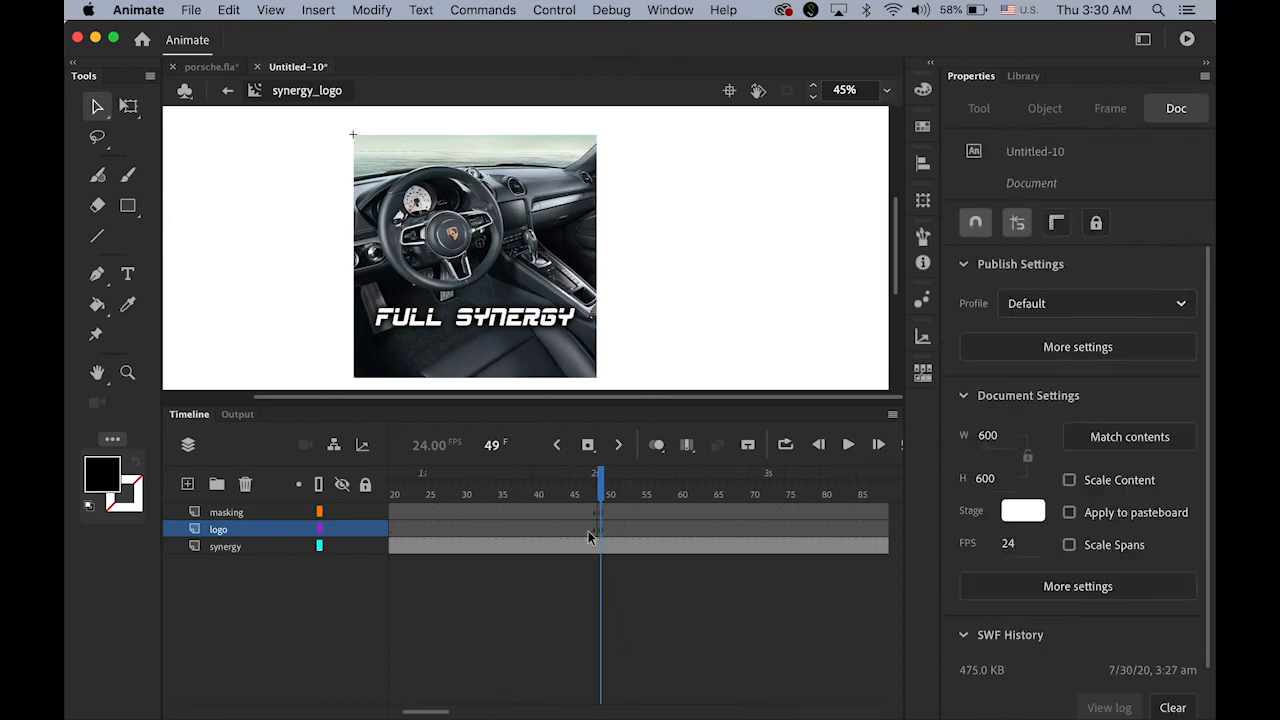
pyautogui.click(601, 531)
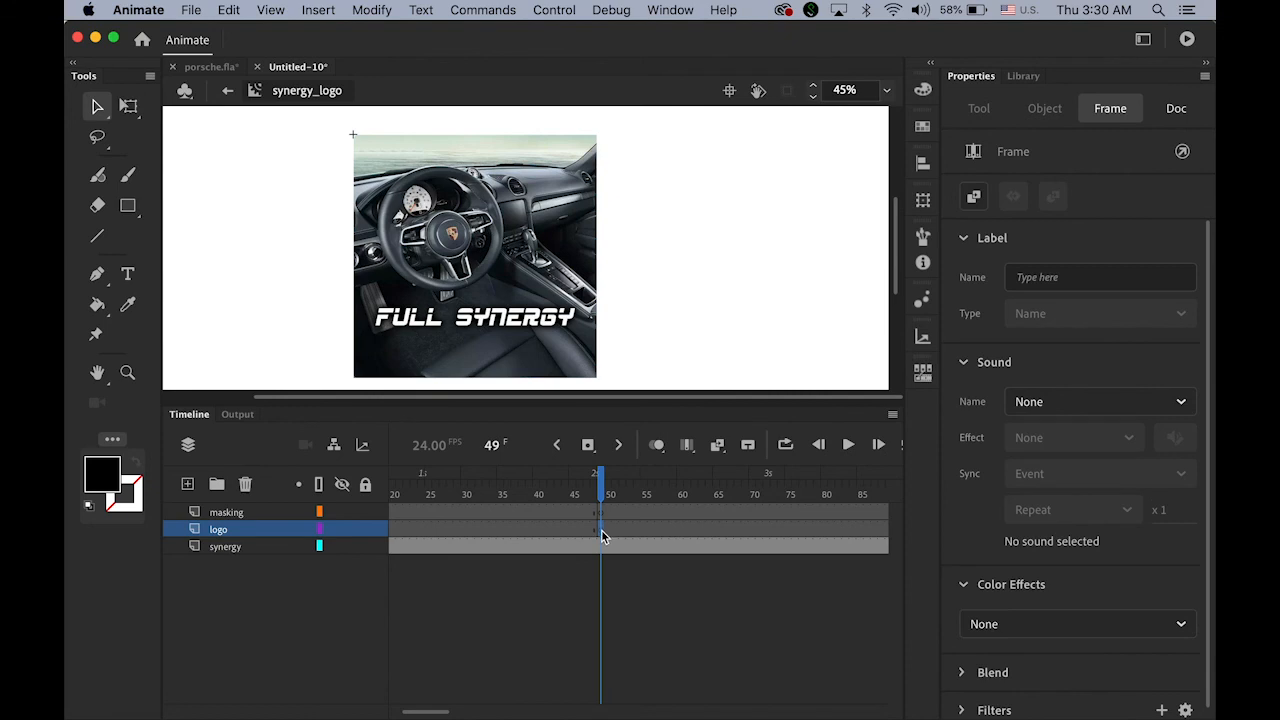
pyautogui.click(1025, 77)
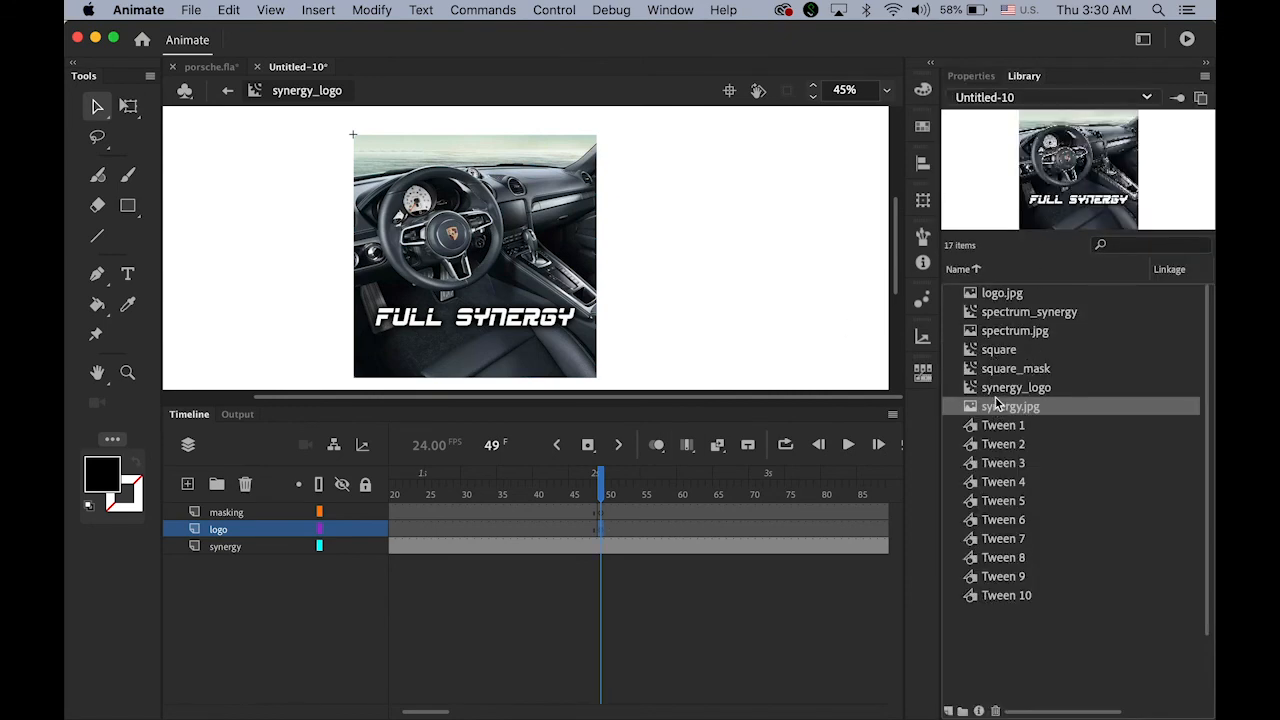
pyautogui.click(980, 296)
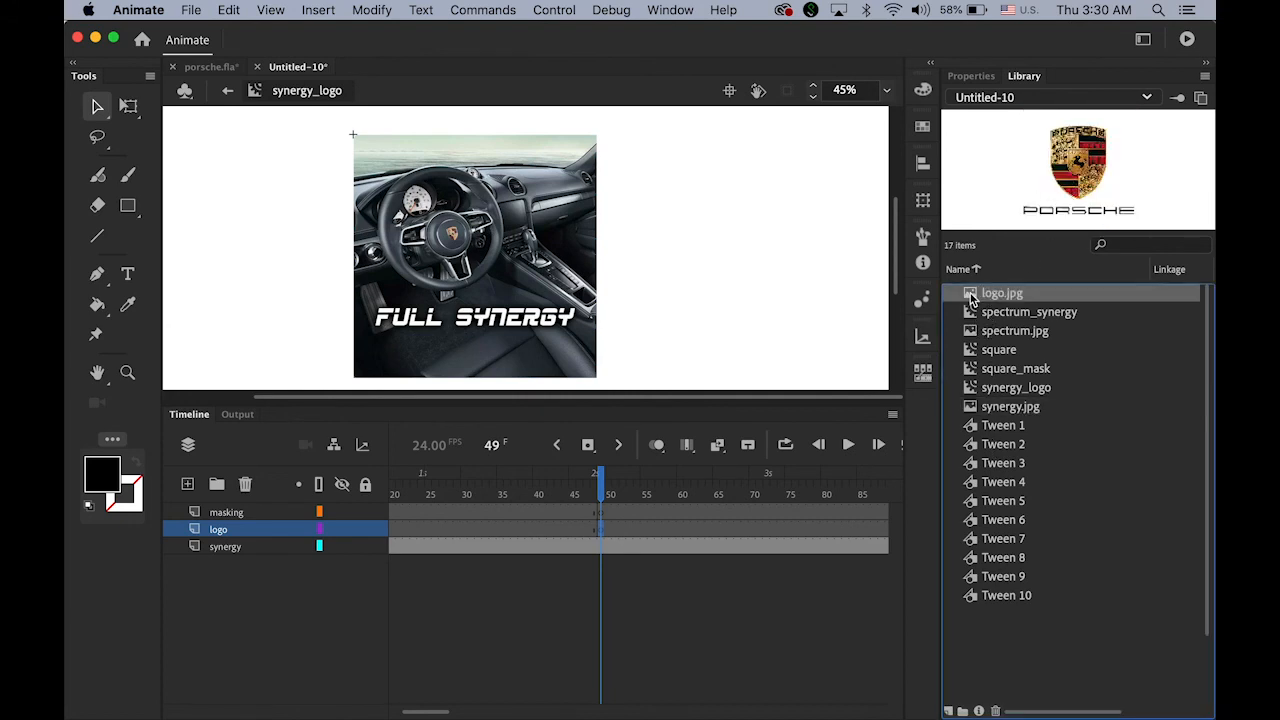
pyautogui.moveTo(970, 298); pyautogui.dragTo(470, 276)
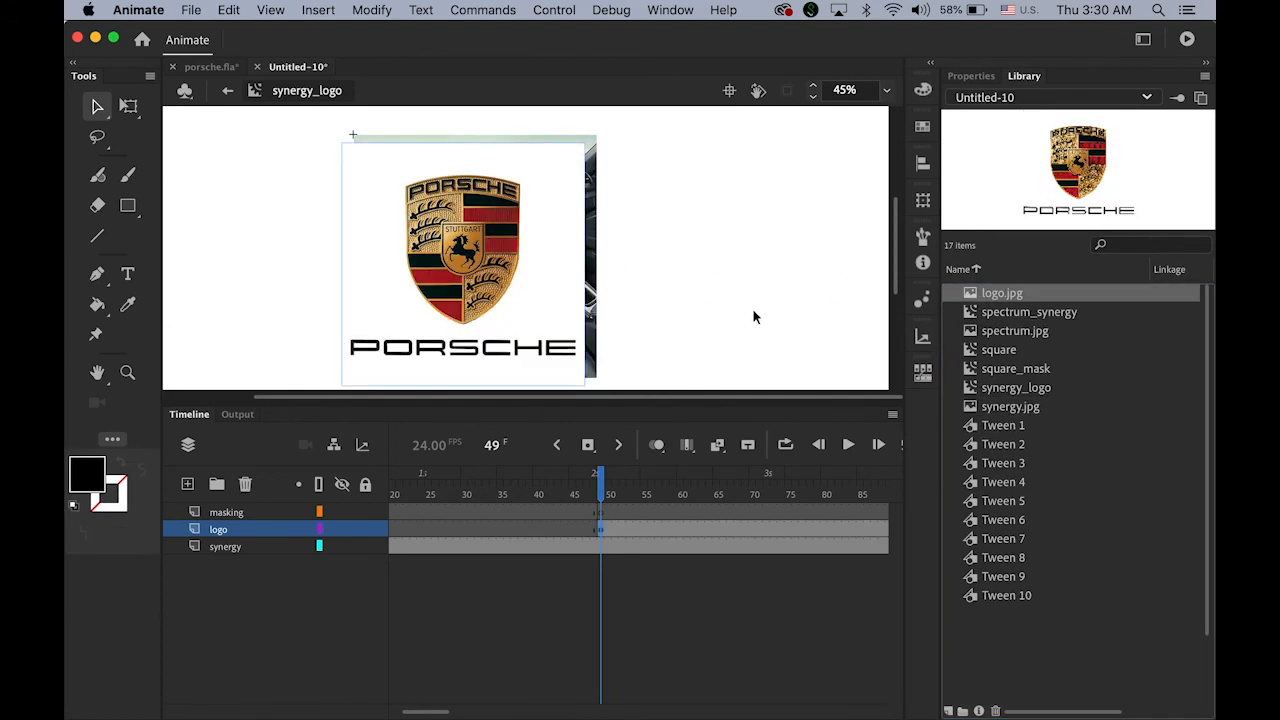
# - Position the logo bitmap at X 0, Y 0
pyautogui.click(974, 77)
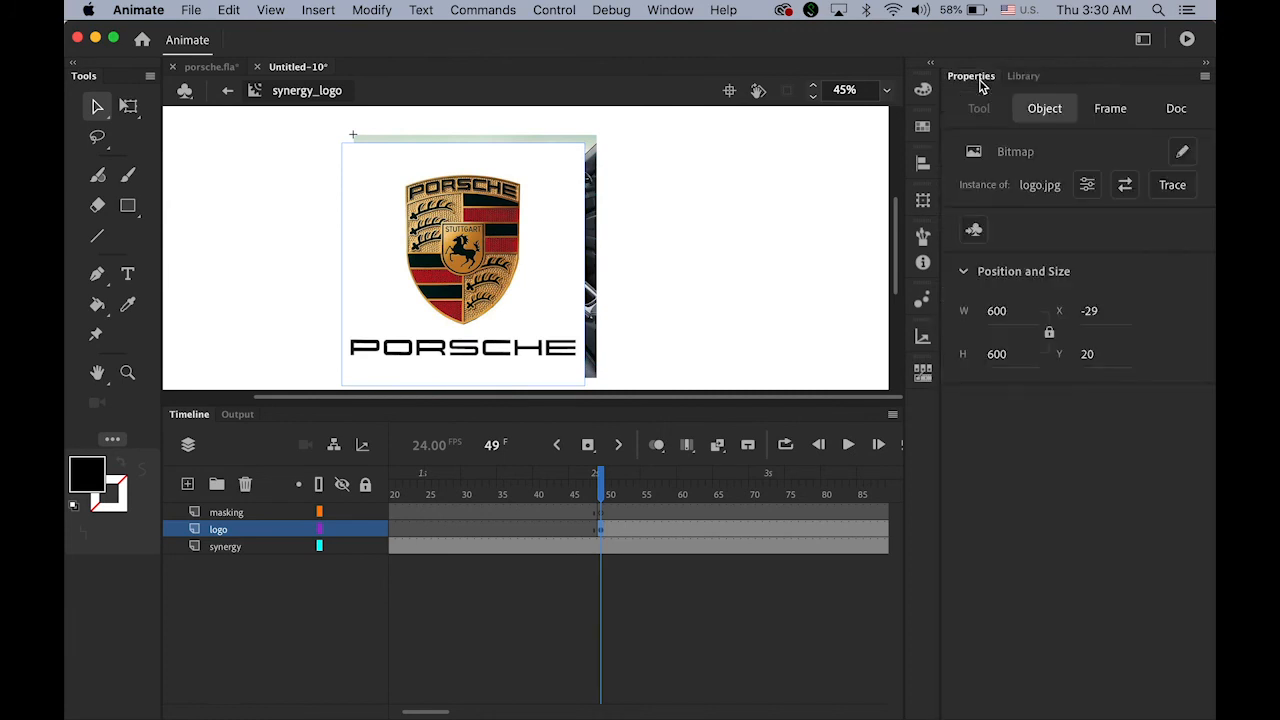
pyautogui.click(1100, 313)
pyautogui.write('0')
pyautogui.press('Tab')
pyautogui.write('0')
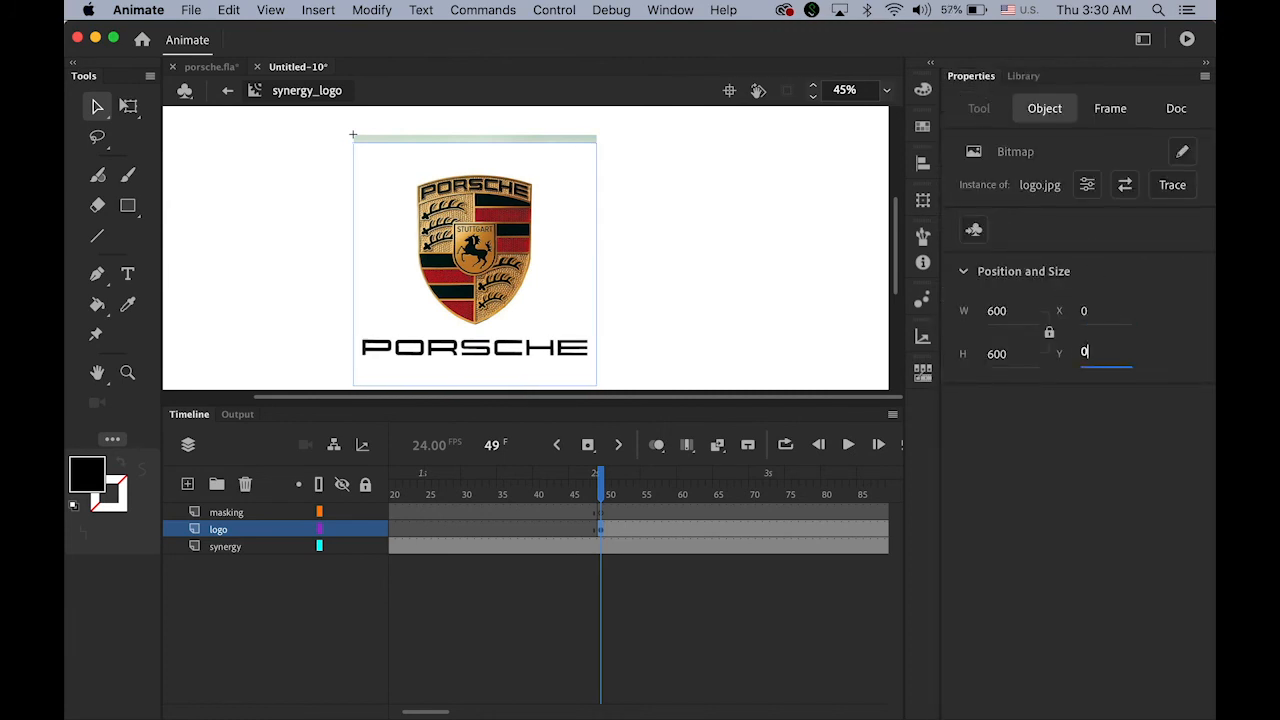
pyautogui.press('Return')
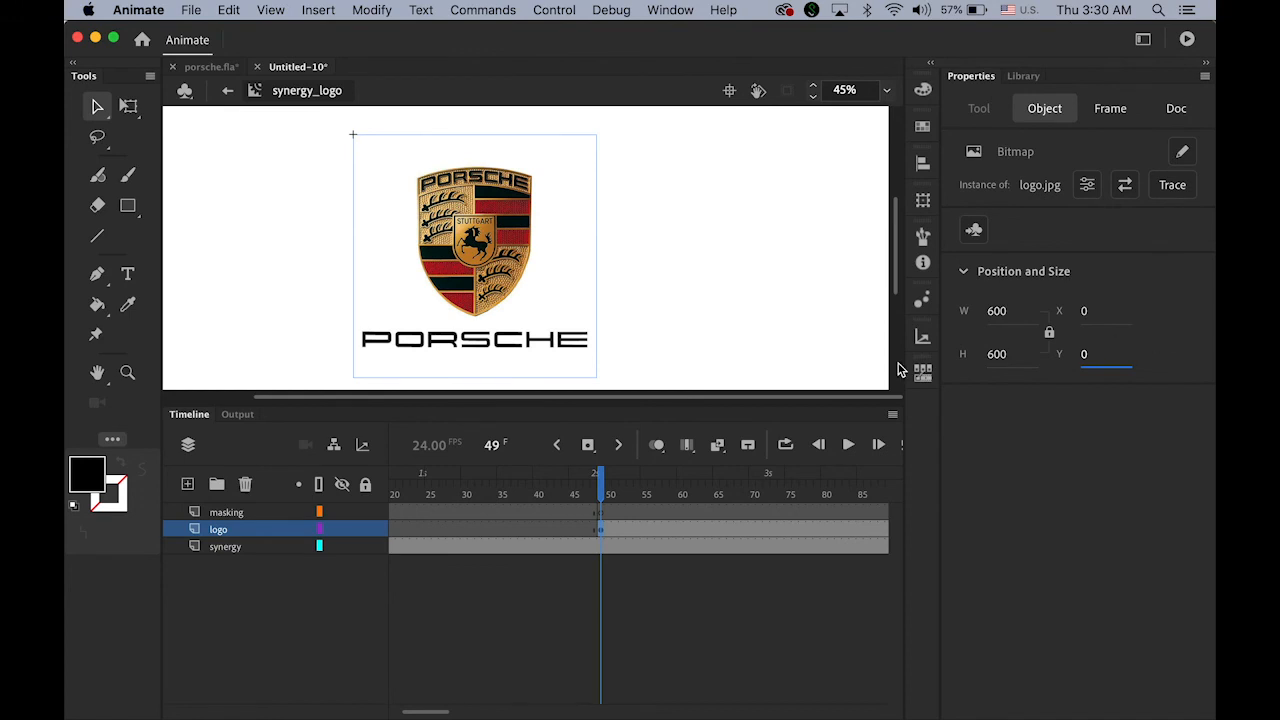
# - Place the square_mask clip from the library on the stage at frame 49 of the masking layer
pyautogui.click(213, 512)
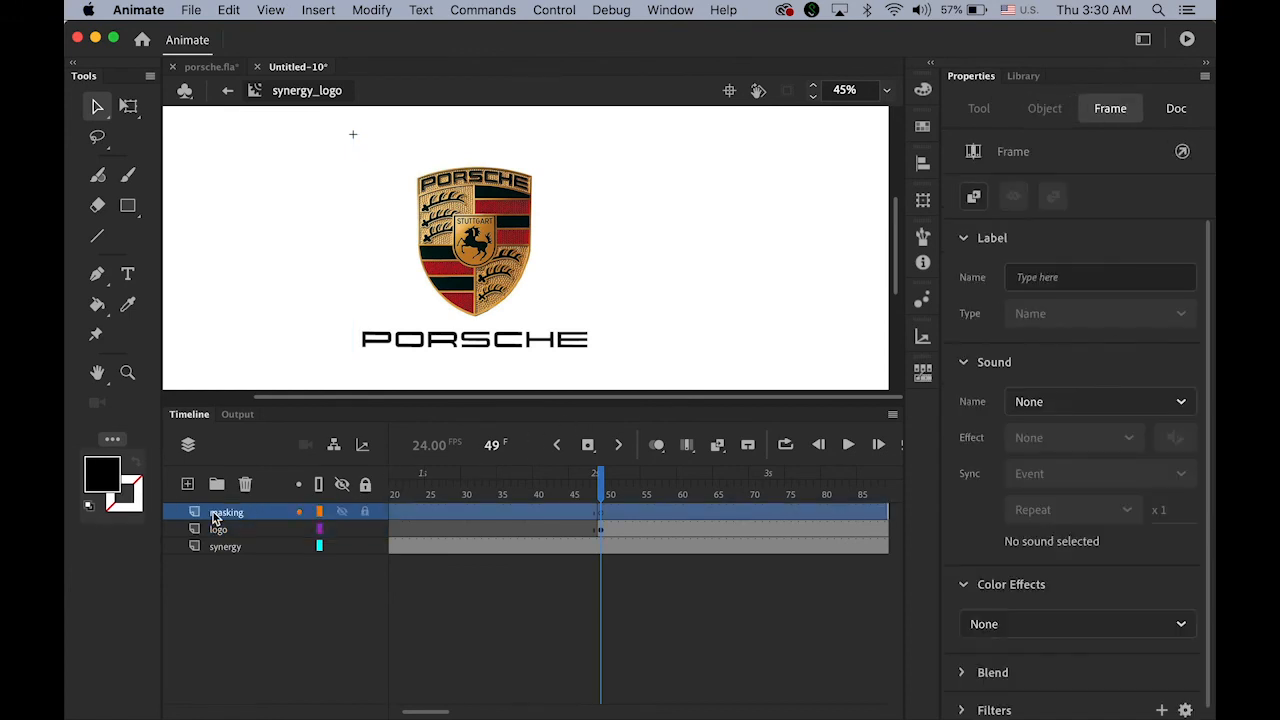
pyautogui.click(601, 520)
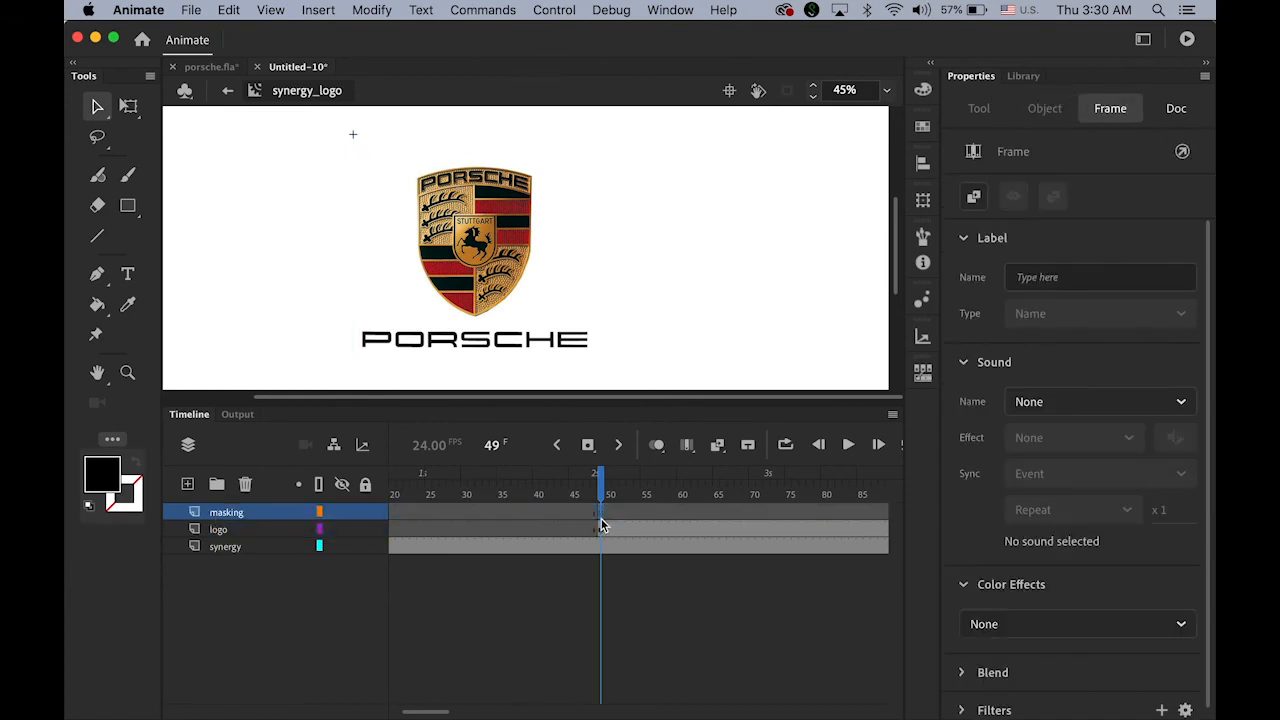
pyautogui.click(1026, 78)
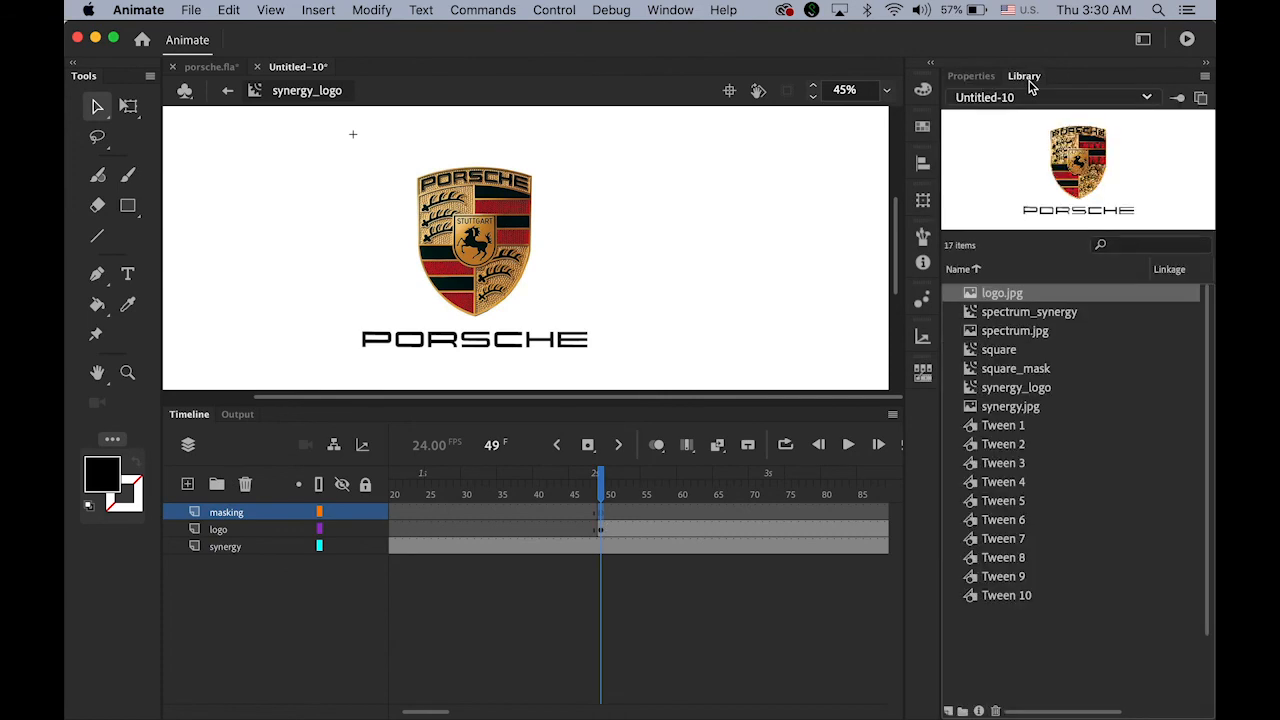
pyautogui.click(973, 372)
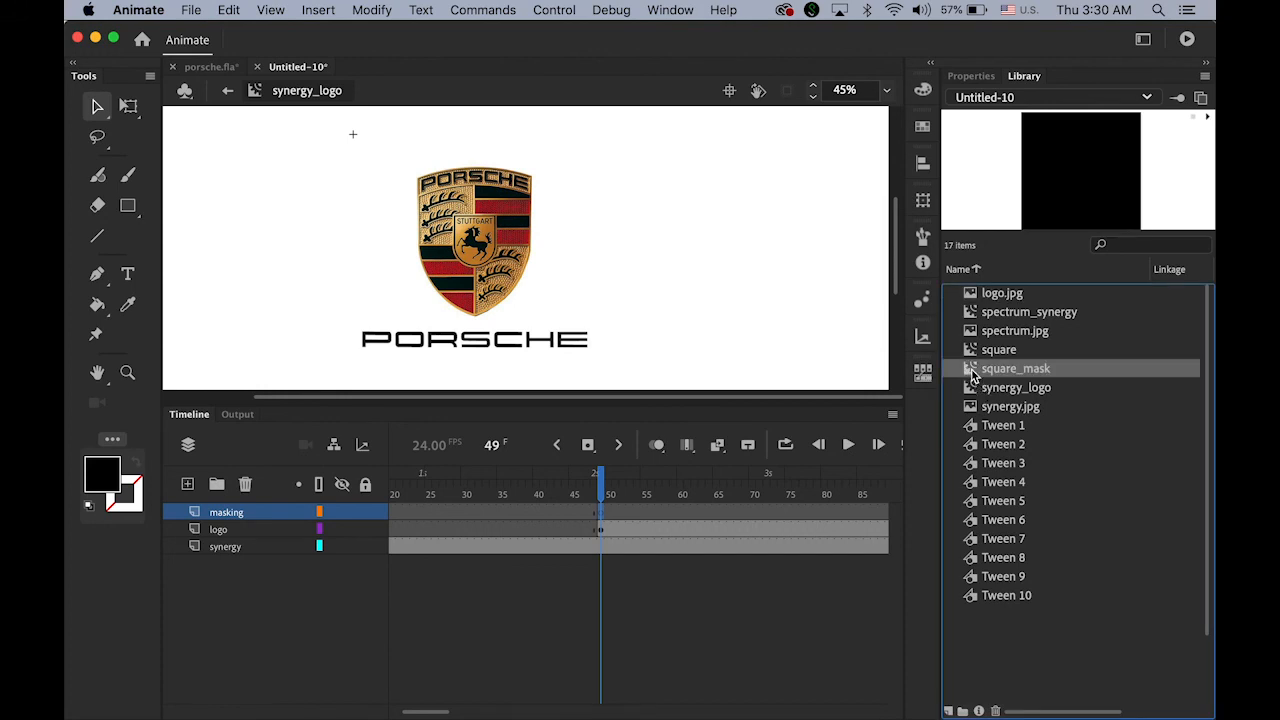
pyautogui.moveTo(973, 372); pyautogui.dragTo(540, 205)
# - Position the square_mask instance at X 0, Y 0
pyautogui.click(970, 76)
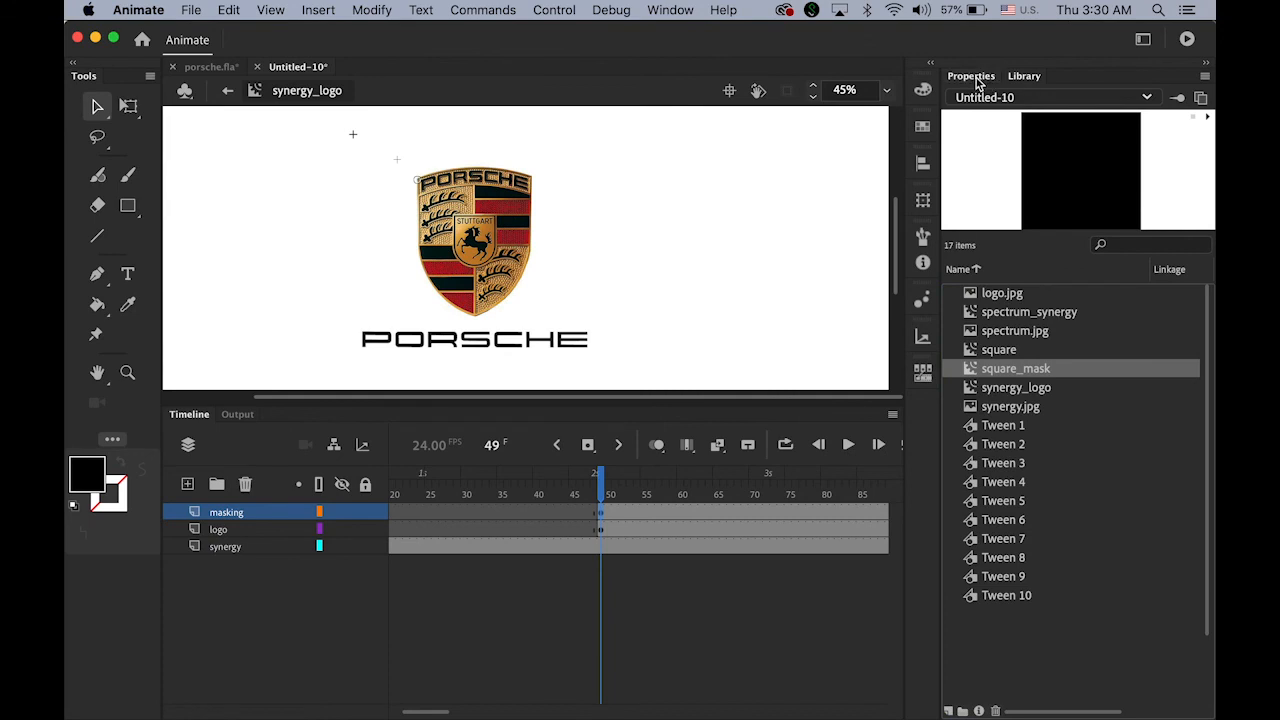
pyautogui.click(1100, 352)
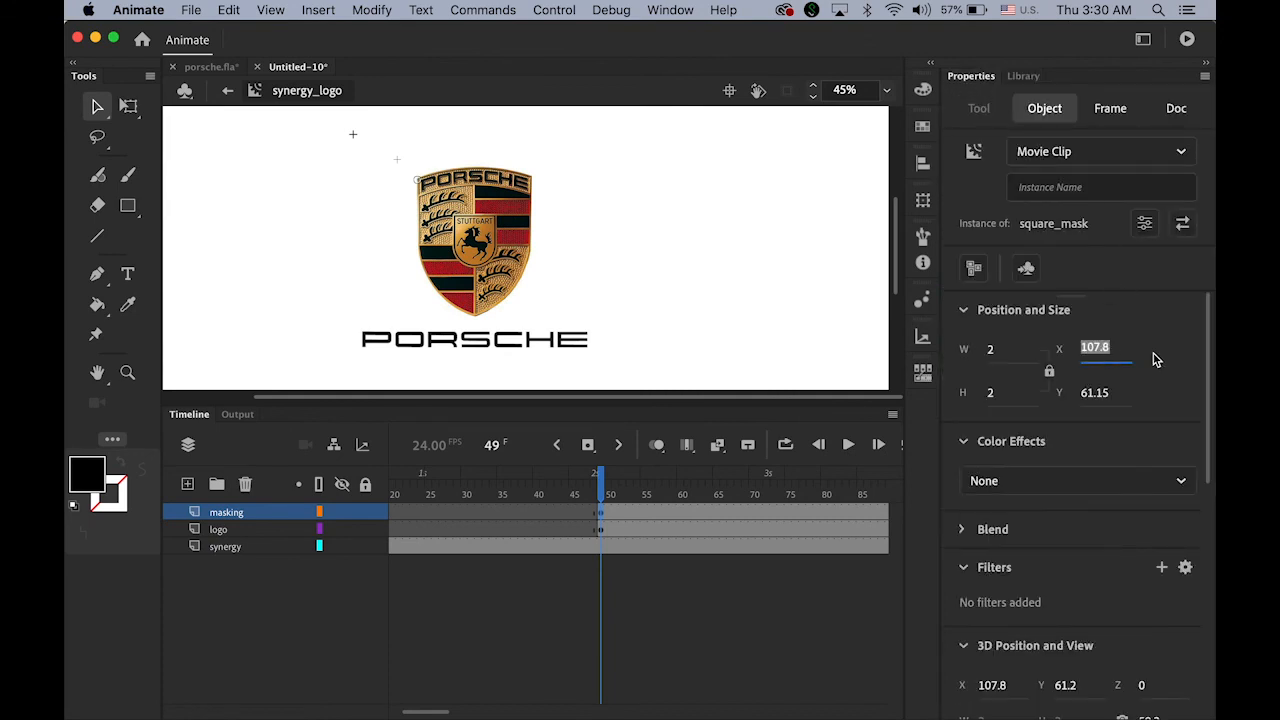
pyautogui.write('0')
pyautogui.press('Tab')
pyautogui.write('0')
pyautogui.press('Return')
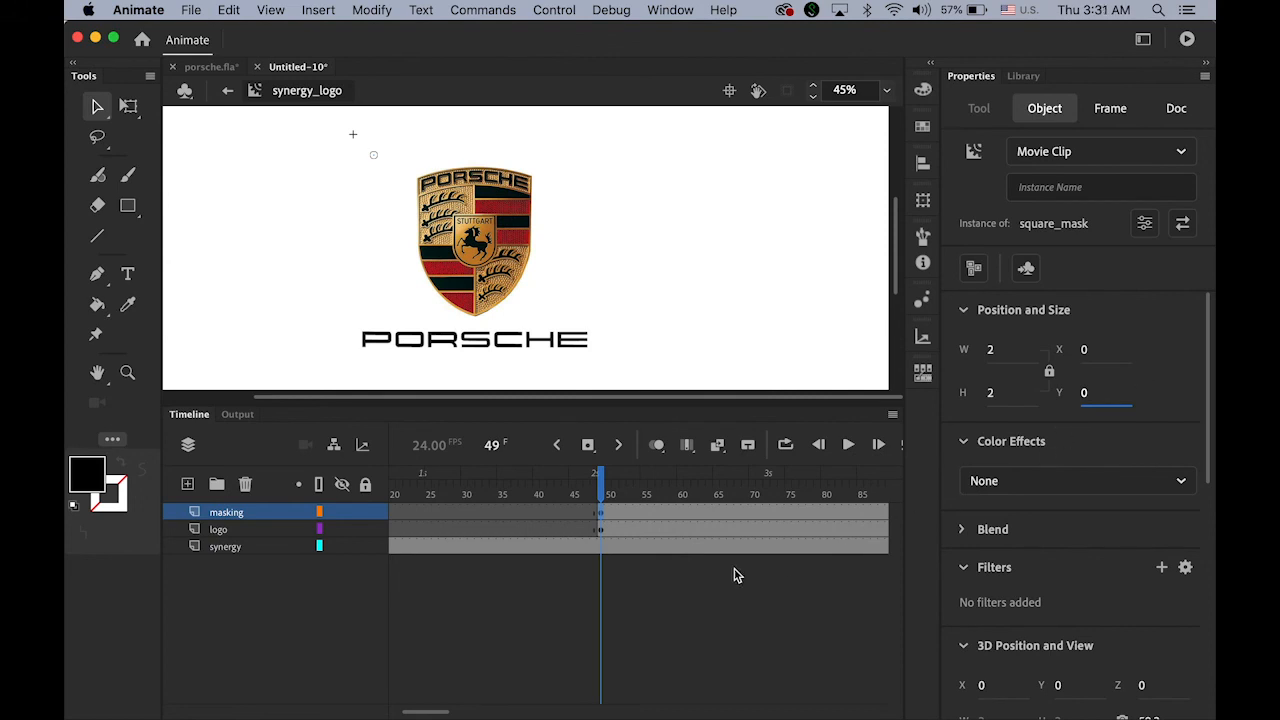
# - Convert the masking layer into a mask over the logo layer
pyautogui.moveTo(428, 712)
pyautogui.mouseDown()
pyautogui.moveTo(505, 716)
pyautogui.moveTo(413, 712)
pyautogui.mouseUp()
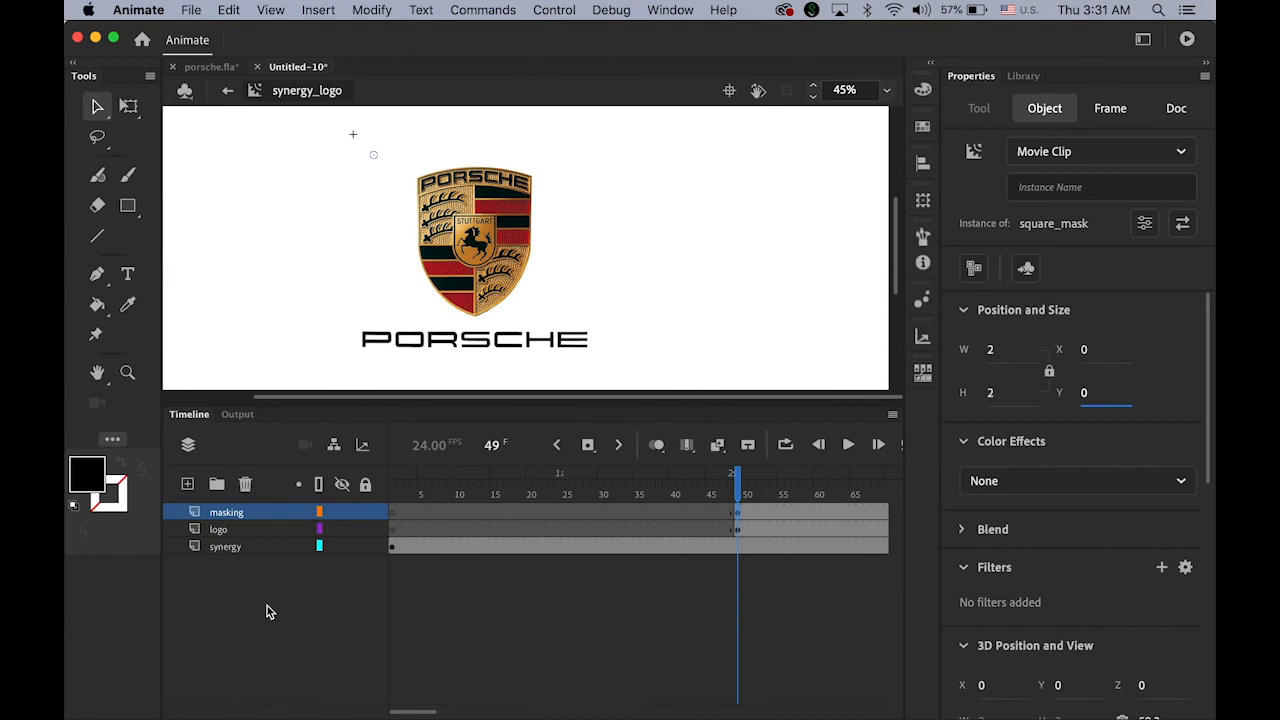
pyautogui.click(241, 515)
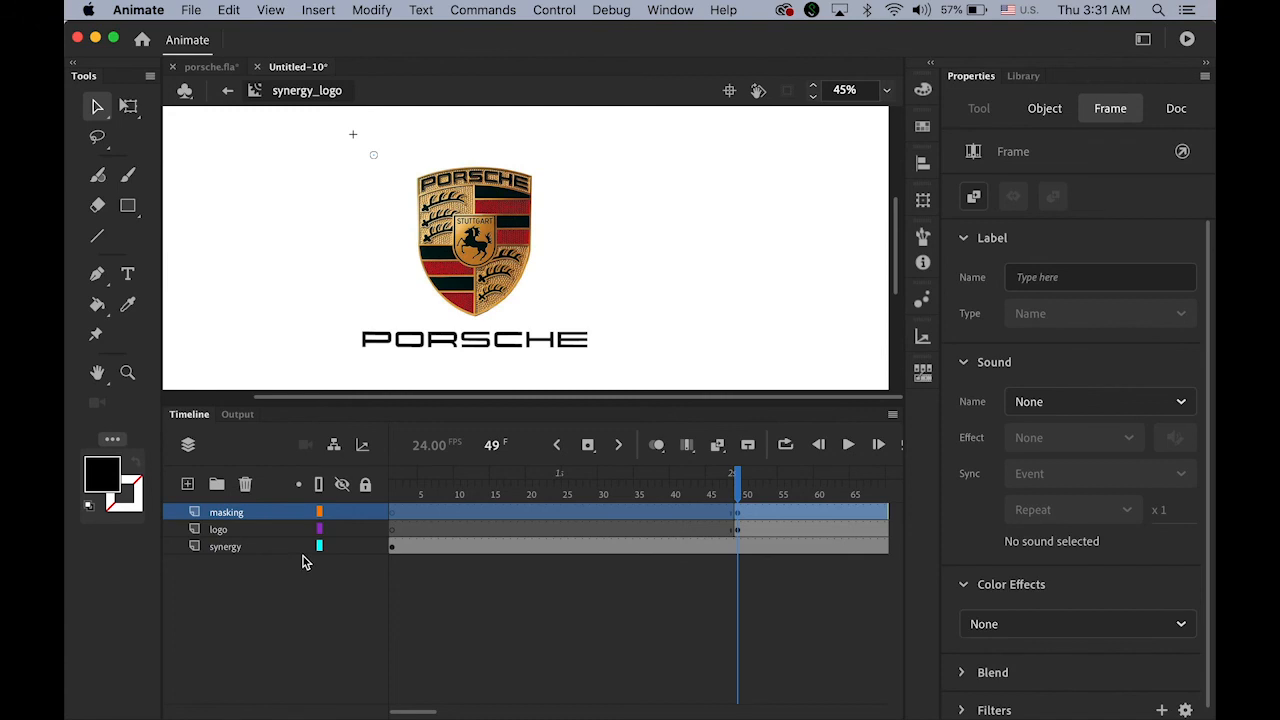
pyautogui.rightClick(195, 511)
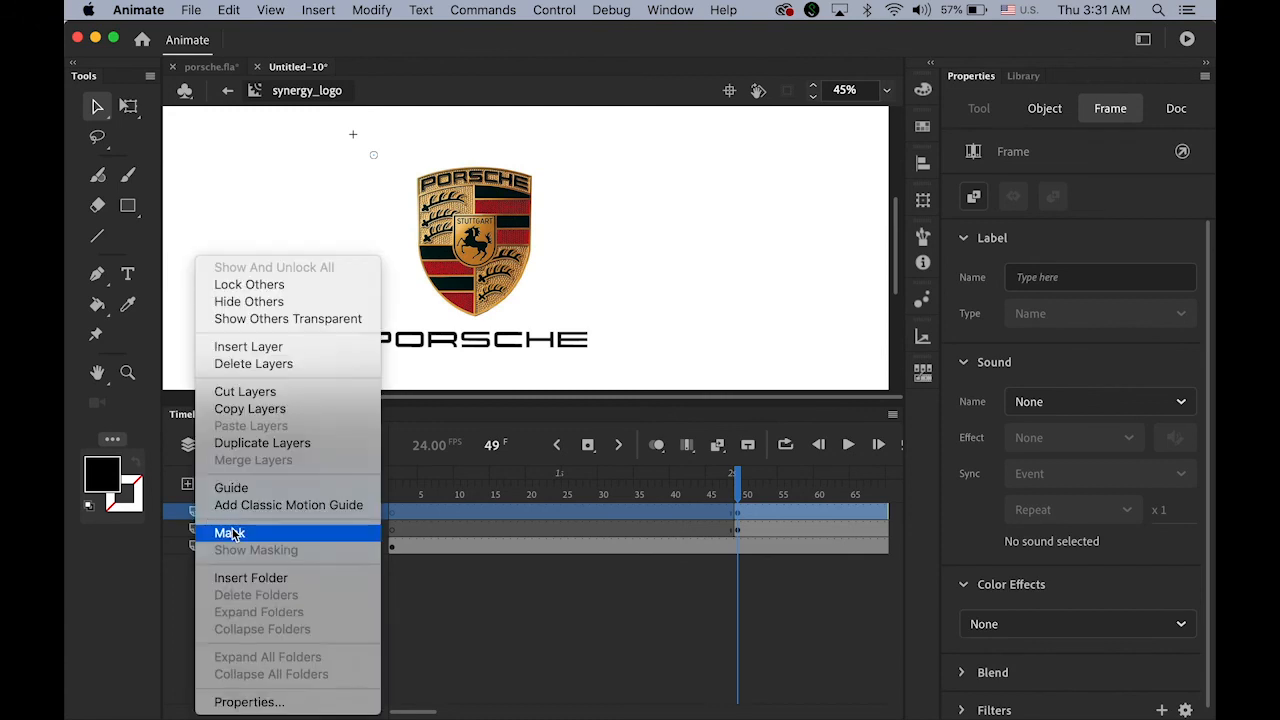
pyautogui.click(229, 533)
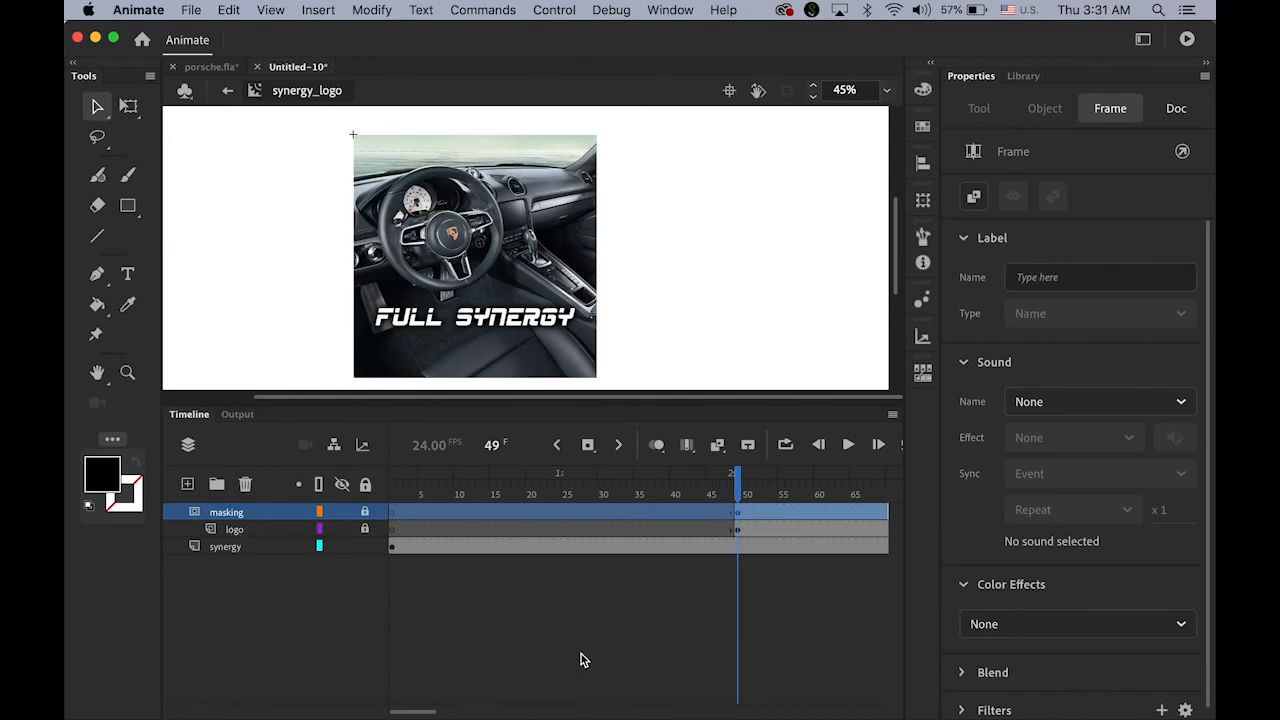
# - Return to Scene 1 and extend the spectrum1 layer to frame 168 by inserting a frame
pyautogui.click(227, 93)
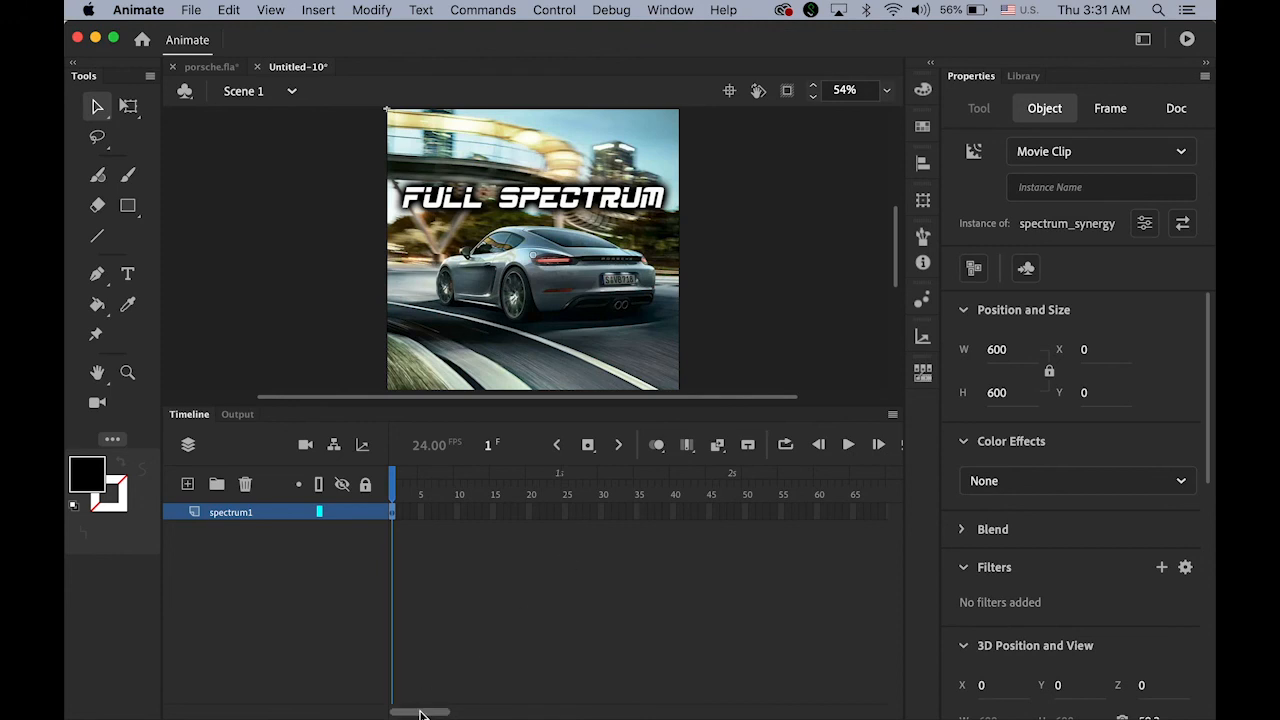
pyautogui.moveTo(420, 713); pyautogui.dragTo(556, 712)
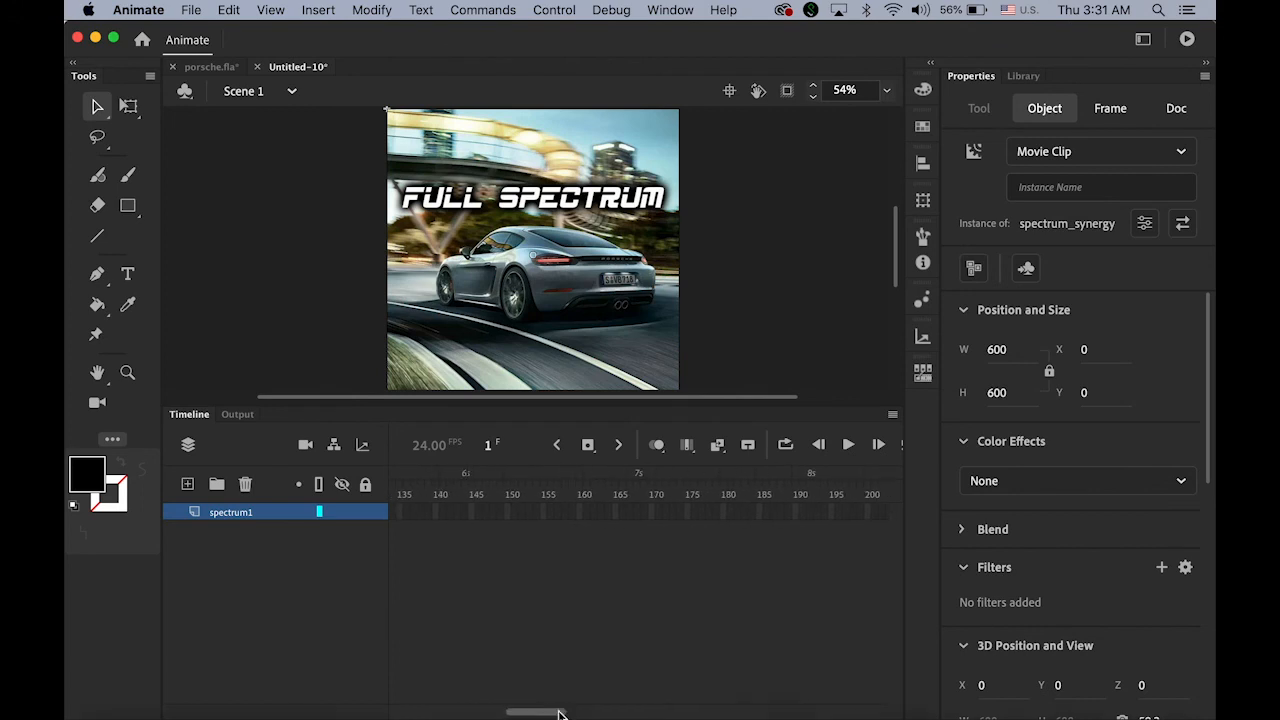
pyautogui.click(639, 513)
pyautogui.click(779, 586)
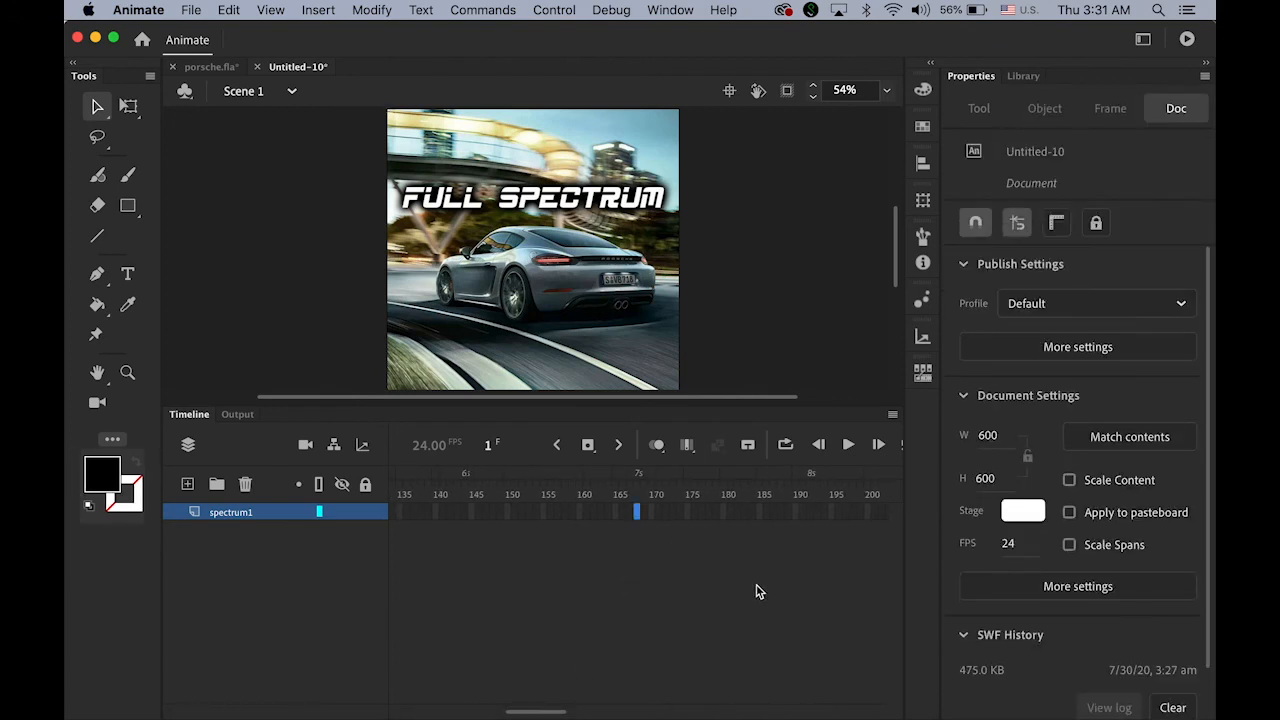
pyautogui.click(320, 10)
pyautogui.moveTo(420, 121)
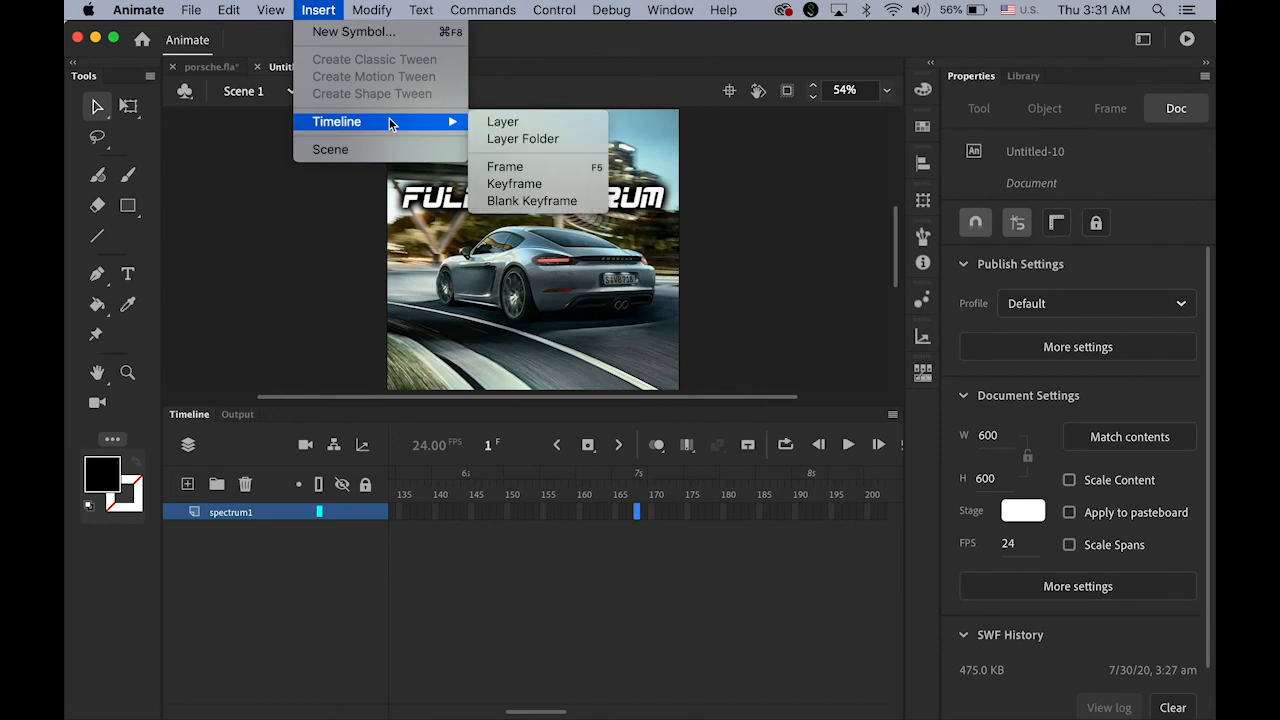
pyautogui.click(505, 166)
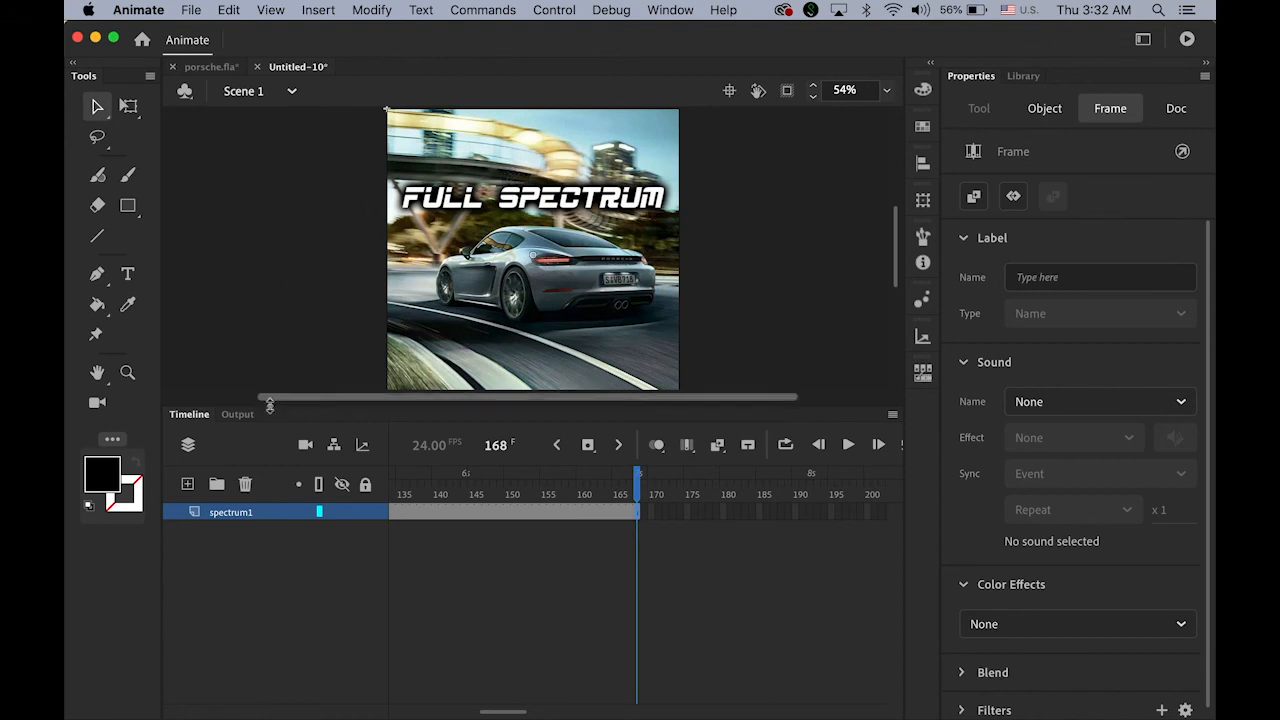
# - Add a new layer above spectrum1 and insert a blank keyframe on it at frame 169
pyautogui.click(187, 485)
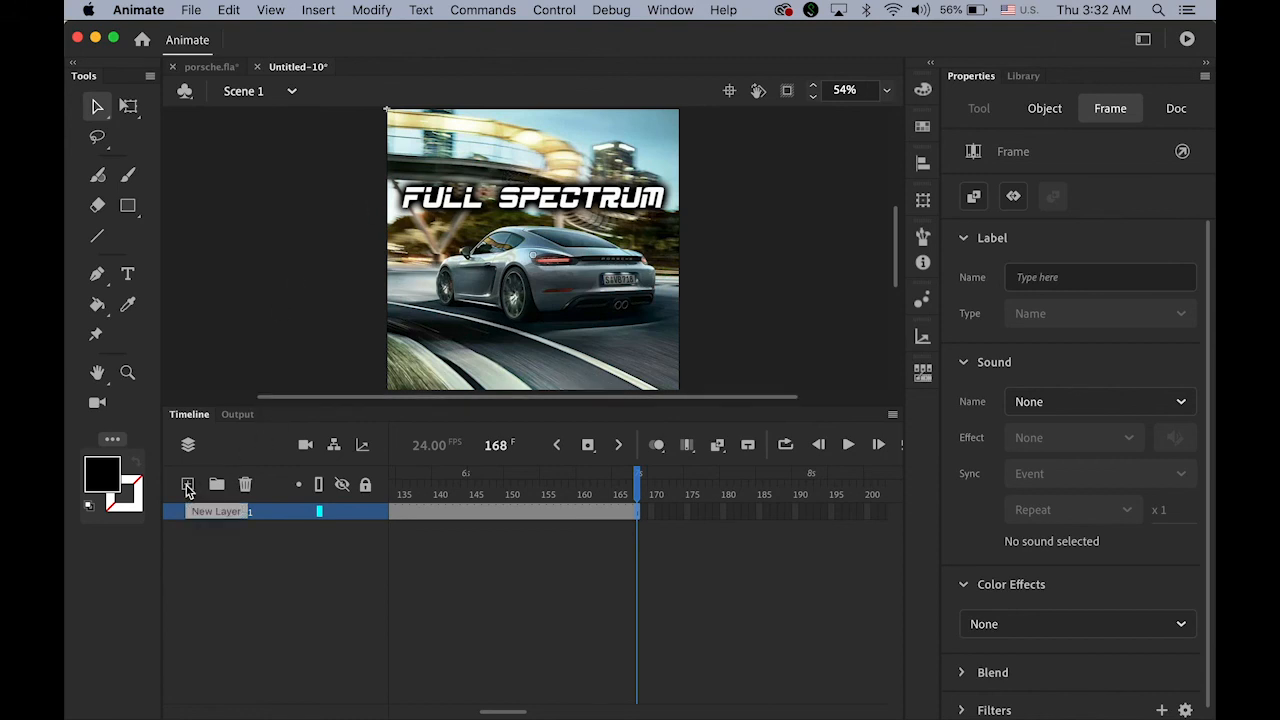
pyautogui.click(643, 512)
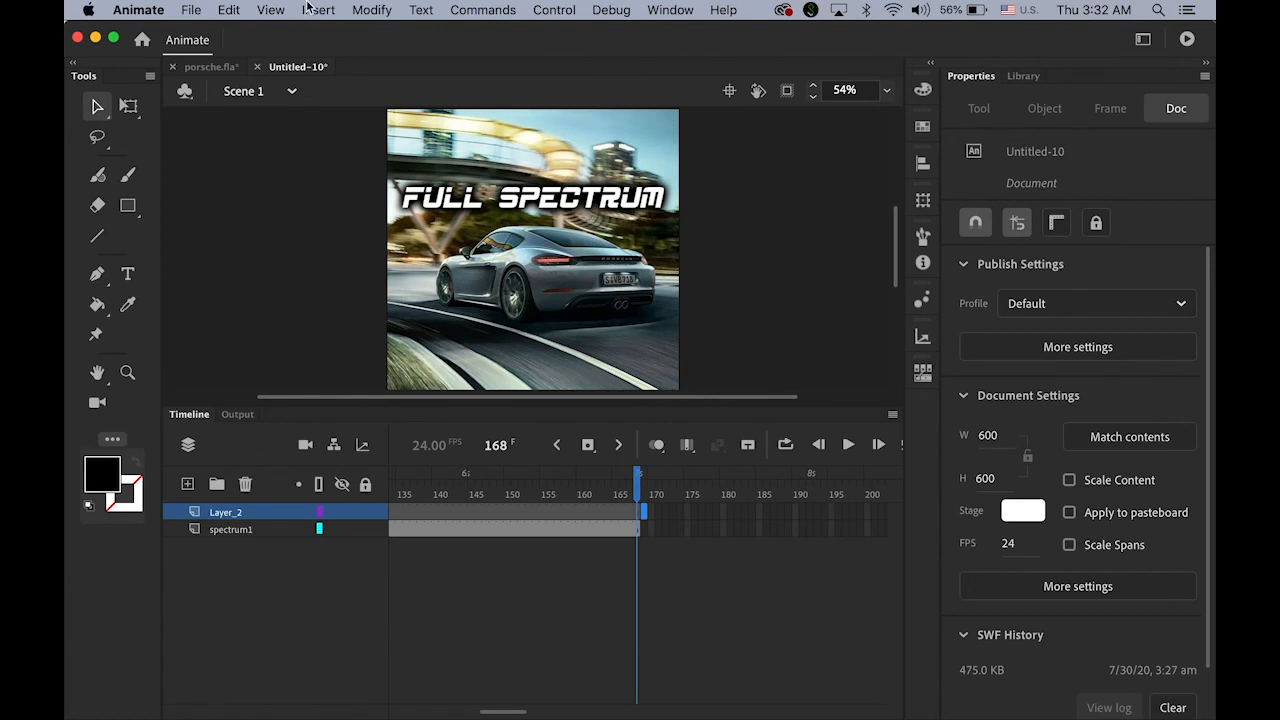
pyautogui.click(309, 9)
pyautogui.moveTo(395, 121)
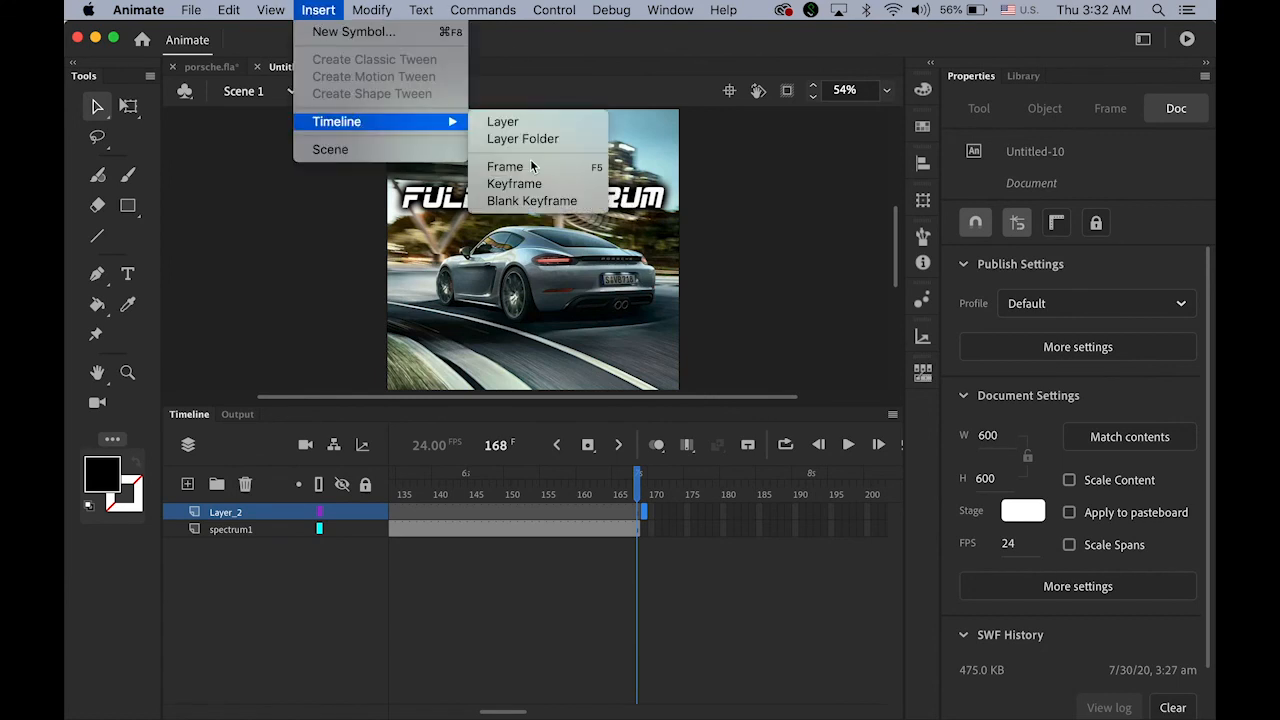
pyautogui.click(566, 203)
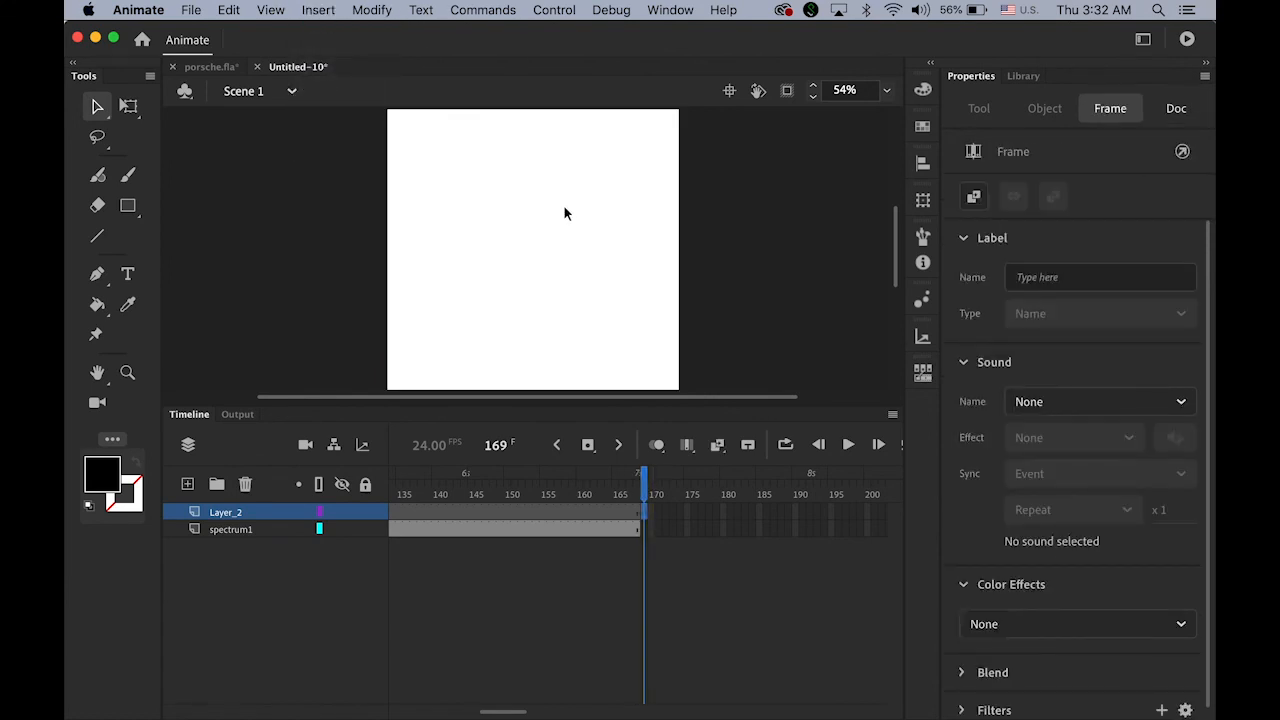
# - Place the synergy_logo clip on Layer_2 at frame 169 and position it at X 0, Y 0
pyautogui.click(1023, 76)
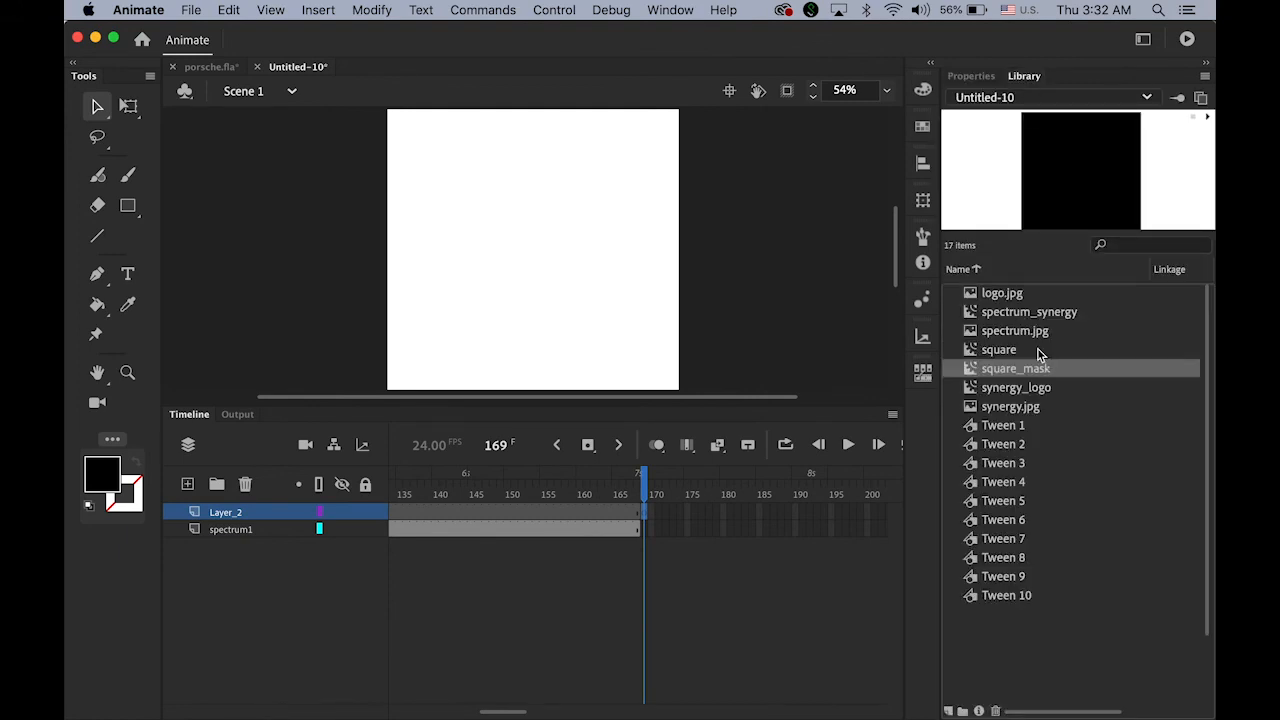
pyautogui.click(973, 393)
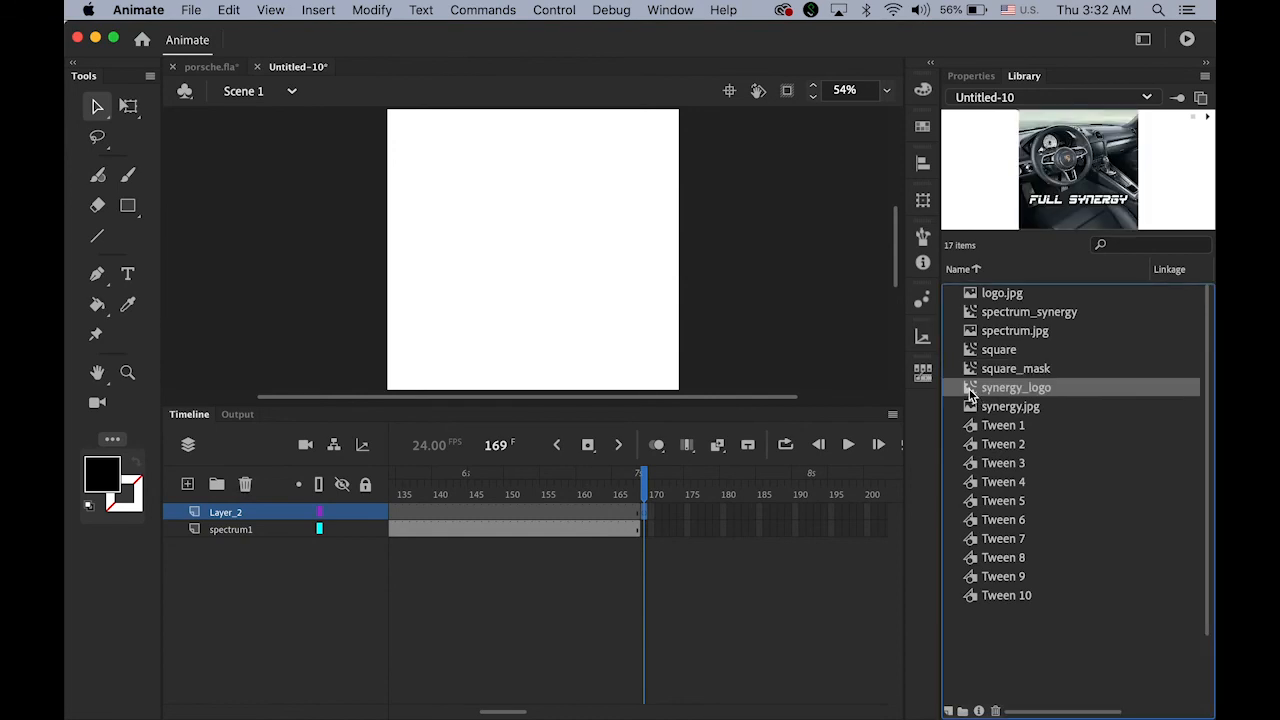
pyautogui.moveTo(969, 388); pyautogui.dragTo(523, 229)
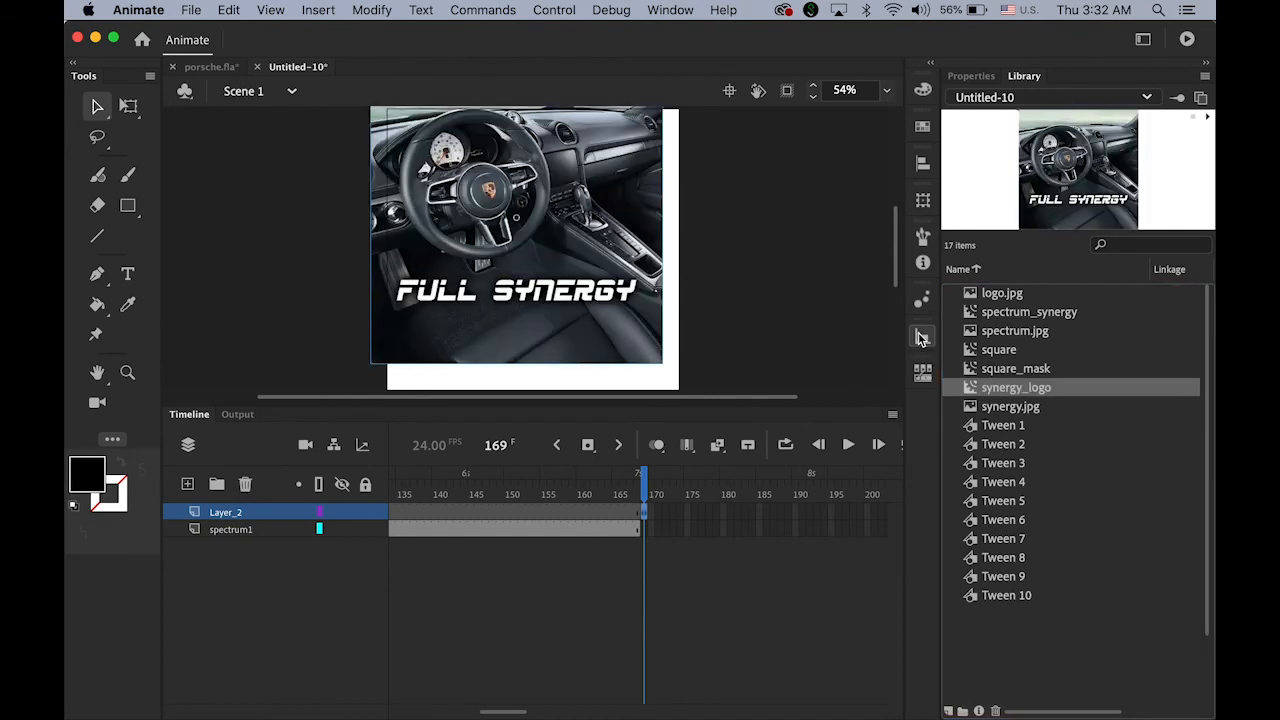
pyautogui.click(972, 77)
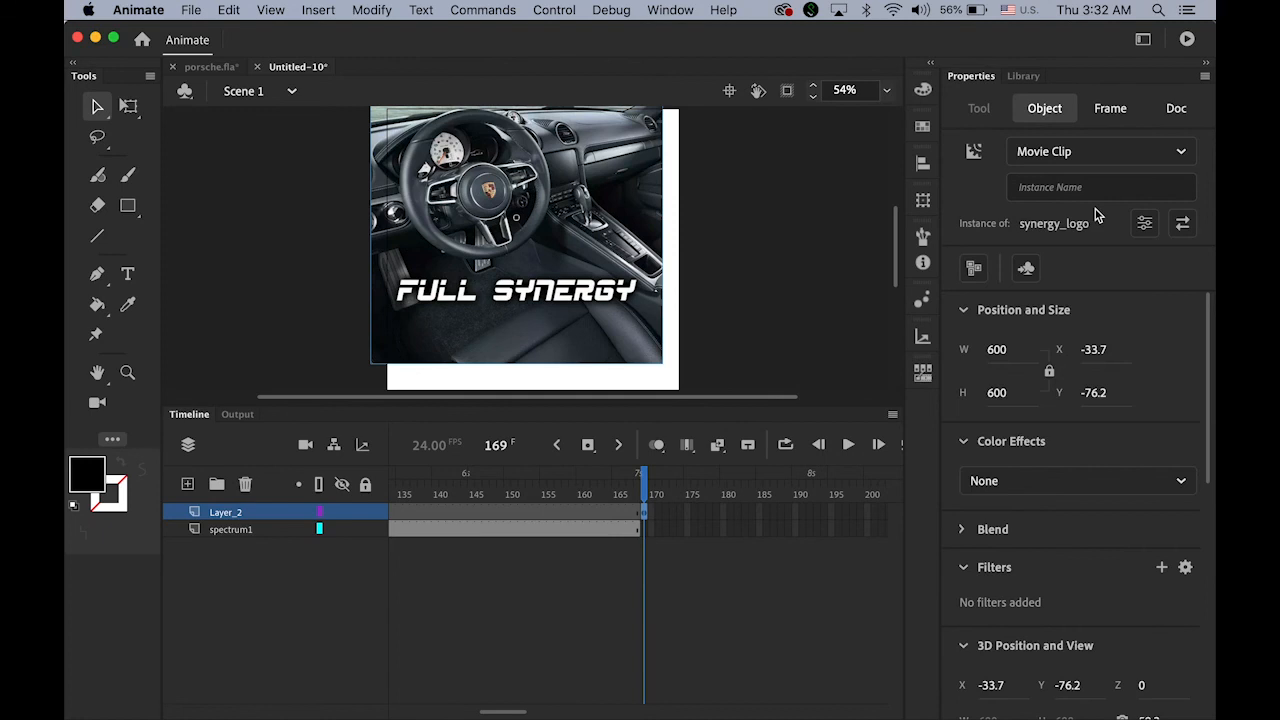
pyautogui.click(1094, 347)
pyautogui.write('0')
pyautogui.press('Tab')
pyautogui.write('0')
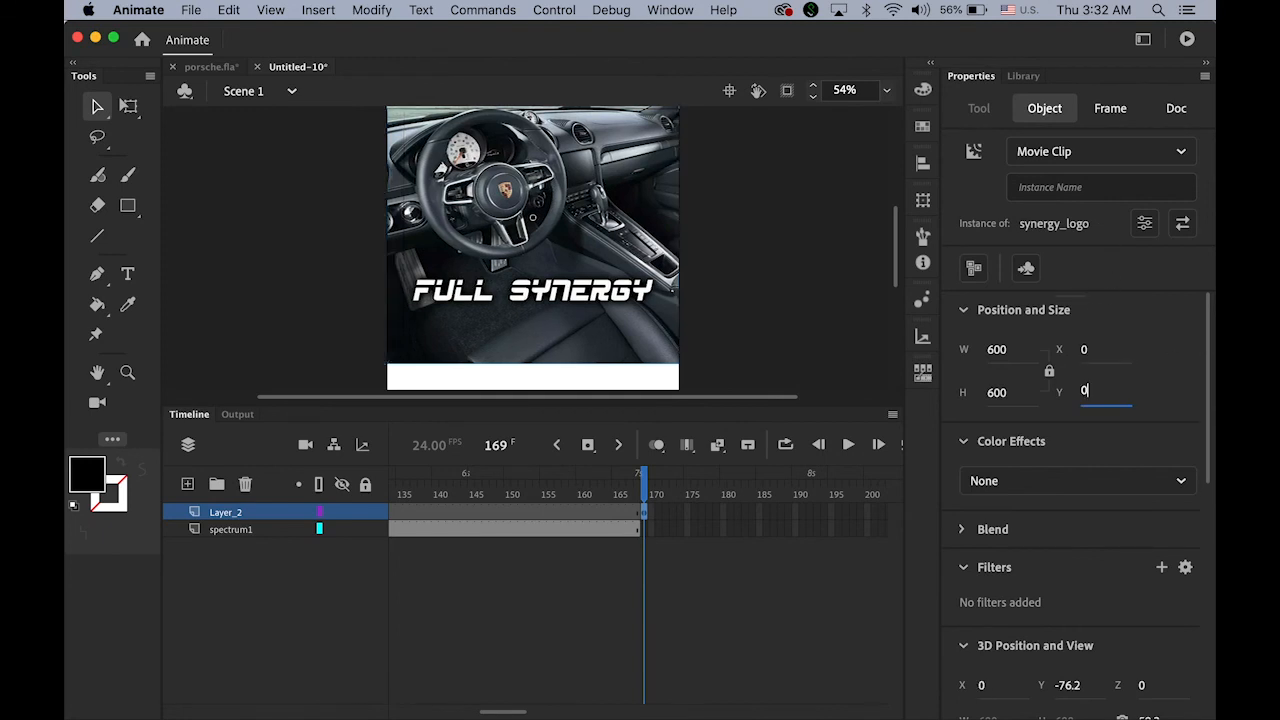
pyautogui.press('Return')
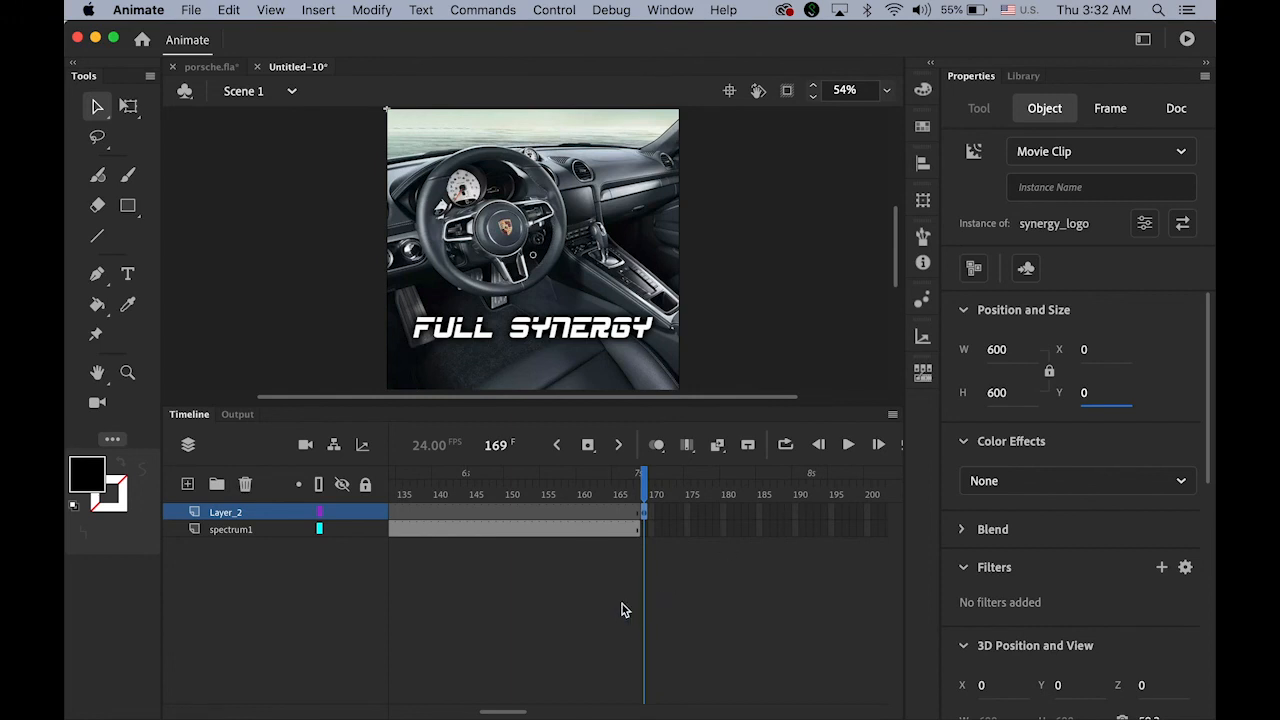
# - Extend the synergy_logo clip's span on Layer_2 to frame 336 by inserting a frame
pyautogui.moveTo(515, 712); pyautogui.dragTo(637, 718)
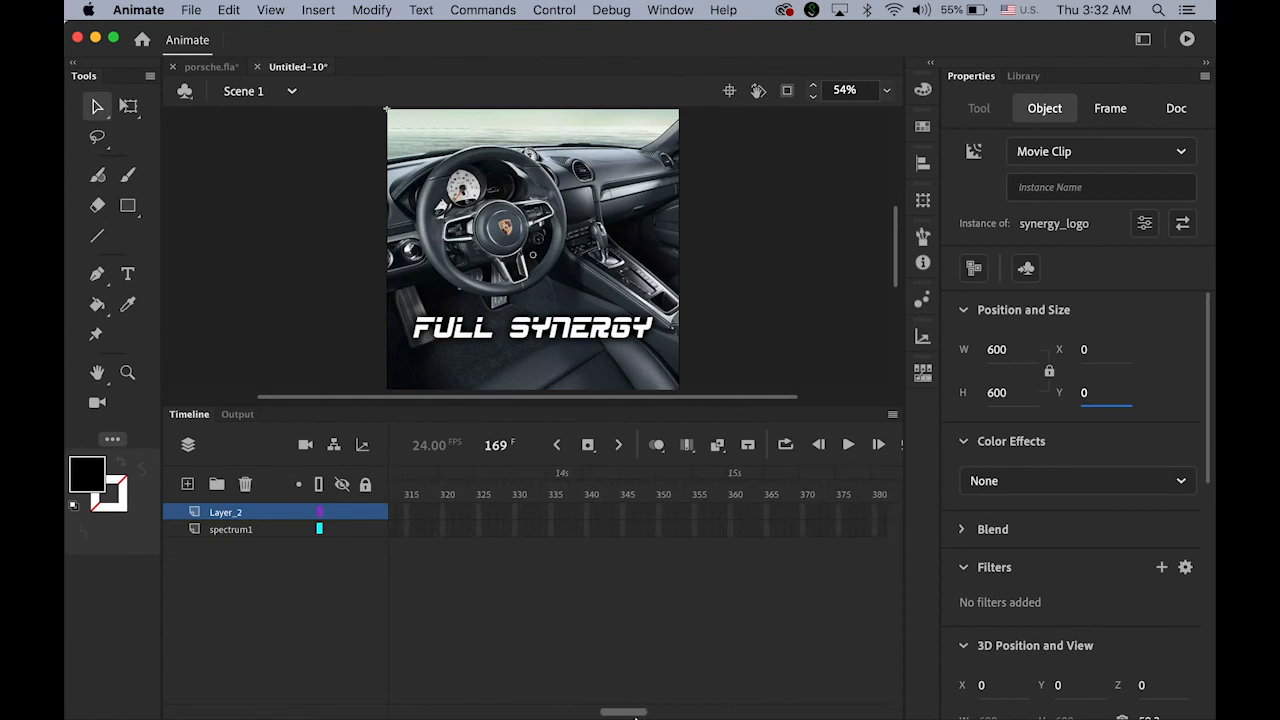
pyautogui.click(560, 518)
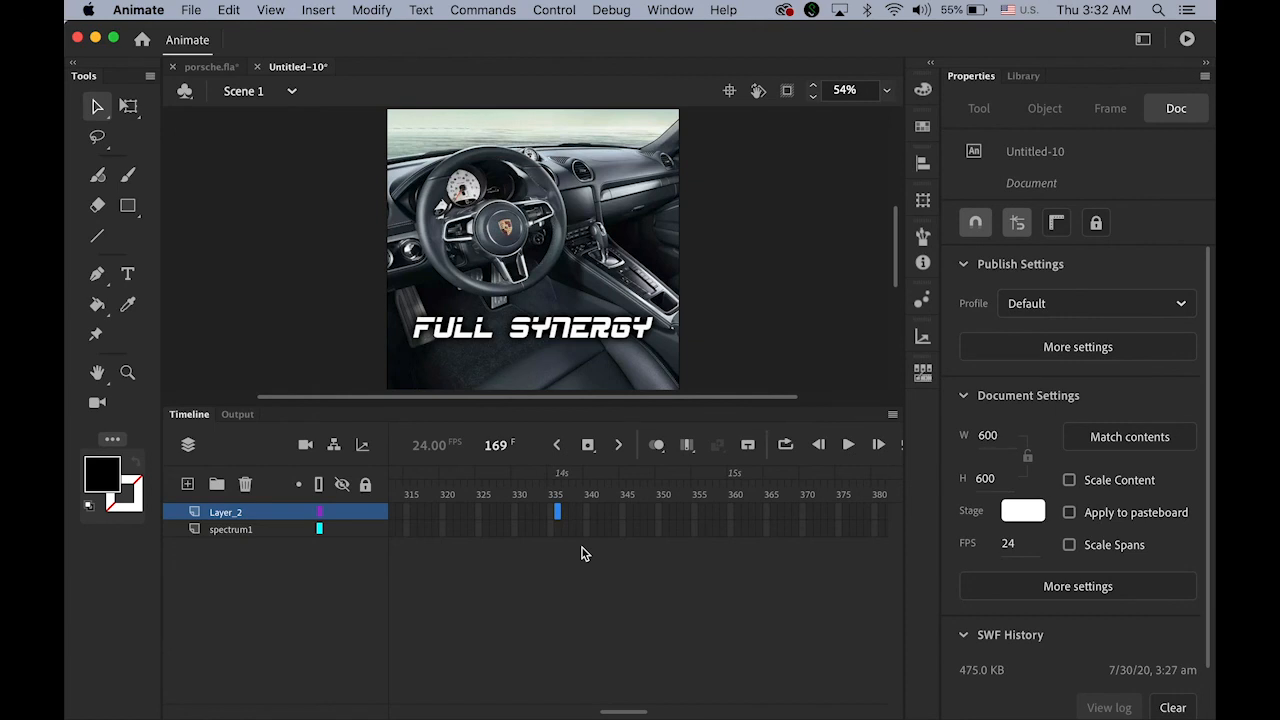
pyautogui.click(312, 10)
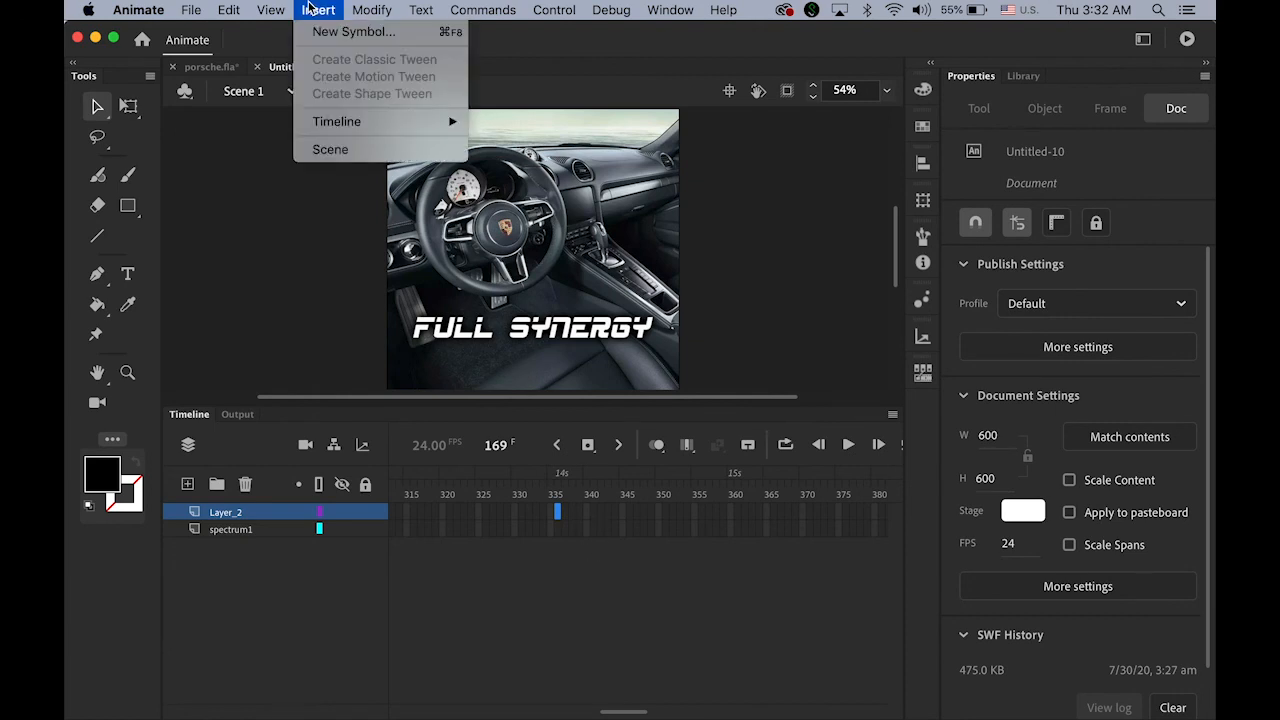
pyautogui.moveTo(374, 123)
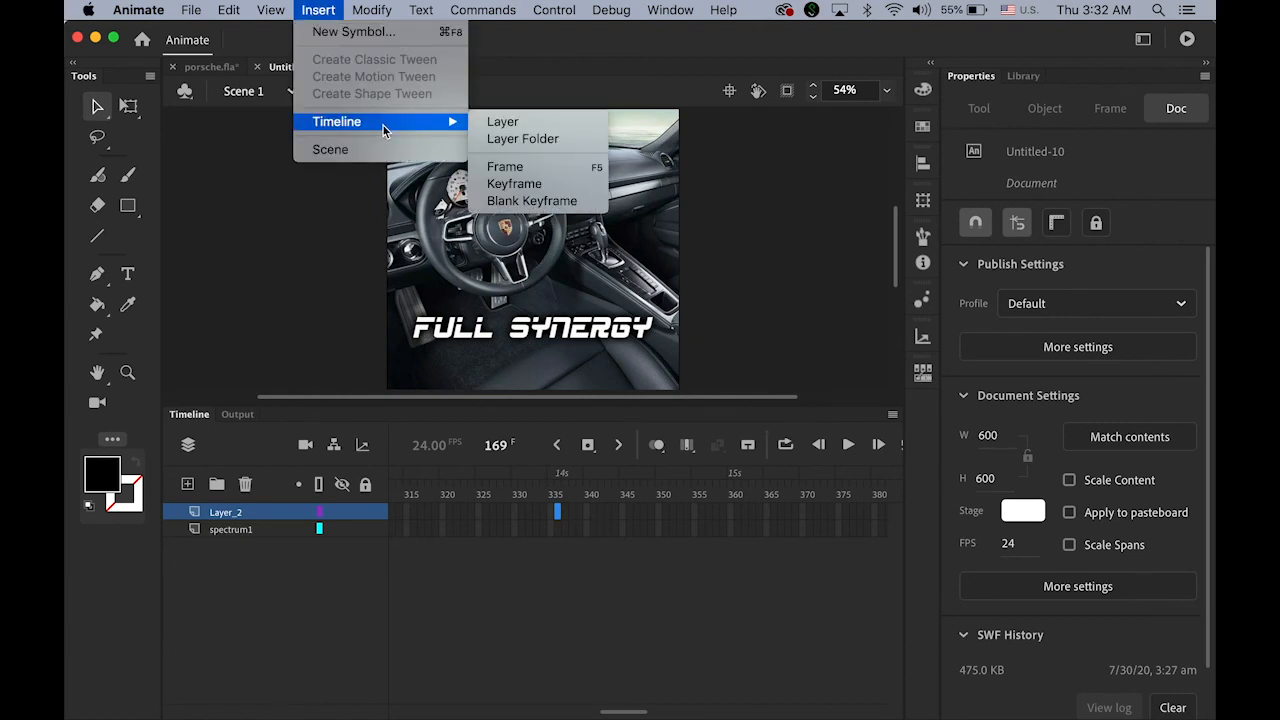
pyautogui.click(545, 168)
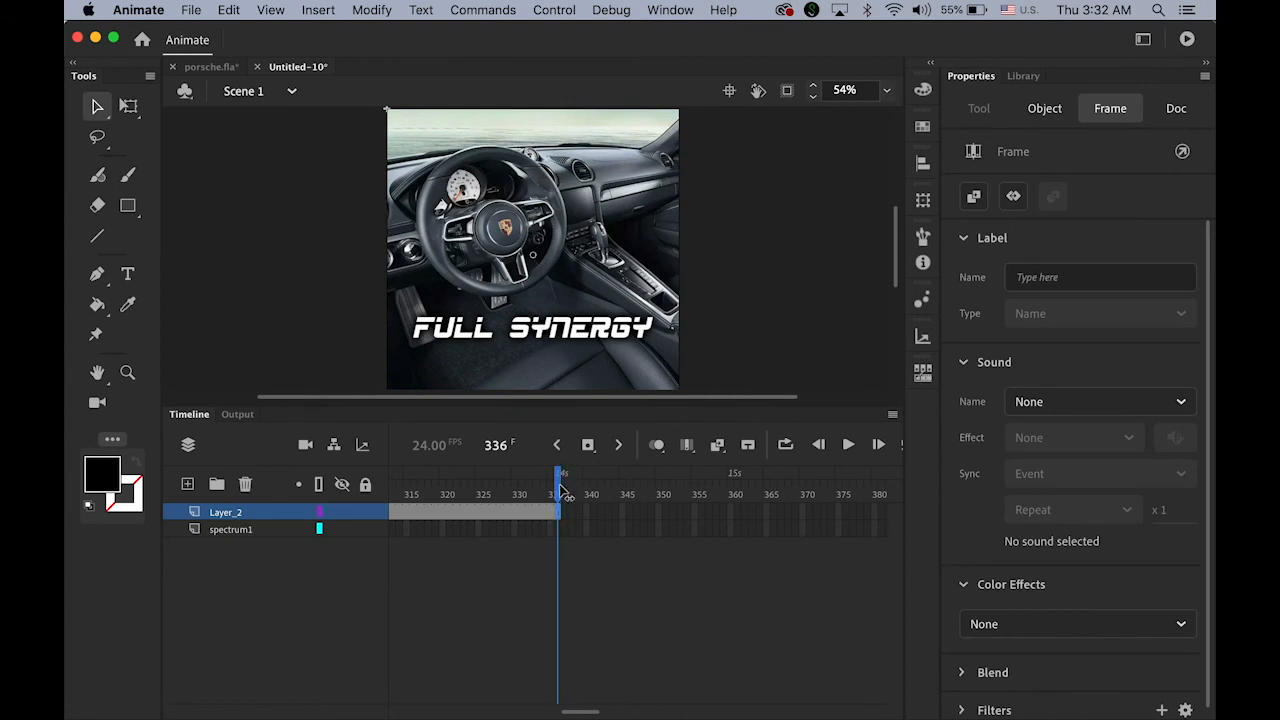
# - Rewind the main timeline to frame 1 and test the movie to preview the full transition sequence
pyautogui.moveTo(558, 490); pyautogui.dragTo(209, 463)
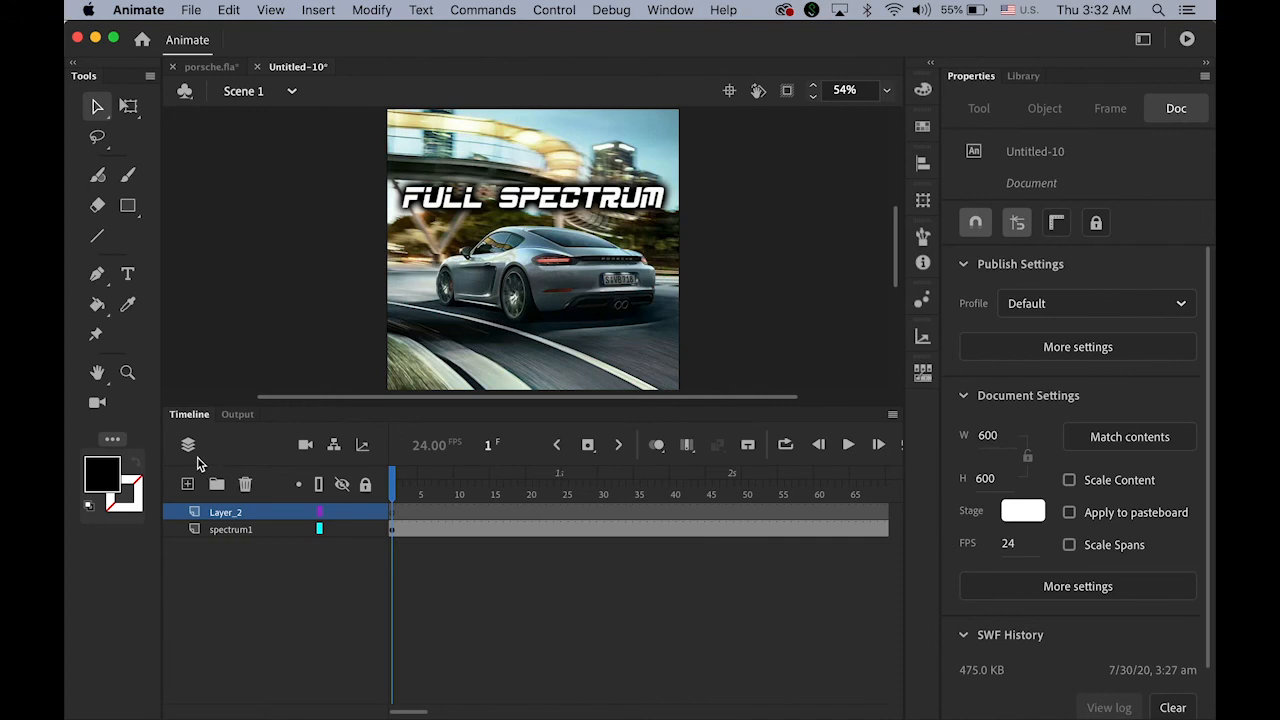
pyautogui.press('super+Return')
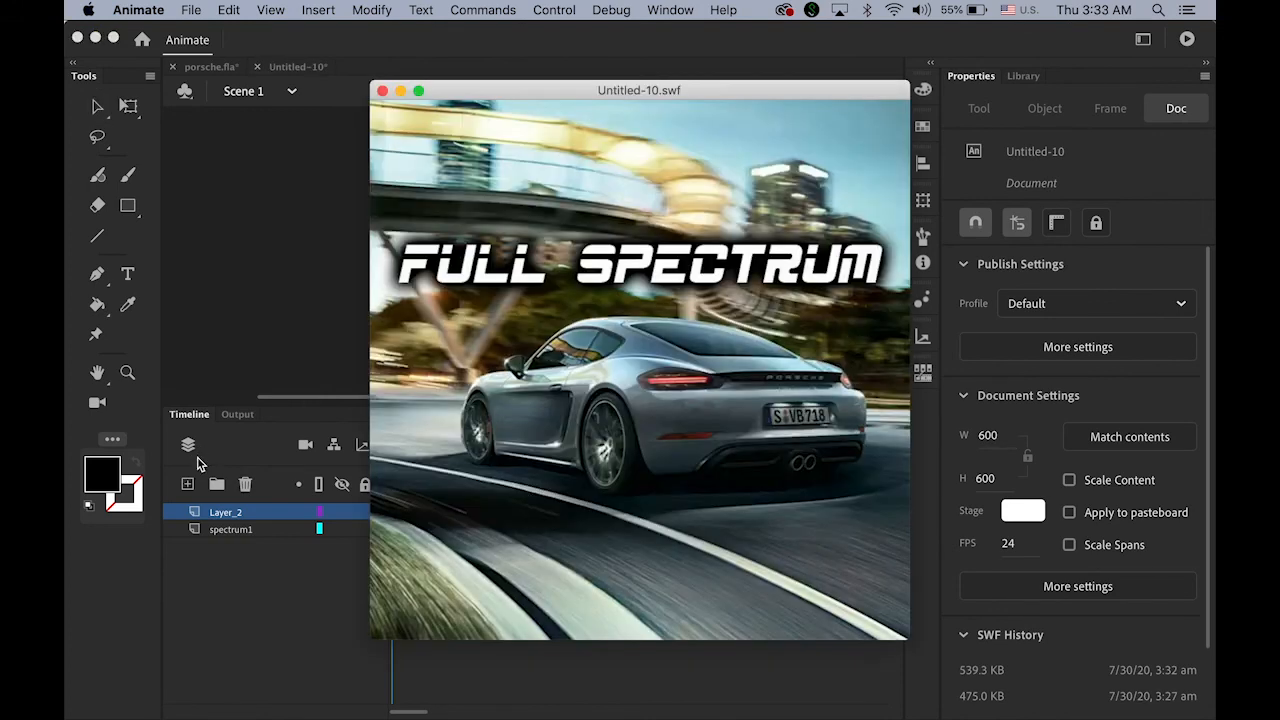